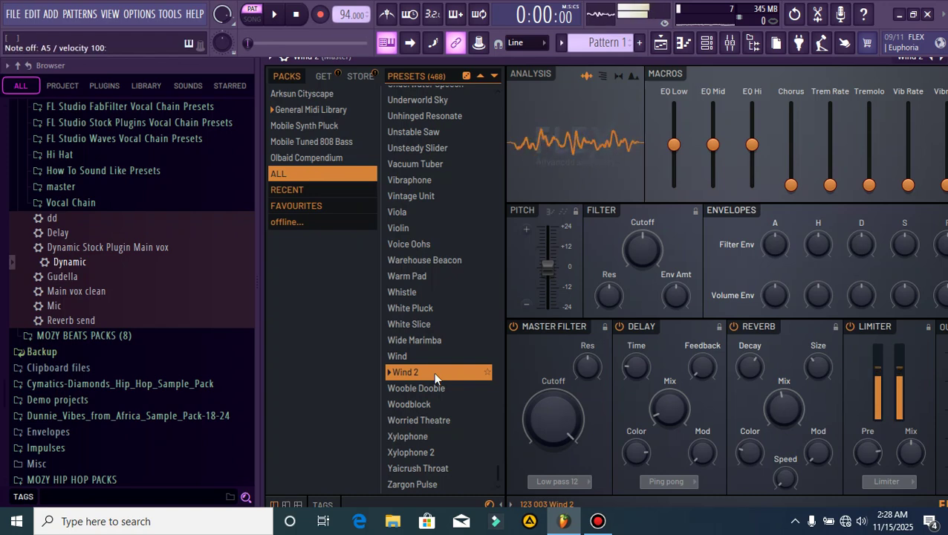
# - Load the Wide Marimba preset in FLEX and open its piano roll
pyautogui.click(434, 340)
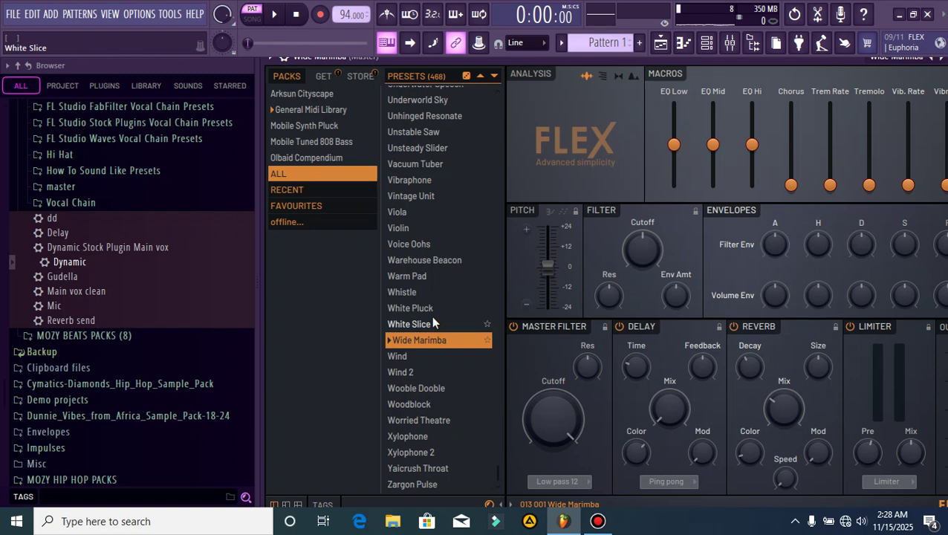
pyautogui.click(272, 59)
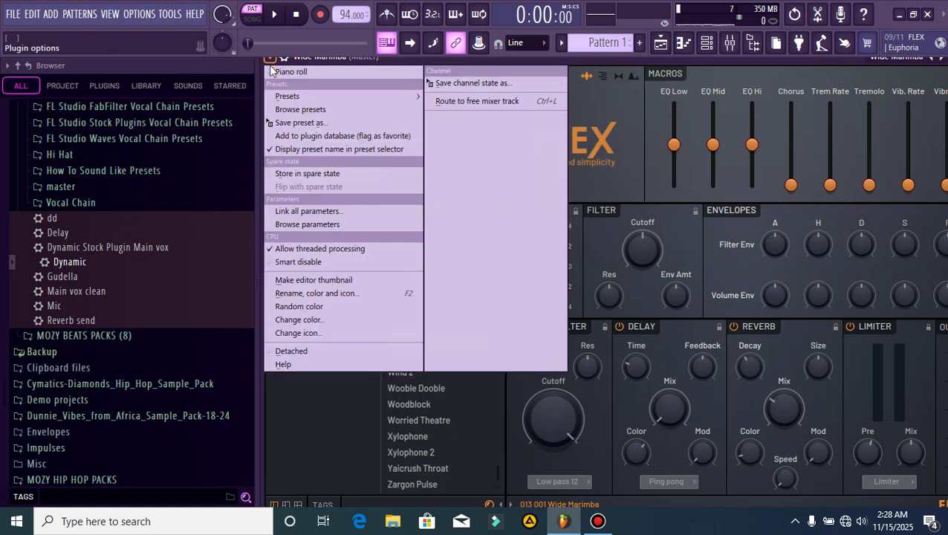
pyautogui.click(346, 245)
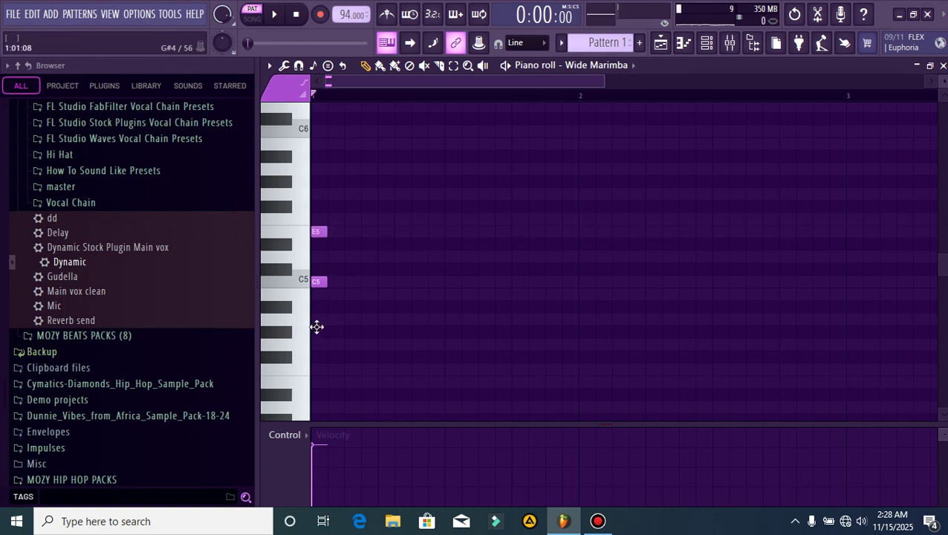
# - Enter A4, C5 and E5 chords at steps 1, 4 and 9 of bar 1, and set the tempo to 100 BPM
pyautogui.press('space')
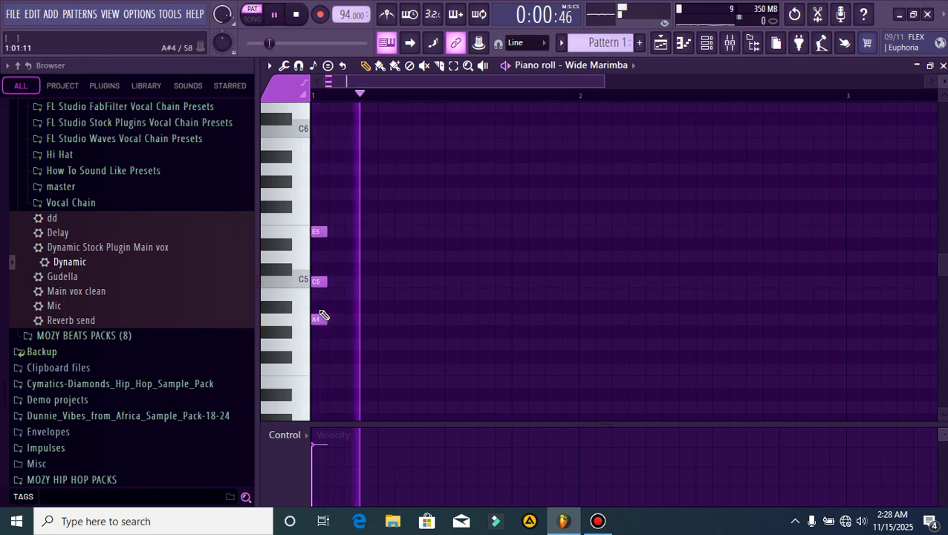
pyautogui.press('space')
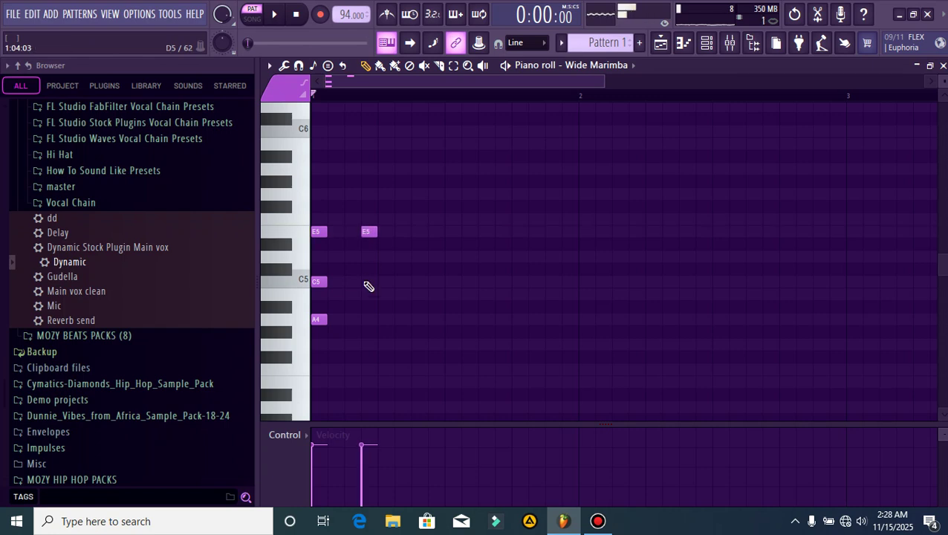
pyautogui.press('space')
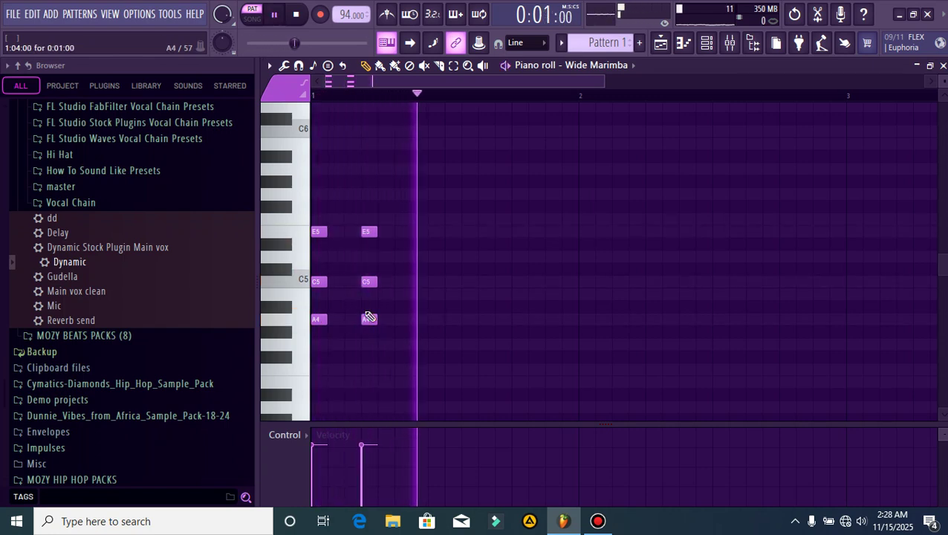
pyautogui.press('space')
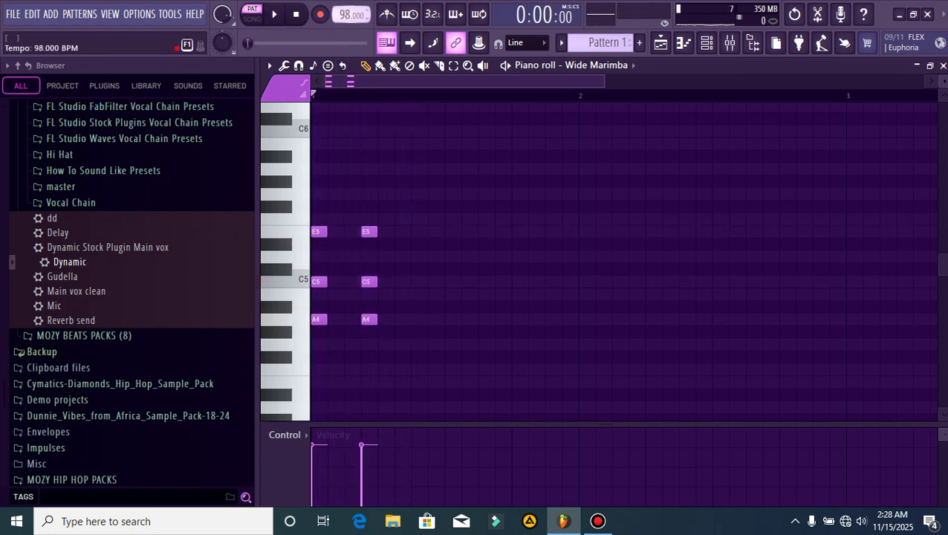
pyautogui.press('space')
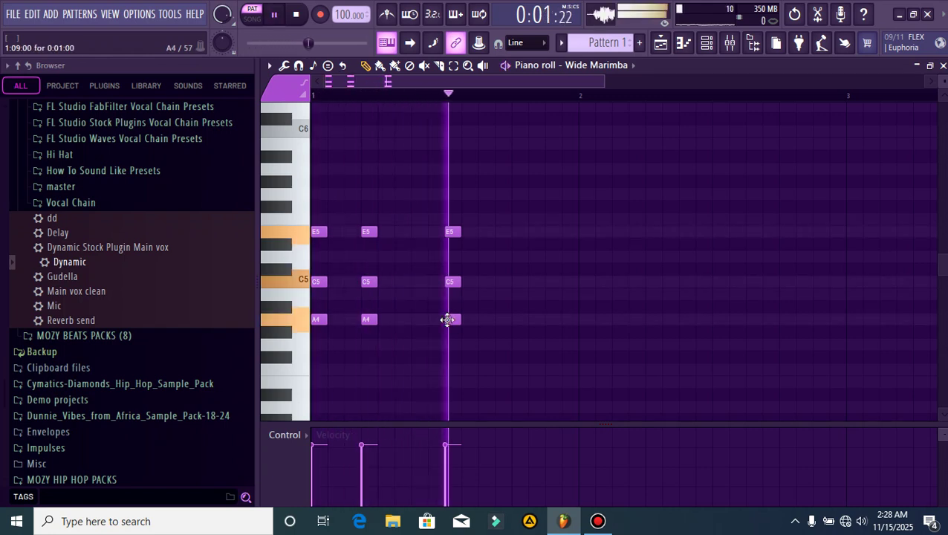
# - Delete the chord at step 9 of bar 1 and enter A4, C5 and E5 at step 11 instead
pyautogui.rightClick(449, 231)
pyautogui.rightClick(450, 318)
pyautogui.rightClick(450, 281)
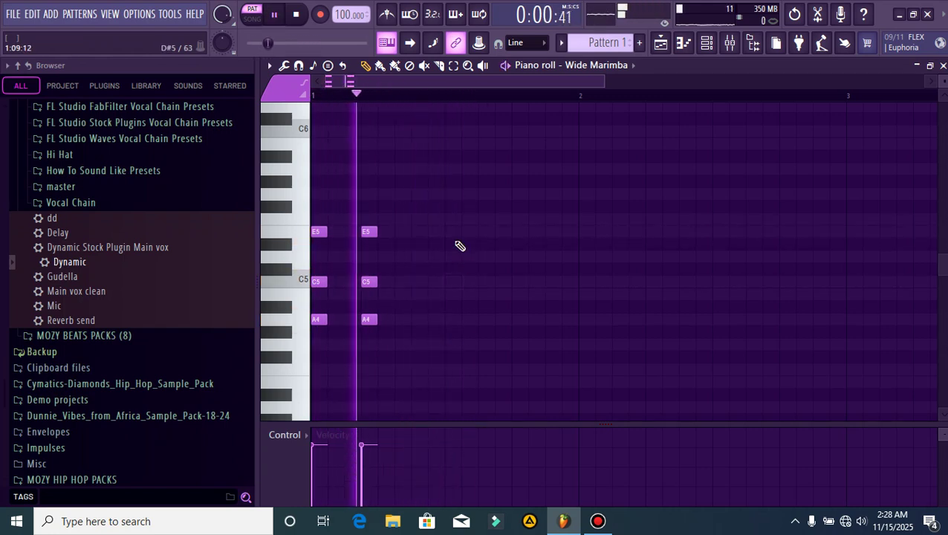
pyautogui.click(481, 232)
pyautogui.press('space')
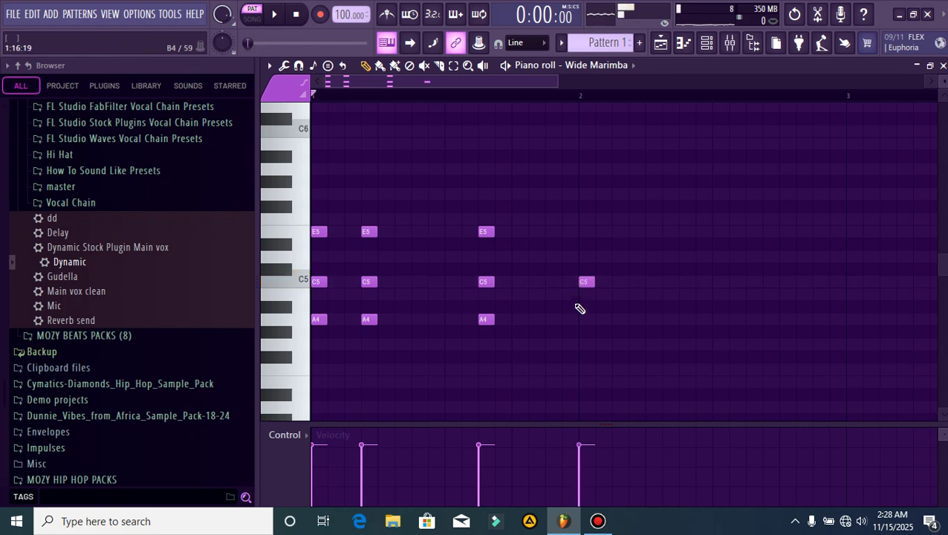
# - Enter F4, A4 and C5 chords at steps 1 and 4 of bar 2
pyautogui.press('space')
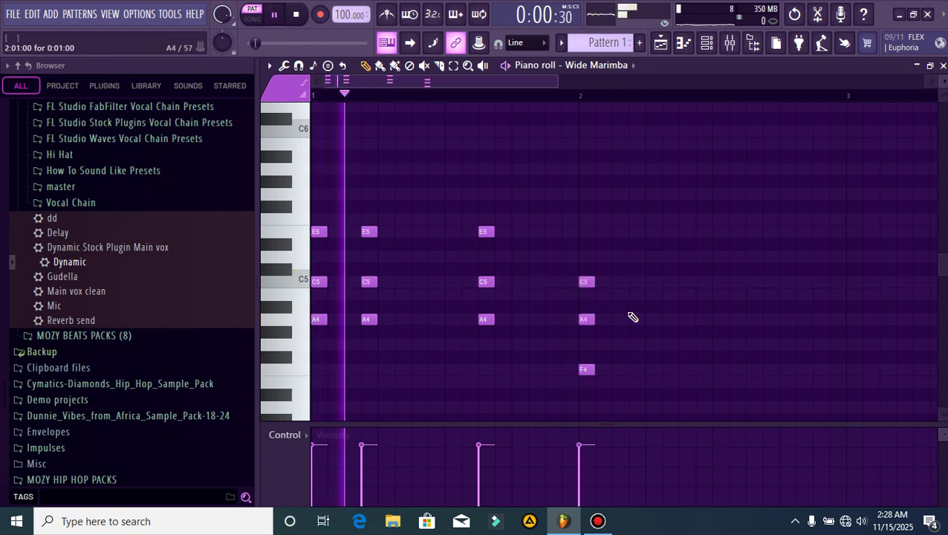
pyautogui.click(637, 286)
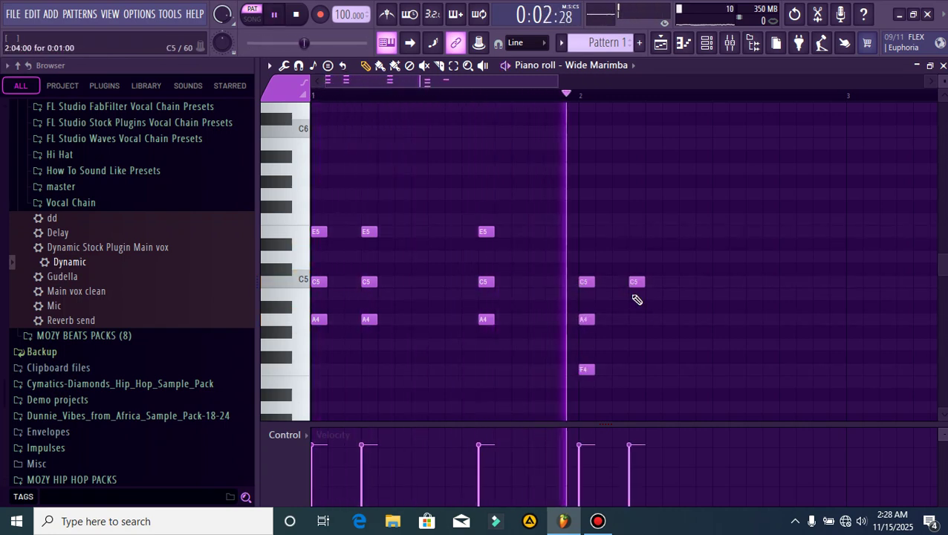
pyautogui.click(634, 322)
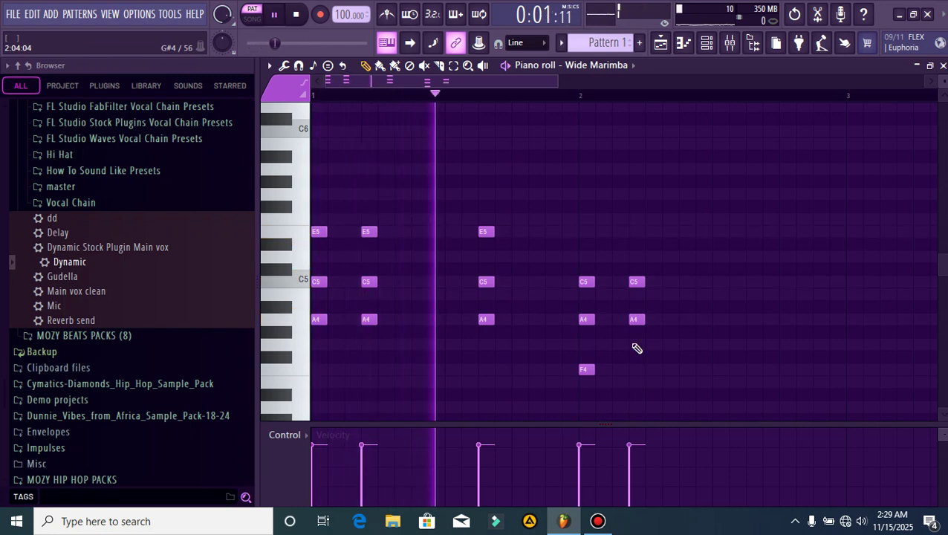
pyautogui.click(633, 370)
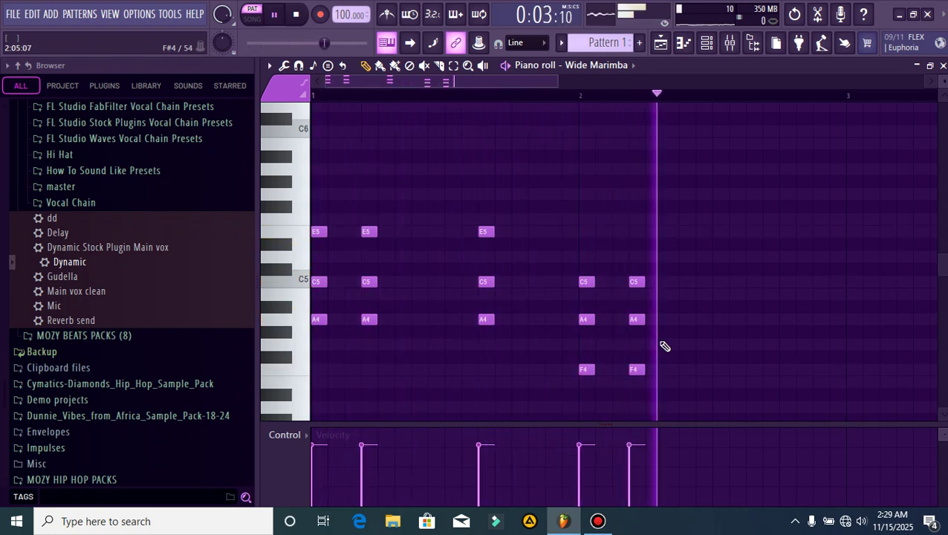
pyautogui.press('space')
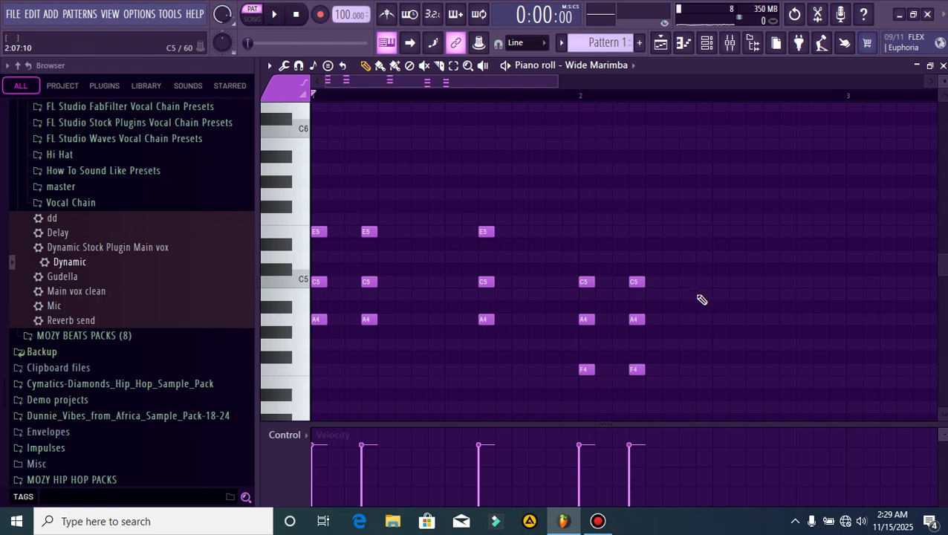
# - Add a third F4, A4 and C5 chord at step 11 of bar 2
pyautogui.press('space')
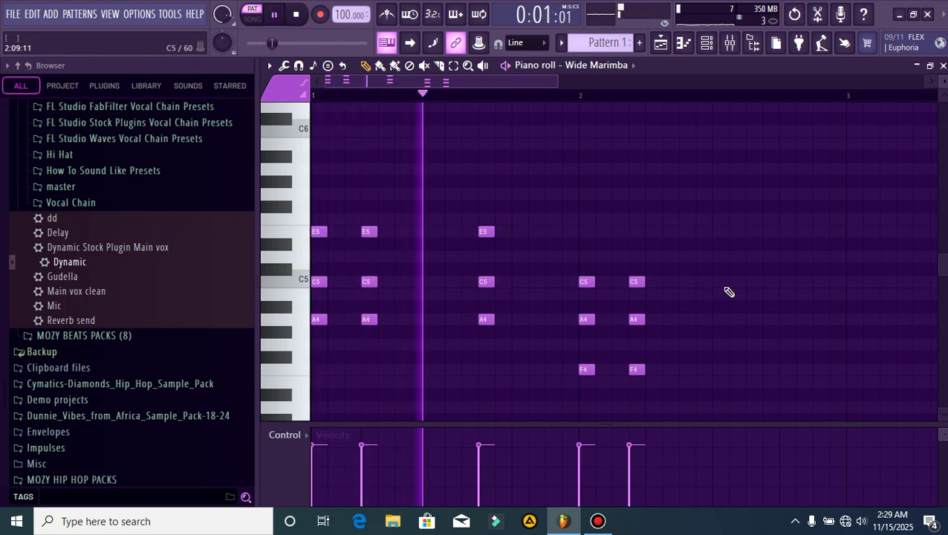
pyautogui.click(749, 282)
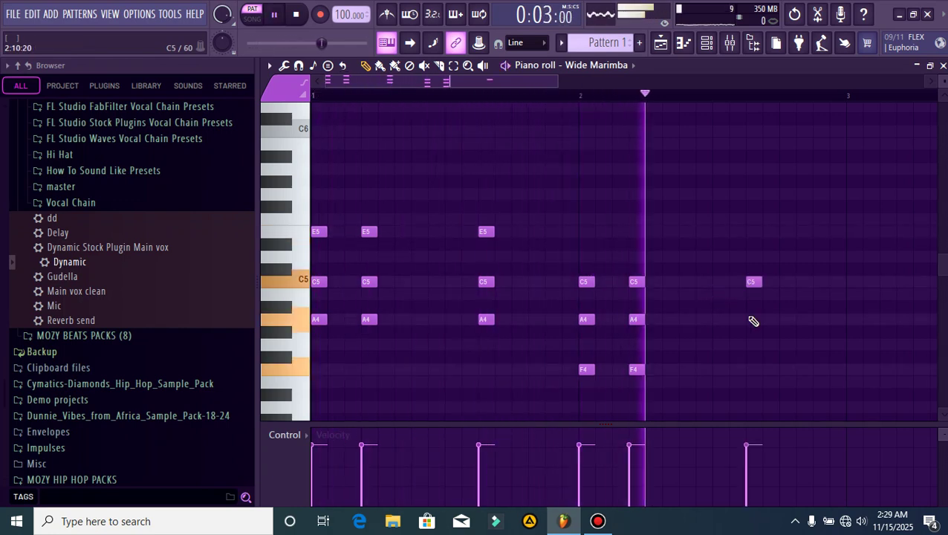
pyautogui.click(749, 320)
pyautogui.click(750, 370)
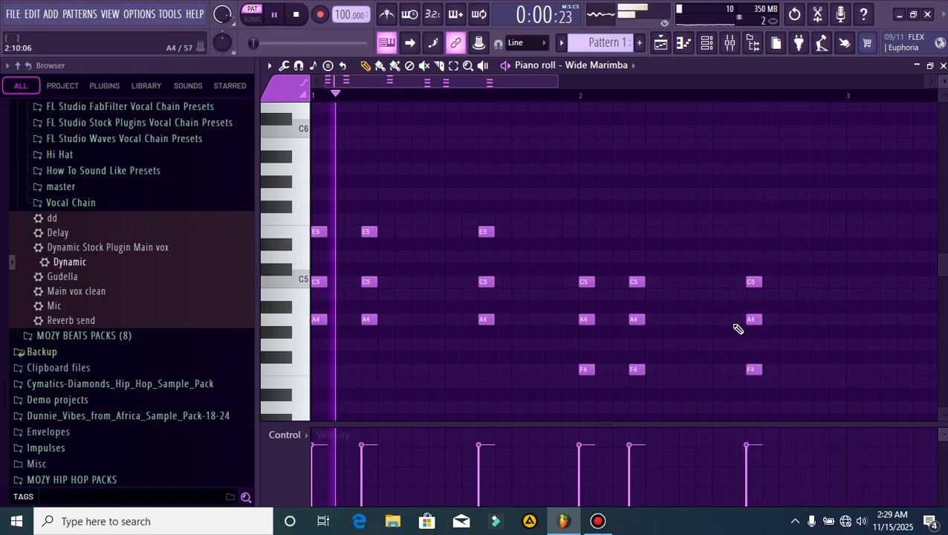
pyautogui.rightClick(751, 369)
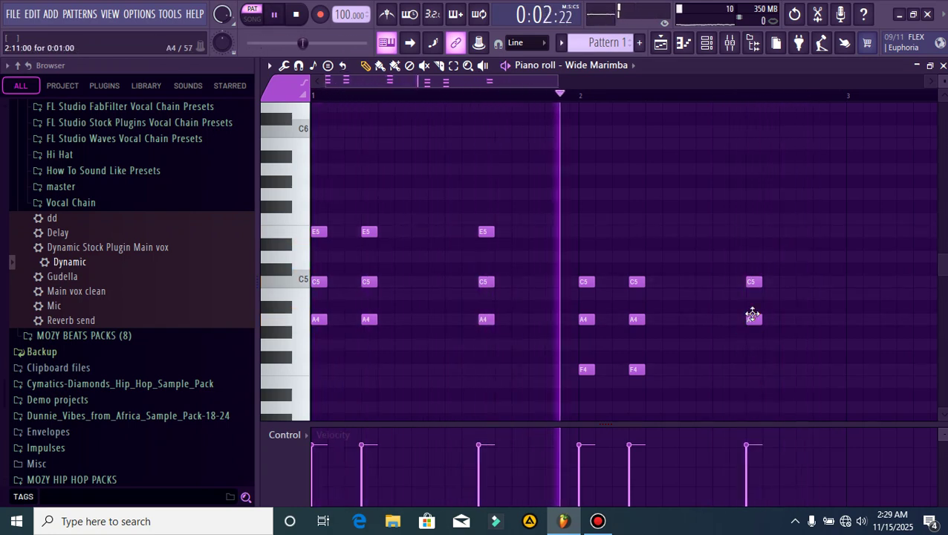
pyautogui.click(746, 372)
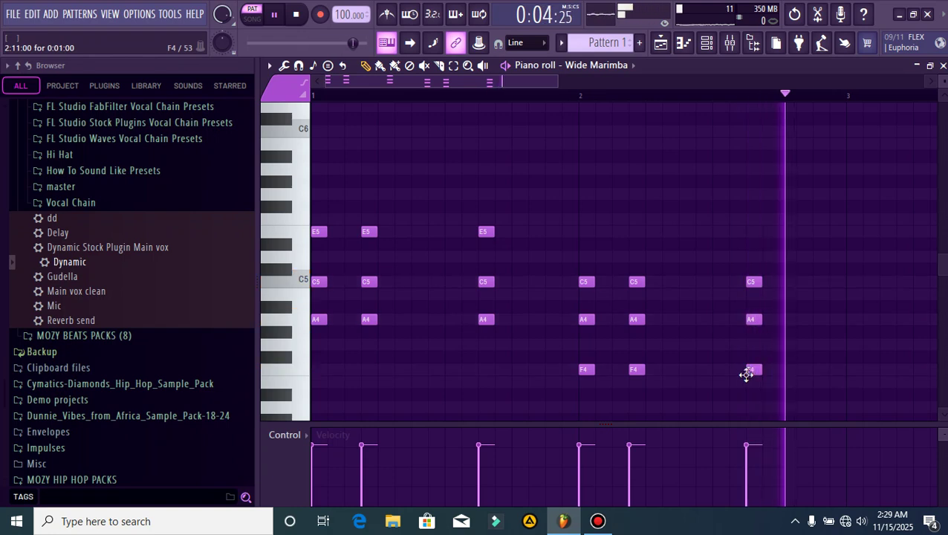
# - Enter C5, E5 and G5 chords at steps 1, 4 and 11 of bar 3
pyautogui.scroll(-1, 591, 108)
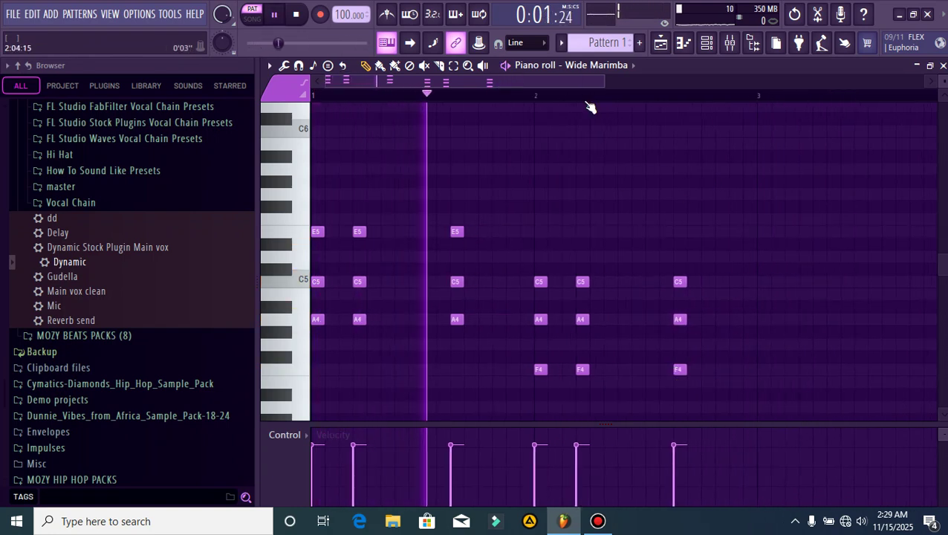
pyautogui.click(761, 283)
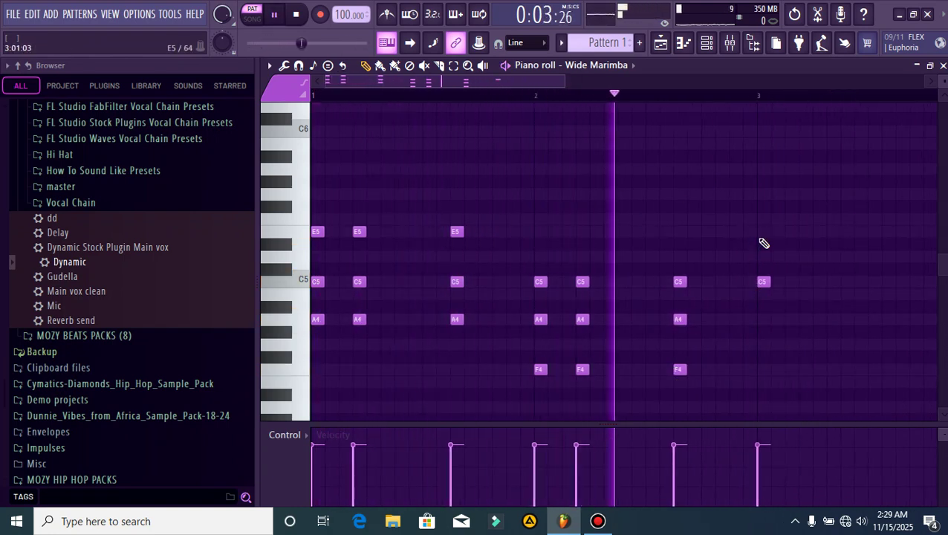
pyautogui.click(761, 232)
pyautogui.click(762, 195)
pyautogui.click(801, 195)
pyautogui.press('space')
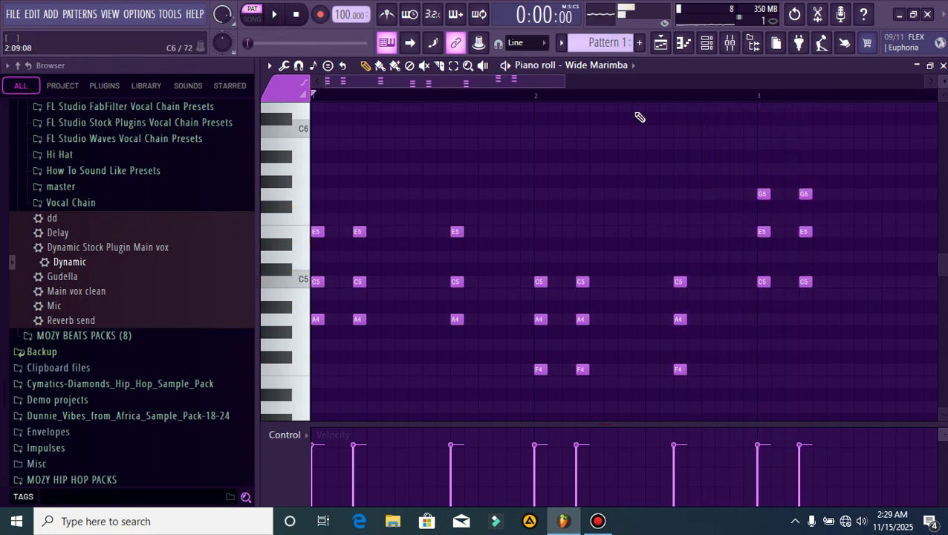
pyautogui.scroll(-2, 637, 108)
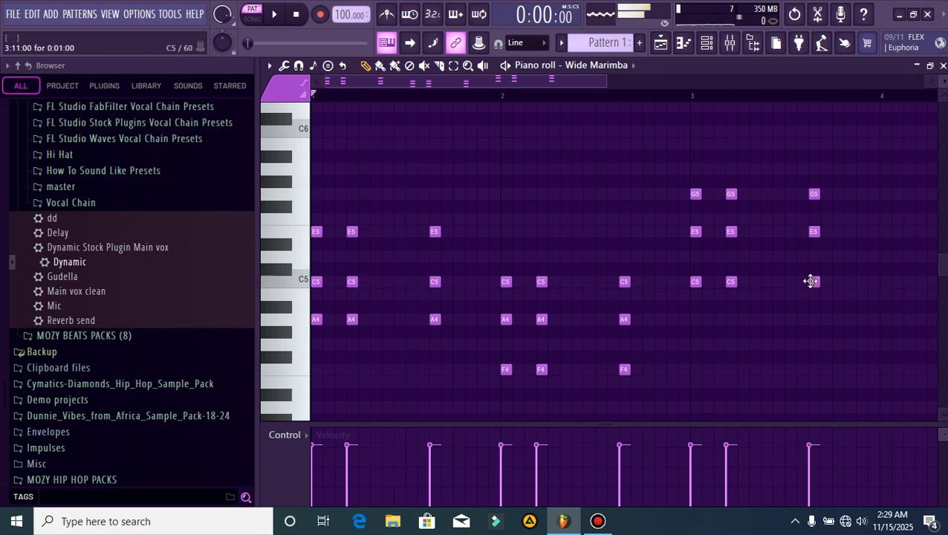
# - Enter G4, B4 and D5 chords at steps 1, 4 and 11 of bar 4
pyautogui.click(884, 257)
pyautogui.press('space')
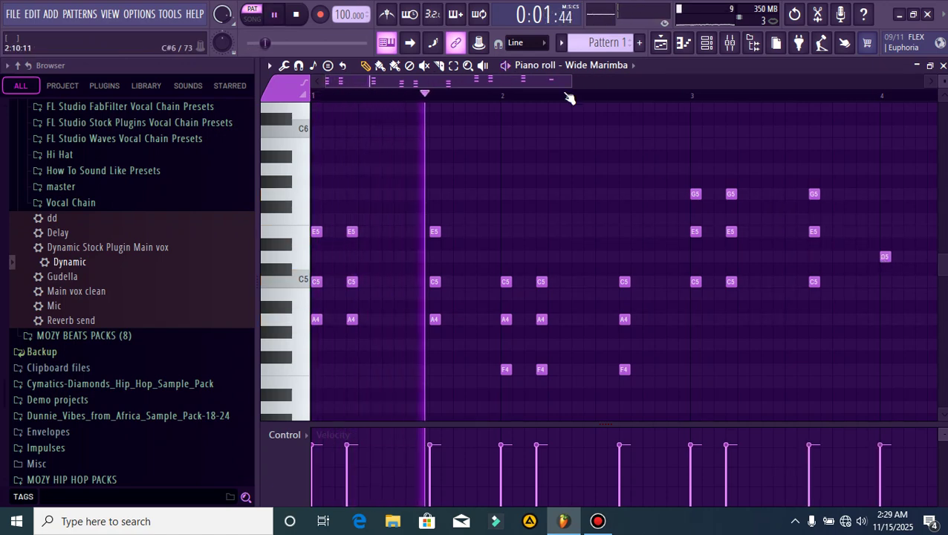
pyautogui.hscroll(1, 616, 133)
pyautogui.click(773, 294)
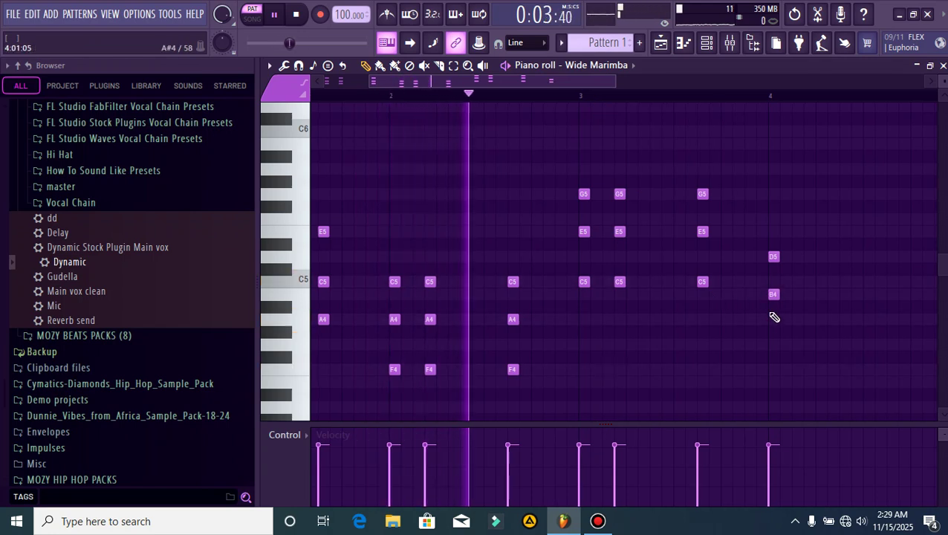
pyautogui.click(774, 344)
pyautogui.click(809, 257)
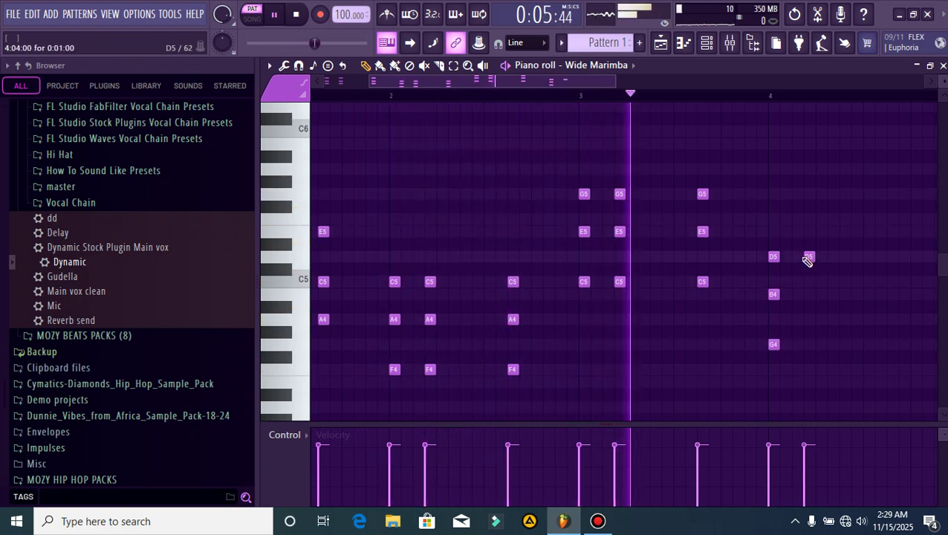
pyautogui.click(809, 294)
pyautogui.click(809, 344)
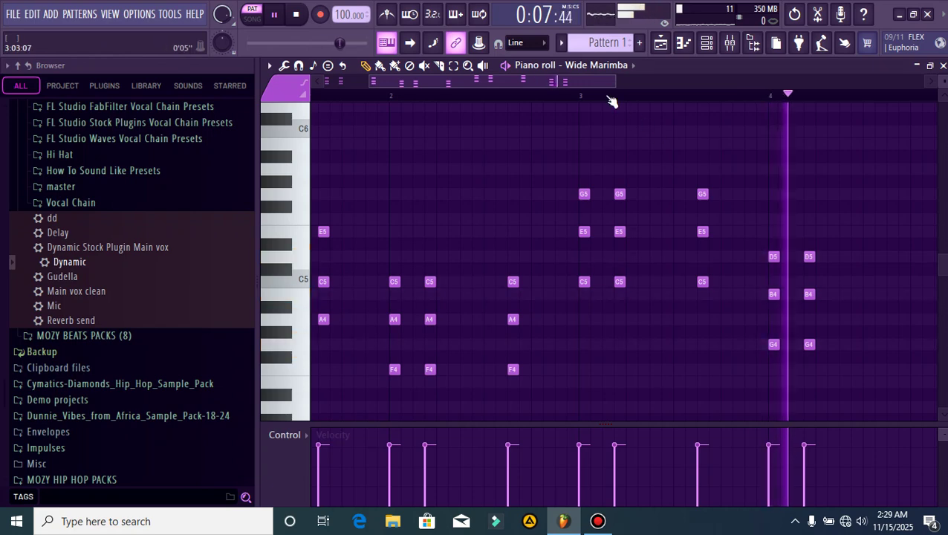
pyautogui.hscroll(1, 606, 86)
pyautogui.click(786, 256)
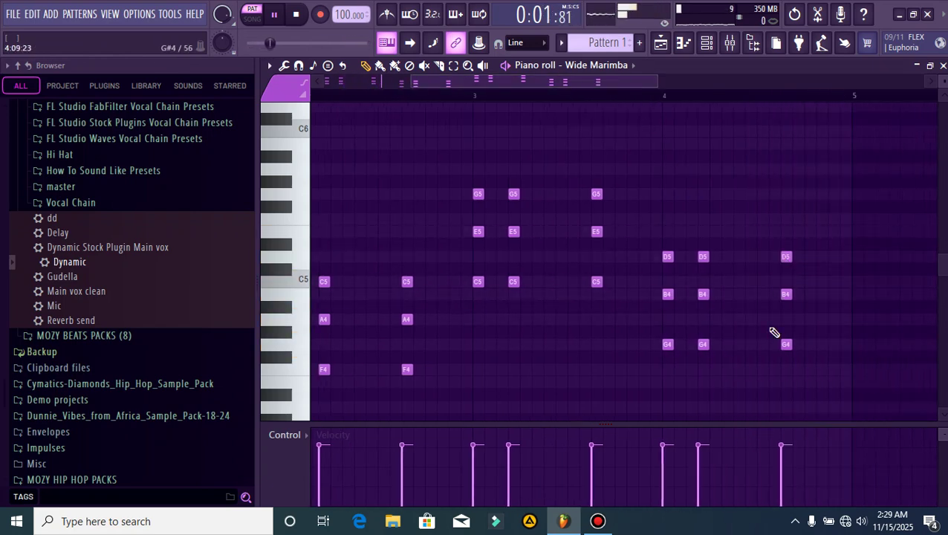
# - Close the piano roll and the Wide Marimba plugin window, and clone the Wide Marimba channel
pyautogui.click(942, 65)
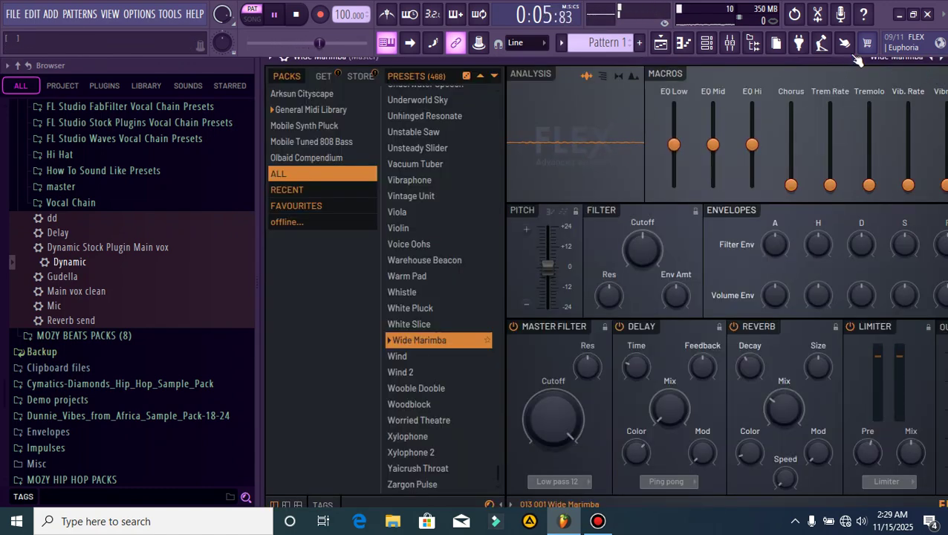
pyautogui.moveTo(844, 62); pyautogui.dragTo(806, 83)
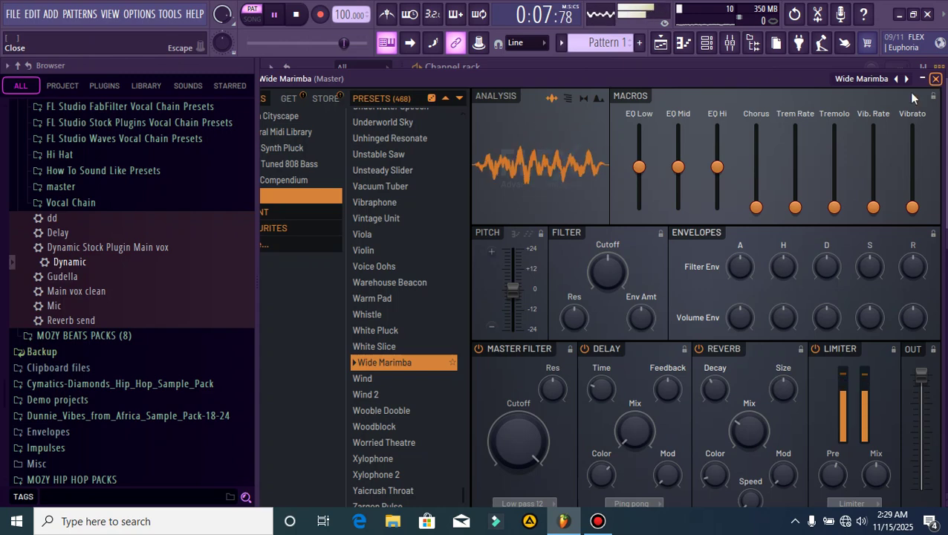
pyautogui.click(935, 78)
pyautogui.rightClick(363, 206)
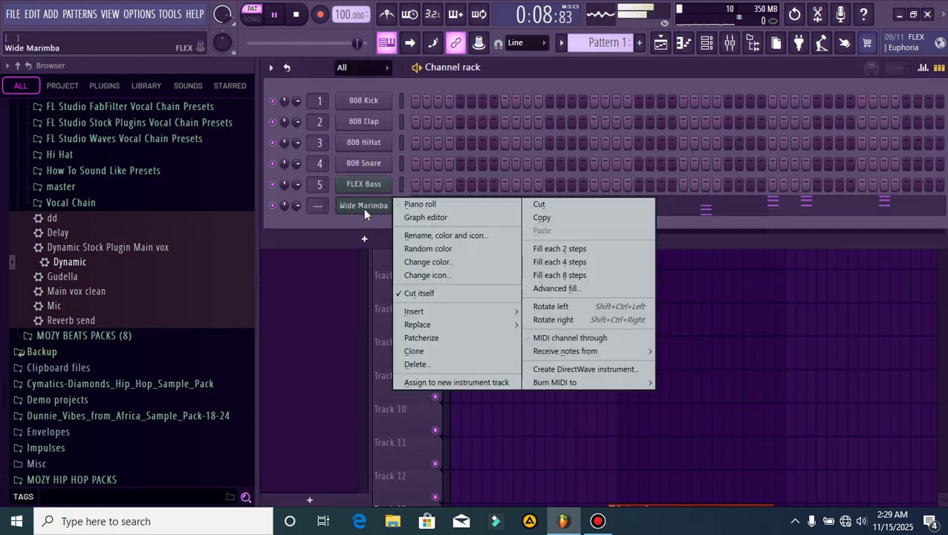
pyautogui.click(423, 356)
# - Audition General Midi Library presets such as Timpani and Synth Voice on the cloned channel, and load Synth Drum
pyautogui.moveTo(455, 96)
pyautogui.mouseDown()
pyautogui.moveTo(493, 85)
pyautogui.moveTo(458, 71)
pyautogui.mouseUp()
pyautogui.scroll(-2, 411, 425)
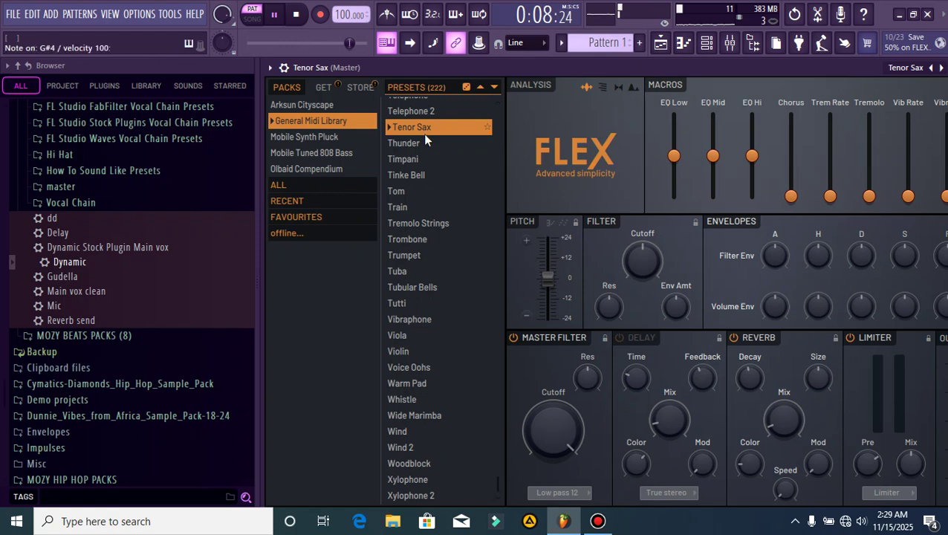
pyautogui.click(427, 111)
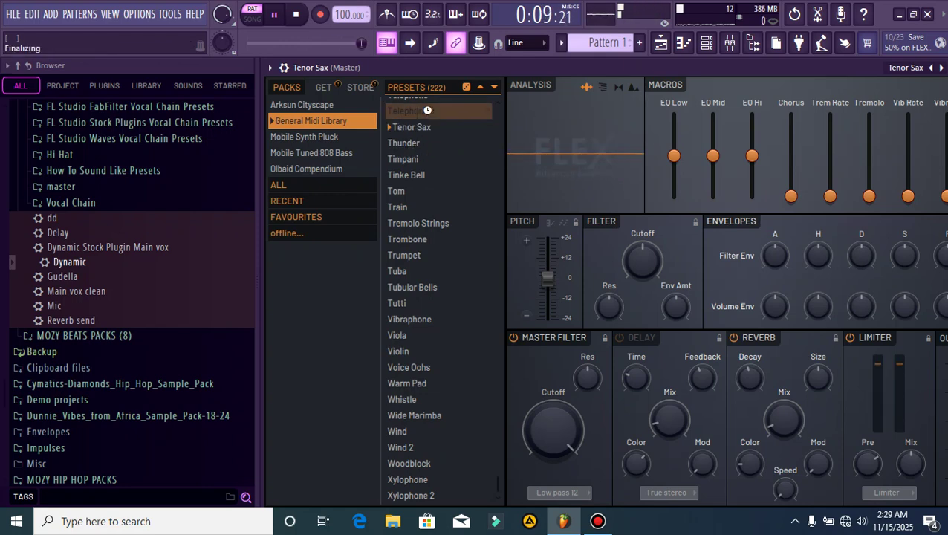
pyautogui.click(421, 158)
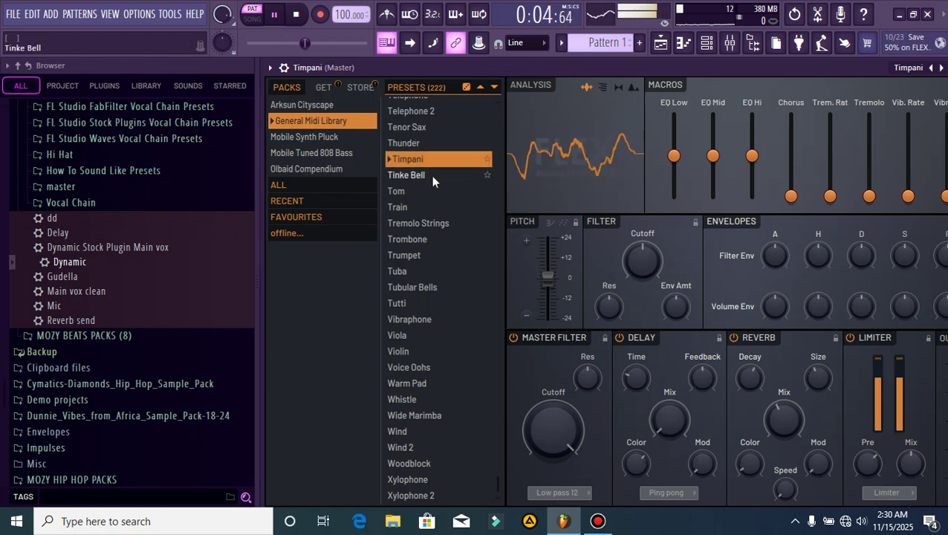
pyautogui.scroll(1, 428, 182)
pyautogui.scroll(2, 428, 188)
pyautogui.click(432, 197)
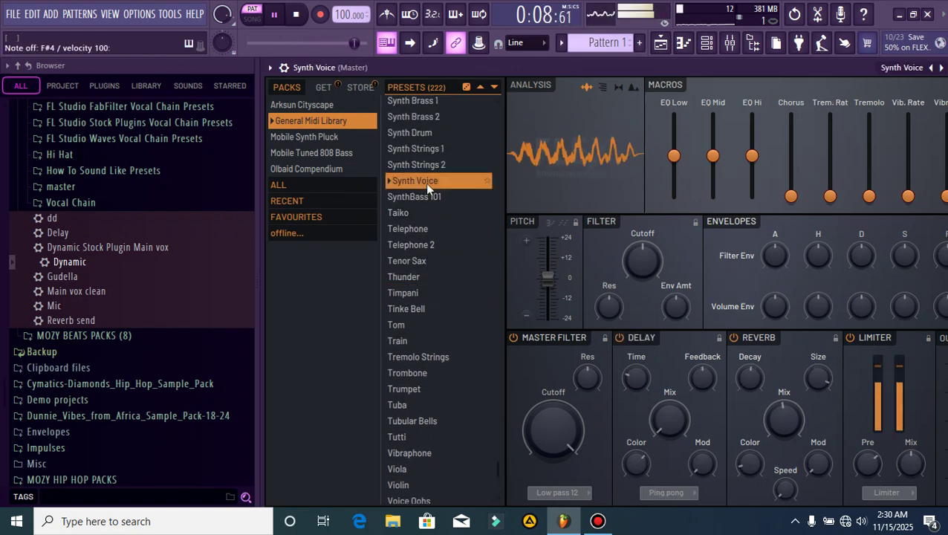
pyautogui.click(440, 164)
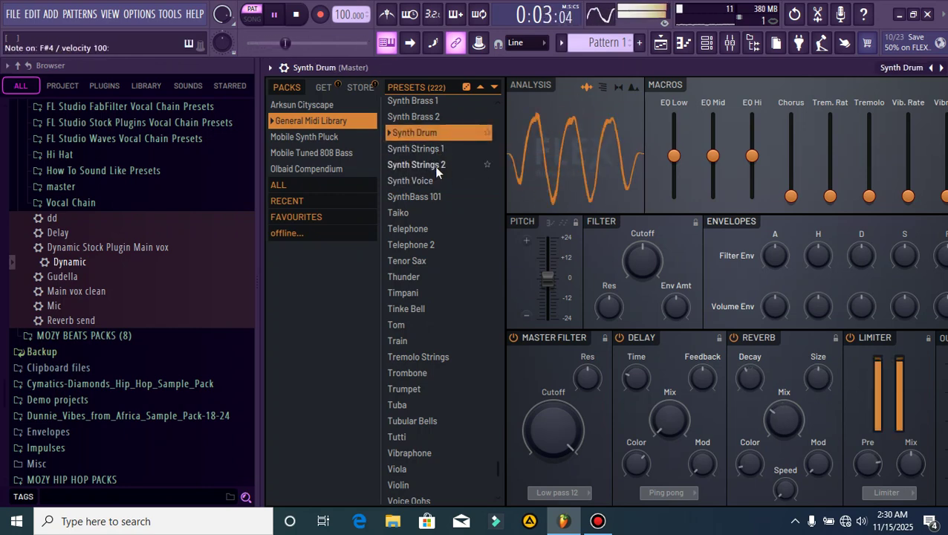
pyautogui.scroll(2, 430, 173)
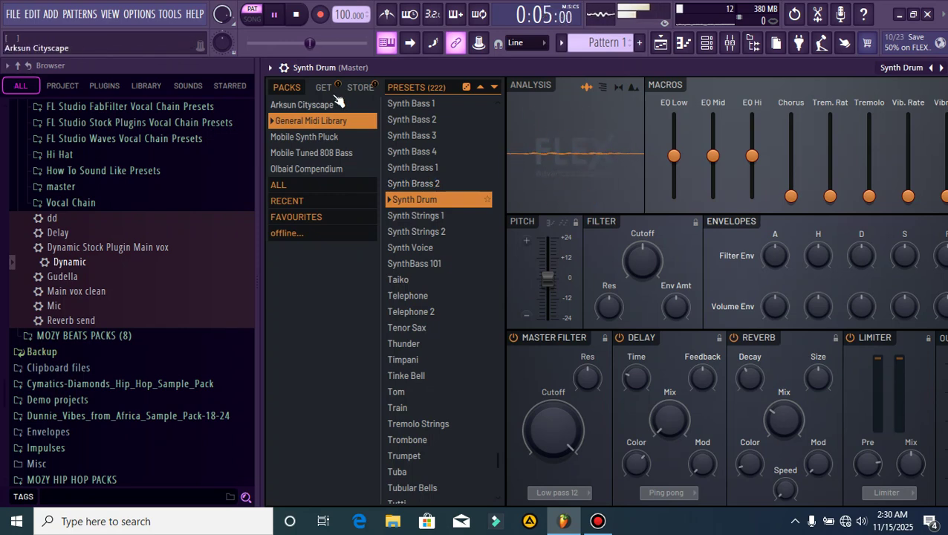
# - Open the Synth Drum piano roll and enter C5 notes at steps 1, 4 and 11 of bar 1
pyautogui.click(273, 68)
pyautogui.click(285, 81)
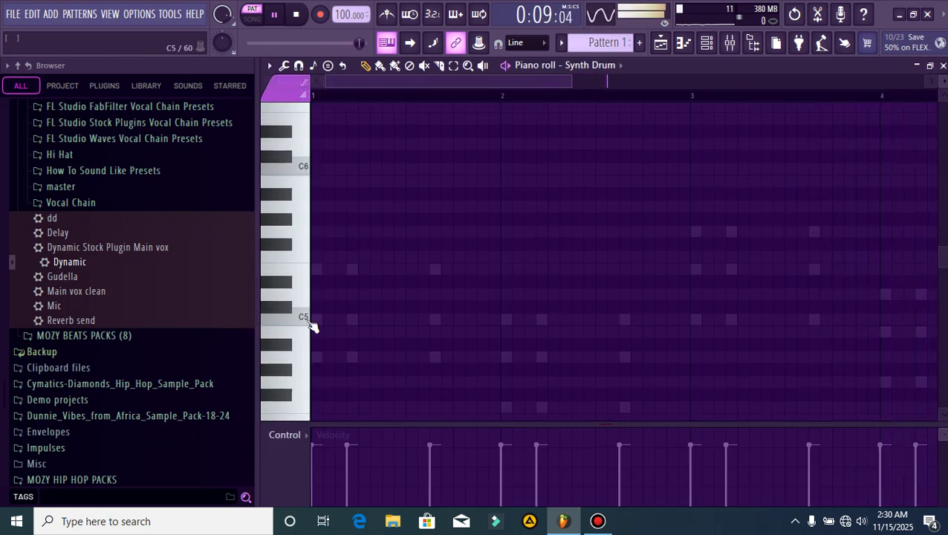
pyautogui.click(318, 320)
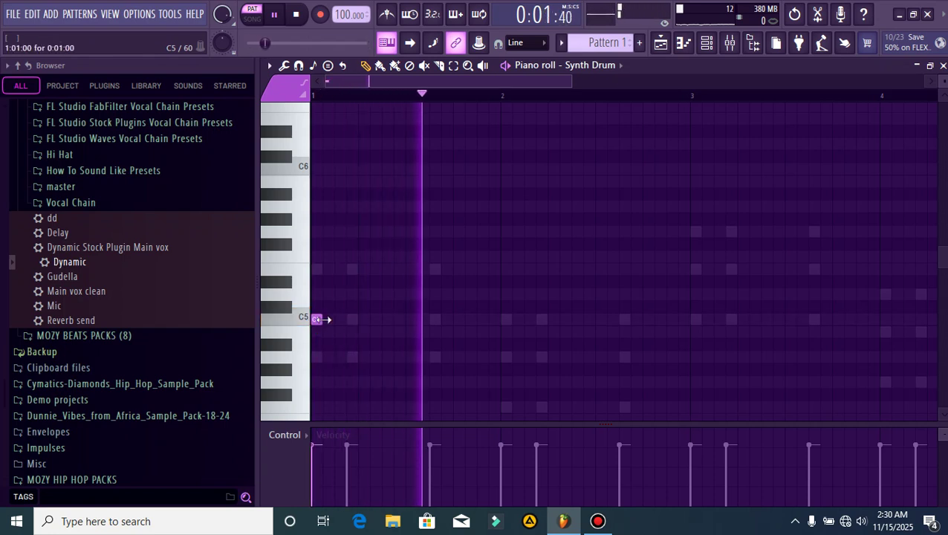
pyautogui.click(351, 320)
pyautogui.click(435, 320)
# - Enter A4 notes at steps 1, 4 and 11 of bar 2, and restart playback of the pattern
pyautogui.click(512, 356)
pyautogui.rightClick(513, 359)
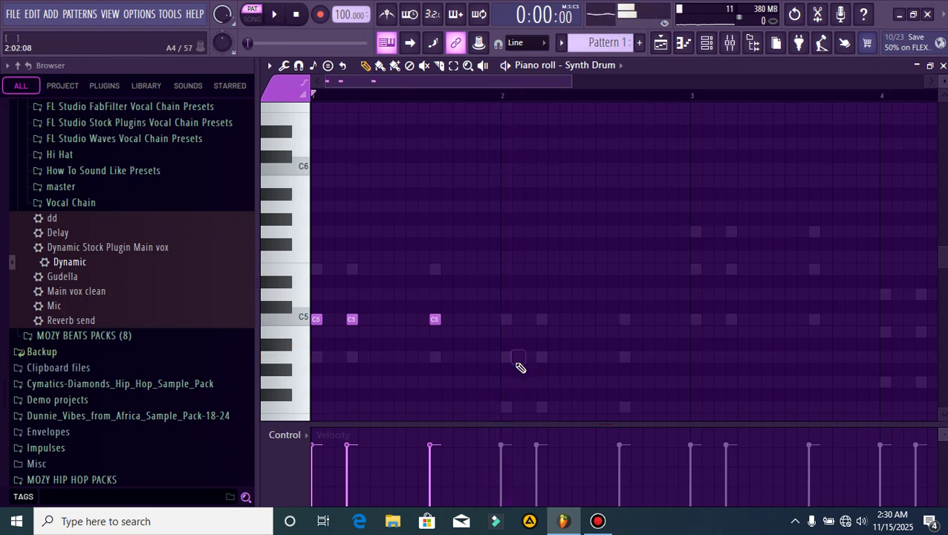
pyautogui.click(506, 358)
pyautogui.click(538, 357)
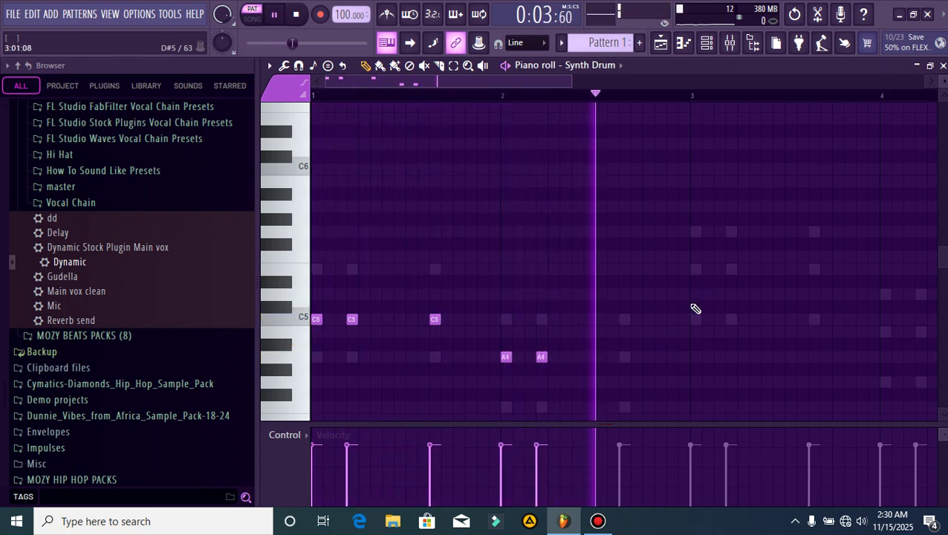
pyautogui.click(623, 357)
pyautogui.press('space')
pyautogui.press('space')
# - Enter E5 notes at steps 1, 4 and 11 of bar 3, following the ghost chords
pyautogui.scroll(-1, 713, 290)
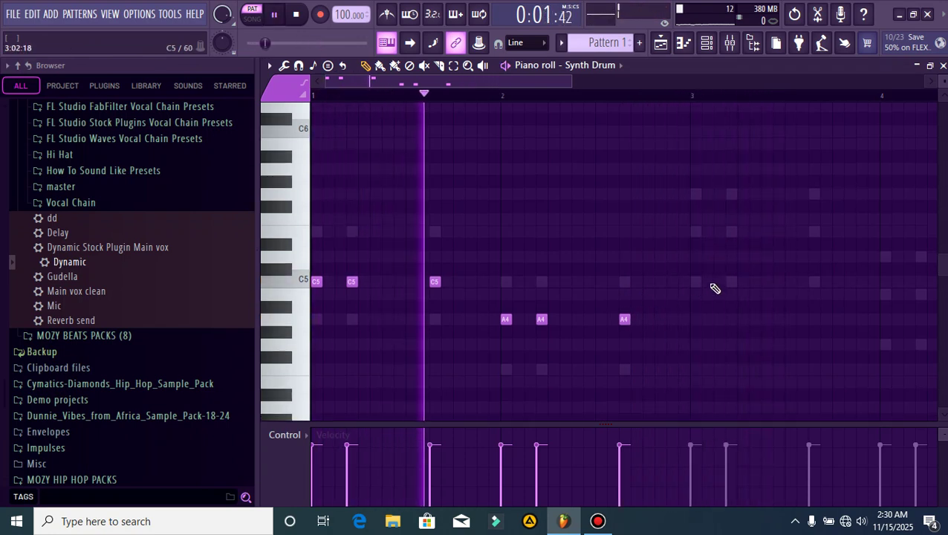
pyautogui.click(696, 231)
pyautogui.click(731, 231)
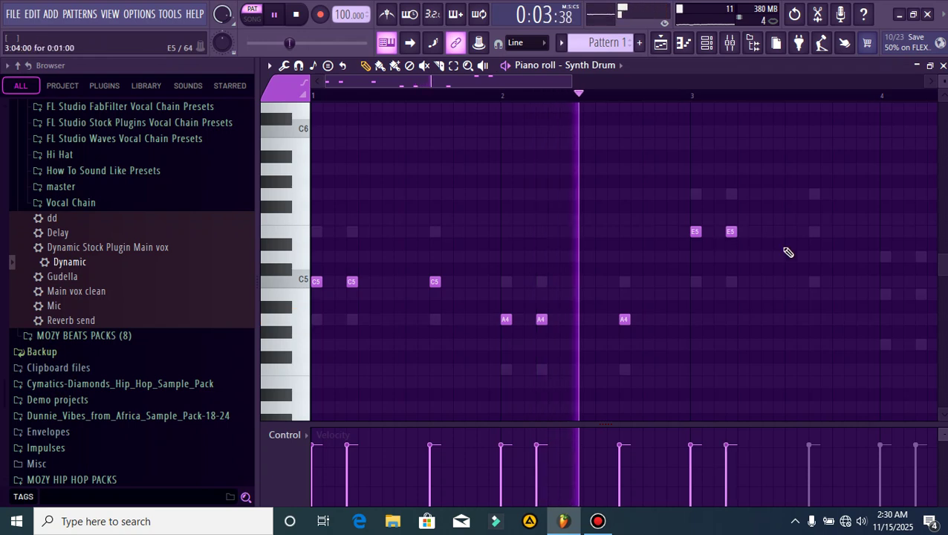
pyautogui.click(815, 233)
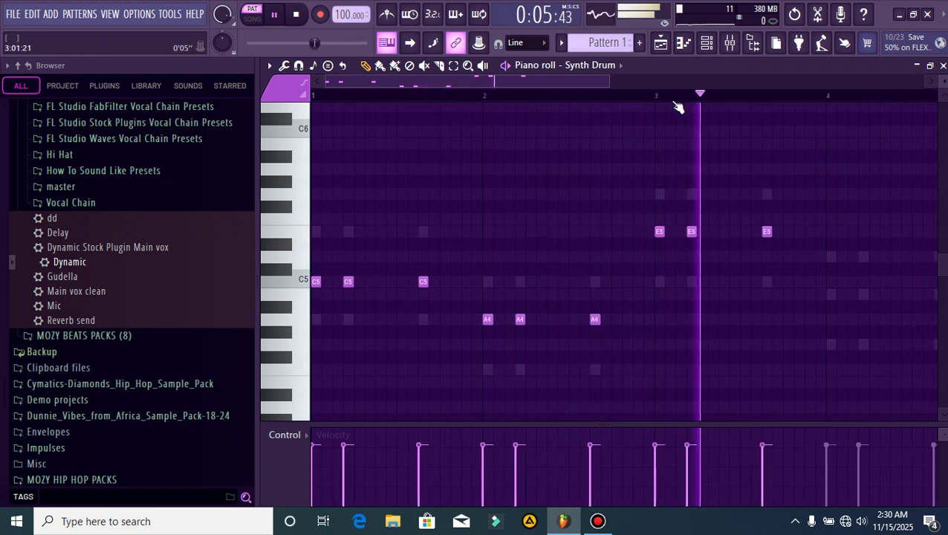
# - Enter B4 notes at steps 1, 4 and 11 of bar 4, aligning the second with its ghost chord
pyautogui.scroll(-1, 793, 309)
pyautogui.click(777, 295)
pyautogui.click(814, 295)
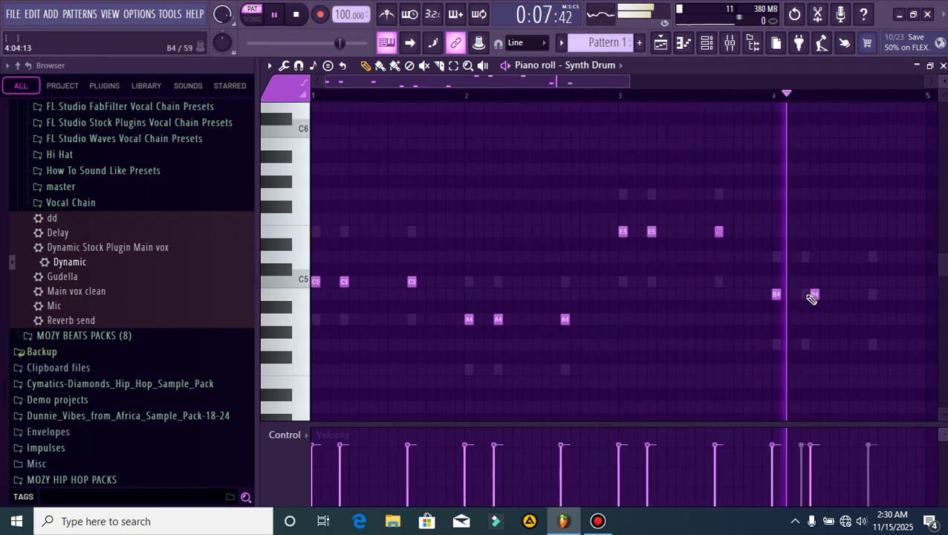
pyautogui.moveTo(814, 295); pyautogui.dragTo(806, 295)
pyautogui.click(872, 294)
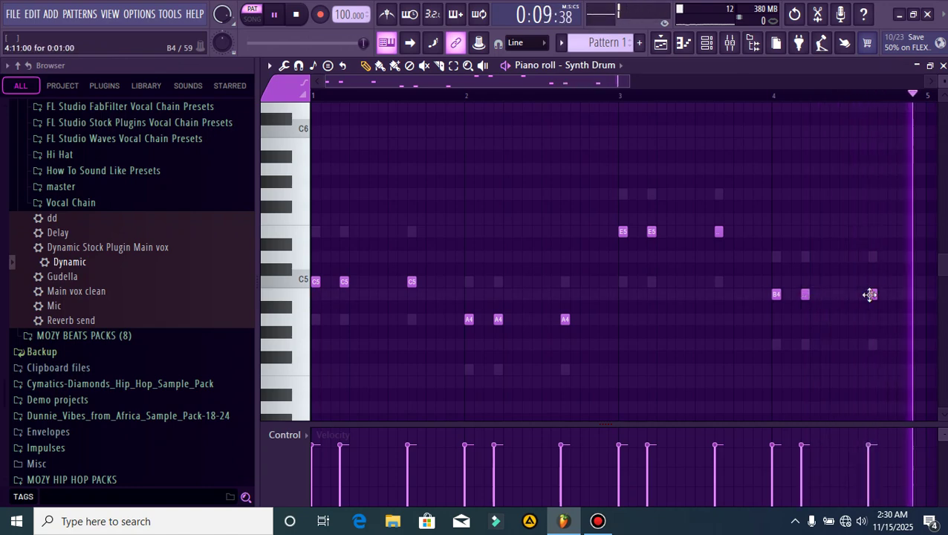
# - Close the piano roll and the Synth Drum plugin window, clone the Synth Drum channel and stop playback
pyautogui.click(943, 66)
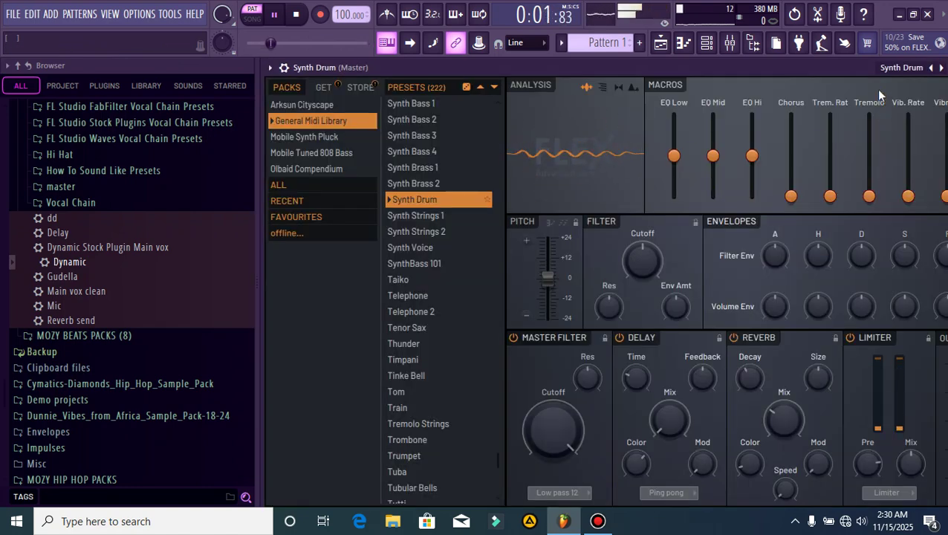
pyautogui.moveTo(854, 62); pyautogui.dragTo(763, 69)
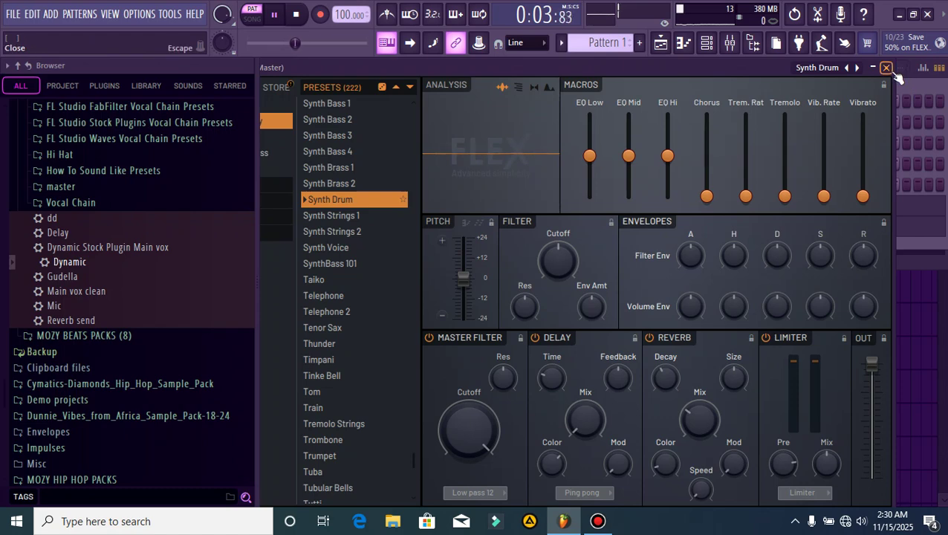
pyautogui.click(886, 68)
pyautogui.rightClick(362, 225)
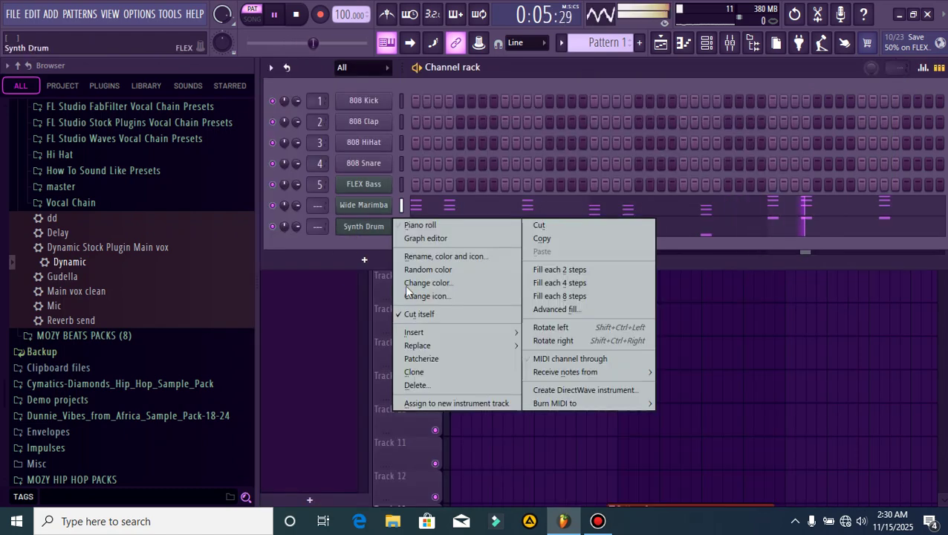
pyautogui.click(424, 373)
pyautogui.press('space')
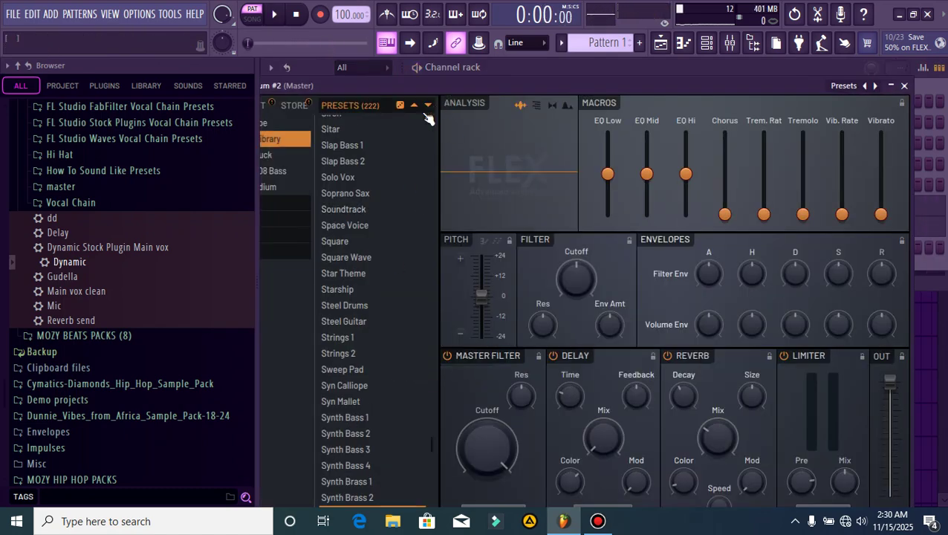
# - Audition the Sitar and SFX Kit presets with test notes on the newly cloned channel, and load Sforzsando
pyautogui.moveTo(431, 93); pyautogui.dragTo(497, 96)
pyautogui.click(393, 133)
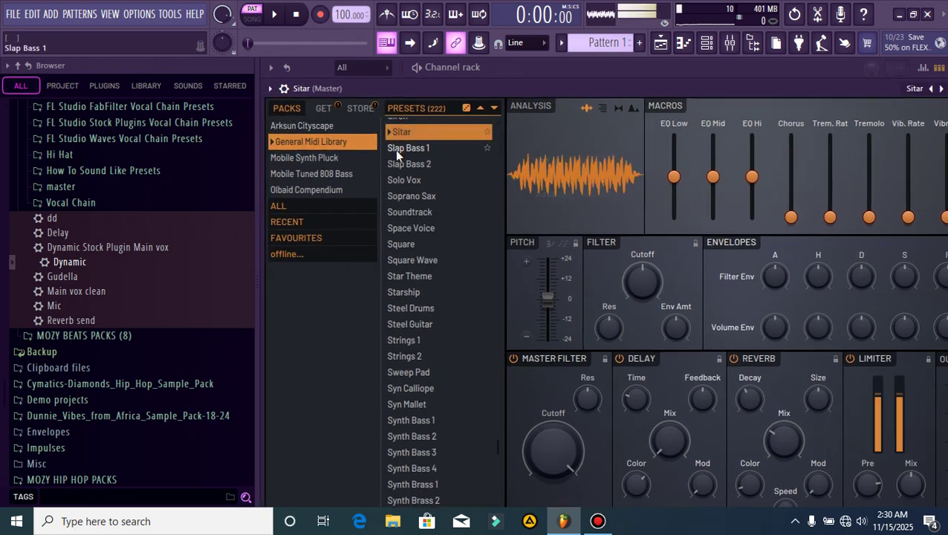
pyautogui.scroll(3, 446, 243)
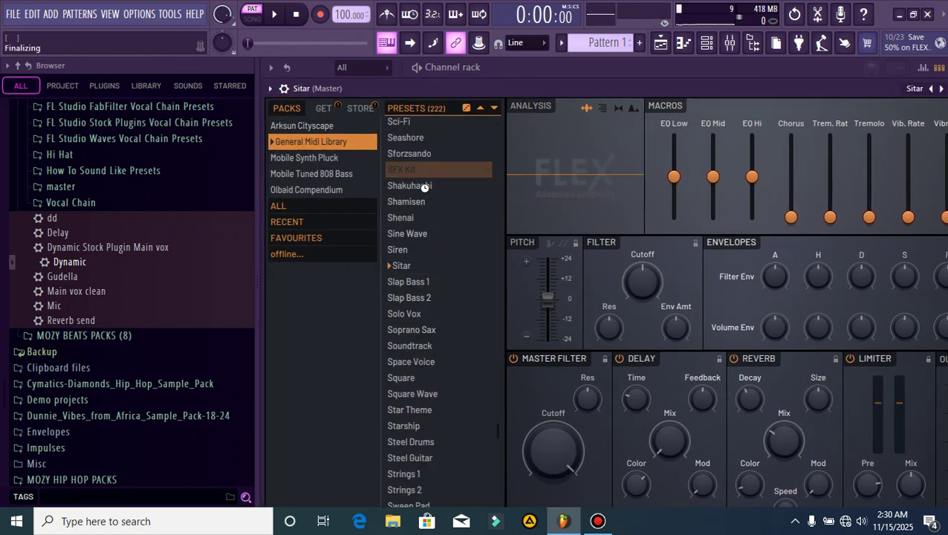
pyautogui.press('b')
pyautogui.press('g')
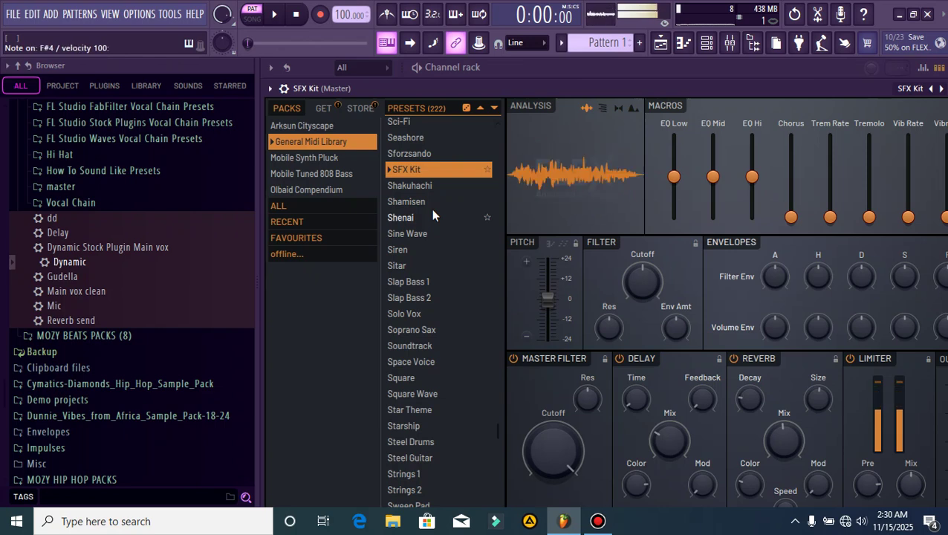
pyautogui.press('j')
pyautogui.press('j')
pyautogui.press('j')
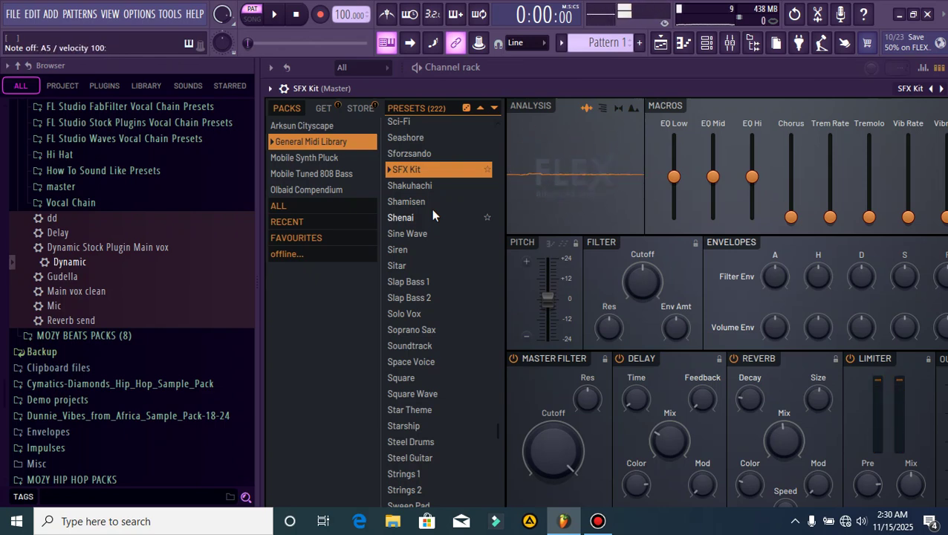
pyautogui.click(437, 154)
pyautogui.scroll(4, 439, 223)
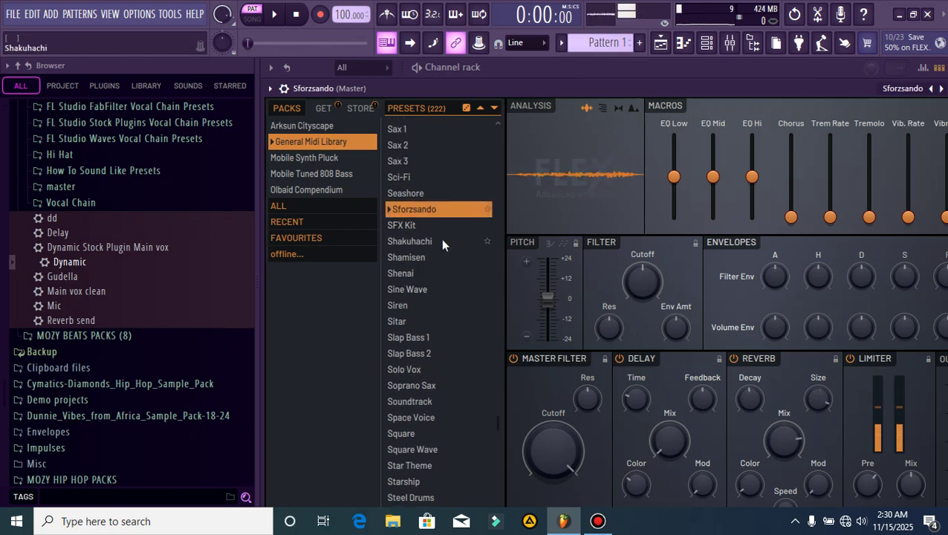
pyautogui.press('h')
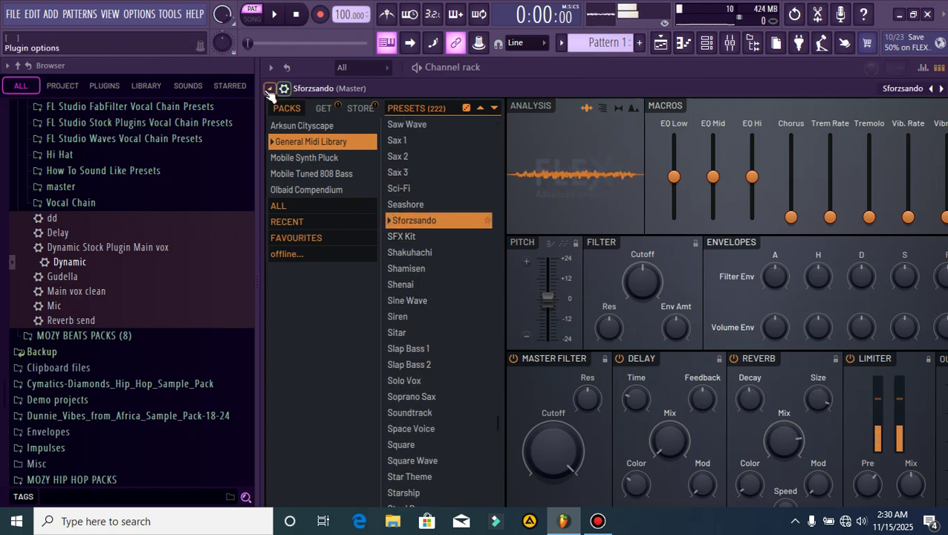
# - Open the Sforzsando piano roll and enter C5, A4, D5 and B4 at step 15 of bars 1, 2, 3 and 4 respectively
pyautogui.click(271, 89)
pyautogui.click(288, 104)
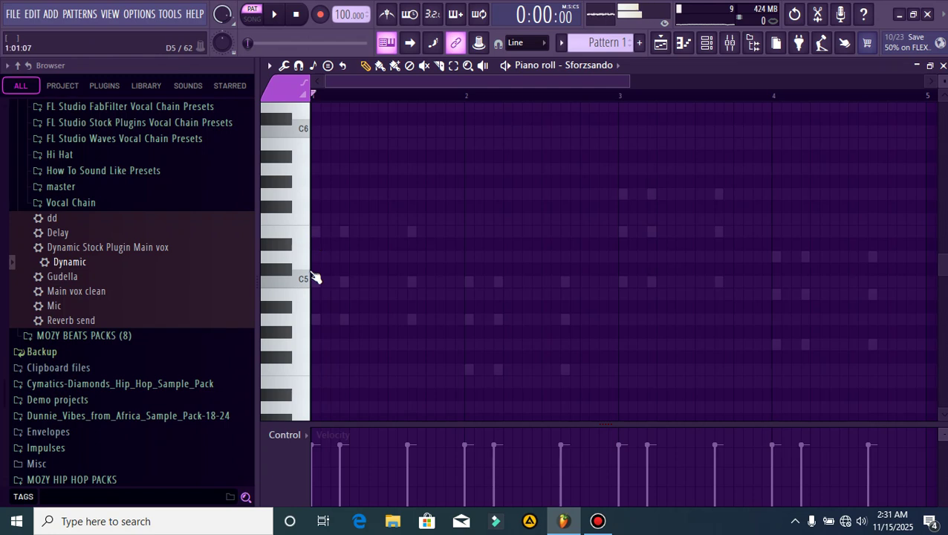
pyautogui.press('space')
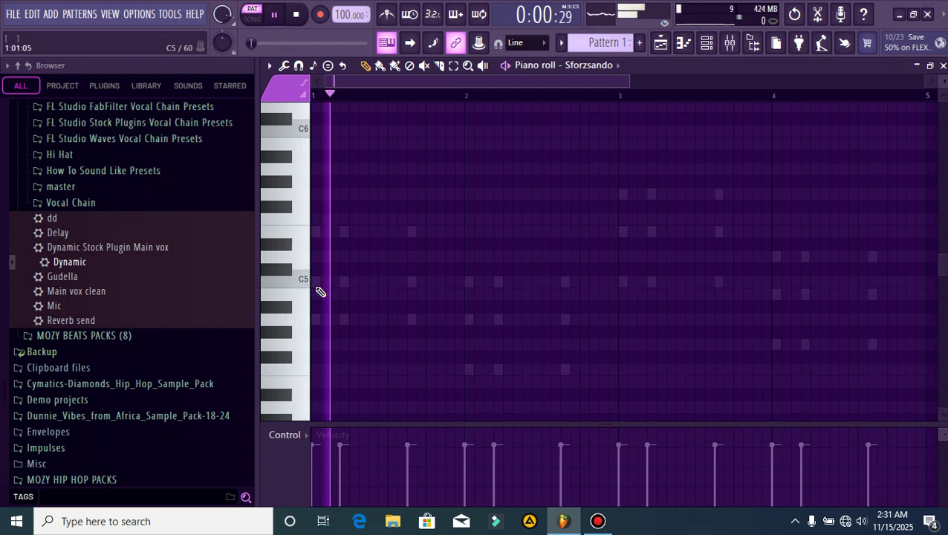
pyautogui.press('space')
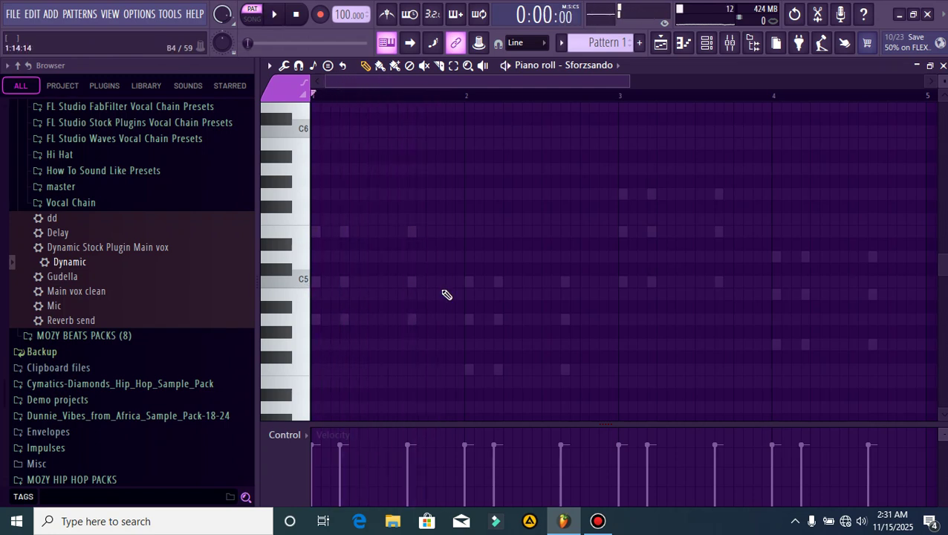
pyautogui.click(449, 283)
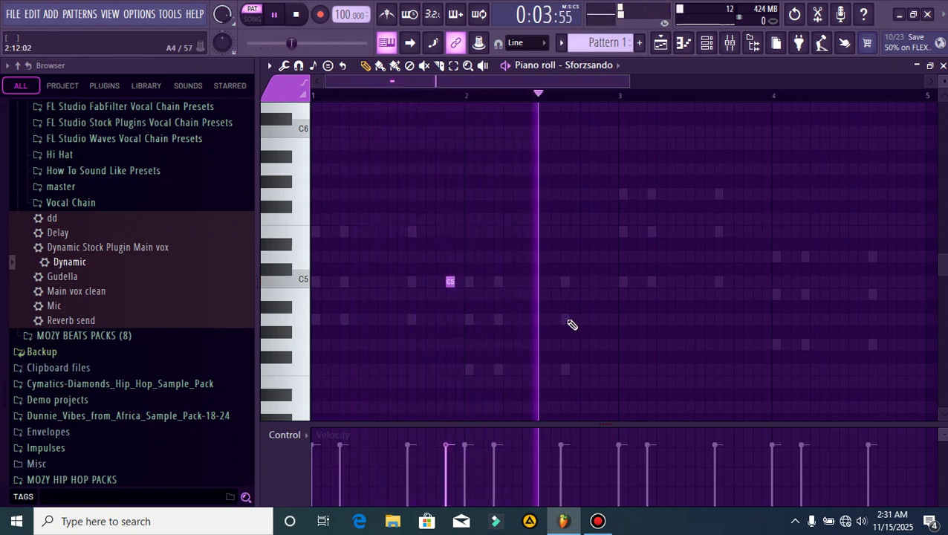
pyautogui.click(603, 320)
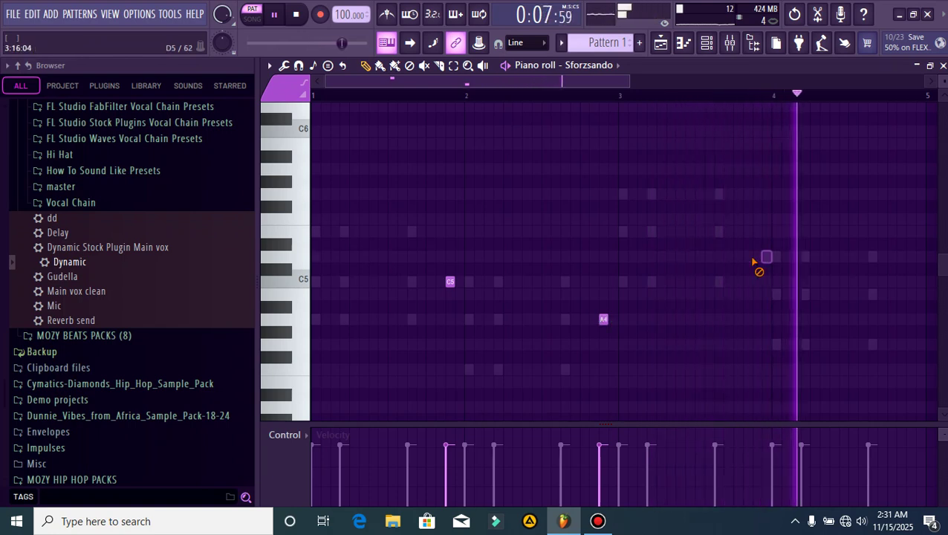
pyautogui.click(757, 258)
pyautogui.click(910, 295)
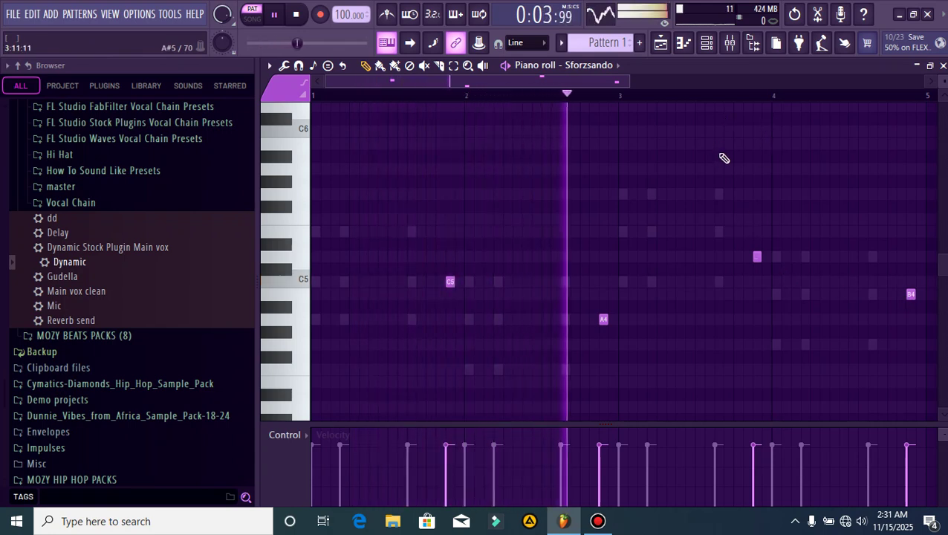
# - Close the piano roll and the Sforzsando plugin window, and stop playback
pyautogui.keyDown('ctrl'); pyautogui.scroll(-2, 873, 106); pyautogui.keyUp('ctrl')
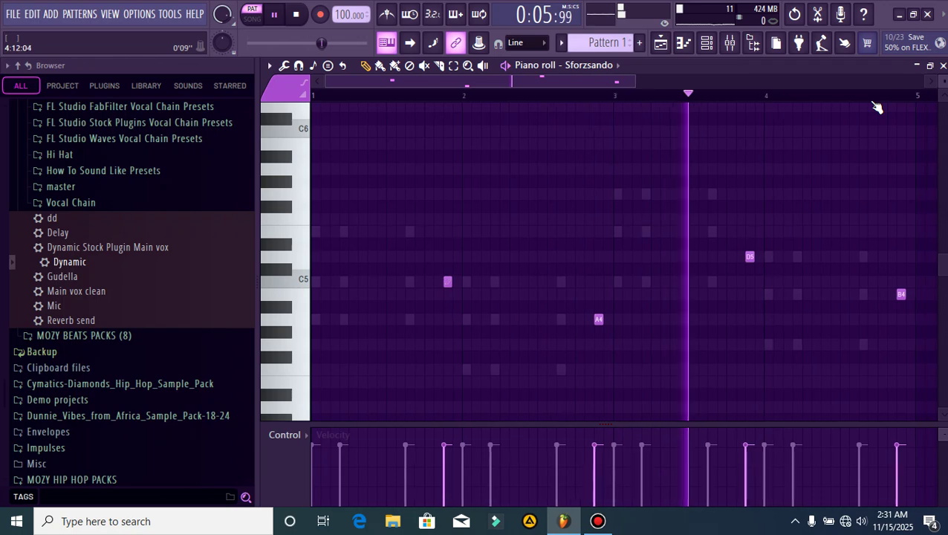
pyautogui.keyDown('ctrl'); pyautogui.scroll(-2, 874, 107); pyautogui.keyUp('ctrl')
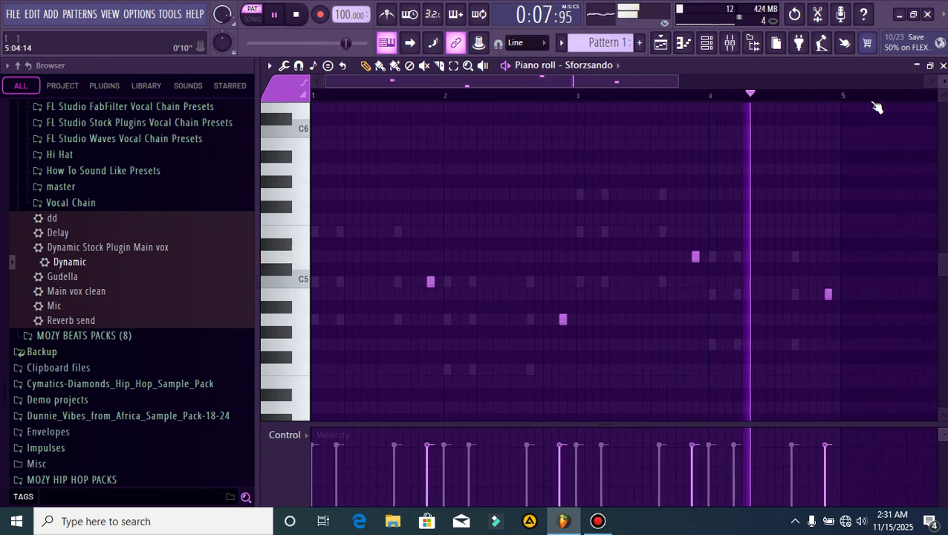
pyautogui.click(943, 66)
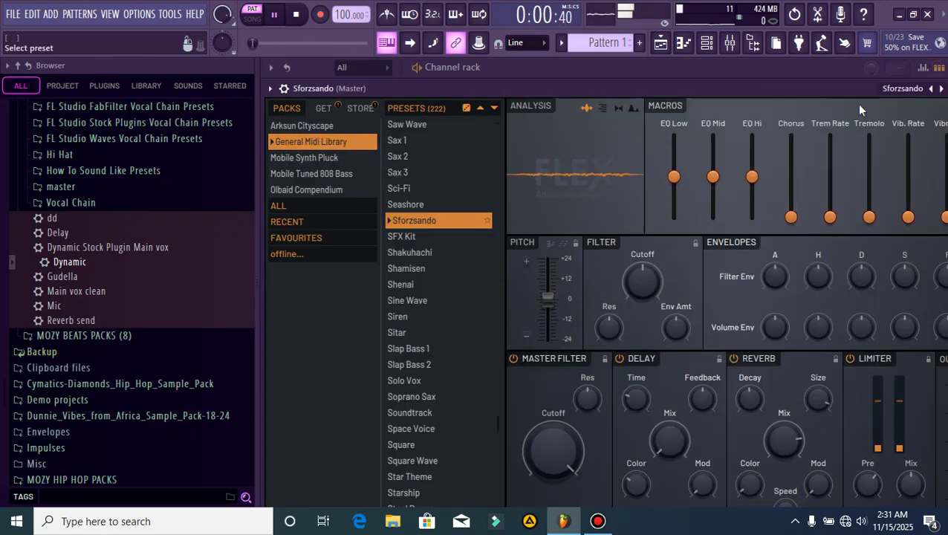
pyautogui.moveTo(838, 92); pyautogui.dragTo(812, 95)
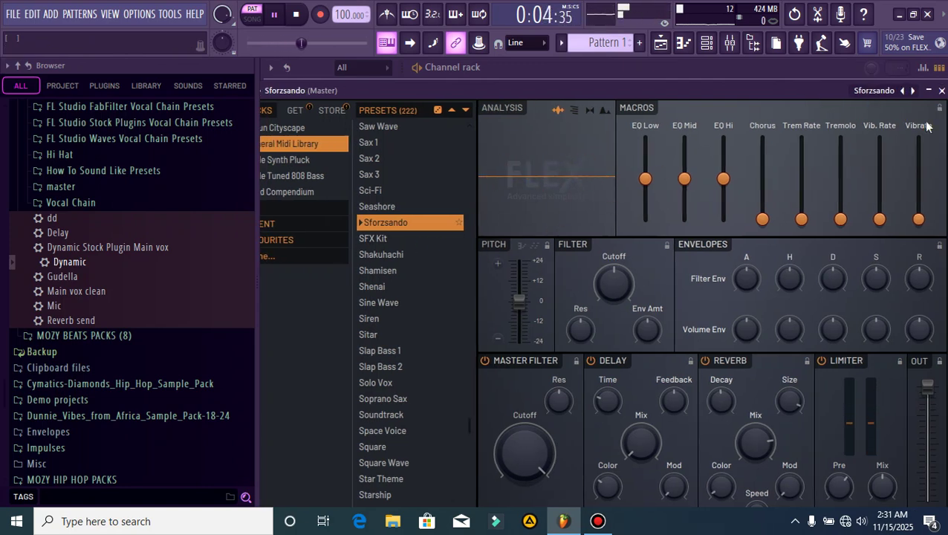
pyautogui.click(942, 90)
pyautogui.press('space')
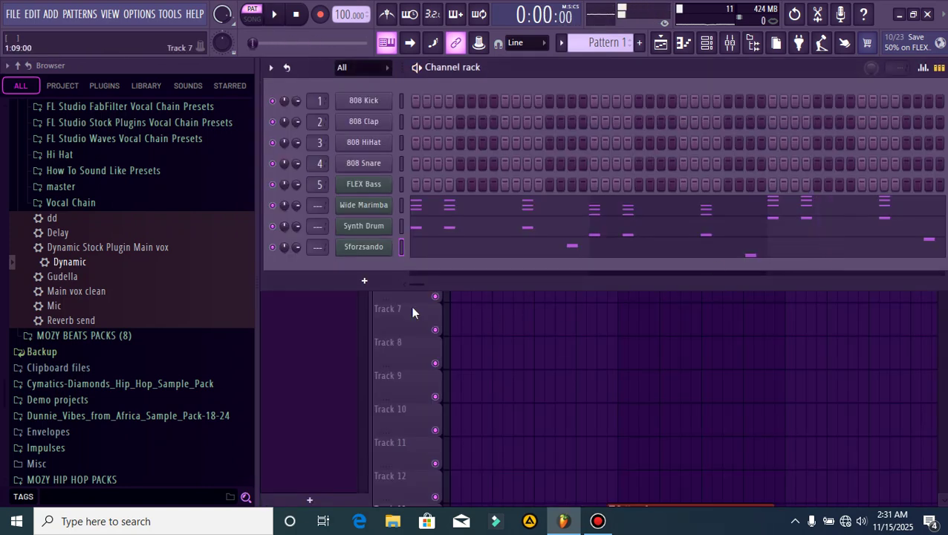
# - Add a Purity channel and load the Smallet preset from the Bell & Perc category
pyautogui.click(365, 283)
pyautogui.click(415, 49)
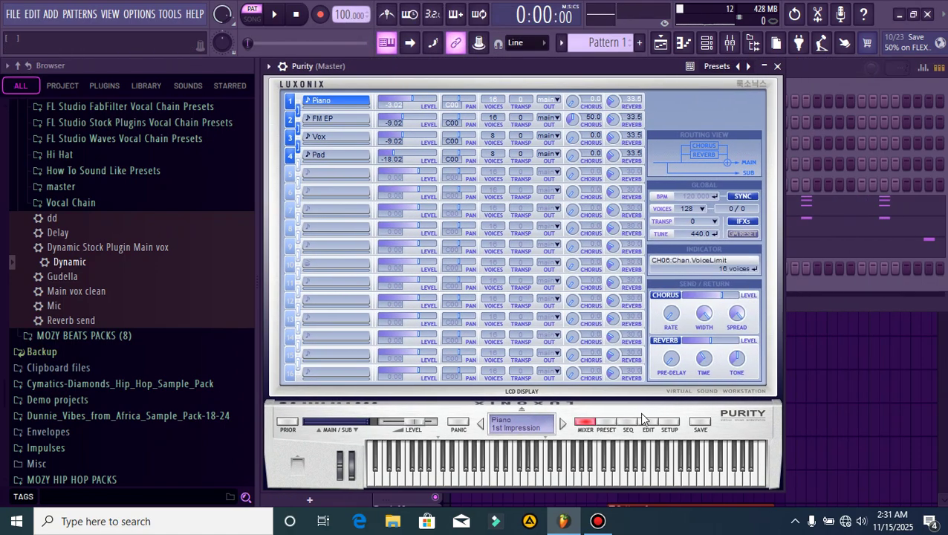
pyautogui.click(606, 425)
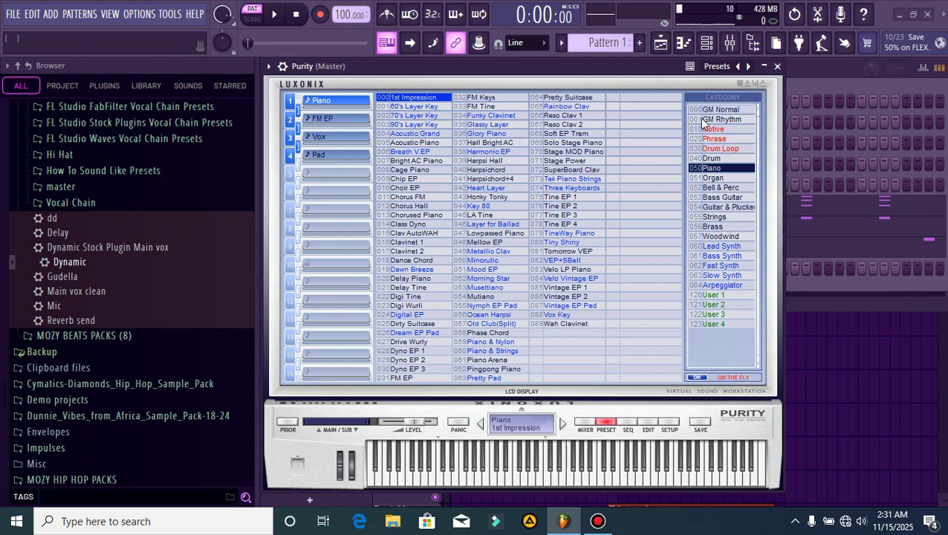
pyautogui.click(720, 188)
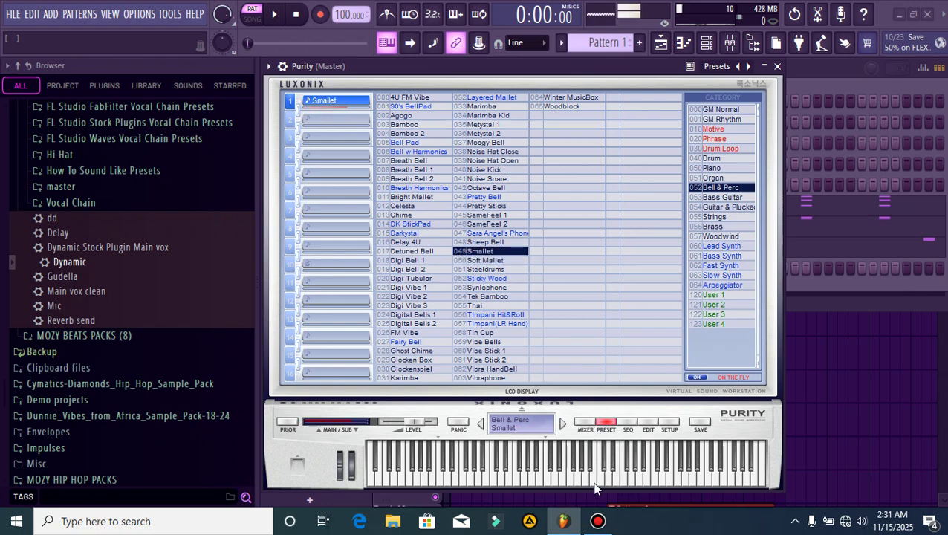
# - Open the Purity piano roll and enter A4-C5-E5 chords at steps 2, 4 and 11 of bar 1
pyautogui.click(268, 69)
pyautogui.click(270, 82)
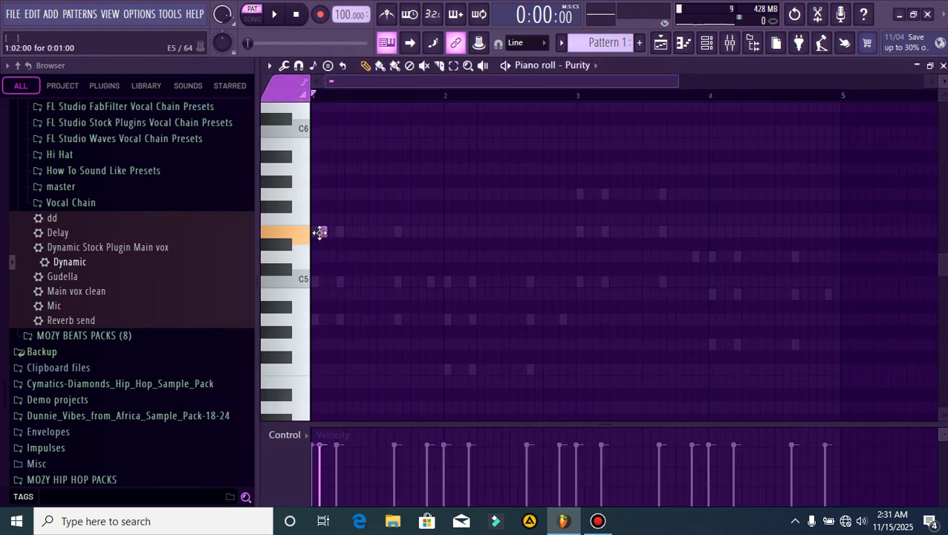
pyautogui.moveTo(656, 87); pyautogui.dragTo(462, 87)
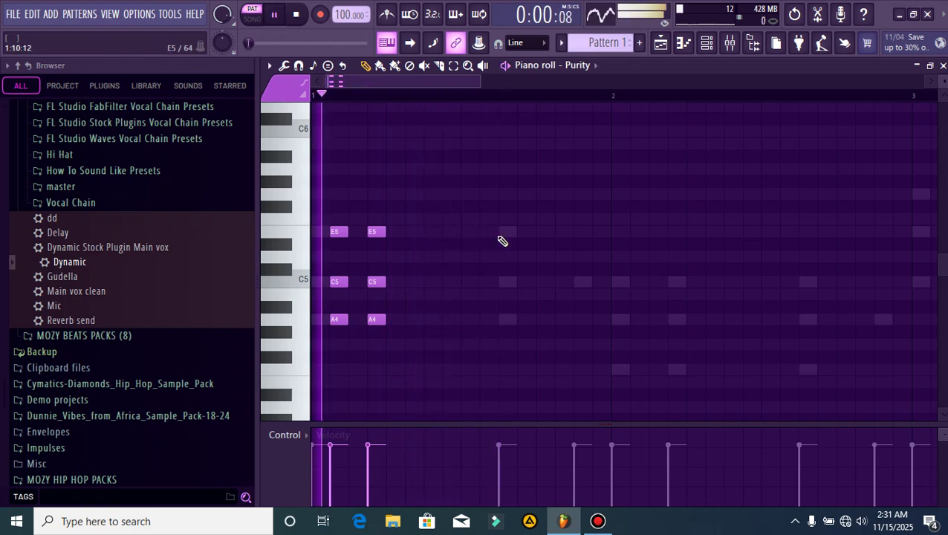
pyautogui.click(503, 232)
pyautogui.click(505, 282)
pyautogui.click(506, 319)
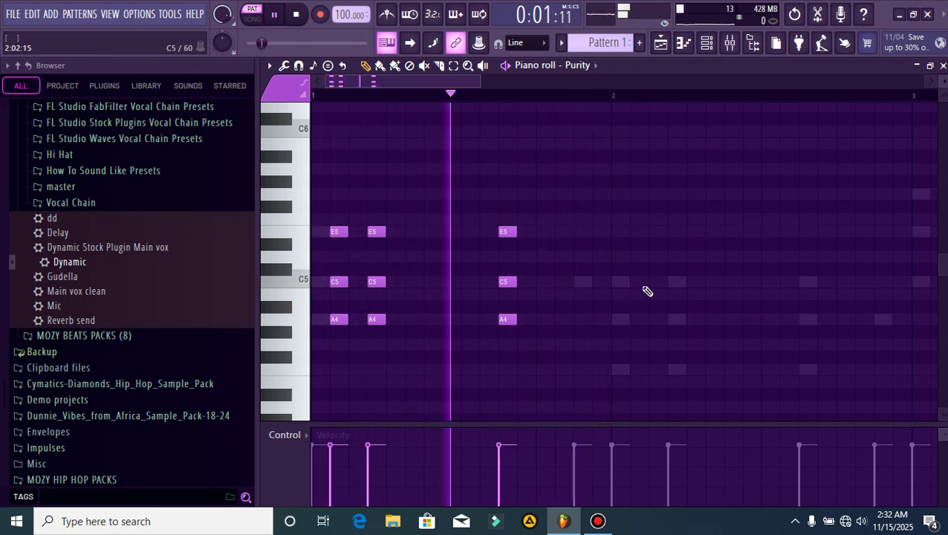
# - Enter F4-A4-C5 chords at steps 2 and 11 of bar 2, and F4 with C5 at step 4
pyautogui.click(656, 283)
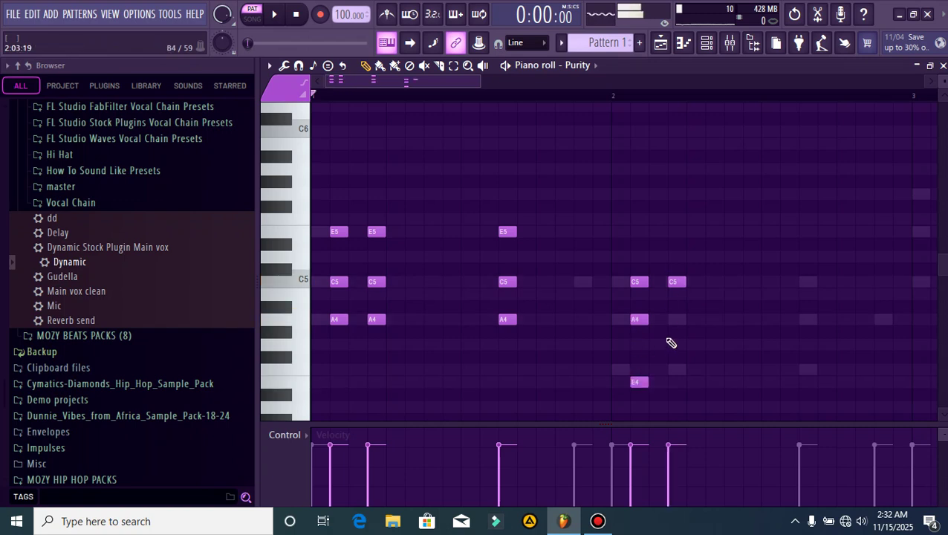
pyautogui.press('space')
pyautogui.scroll(-1, 510, 95)
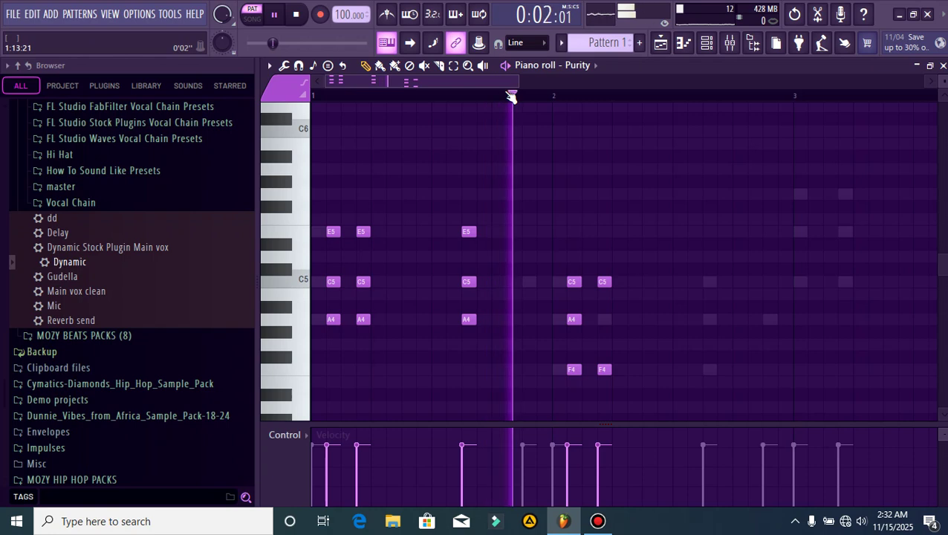
pyautogui.click(708, 282)
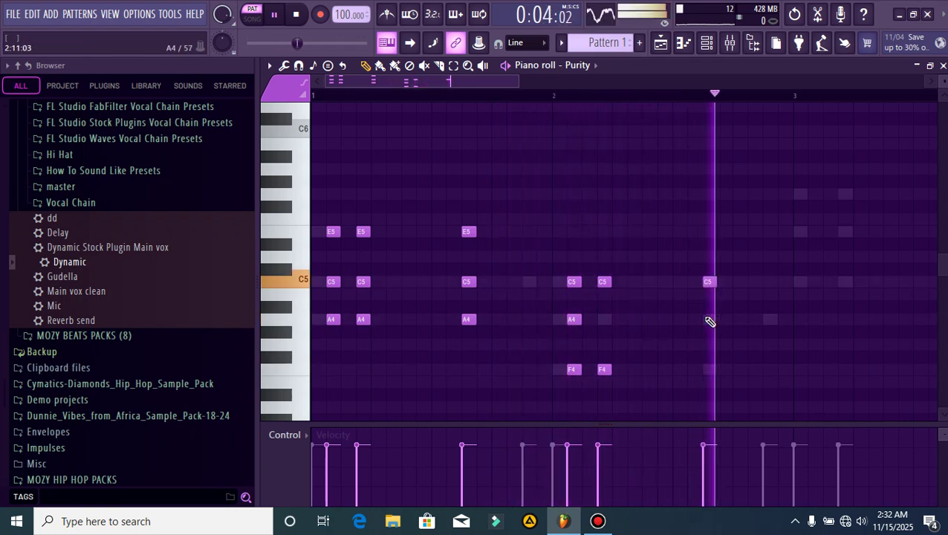
pyautogui.click(708, 370)
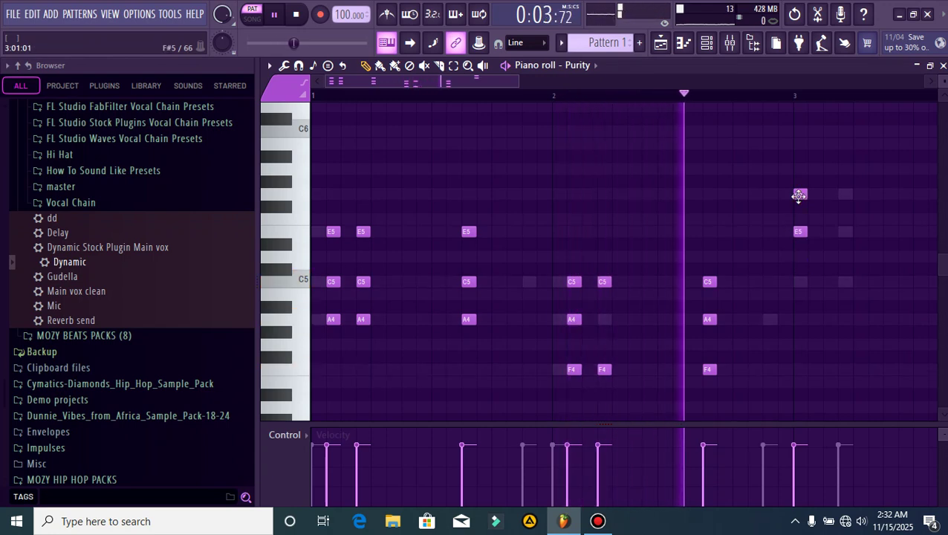
# - Enter C5-E5-G5 chords at steps 2, 4 and 11 of bar 3
pyautogui.click(815, 195)
pyautogui.click(816, 232)
pyautogui.click(813, 281)
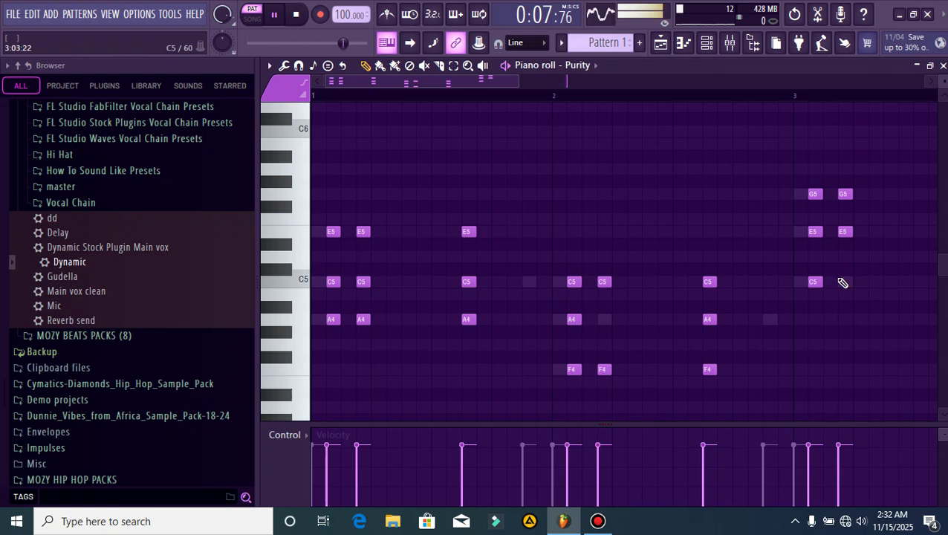
pyautogui.scroll(-2, 635, 107)
pyautogui.click(726, 195)
pyautogui.click(726, 232)
pyautogui.click(725, 281)
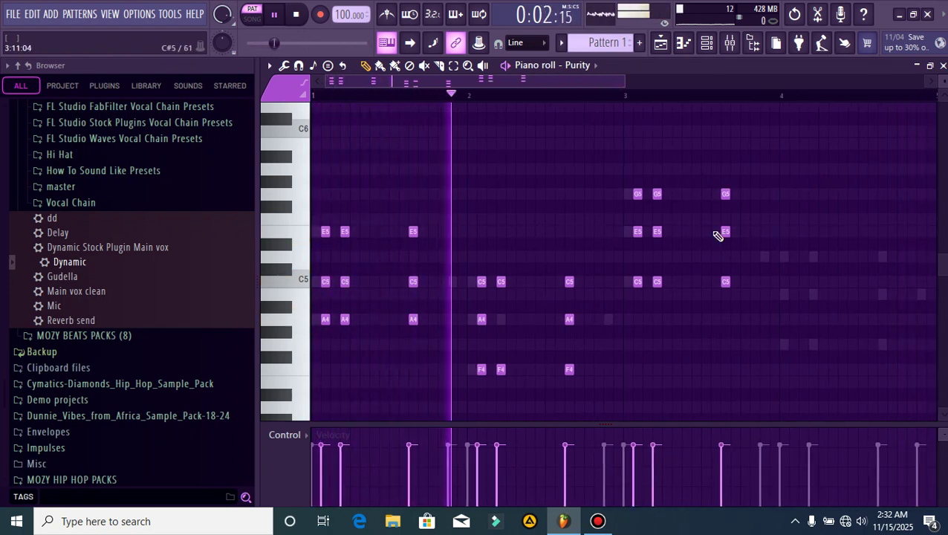
# - Enter G4-B4-D5 chords at steps 2, 4 and 11 of bar 4
pyautogui.scroll(2, 601, 86)
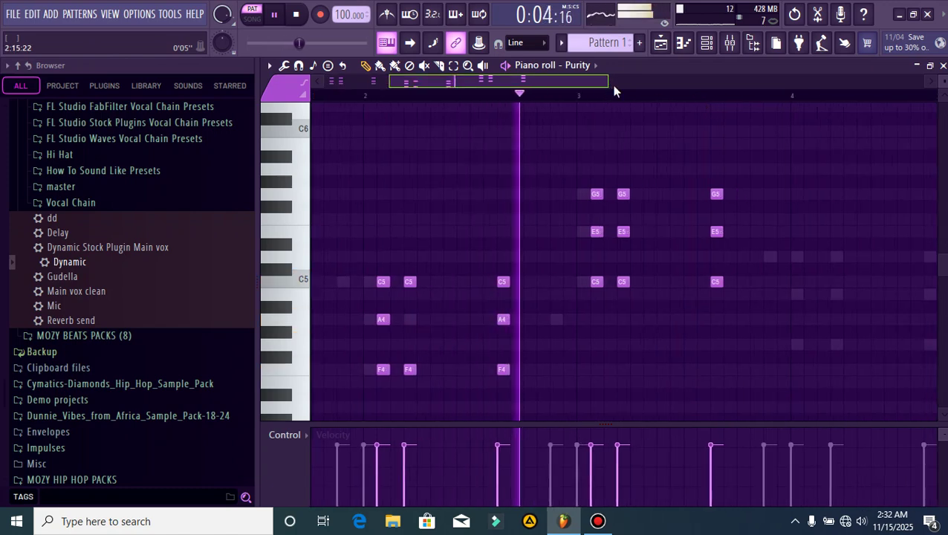
pyautogui.scroll(3, 686, 110)
pyautogui.click(639, 256)
pyautogui.click(639, 294)
pyautogui.click(639, 344)
pyautogui.click(696, 258)
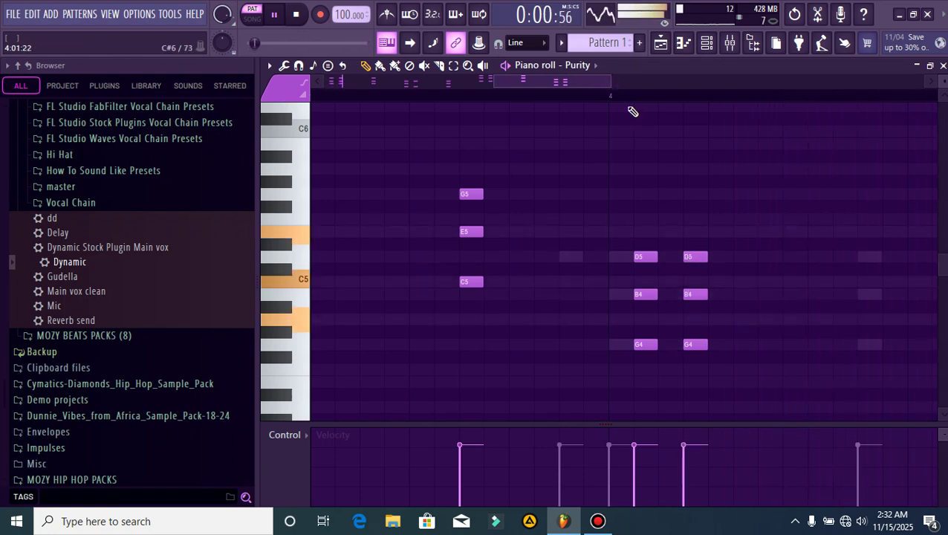
pyautogui.scroll(-2, 624, 105)
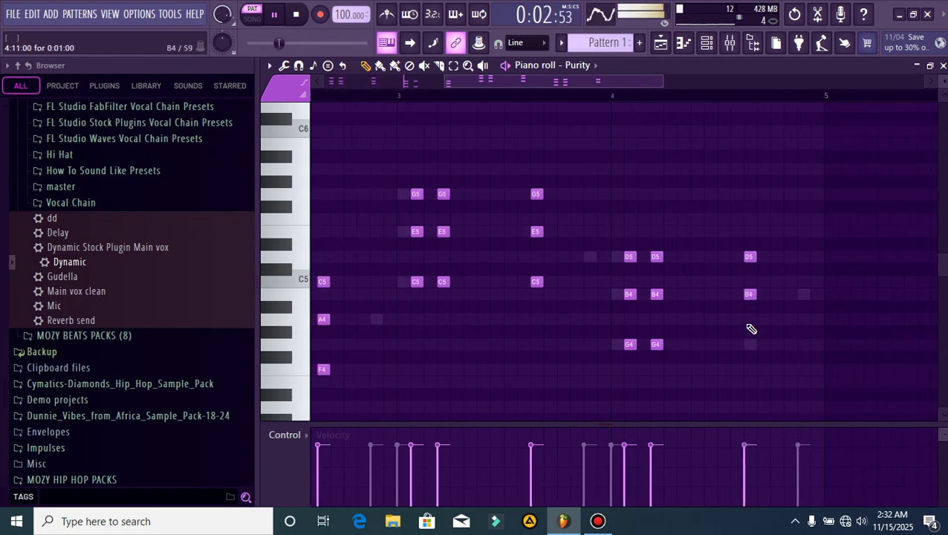
# - Close the piano roll and the Purity plugin window
pyautogui.scroll(-3, 660, 112)
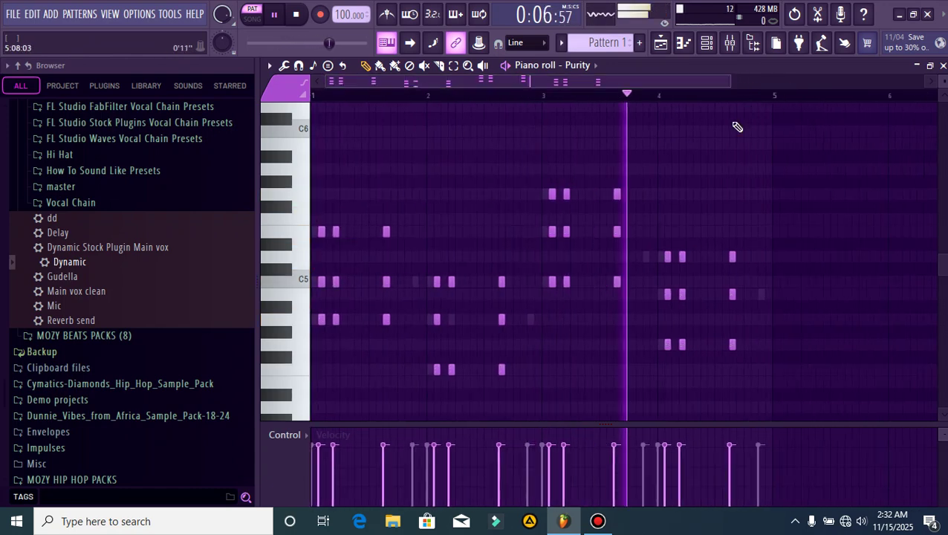
pyautogui.click(943, 65)
pyautogui.click(778, 66)
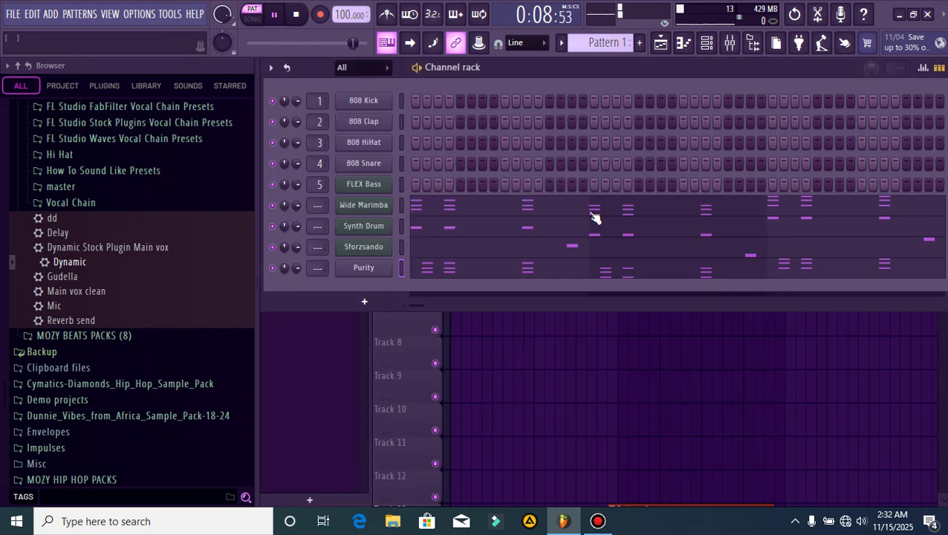
# - Add a second Purity channel, audition TineWay Piano, and load the Pretty Pad preset from the Piano category
pyautogui.click(364, 302)
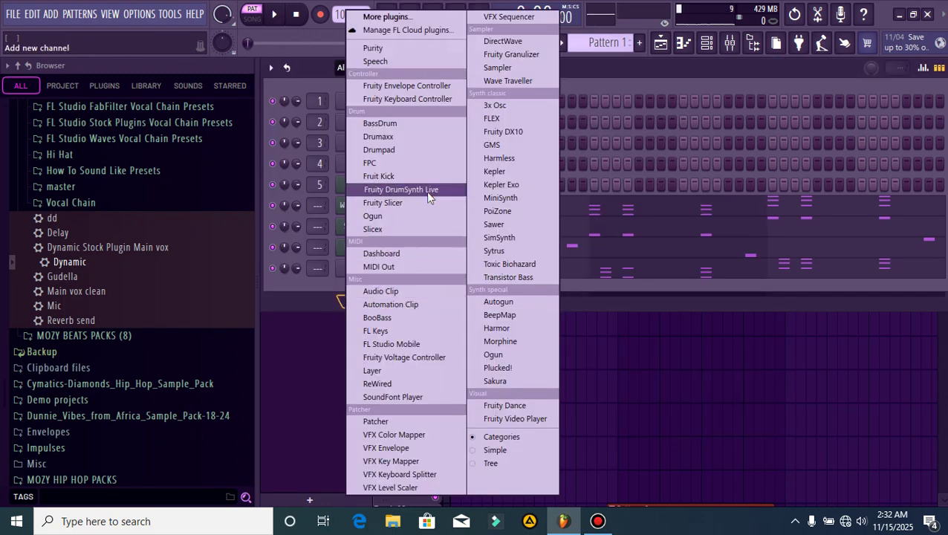
pyautogui.click(396, 53)
pyautogui.moveTo(538, 278); pyautogui.dragTo(403, 72)
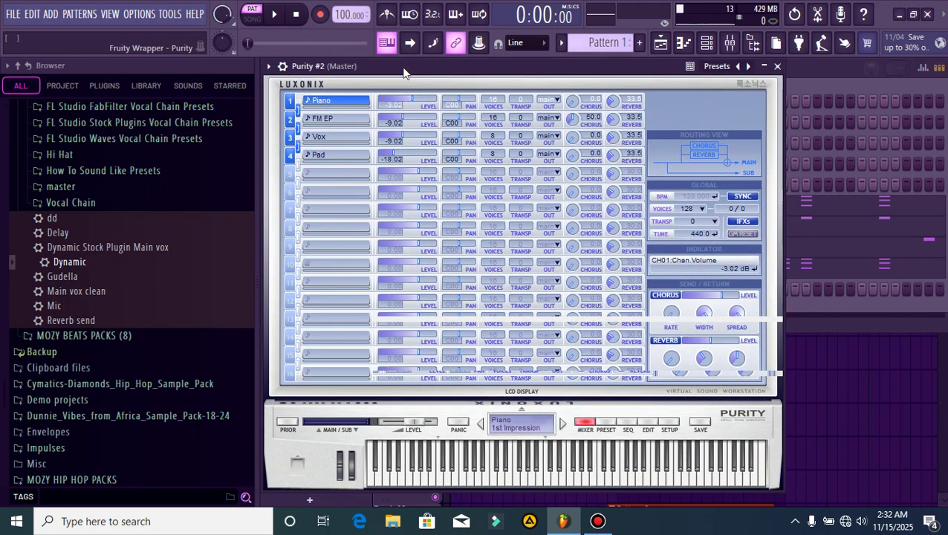
pyautogui.click(606, 423)
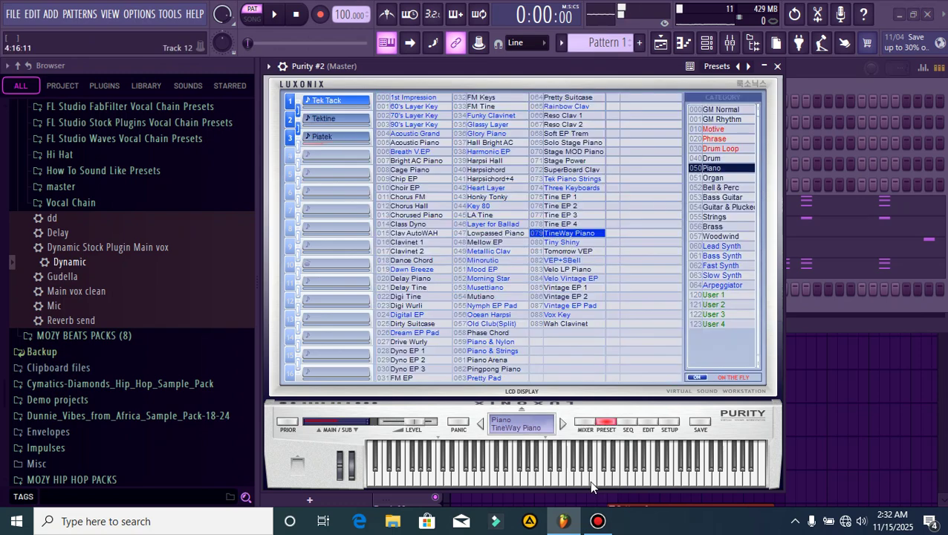
pyautogui.click(487, 378)
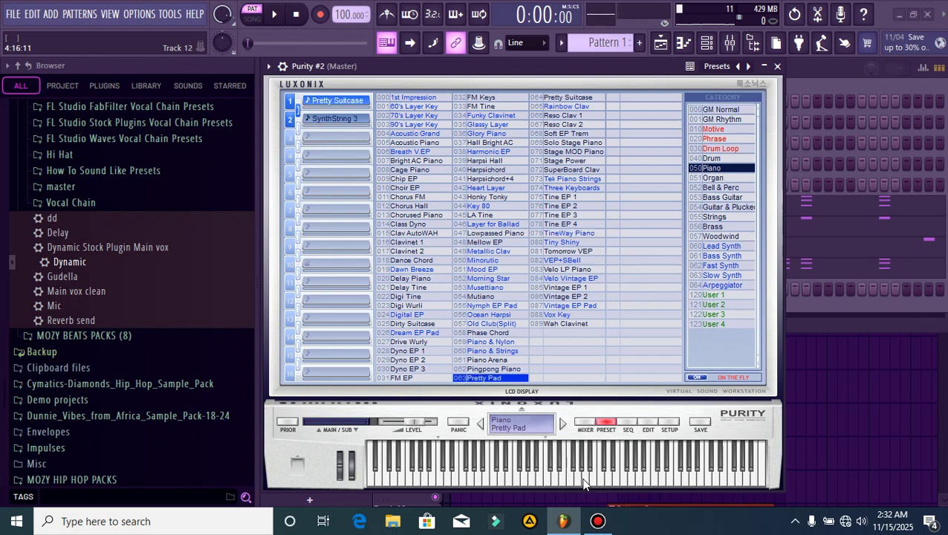
# - Open the second Purity channel's piano roll and enter A4, C5, E5, E5 at steps 1–4 of bar 1, plus an A4-C5-E5 chord at step 11
pyautogui.click(269, 66)
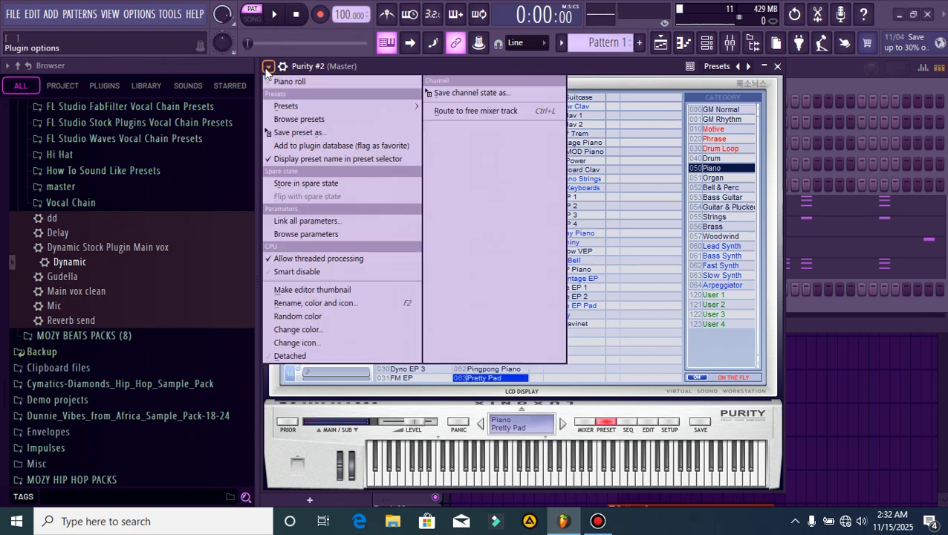
pyautogui.click(297, 355)
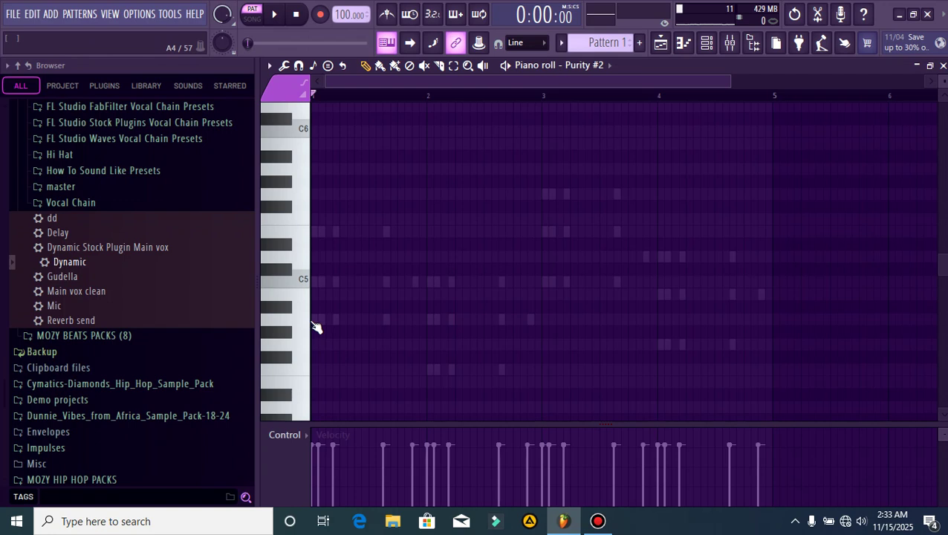
pyautogui.scroll(5, 375, 99)
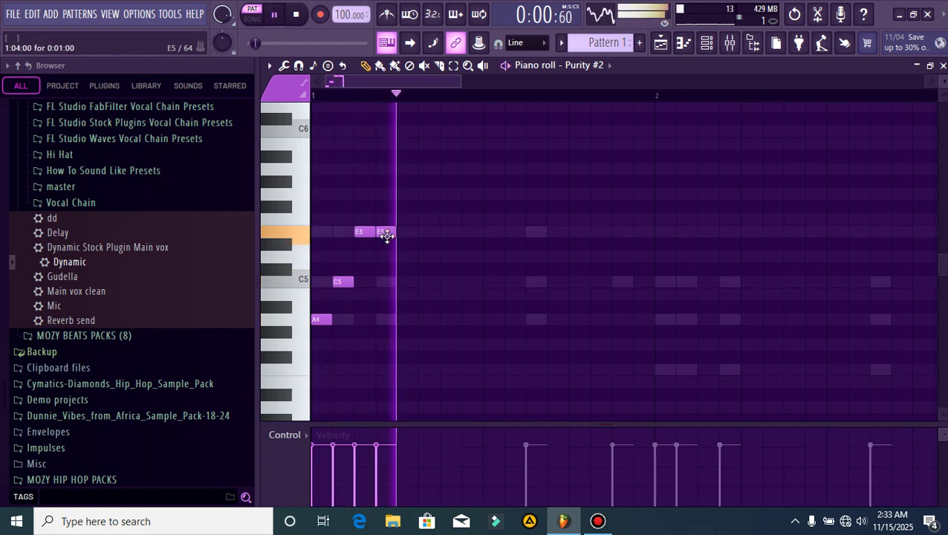
pyautogui.click(532, 320)
pyautogui.press('space')
pyautogui.press('space')
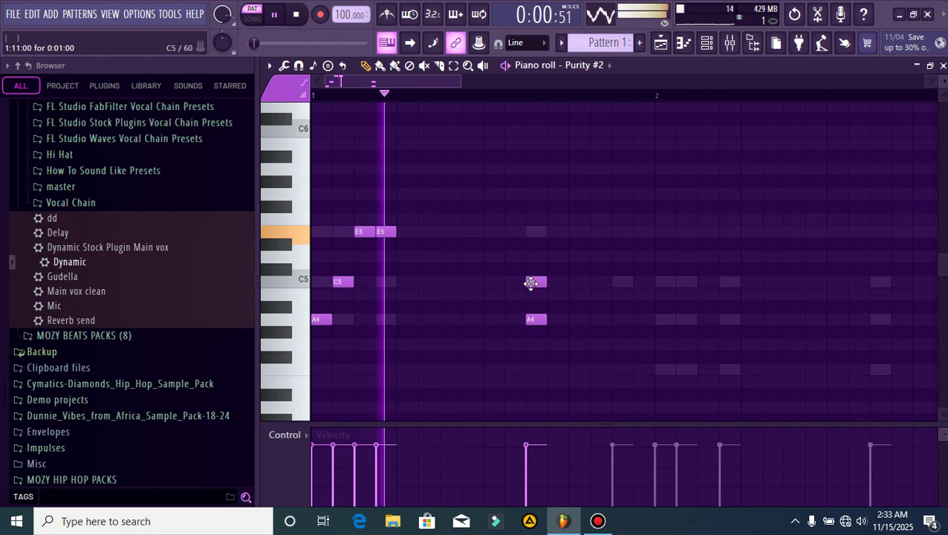
pyautogui.doubleClick(533, 282)
pyautogui.click(578, 159)
pyautogui.click(534, 232)
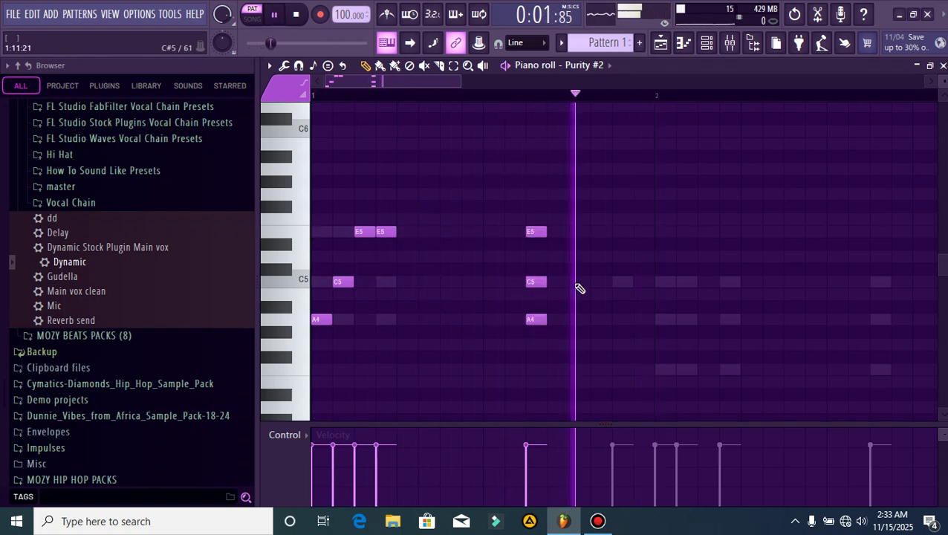
# - Enter F4, A4, C5 and C5 at steps 1 to 4 of bar 2, plus an F4-A4-C5 chord at step 11
pyautogui.click(661, 370)
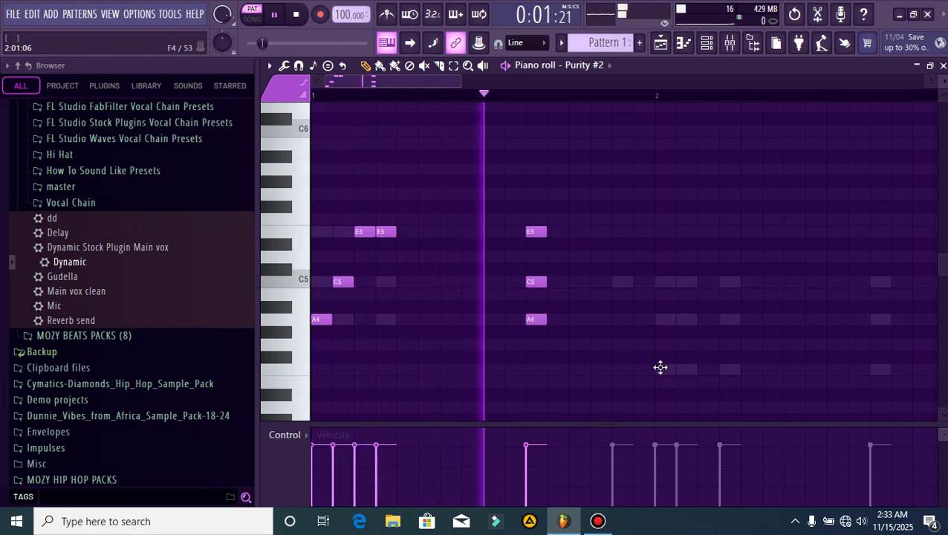
pyautogui.click(688, 321)
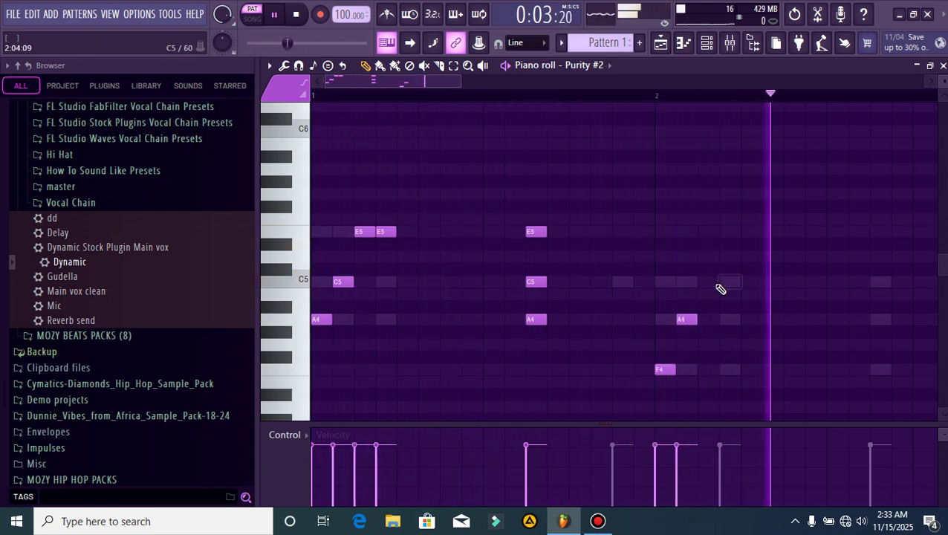
pyautogui.click(729, 283)
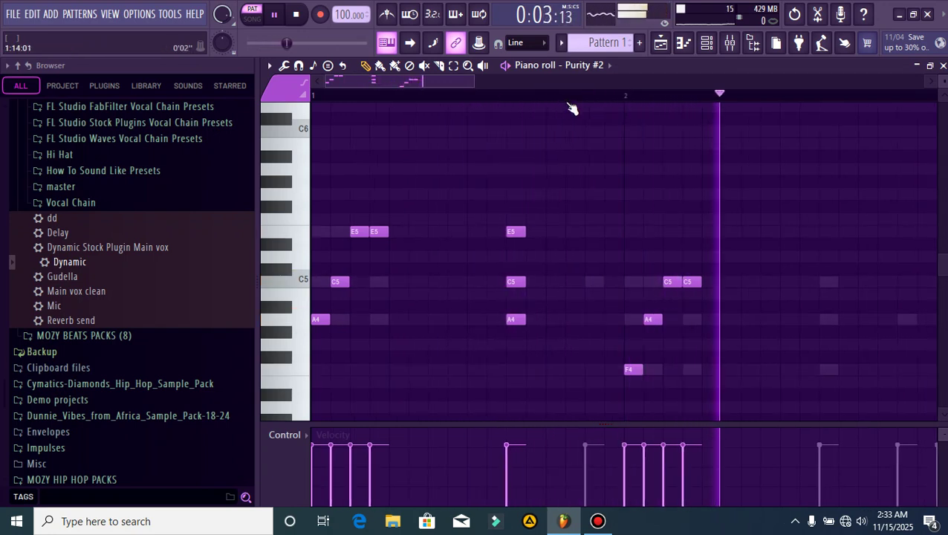
pyautogui.scroll(-2, 567, 105)
pyautogui.click(660, 282)
pyautogui.click(657, 320)
pyautogui.click(657, 370)
# - Enter C5, E5, G5 and G5 at steps 1 to 4 of bar 3, plus a C5-E5-G5 chord at step 11
pyautogui.click(737, 282)
pyautogui.click(750, 232)
pyautogui.click(763, 195)
pyautogui.click(777, 195)
pyautogui.click(869, 194)
pyautogui.click(869, 231)
pyautogui.scroll(-2, 741, 99)
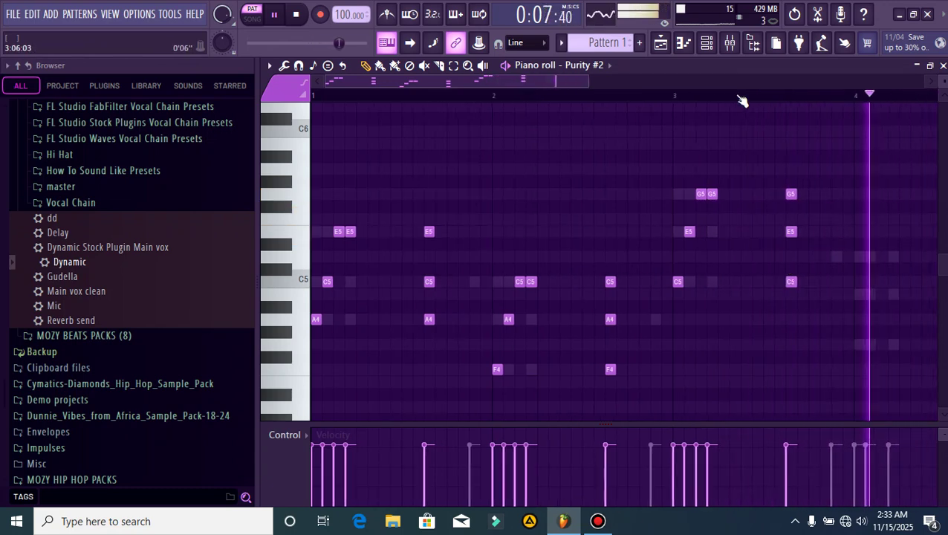
# - Enter G4, B4, D5 and D5 at steps 1 to 4 of bar 4, plus a G4-B4-D5 chord at step 11
pyautogui.click(872, 256)
pyautogui.click(882, 256)
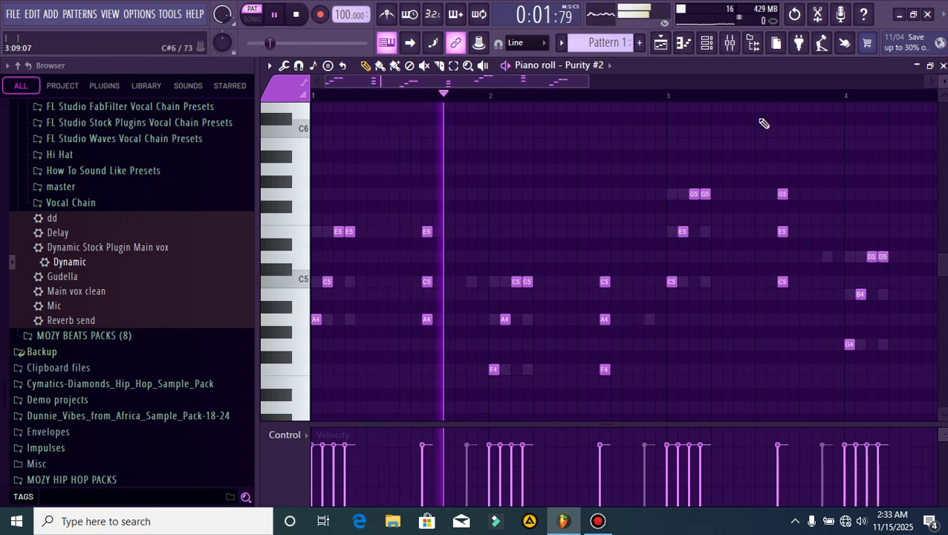
pyautogui.scroll(-2, 756, 101)
pyautogui.scroll(-1, 806, 237)
pyautogui.click(811, 218)
pyautogui.click(812, 256)
pyautogui.click(811, 306)
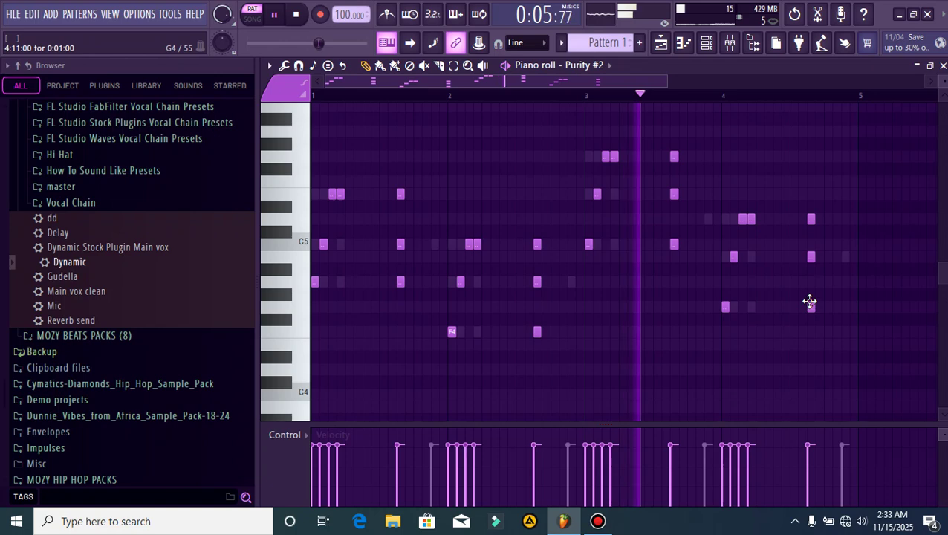
# - Transpose all notes of the second Purity part up one octave and load its Solo Stage Piano preset
pyautogui.hotkey('ctrl', 'Up')
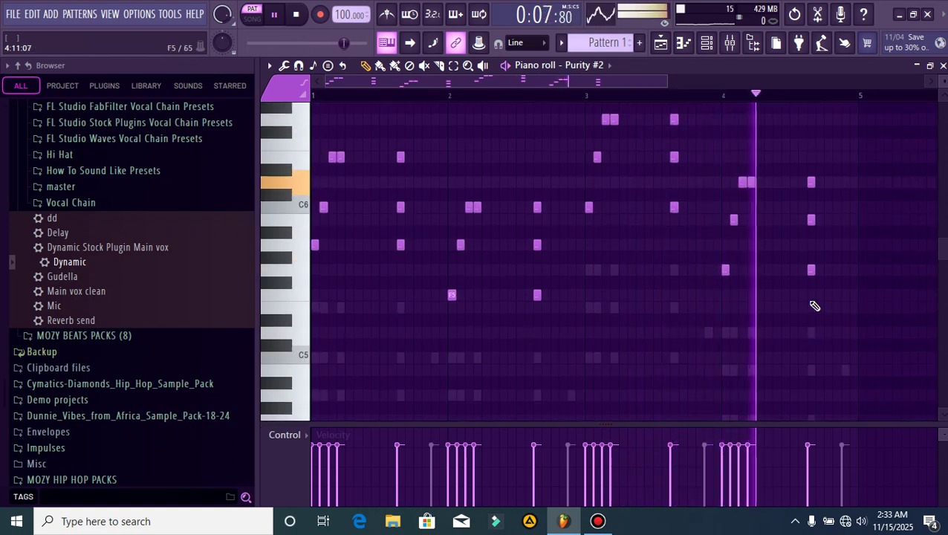
pyautogui.click(943, 66)
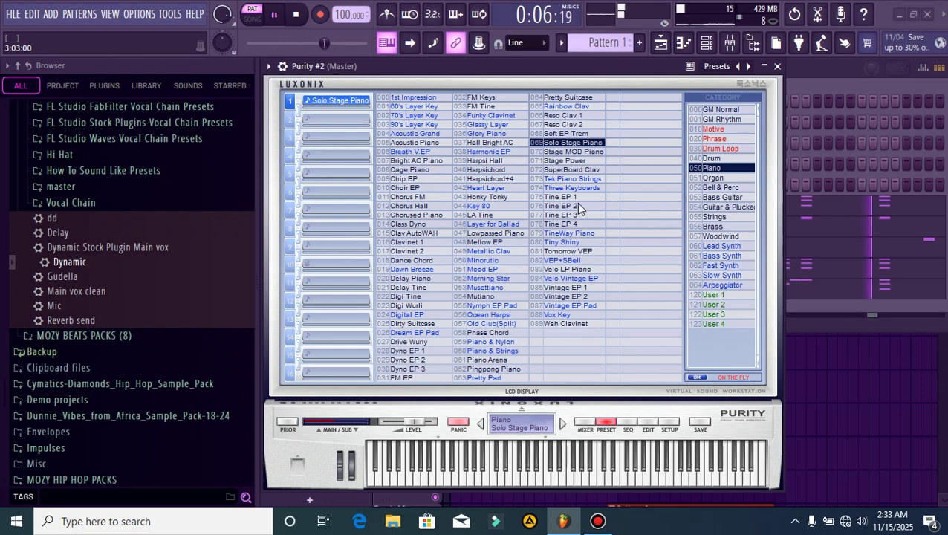
pyautogui.click(777, 67)
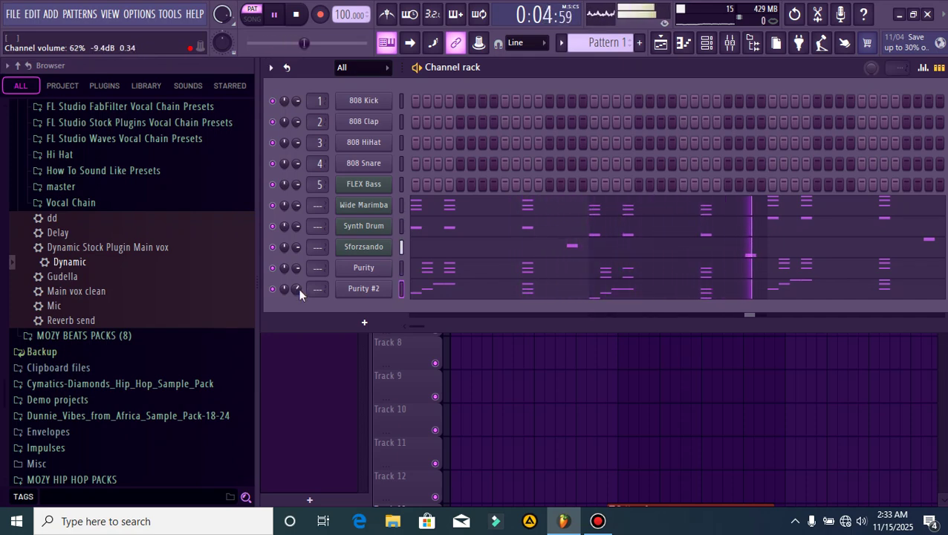
# - Add a Fruity DX10 channel and load its eFlute preset
pyautogui.click(364, 324)
pyautogui.click(503, 132)
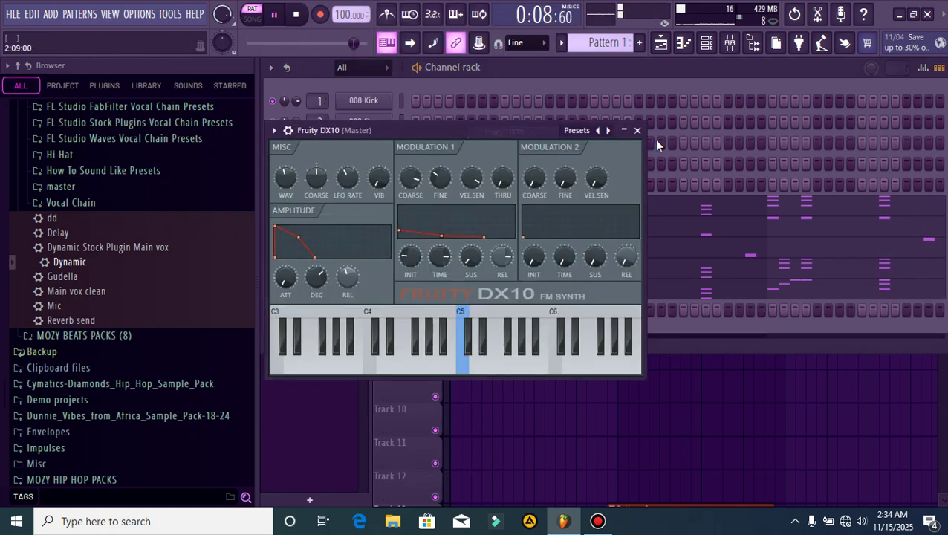
pyautogui.click(578, 132)
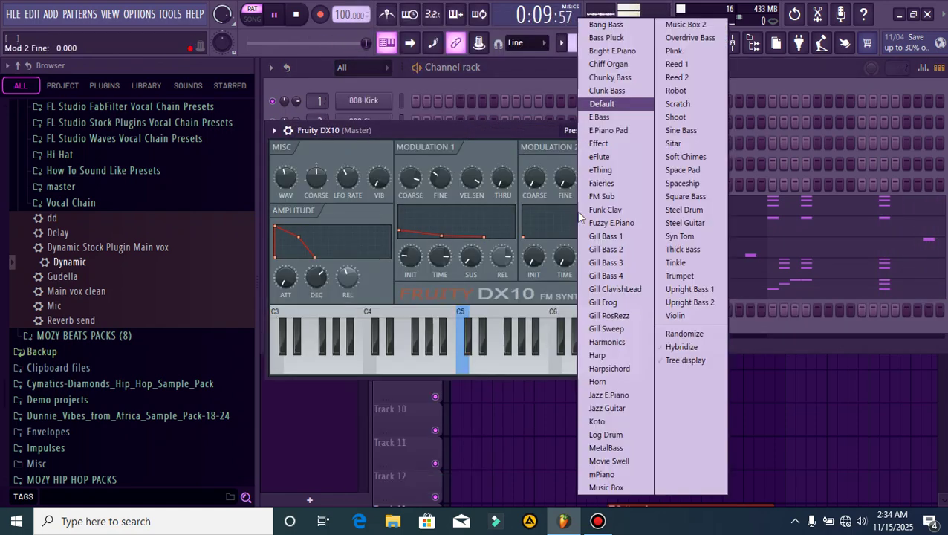
pyautogui.click(601, 157)
# - Open the eFlute channel's piano roll and enter two-step notes in bar 1: A4 at steps 1, 5 and 9, and C5 at step 7
pyautogui.click(274, 130)
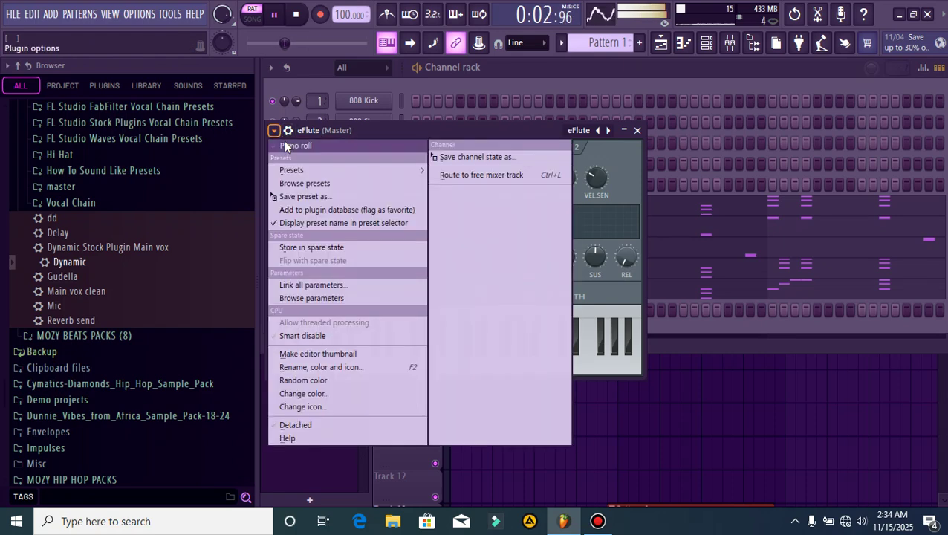
pyautogui.click(298, 141)
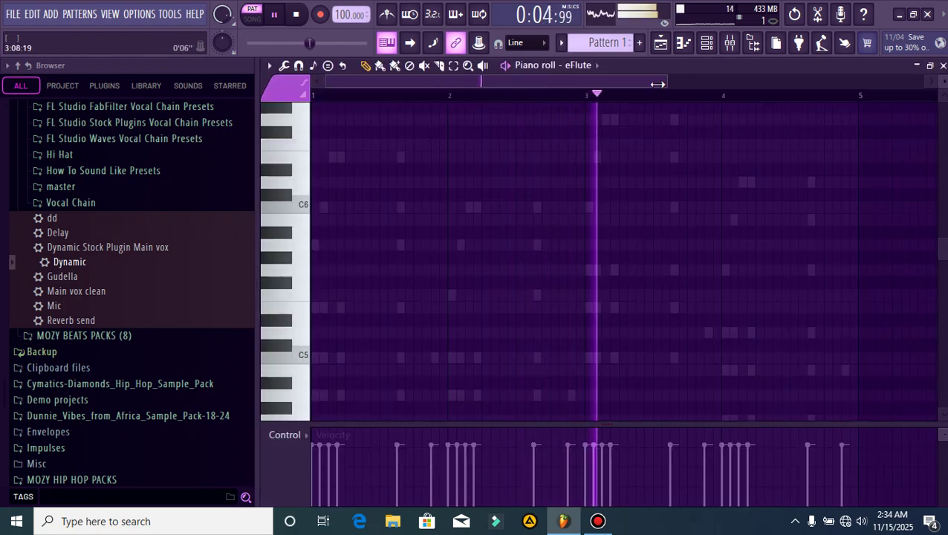
pyautogui.moveTo(658, 87); pyautogui.dragTo(457, 82)
pyautogui.scroll(-3, 332, 335)
pyautogui.press('space')
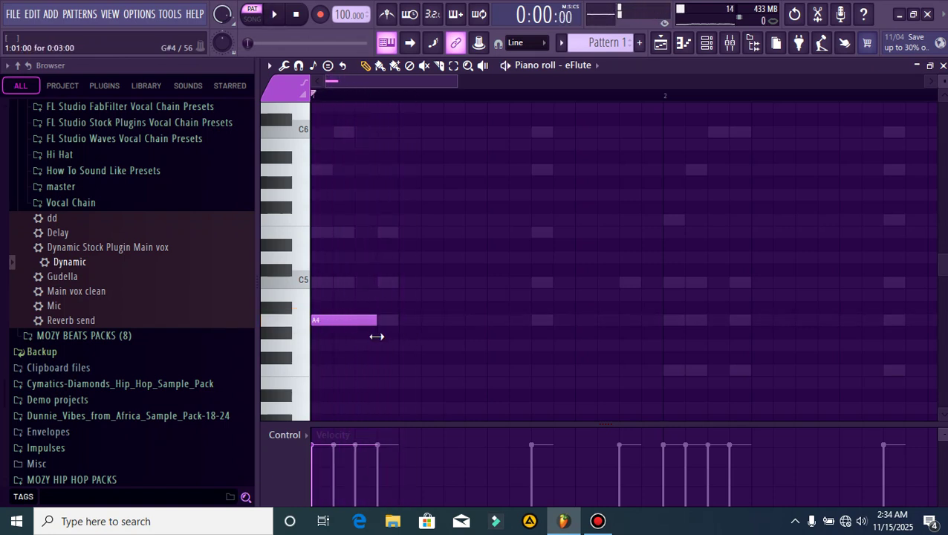
pyautogui.press('space')
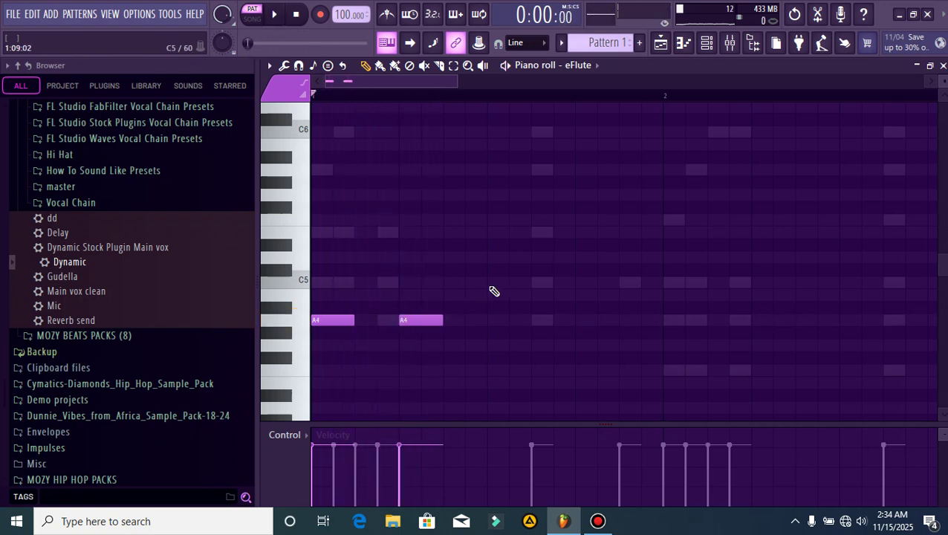
pyautogui.moveTo(503, 282); pyautogui.dragTo(472, 284)
pyautogui.press('space')
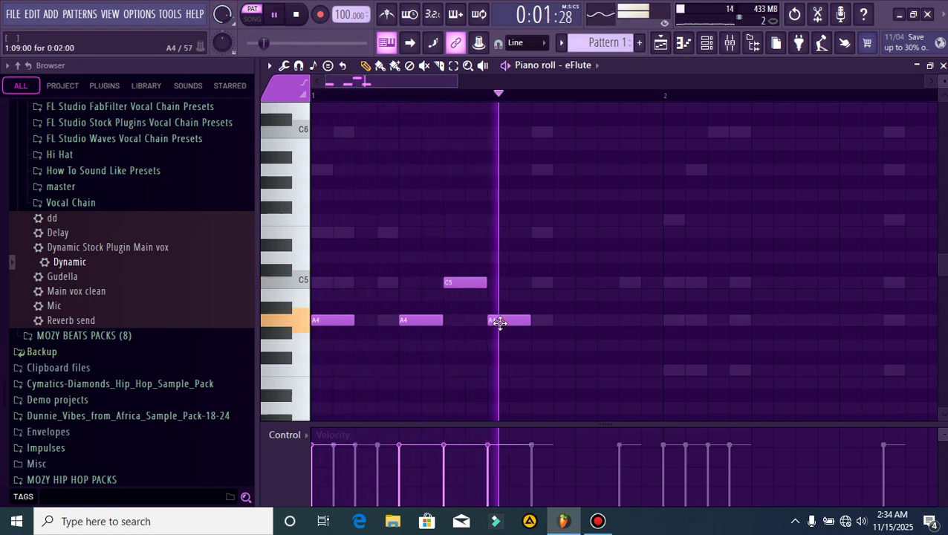
# - Shorten the A4 at step 9 of bar 1 to one step and add a one-step A4 at step 13
pyautogui.press('space')
pyautogui.press('space')
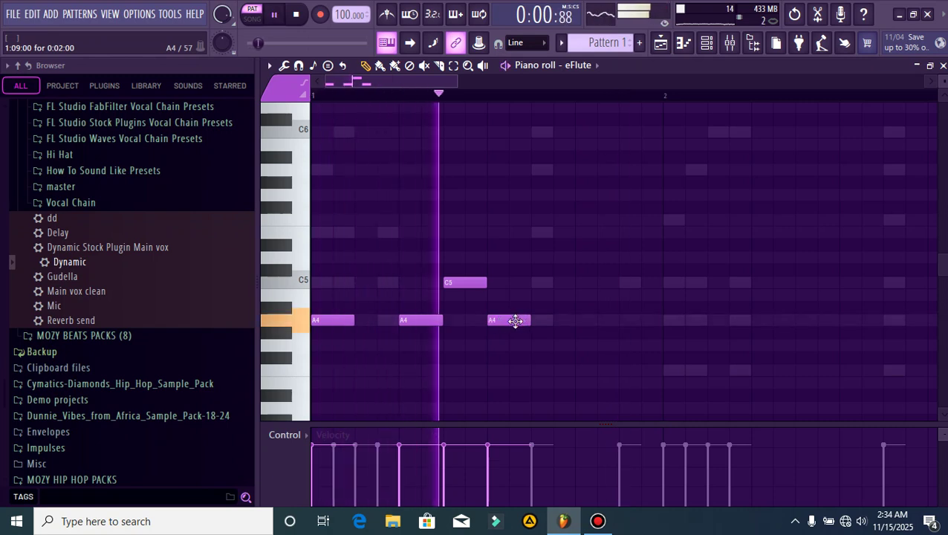
pyautogui.rightClick(511, 320)
pyautogui.click(497, 321)
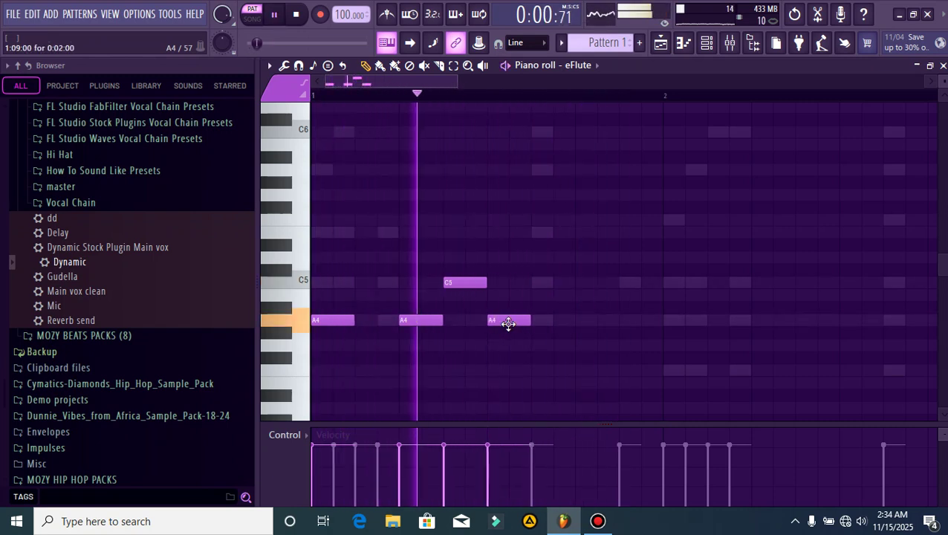
pyautogui.press('space')
pyautogui.press('space')
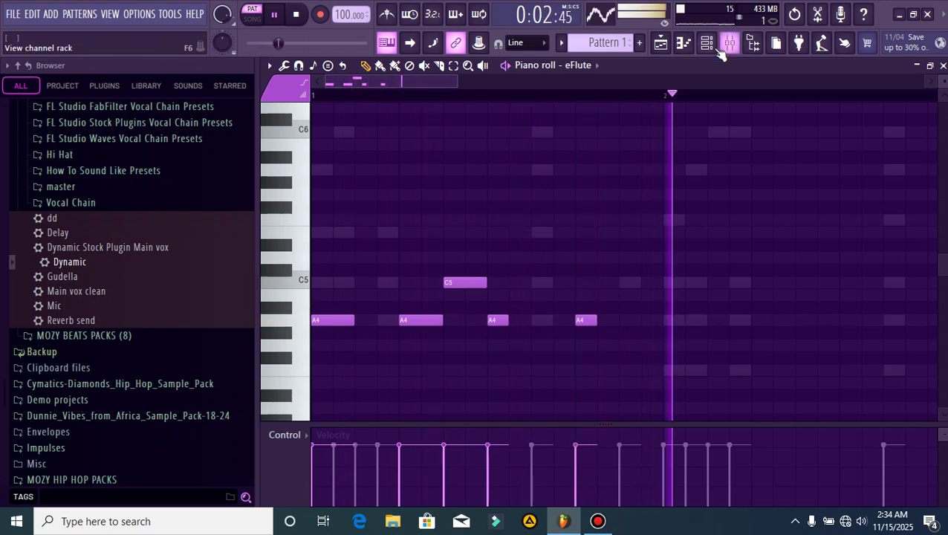
# - Mute the Synth Drum channel in the channel rack and return to the eFlute piano roll
pyautogui.press('F6')
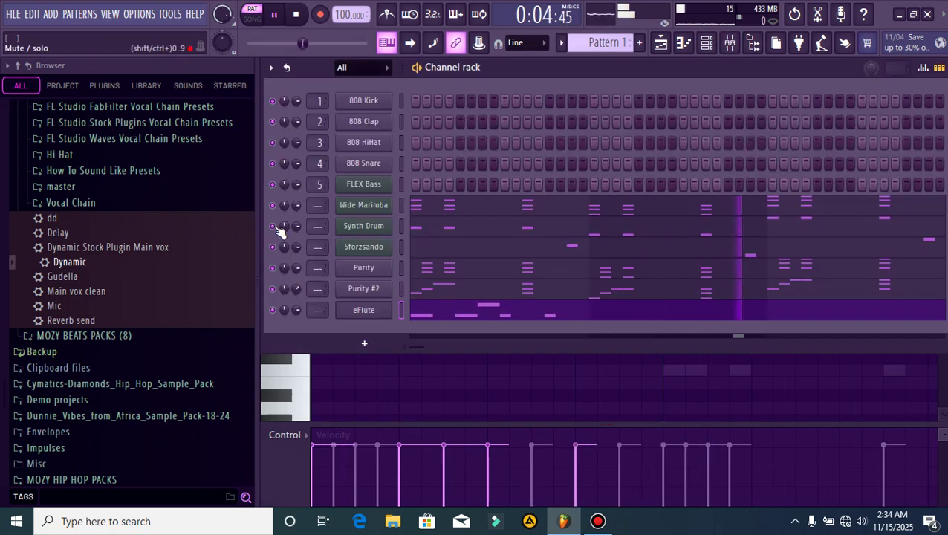
pyautogui.press('F5')
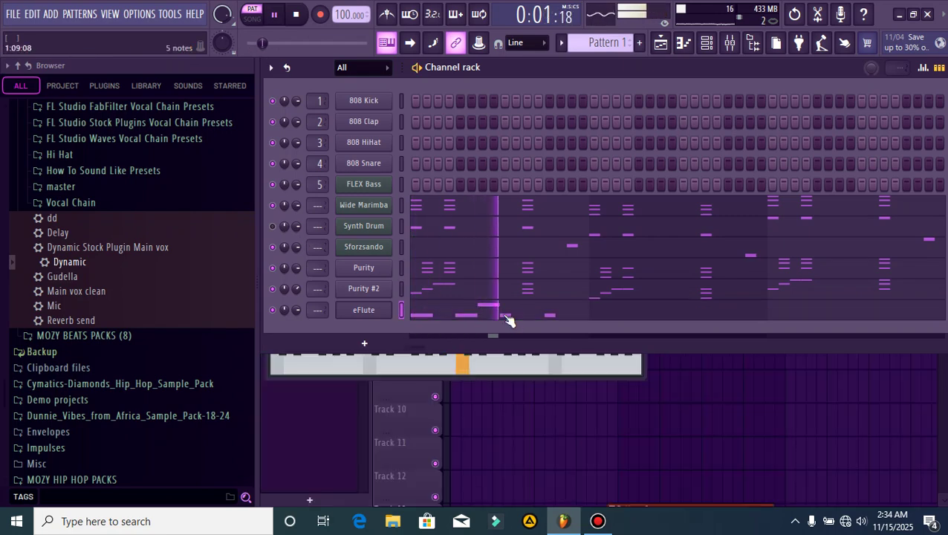
pyautogui.click(508, 320)
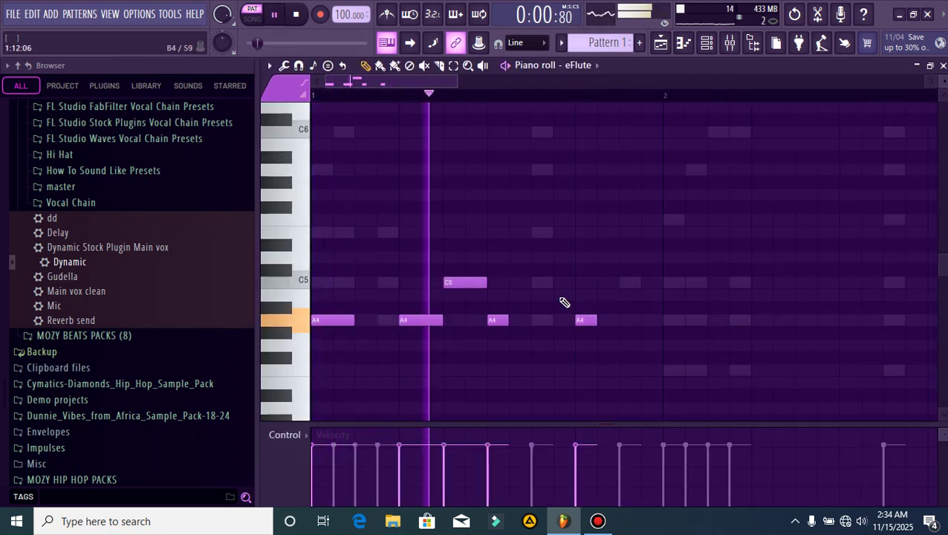
# - Add a one-step C5 at bar 1 step 15, plus two-step notes in bar 2: F4 at 1, 5, 9, 13 and A4 at 7, 15
pyautogui.click(626, 296)
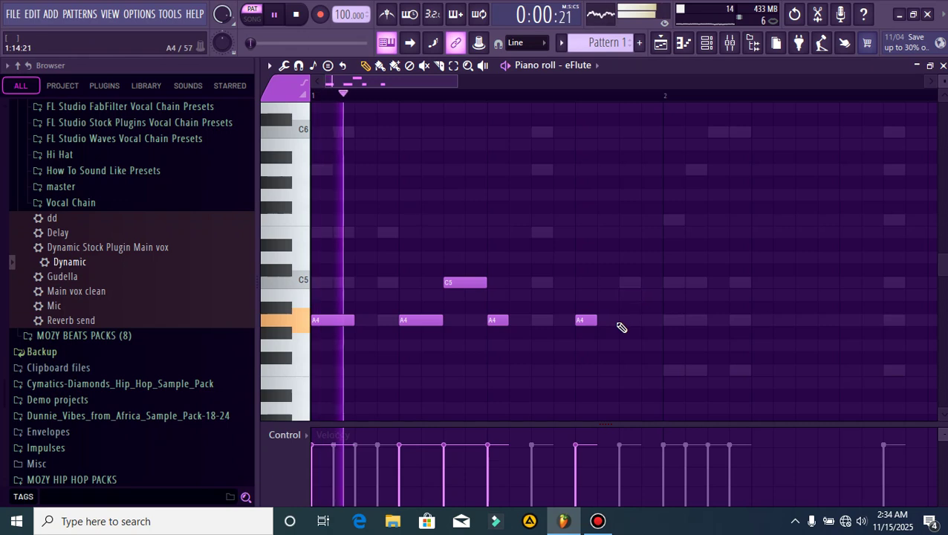
pyautogui.click(622, 282)
pyautogui.click(677, 370)
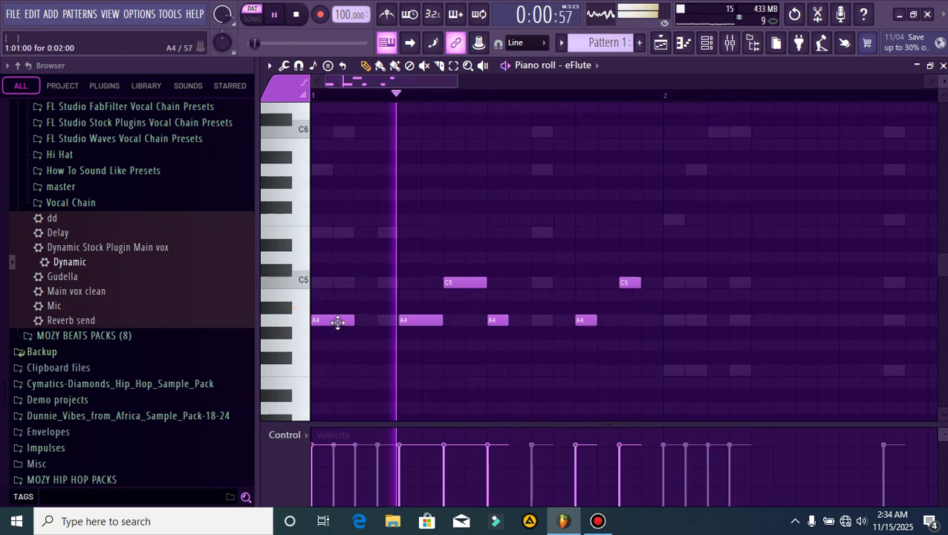
pyautogui.click(671, 370)
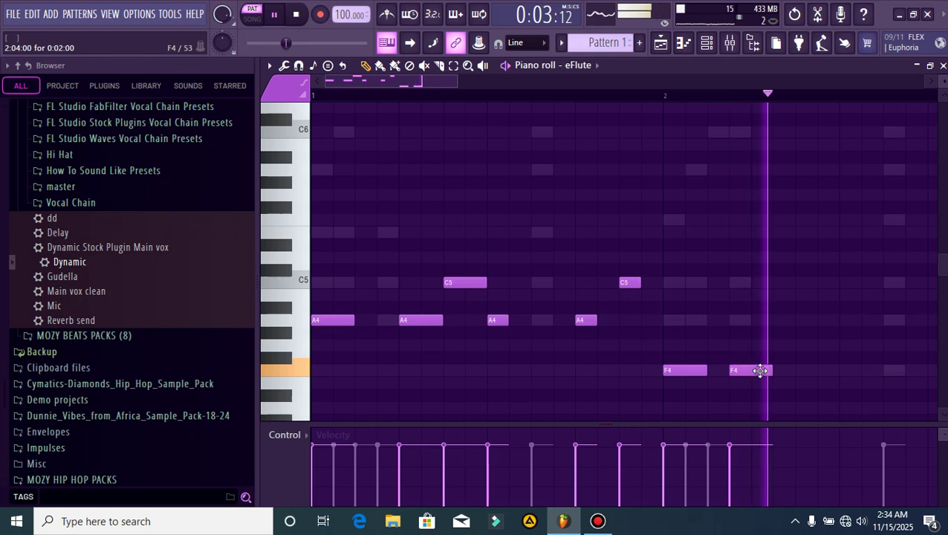
pyautogui.scroll(-3, 535, 99)
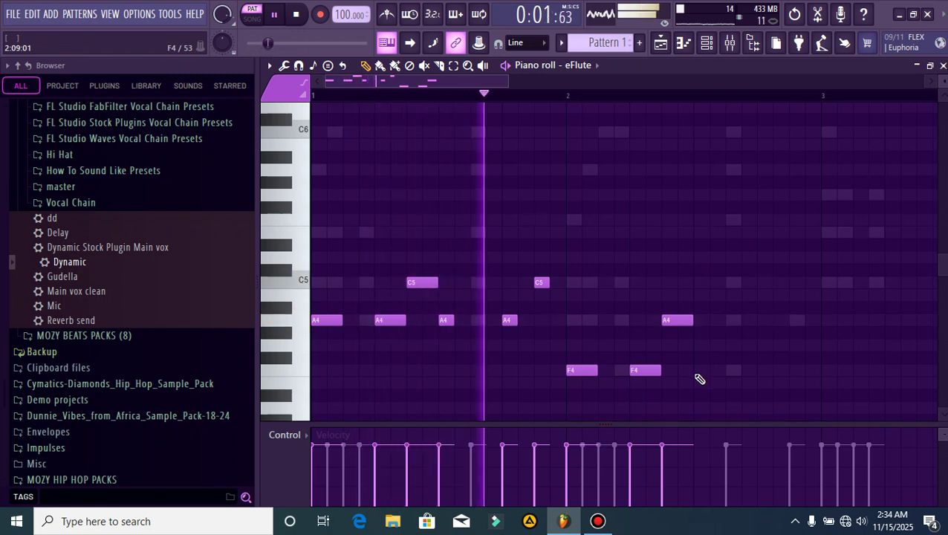
pyautogui.click(699, 370)
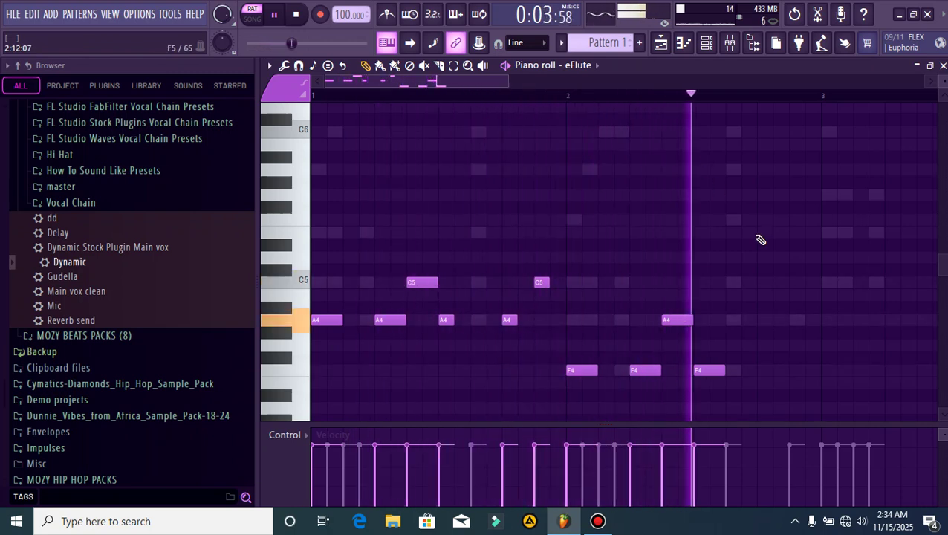
pyautogui.click(759, 370)
pyautogui.click(791, 320)
# - Enter two-step eFlute notes in bar 3: C5 at steps 1 and 5, and E5 at step 7
pyautogui.moveTo(493, 84); pyautogui.dragTo(559, 134)
pyautogui.click(635, 282)
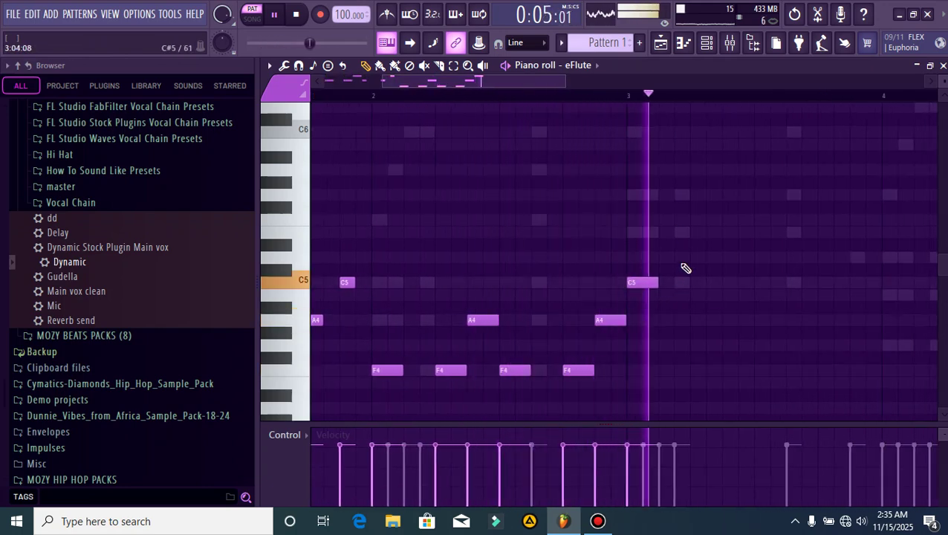
pyautogui.click(682, 232)
pyautogui.press('space')
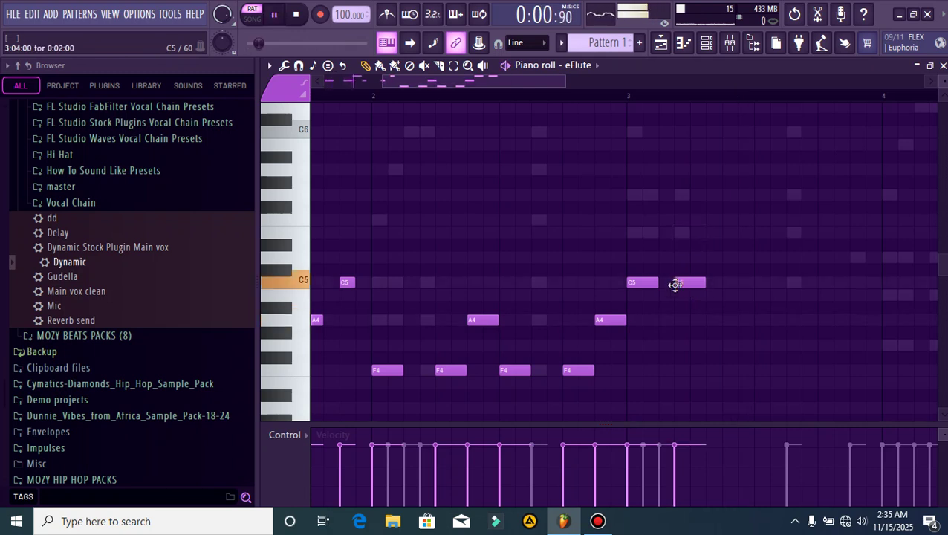
pyautogui.moveTo(686, 286); pyautogui.dragTo(701, 286)
pyautogui.click(728, 232)
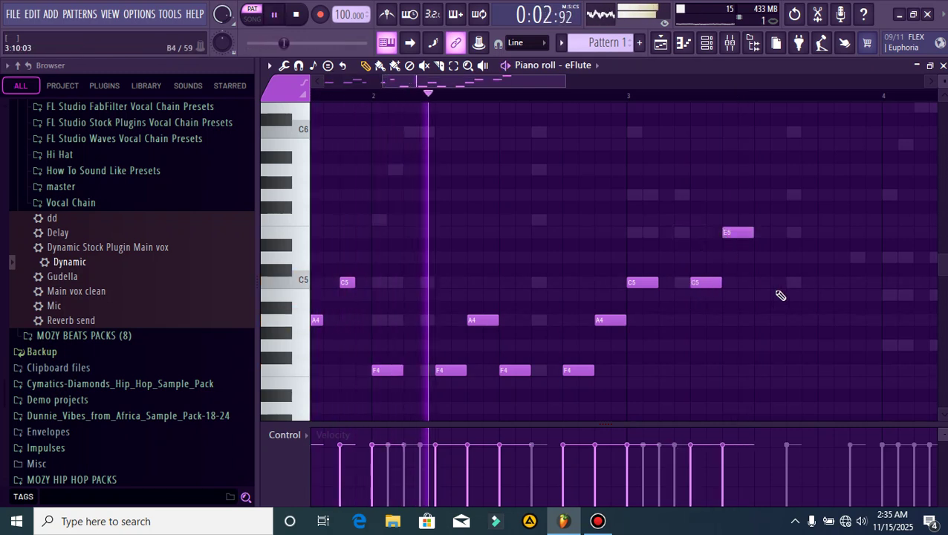
# - Complete bar 3 of the eFlute melody with two-step C5 notes at steps 9 and 13 and D5 at step 15
pyautogui.moveTo(542, 83); pyautogui.dragTo(578, 93)
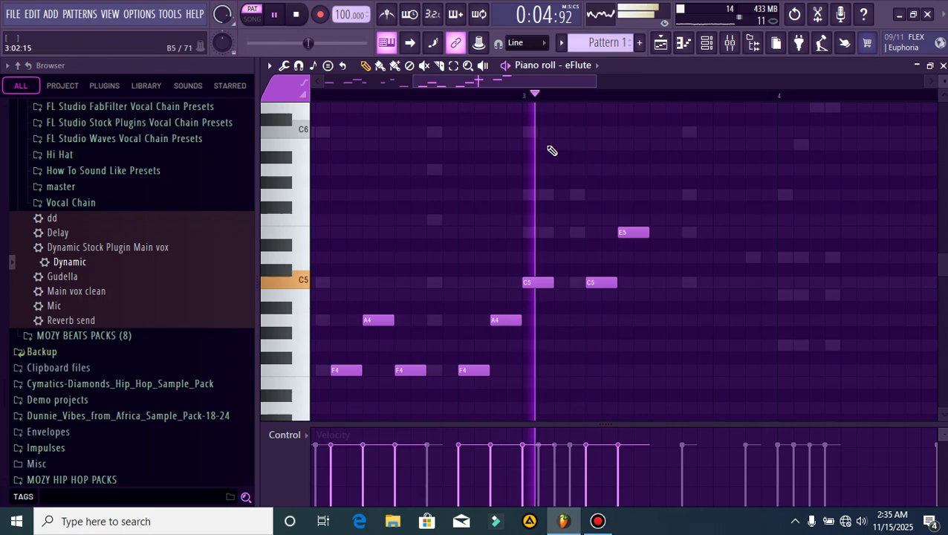
pyautogui.click(654, 282)
pyautogui.press('space')
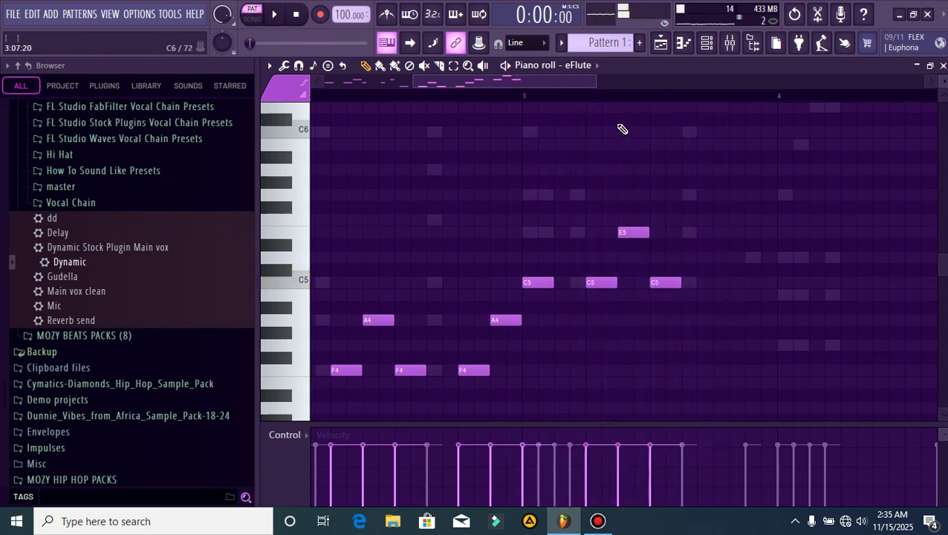
pyautogui.click(517, 97)
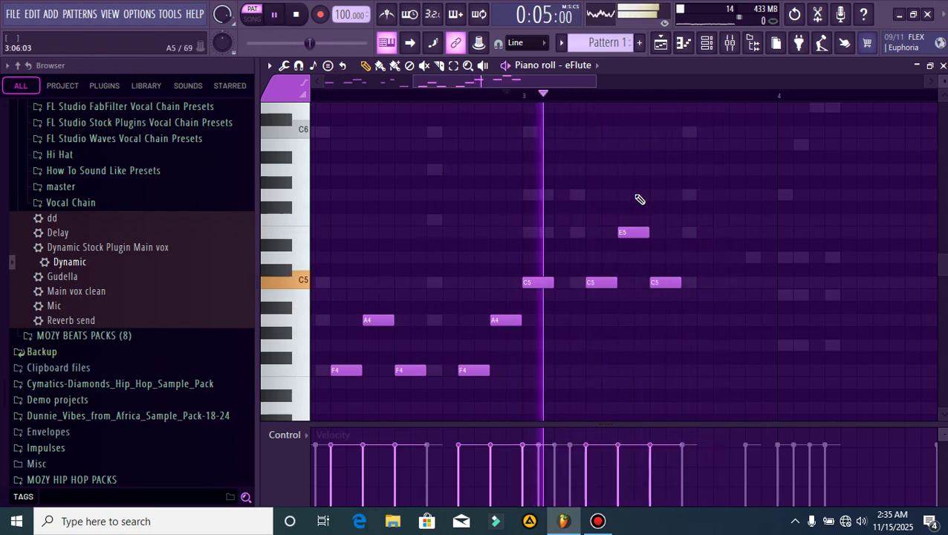
pyautogui.click(718, 282)
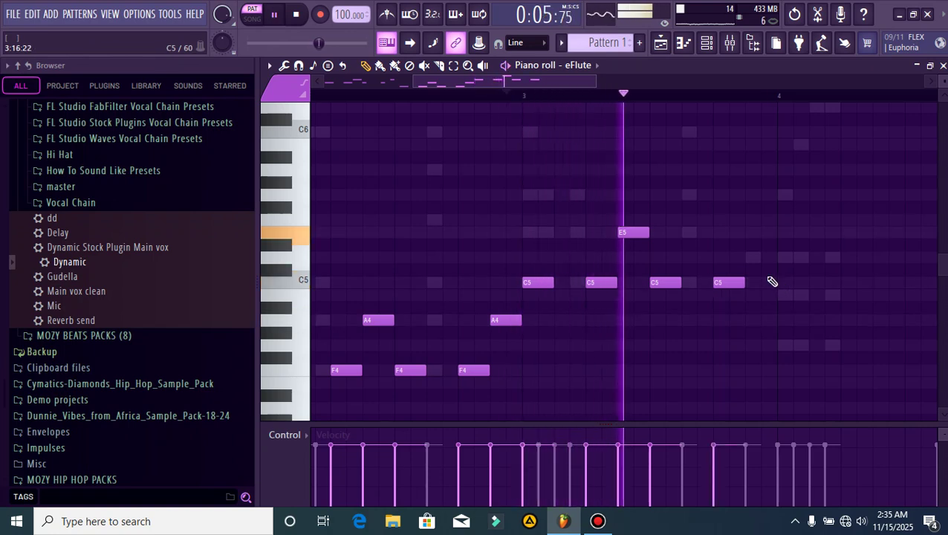
pyautogui.click(750, 257)
# - Enter two-step eFlute notes in the first half of bar 4: G4 at steps 1 and 5, and B4 at step 7
pyautogui.click(782, 345)
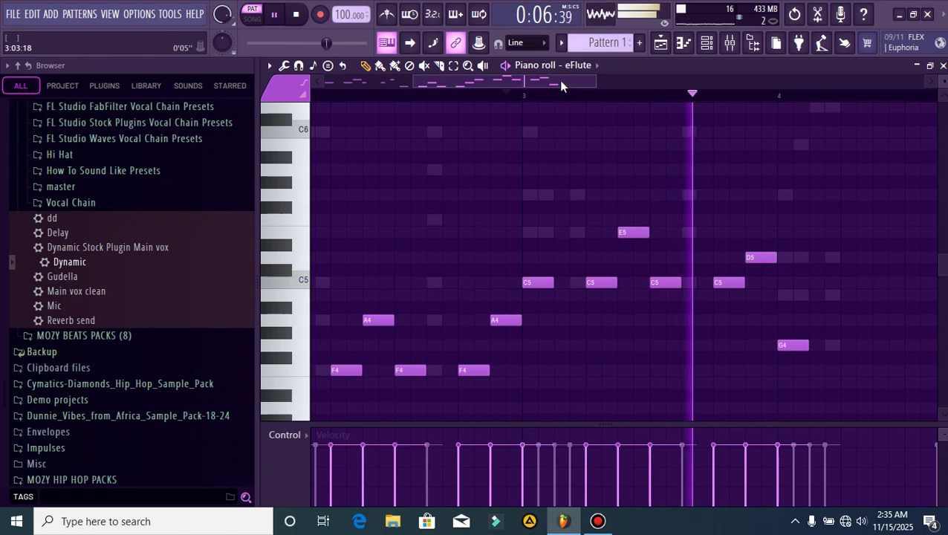
pyautogui.hscroll(2, 773, 289)
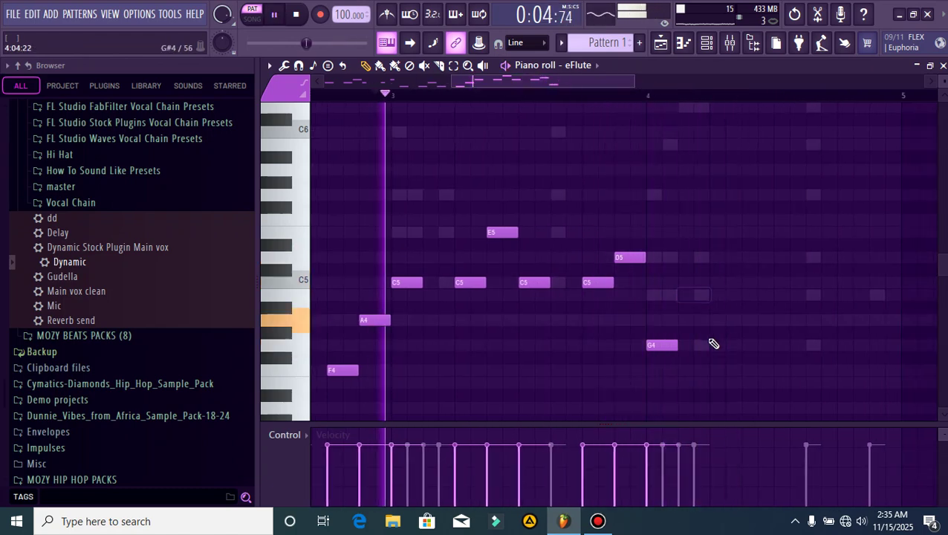
pyautogui.click(713, 346)
pyautogui.click(743, 296)
pyautogui.press('space')
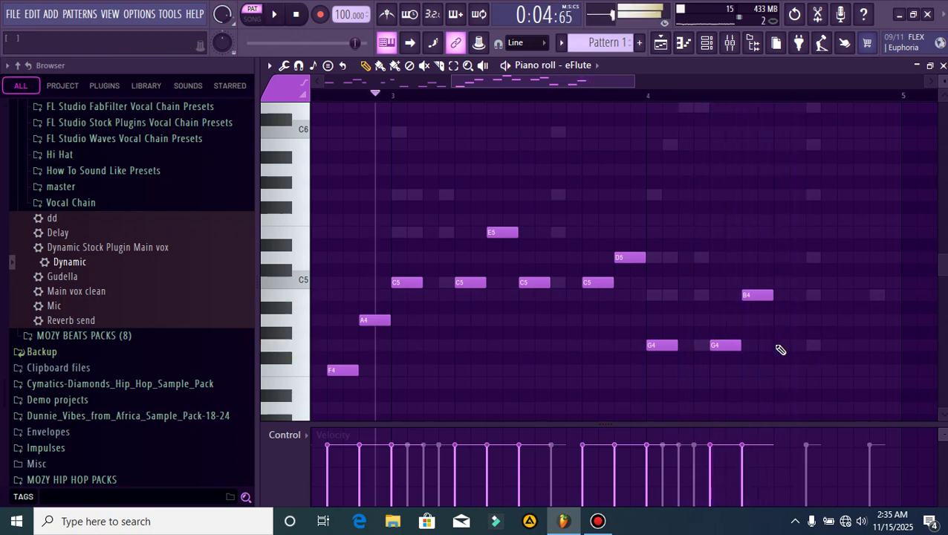
# - Complete bar 4 of the eFlute melody with two-step G4 notes at steps 9 and 13 and B4 at step 15
pyautogui.press('space')
pyautogui.scroll(-1, 667, 99)
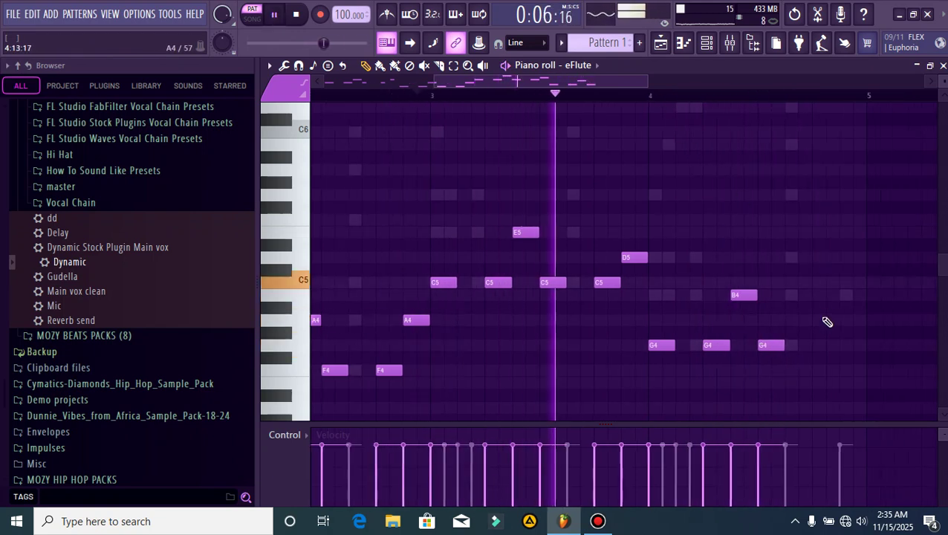
pyautogui.scroll(2, 765, 105)
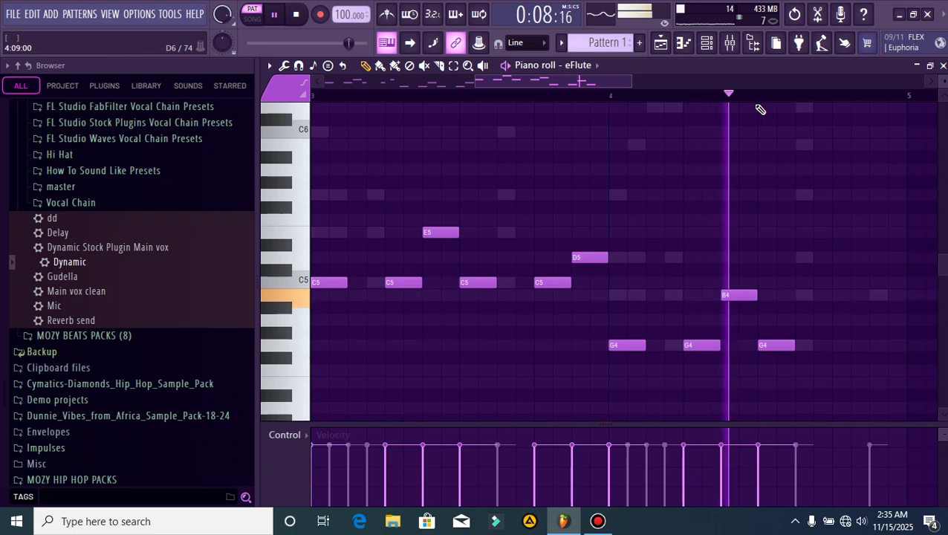
pyautogui.click(840, 344)
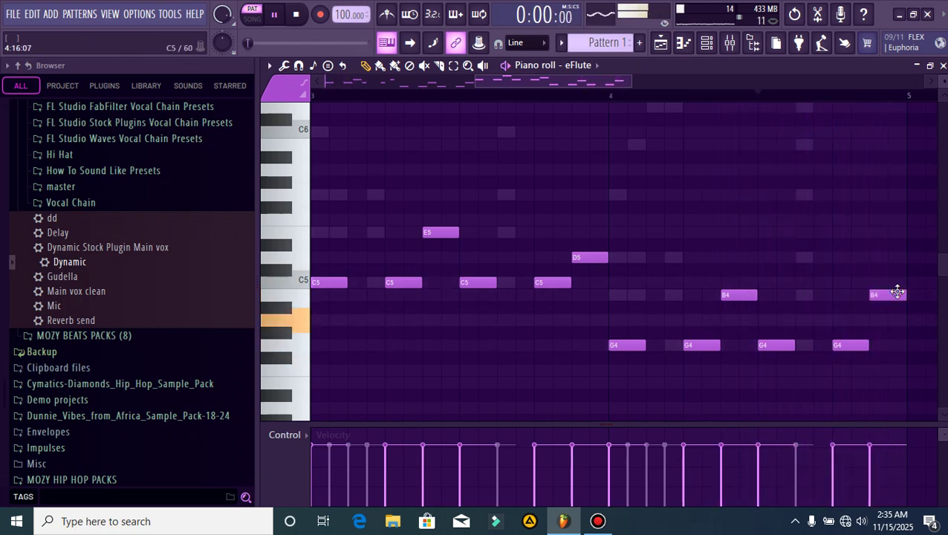
pyautogui.scroll(-2, 753, 111)
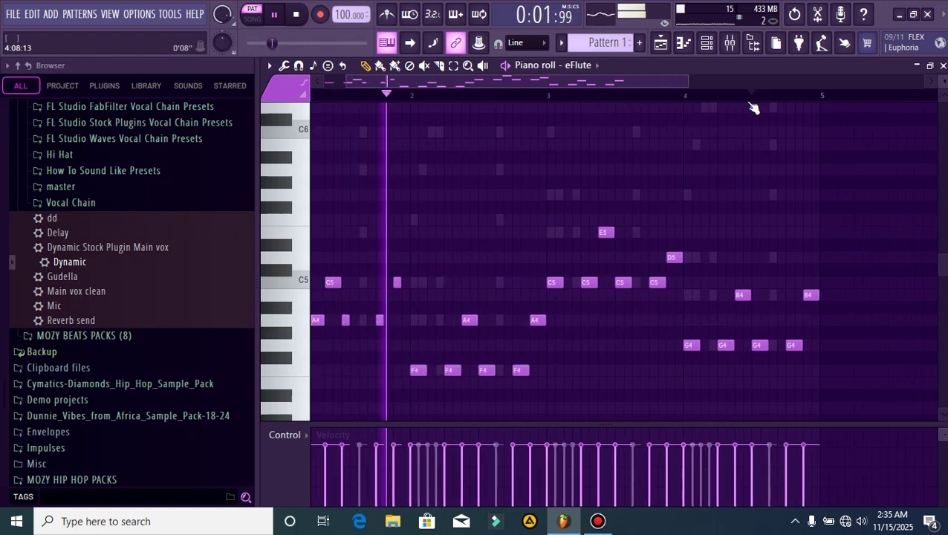
pyautogui.moveTo(711, 82); pyautogui.dragTo(743, 83)
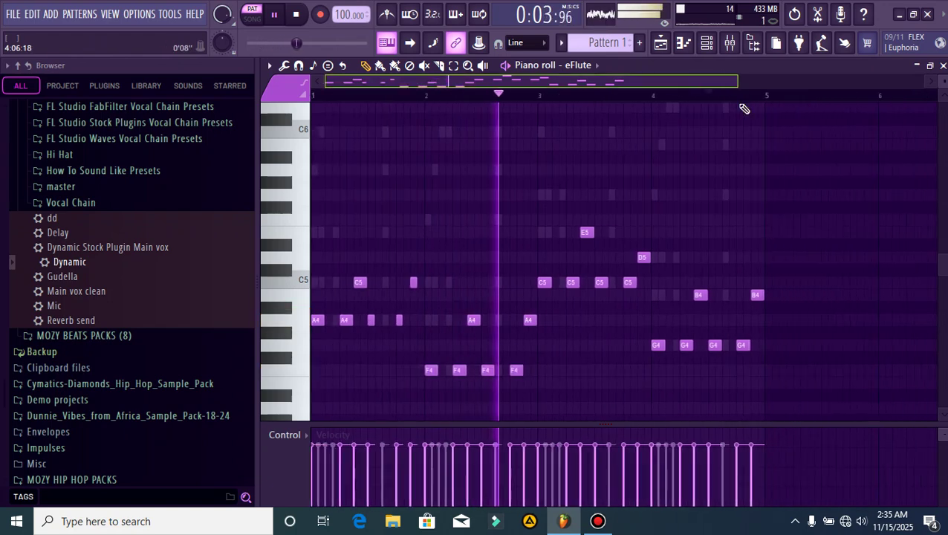
# - Place Pattern 1 at bar 1 of Track 1 in the playlist and stop playback in song mode
pyautogui.click(943, 66)
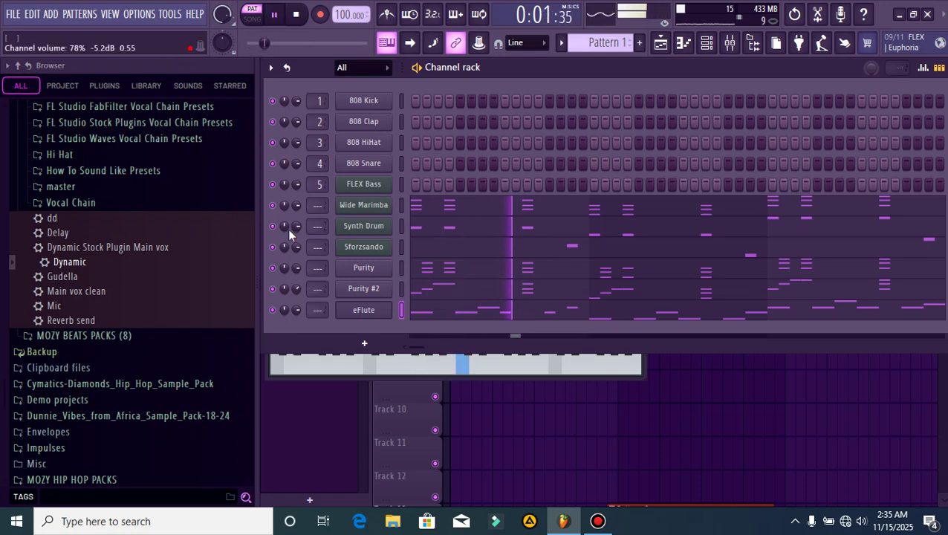
pyautogui.press('F6')
pyautogui.click(466, 123)
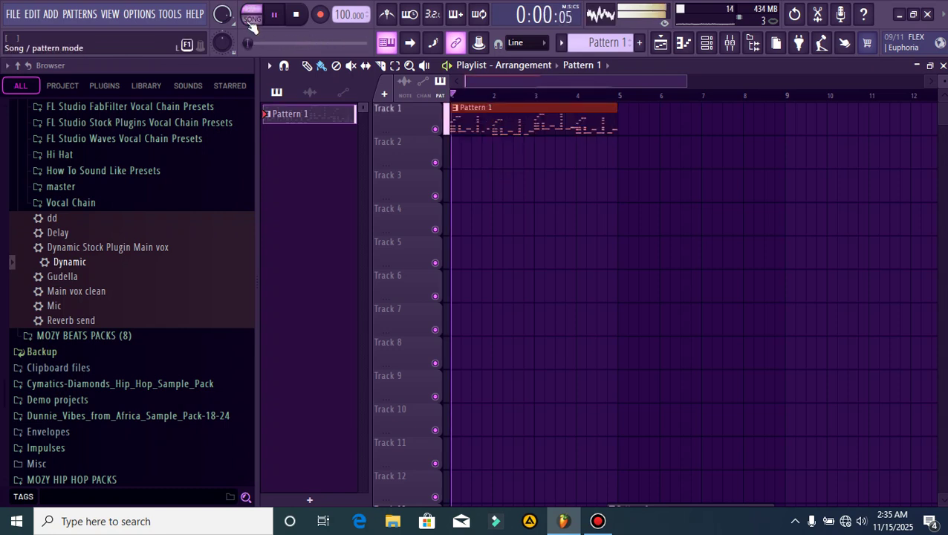
pyautogui.press('space')
# - Collapse the Snare, Hat and Kick subfolders and their parent folder MOZY BEATS PACKS (6) in the browser
pyautogui.scroll(6, 115, 343)
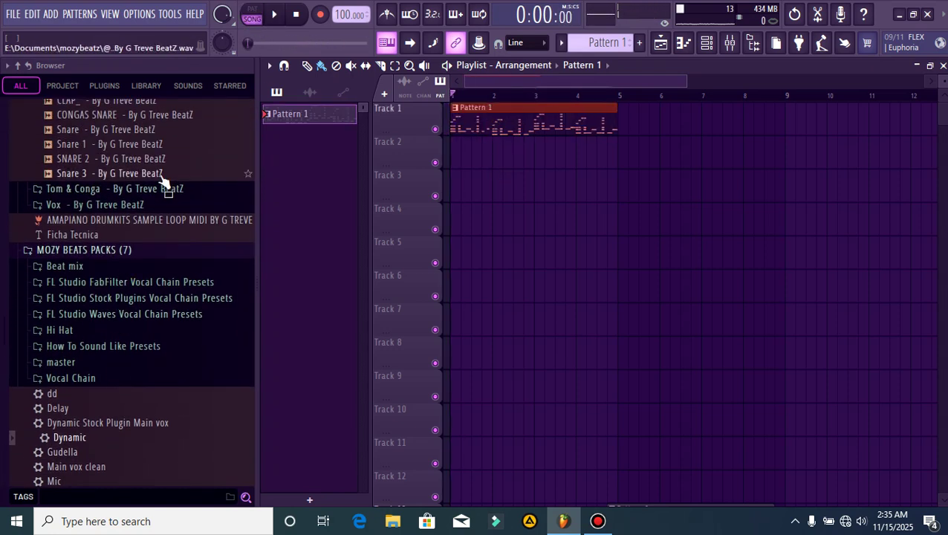
pyautogui.click(137, 174)
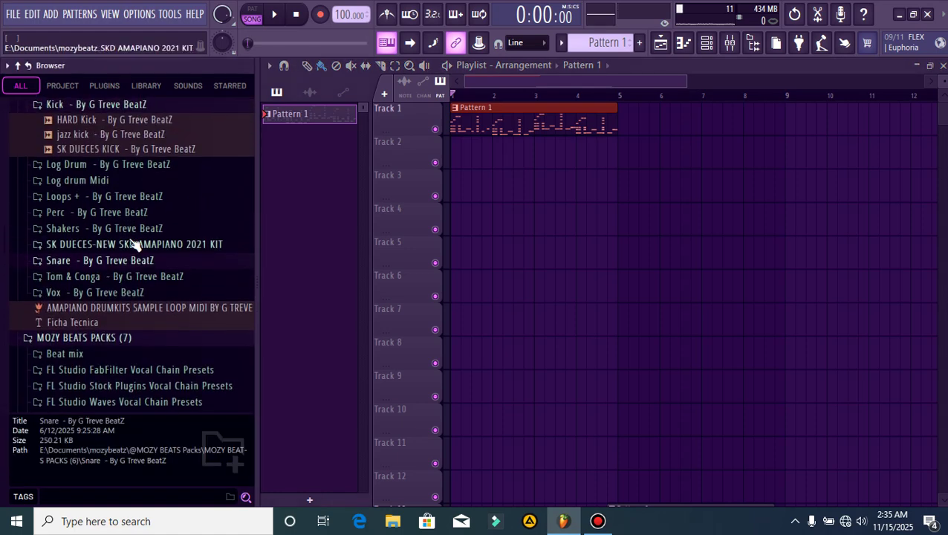
pyautogui.scroll(8, 104, 144)
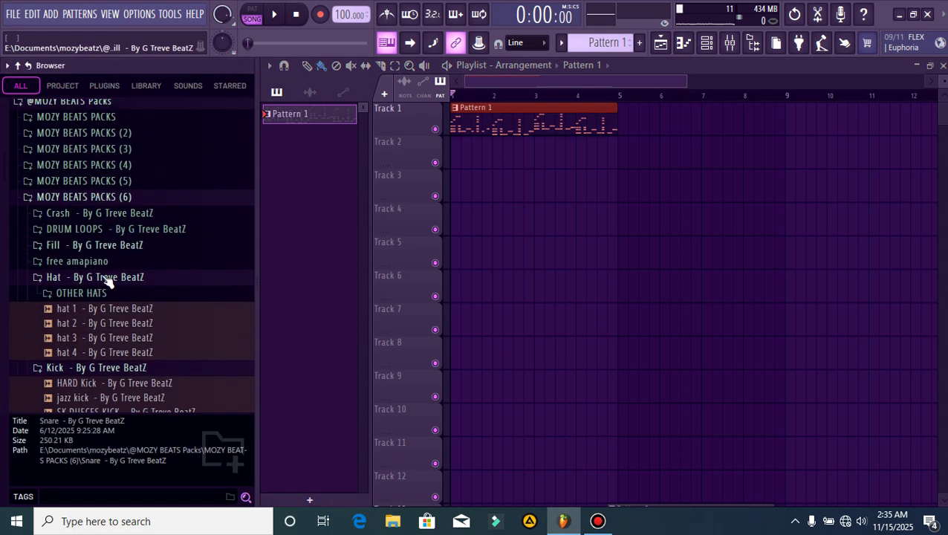
pyautogui.click(118, 199)
pyautogui.click(119, 199)
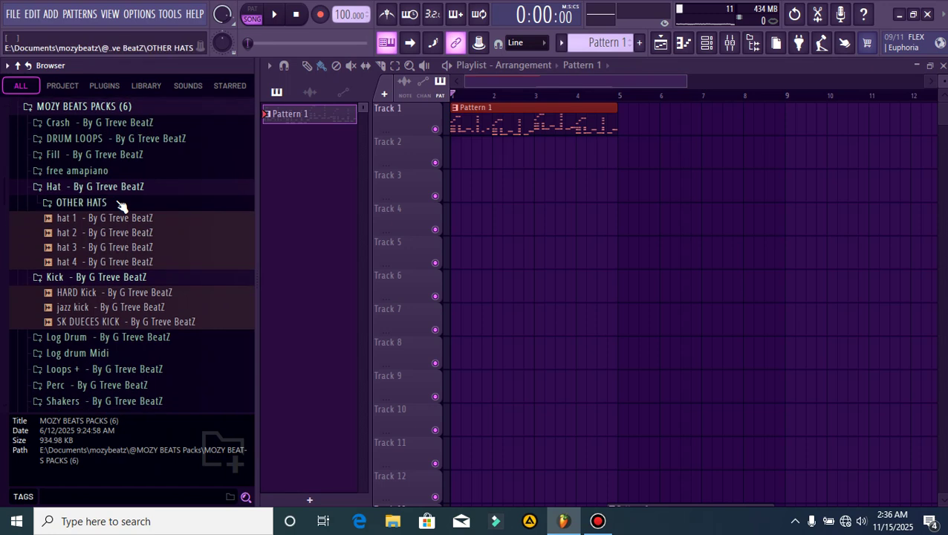
pyautogui.click(115, 188)
pyautogui.click(111, 204)
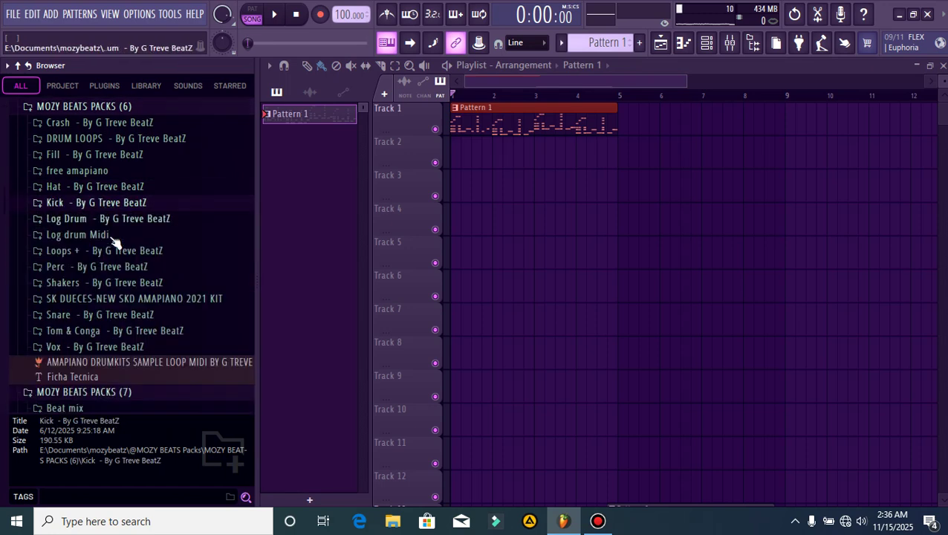
pyautogui.scroll(2, 118, 276)
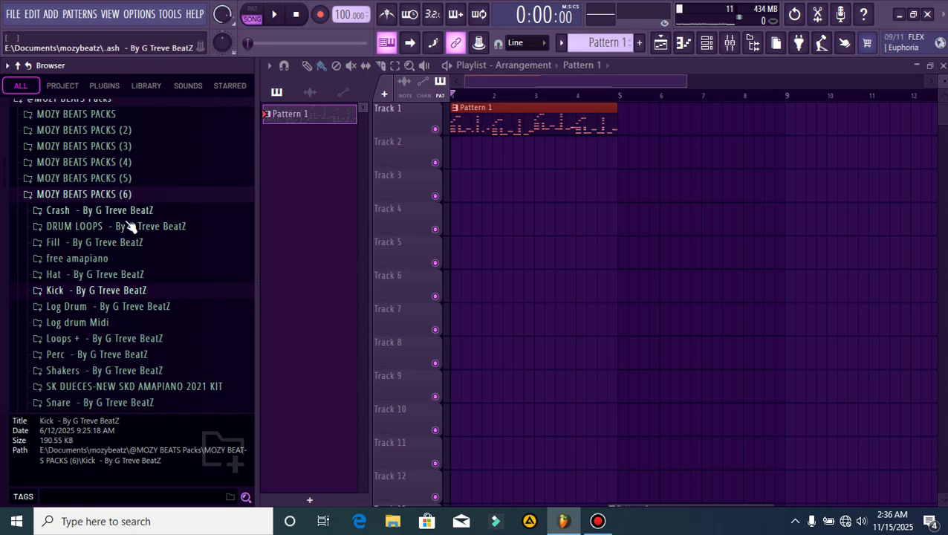
pyautogui.click(128, 228)
pyautogui.click(128, 227)
pyautogui.click(123, 195)
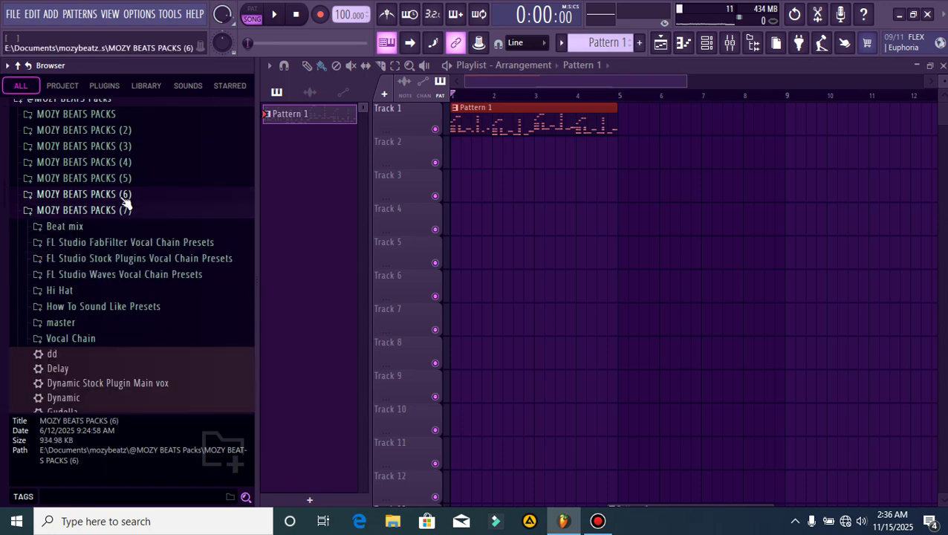
# - Check the MOZY BEATS PACKS (7), MOZY BEATS PACKS (8) and Cymatics-Diamonds_Hip_Hop_Sample_Pack folders for usable drum sounds
pyautogui.click(115, 229)
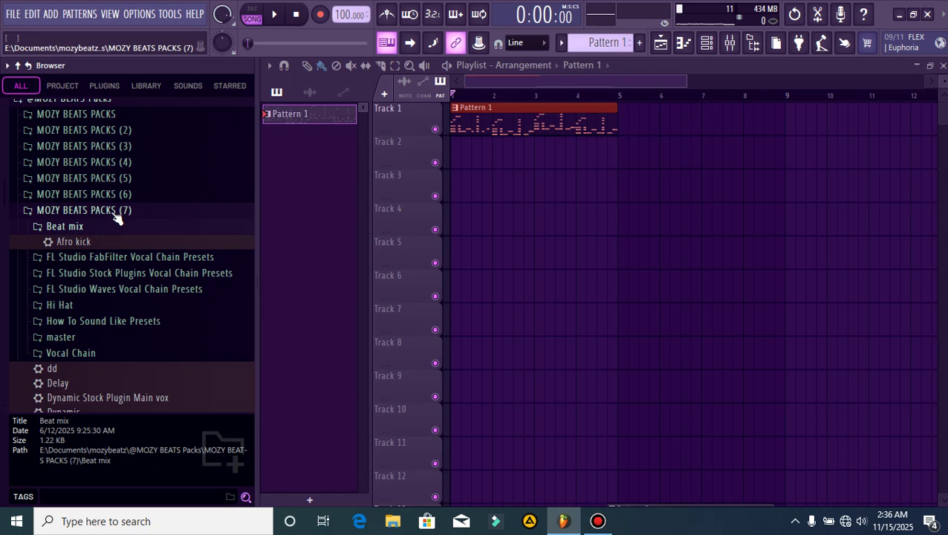
pyautogui.click(119, 211)
pyautogui.click(121, 227)
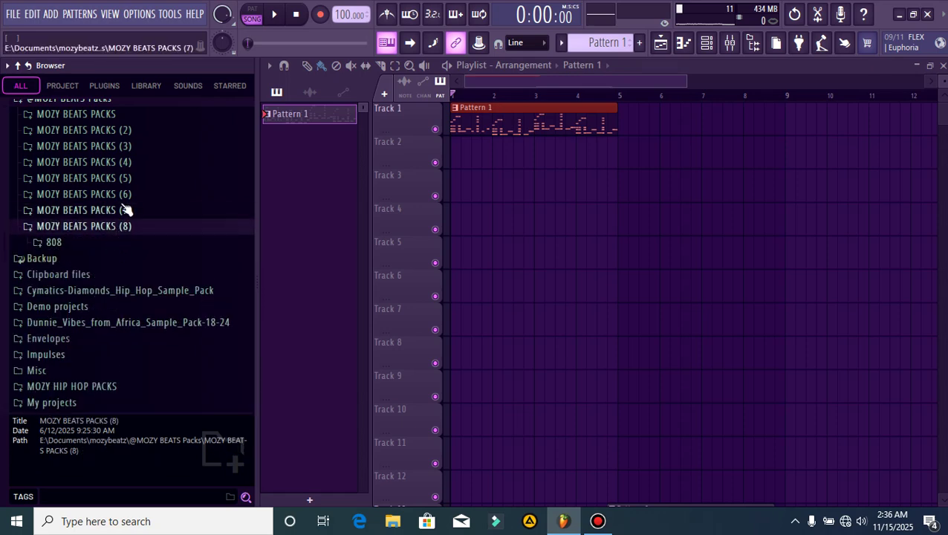
pyautogui.click(124, 194)
pyautogui.click(133, 165)
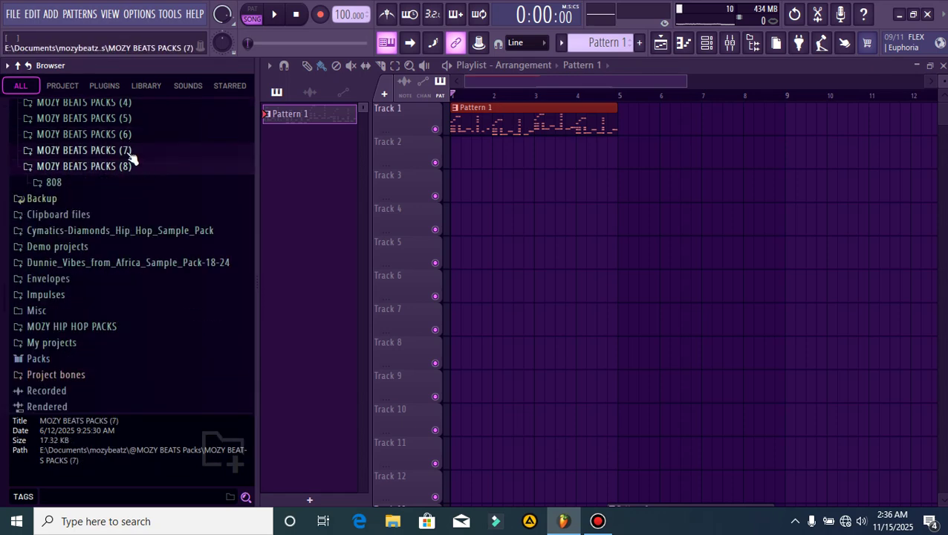
pyautogui.click(129, 152)
pyautogui.click(118, 161)
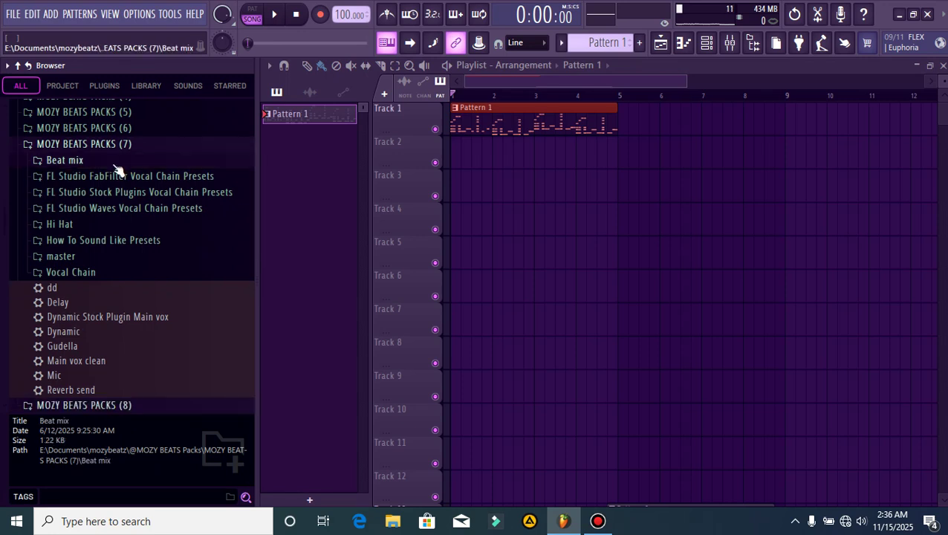
pyautogui.click(122, 145)
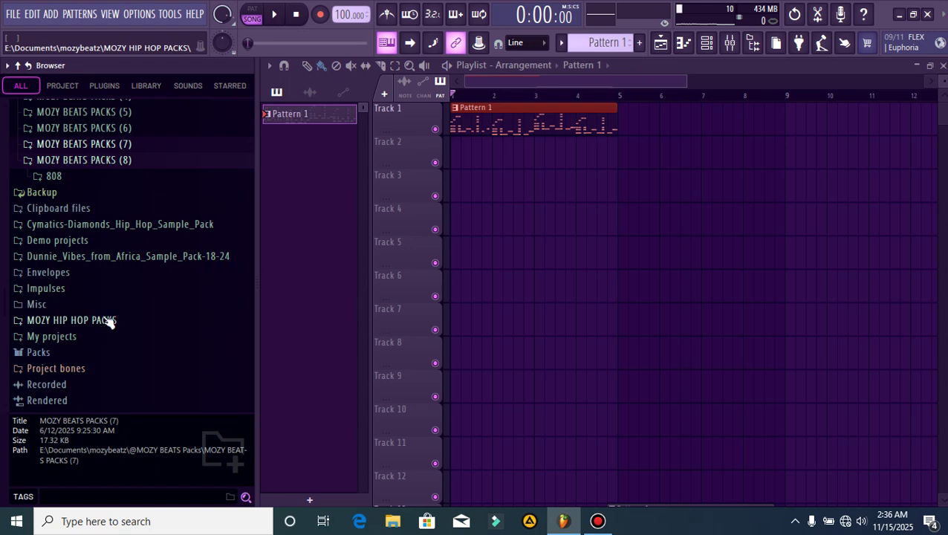
pyautogui.click(141, 224)
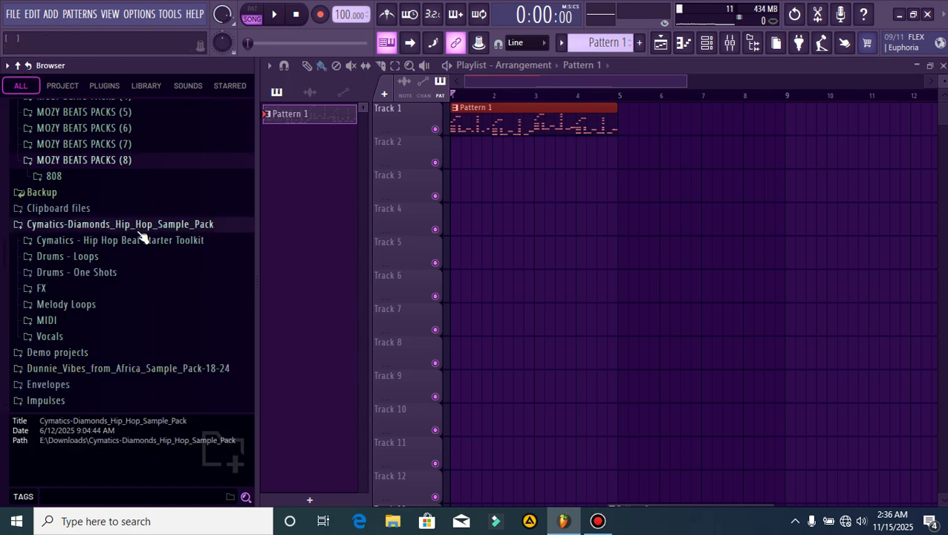
pyautogui.click(145, 225)
# - Expand Dunnie_Vibes_from_Africa_Sample_Pack-18-24 down to its DUNNIE_drum_loops folder
pyautogui.click(131, 256)
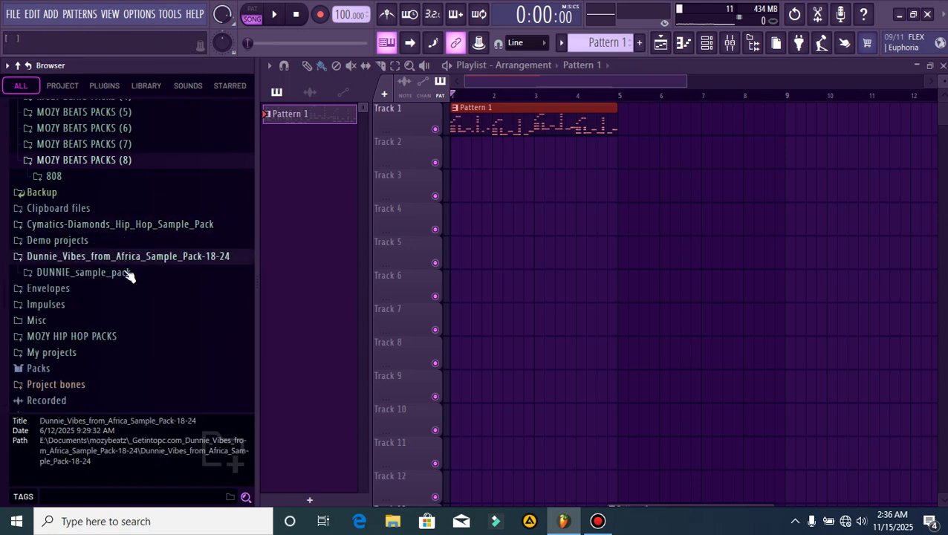
pyautogui.click(123, 272)
pyautogui.click(112, 296)
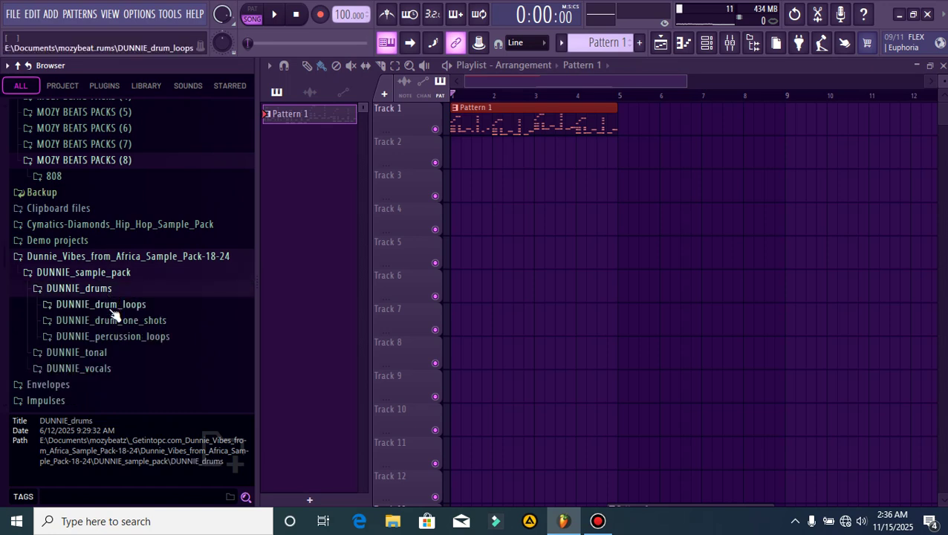
pyautogui.click(112, 305)
# - Preview the overkaku, mpumi, gwara gwara, gwara gwara no-kick and 90s baby groove drum loops
pyautogui.click(119, 317)
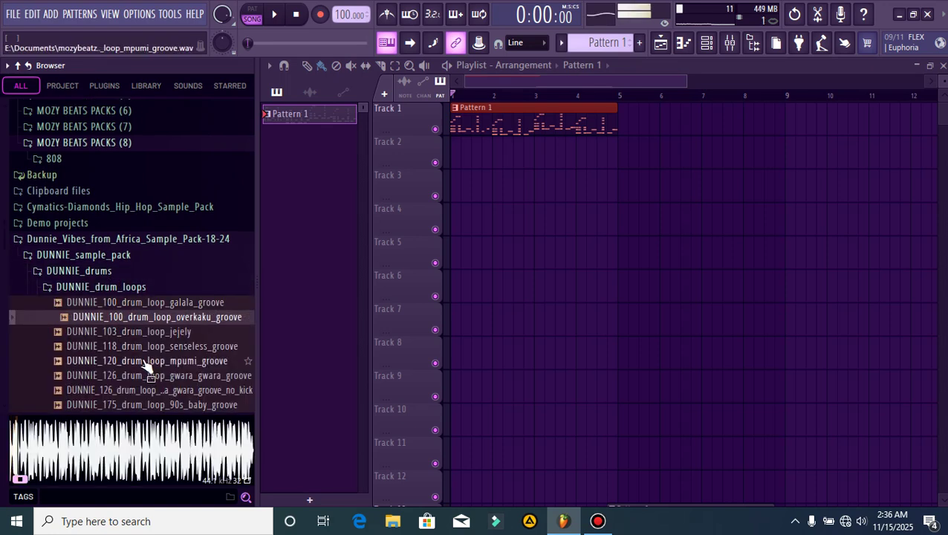
pyautogui.click(147, 361)
pyautogui.scroll(-3, 149, 366)
pyautogui.click(145, 289)
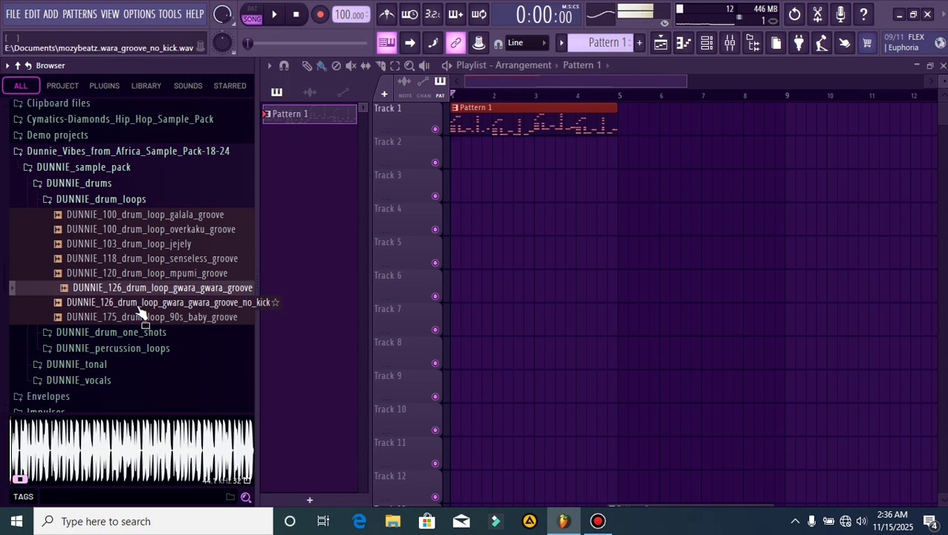
pyautogui.click(139, 305)
pyautogui.click(147, 317)
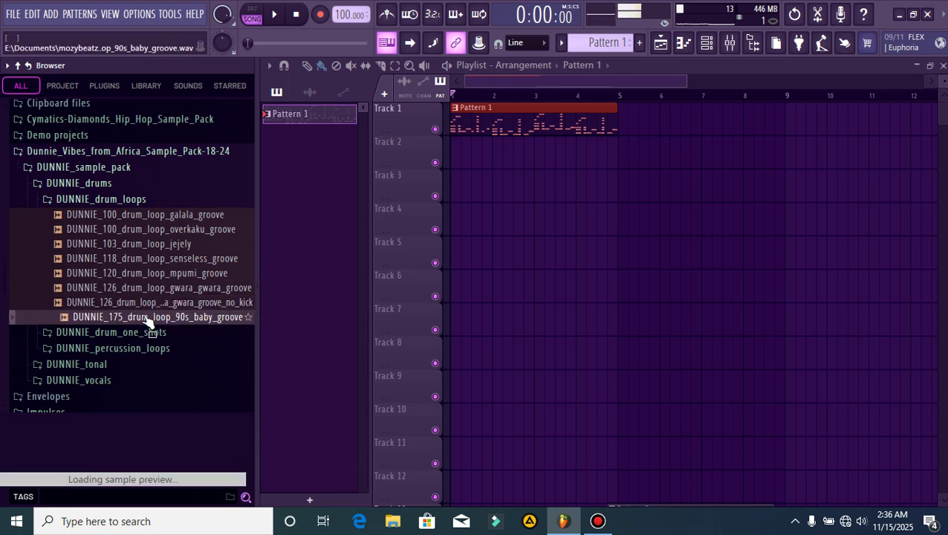
# - Place DUNNIE_118_drum_loop_senseless_groove at bar 1 of Track 2 and set its time stretch to 8:00:00 to fit the project tempo
pyautogui.click(155, 260)
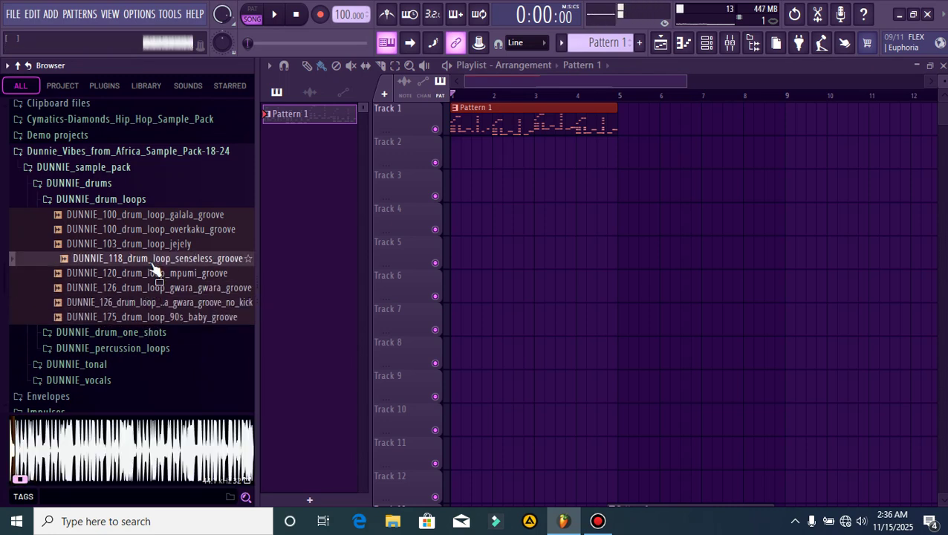
pyautogui.moveTo(154, 268); pyautogui.dragTo(508, 154)
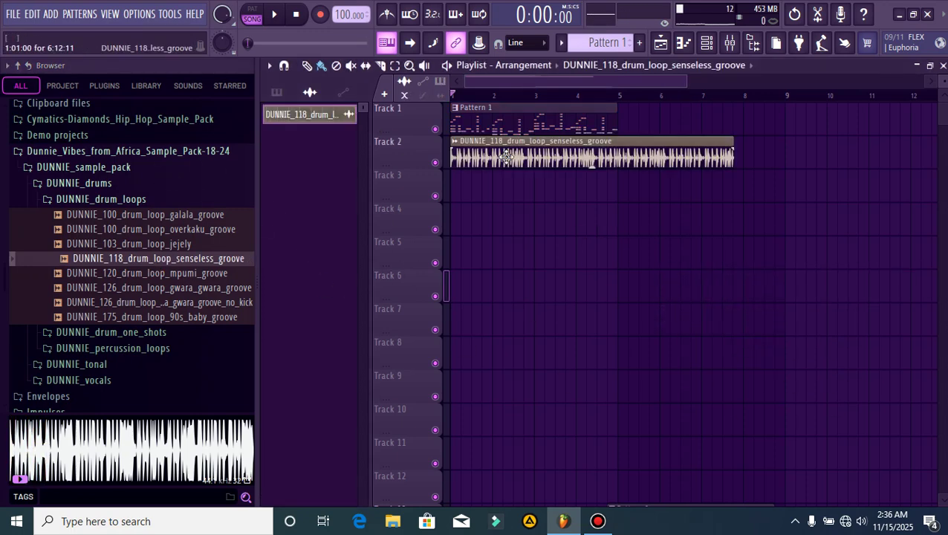
pyautogui.doubleClick(508, 155)
pyautogui.moveTo(481, 176); pyautogui.dragTo(462, 297)
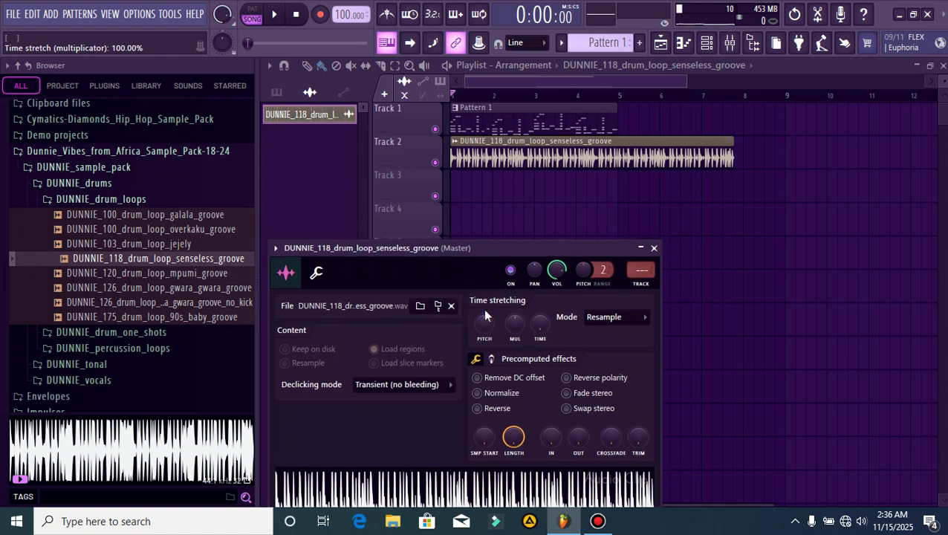
pyautogui.moveTo(537, 336)
pyautogui.mouseDown()
pyautogui.moveTo(536, 315)
pyautogui.moveTo(536, 327)
pyautogui.mouseUp()
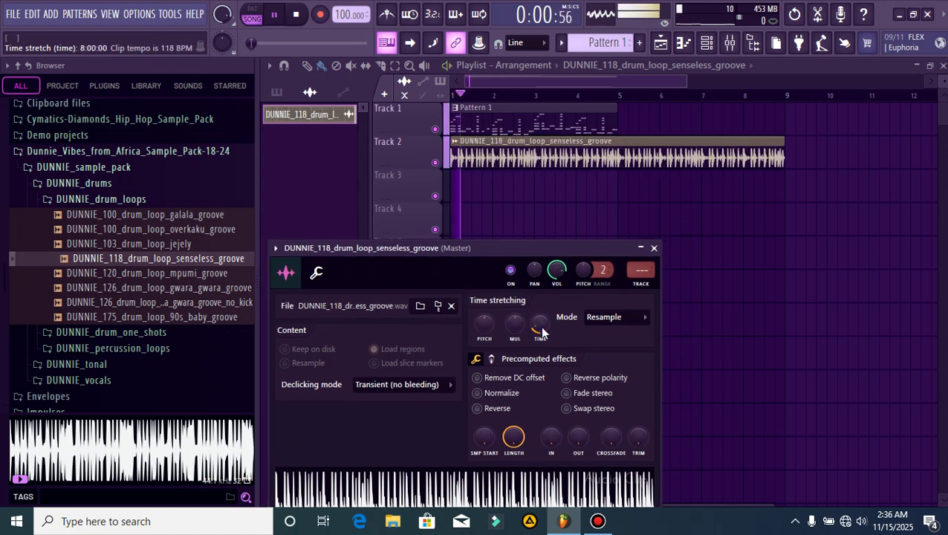
pyautogui.press('Escape')
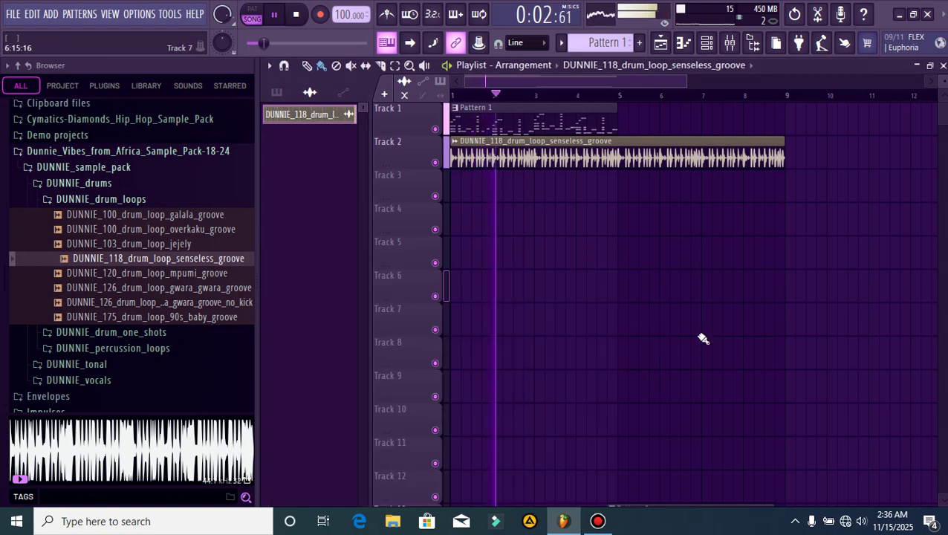
# - Collapse the Dunnie_Vibes_from_Africa_Sample_Pack-18-24 folder, and place a second Pattern 1 clip at bar 5 of Track 1
pyautogui.click(165, 152)
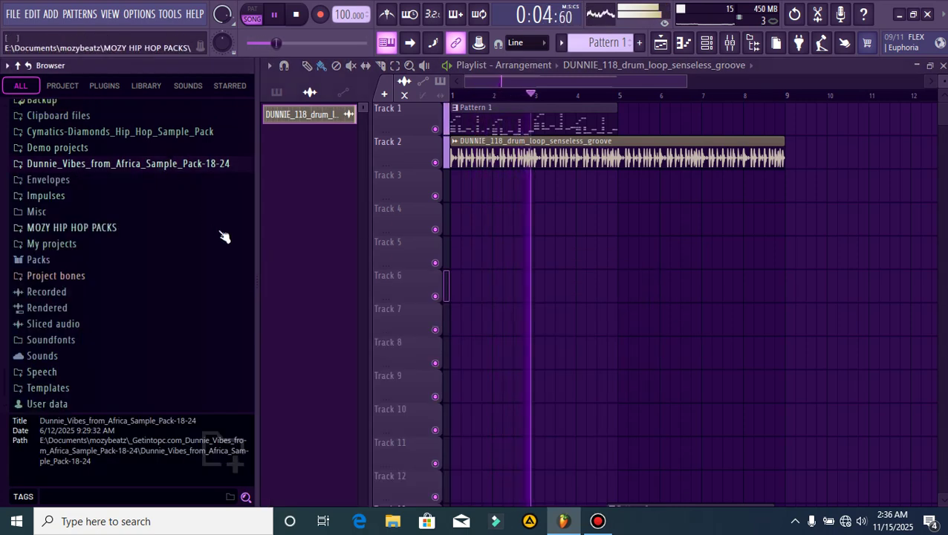
pyautogui.scroll(3, 222, 237)
pyautogui.click(582, 117)
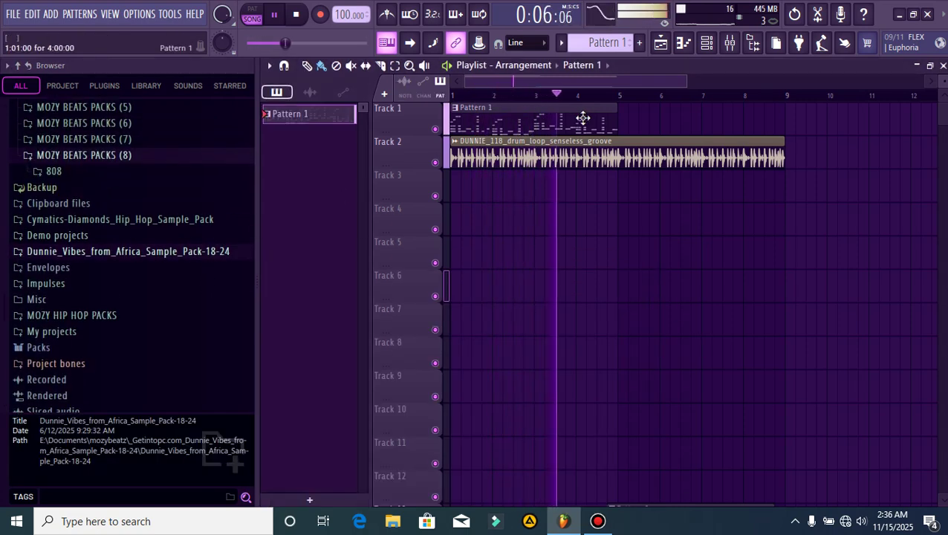
pyautogui.click(624, 124)
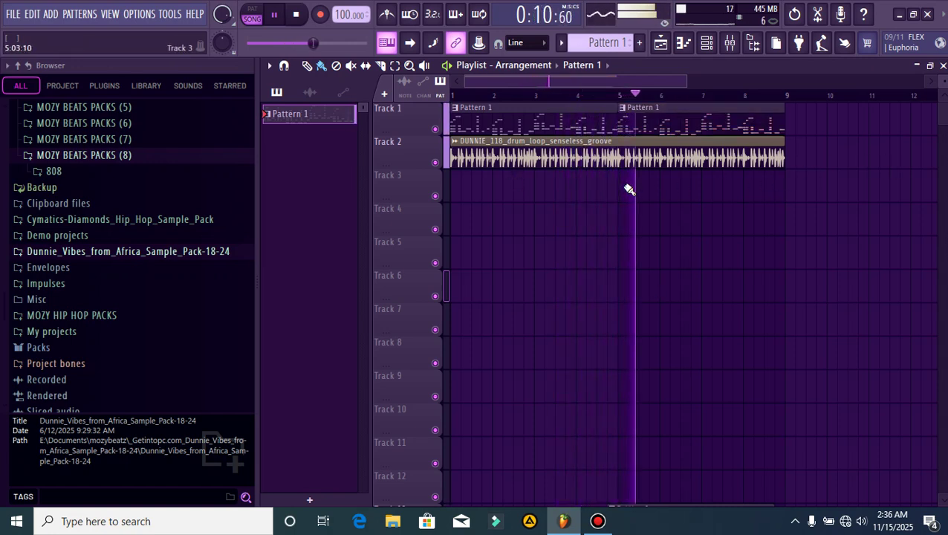
pyautogui.moveTo(654, 122)
pyautogui.mouseDown()
pyautogui.moveTo(681, 123)
pyautogui.moveTo(652, 127)
pyautogui.moveTo(653, 135)
pyautogui.mouseUp()
pyautogui.press('space')
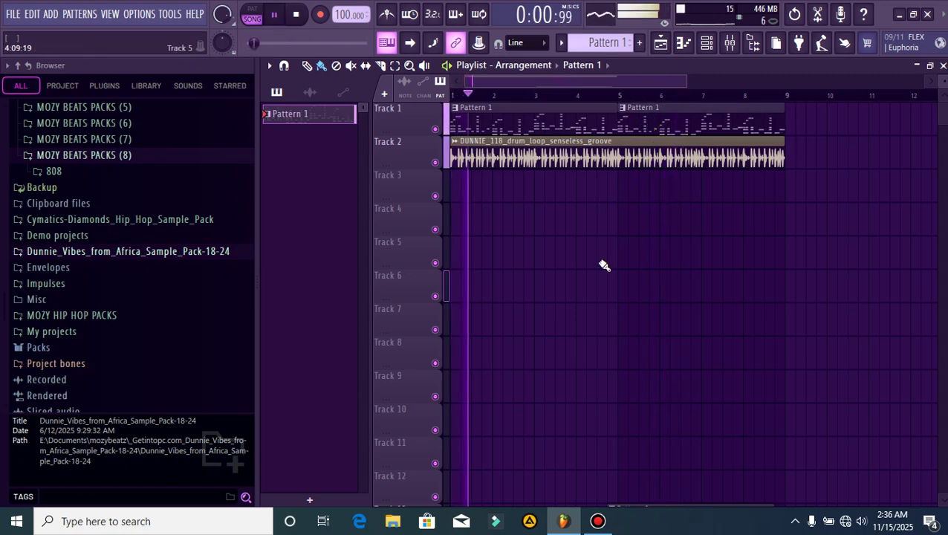
pyautogui.scroll(1, 797, 102)
pyautogui.scroll(-1, 797, 102)
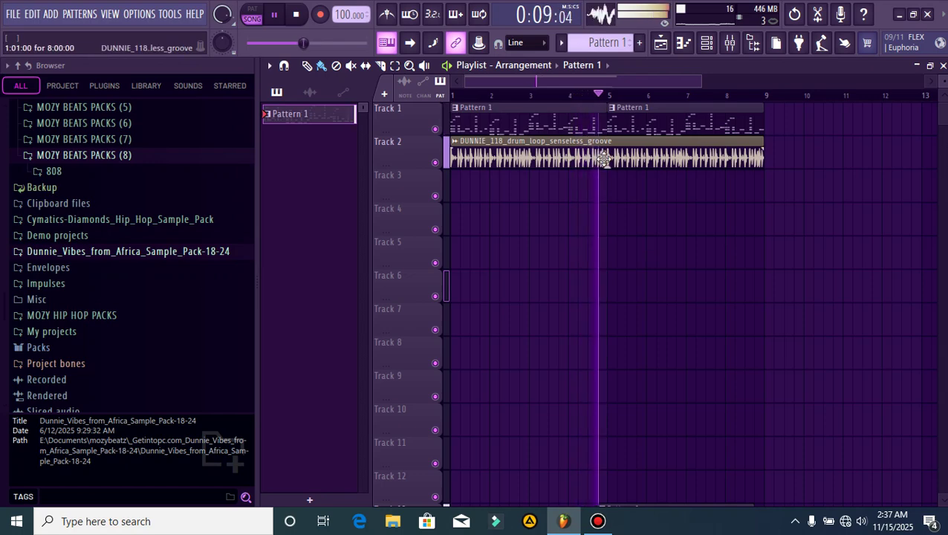
# - Set the channel rack filter to All so every channel is listed
pyautogui.click(707, 43)
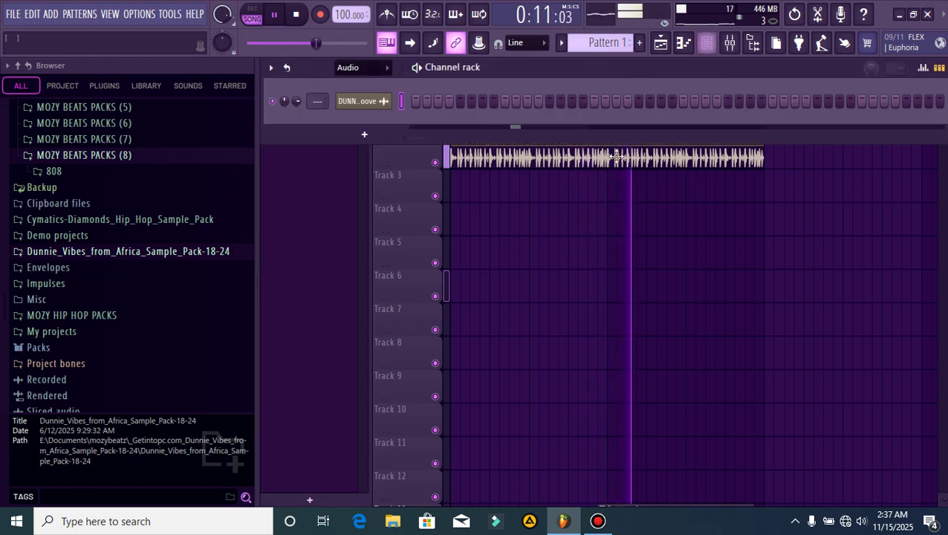
pyautogui.click(361, 71)
pyautogui.click(349, 85)
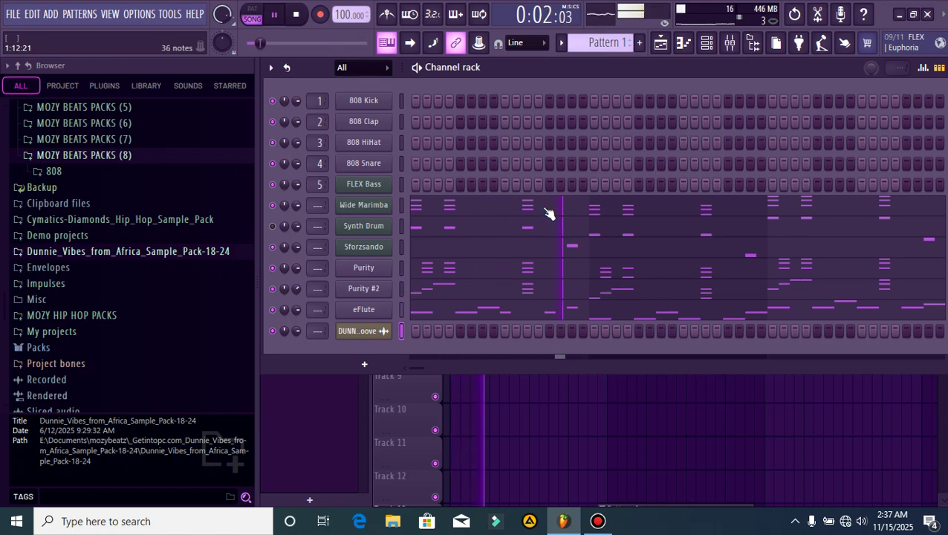
# - Examine the eFlute and Purity #2 notes in the piano roll during playback
pyautogui.click(598, 318)
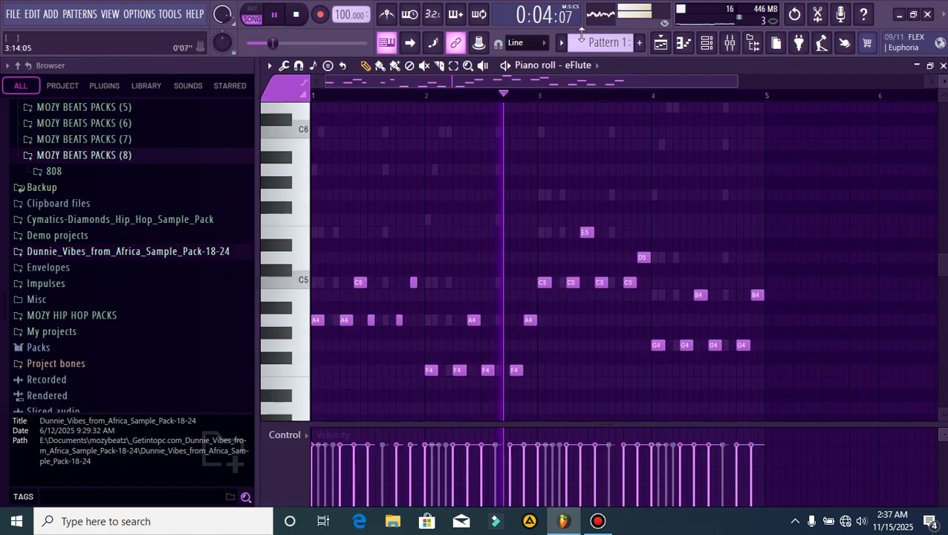
pyautogui.click(581, 69)
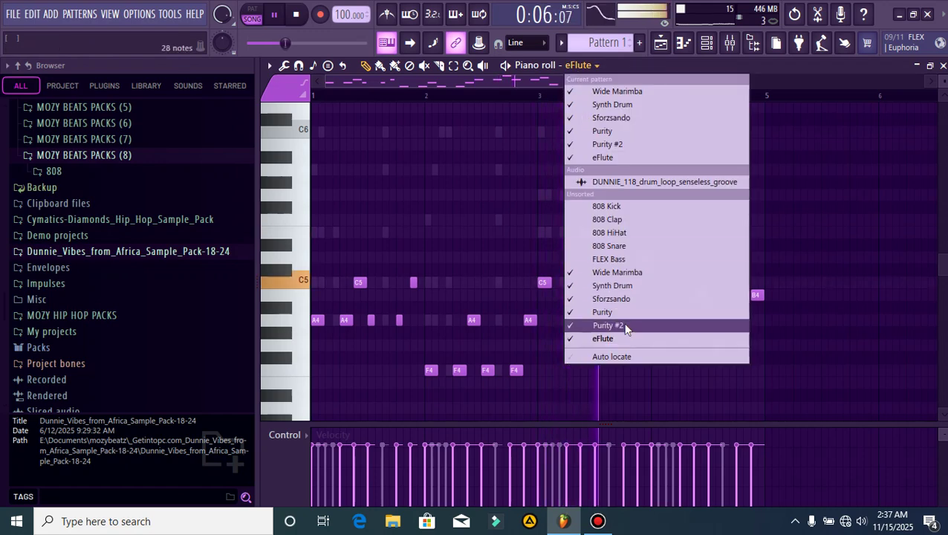
pyautogui.click(624, 322)
pyautogui.scroll(4, 752, 301)
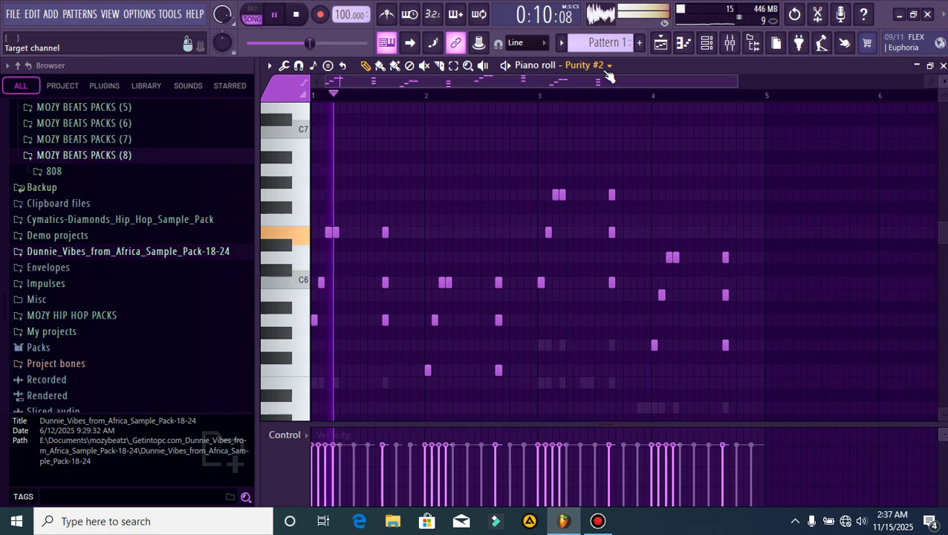
pyautogui.press('space')
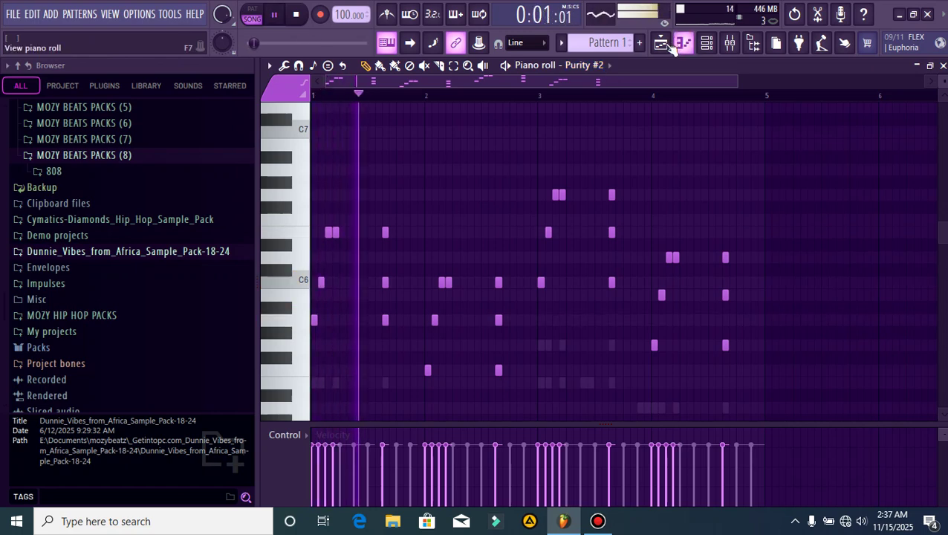
# - Replay the playlist from bar 4 to listen to the transition between the two Pattern 1 clips
pyautogui.press('F5')
pyautogui.scroll(3, 473, 101)
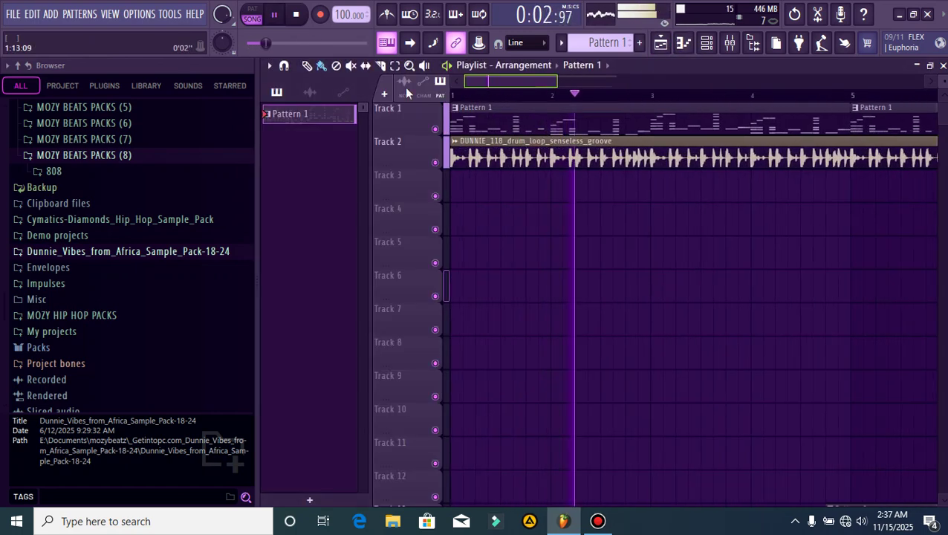
pyautogui.click(831, 95)
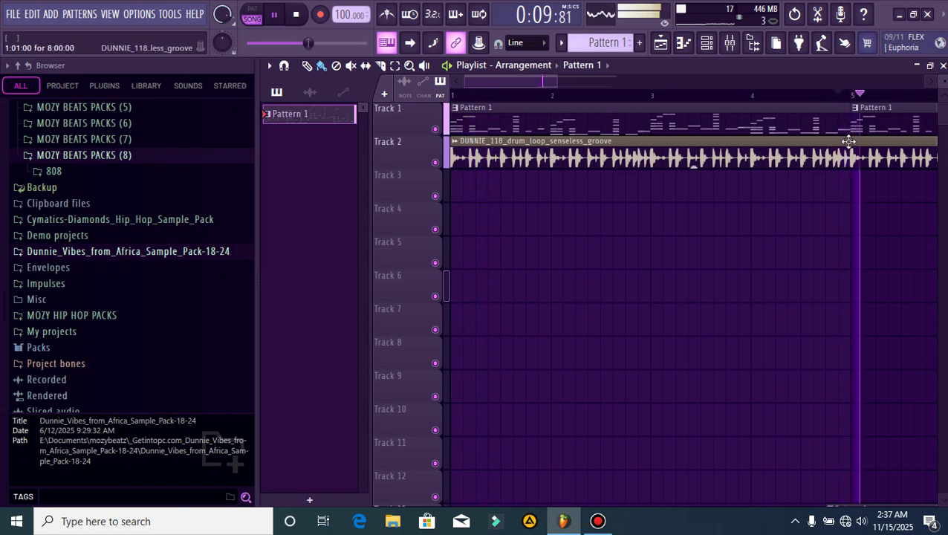
pyautogui.click(793, 95)
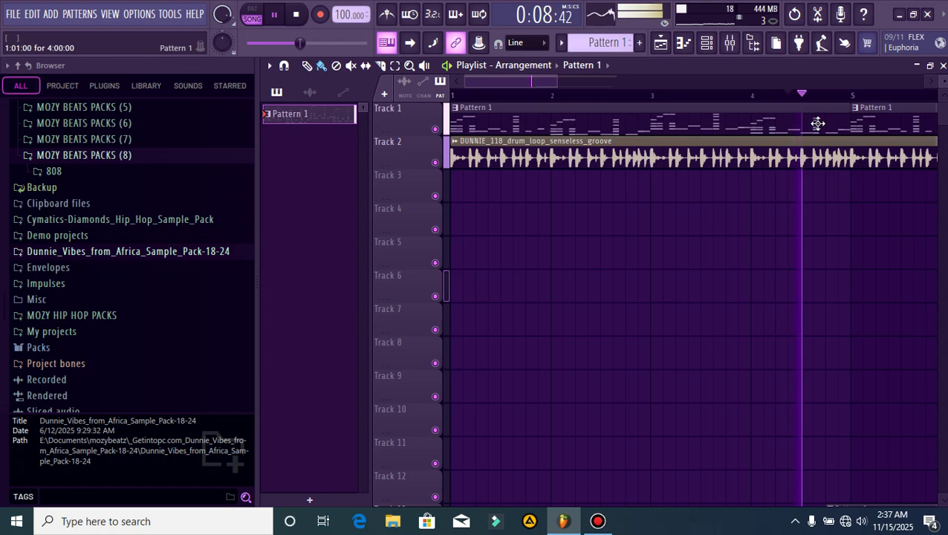
pyautogui.press('space')
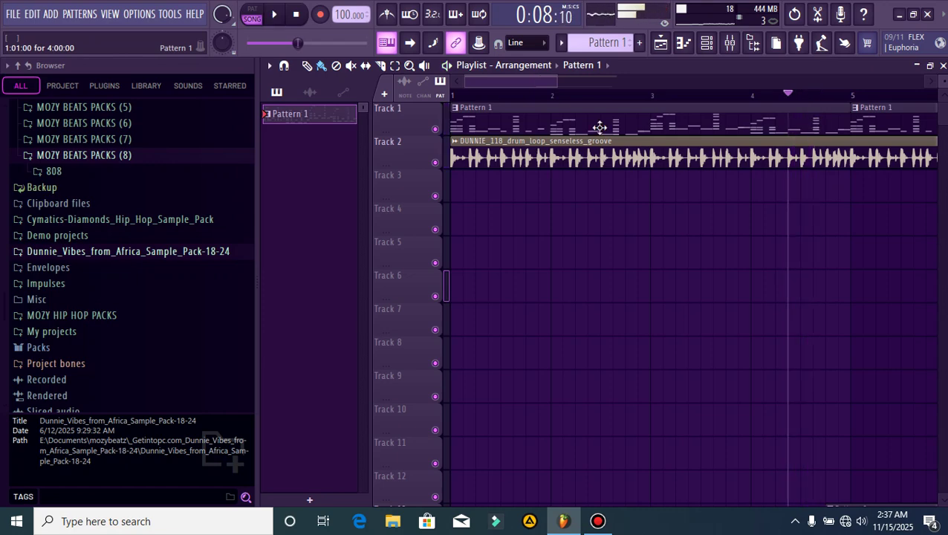
# - Solo the Purity #2 channel and play its notes back in the piano roll
pyautogui.click(710, 46)
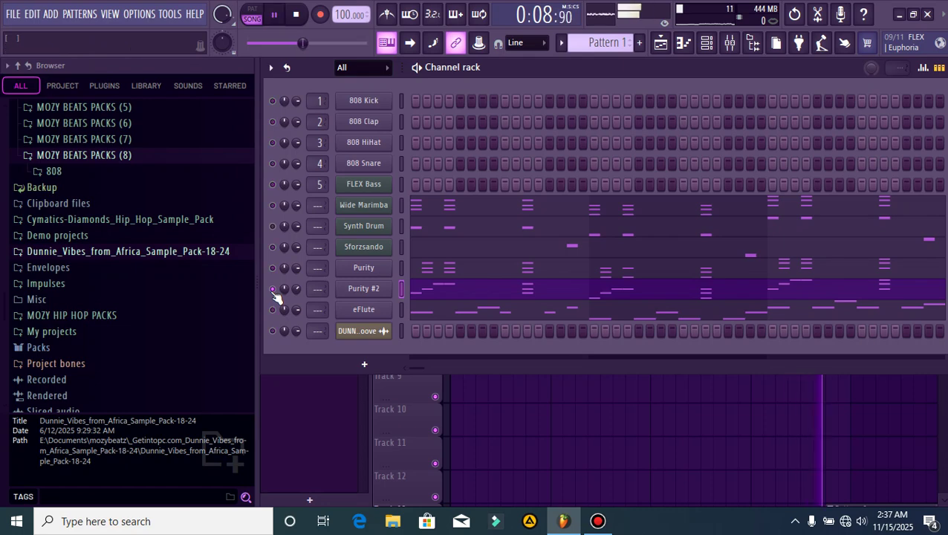
pyautogui.click(482, 295)
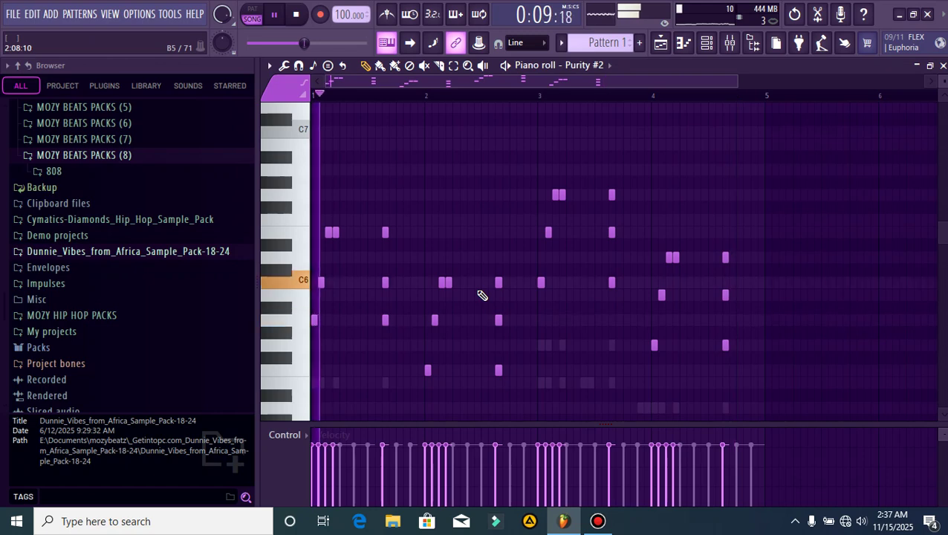
pyautogui.press('space')
pyautogui.press('space')
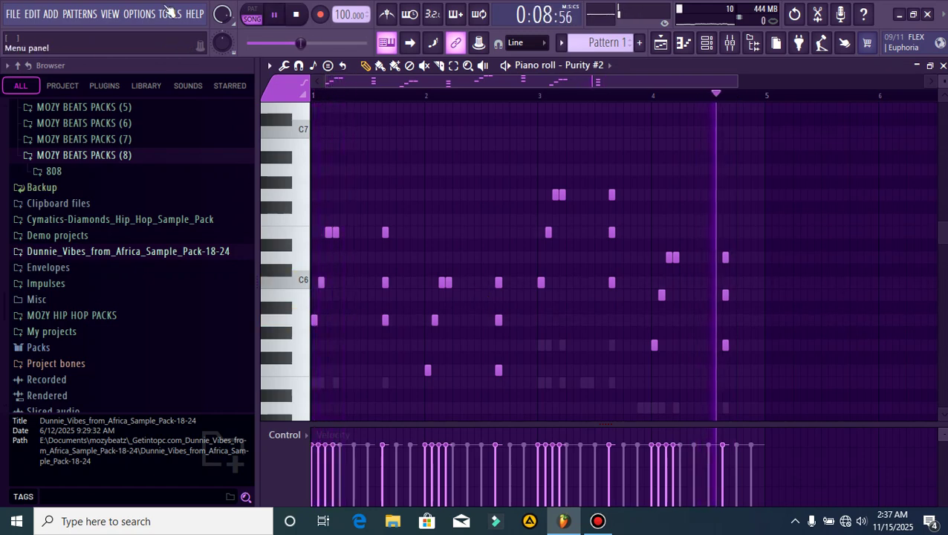
pyautogui.click(275, 14)
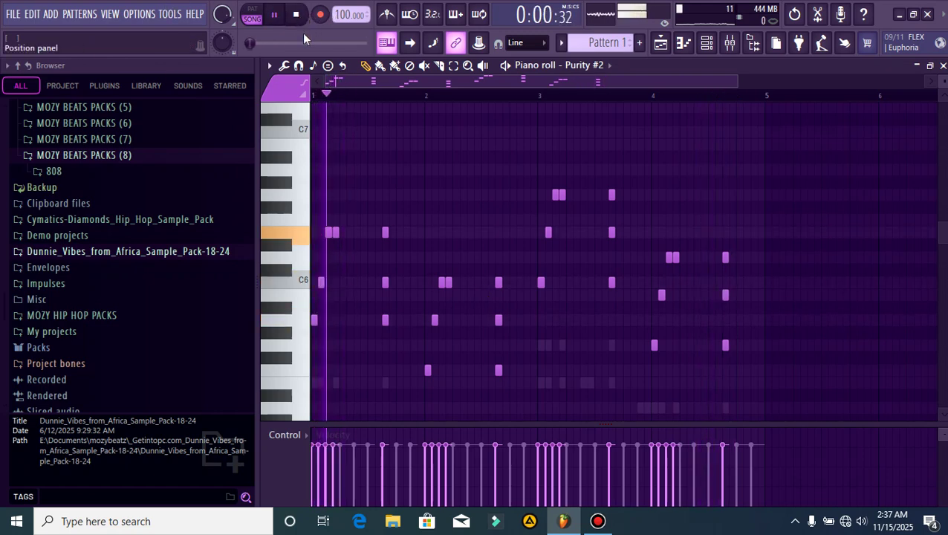
# - End the Purity #2 solo and mute the Synth Drum channel while the playlist plays from bar 1
pyautogui.click(660, 44)
pyautogui.click(452, 95)
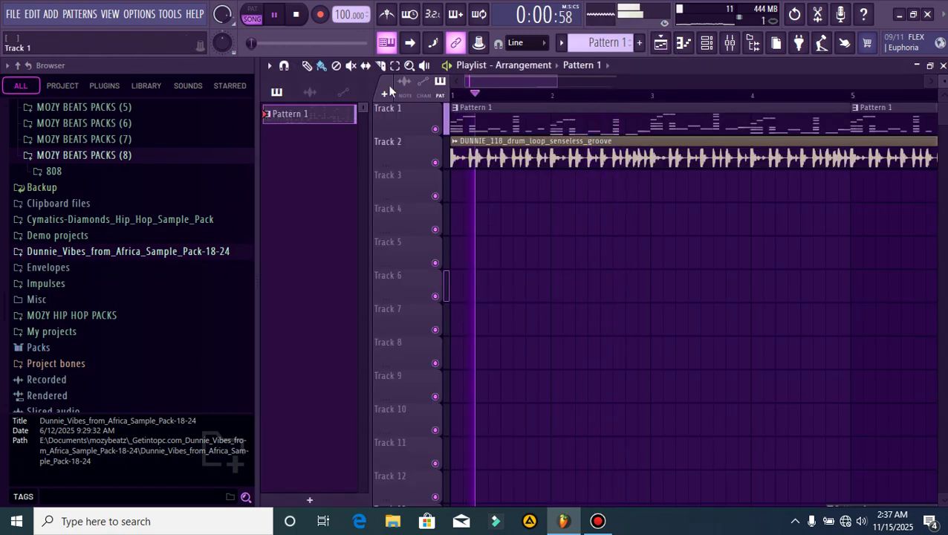
pyautogui.press('F6')
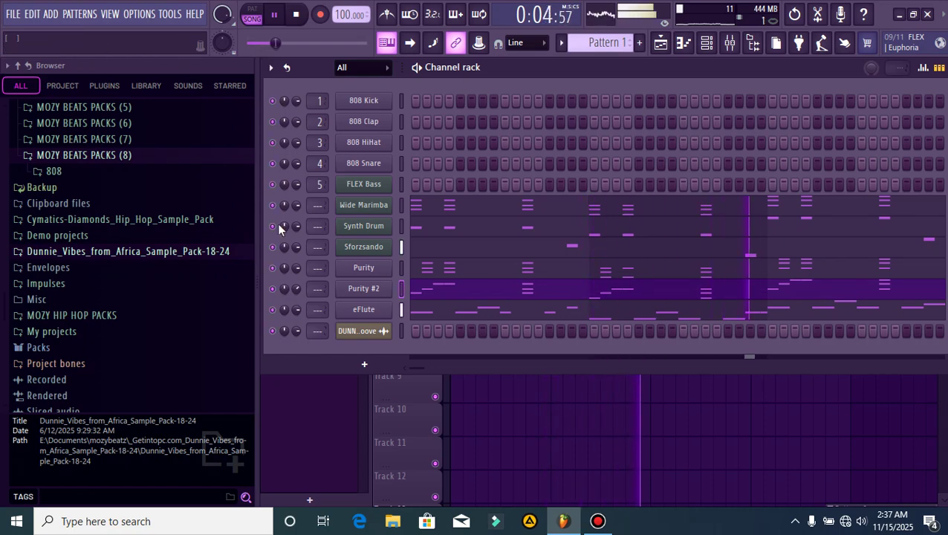
pyautogui.press('F6')
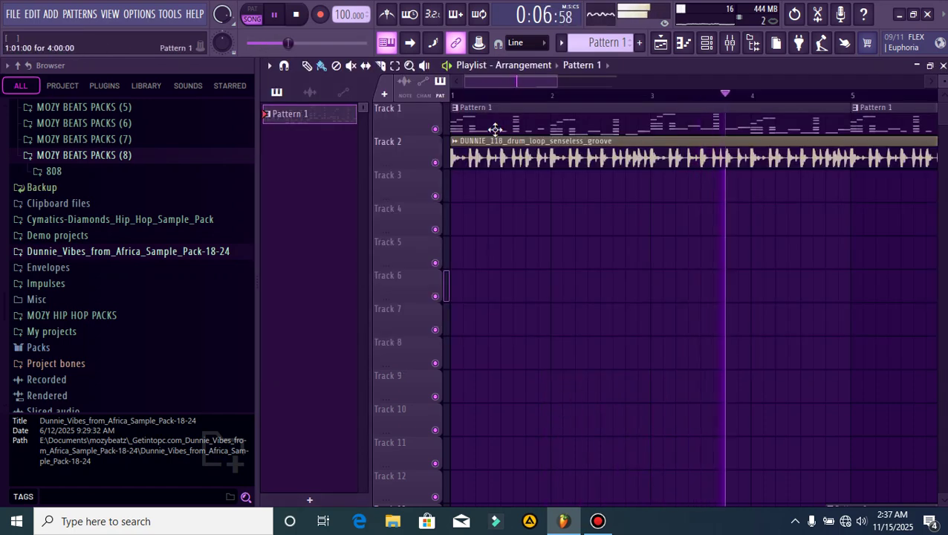
# - Review the channel rack and the playlist clips while the arrangement plays
pyautogui.click(708, 44)
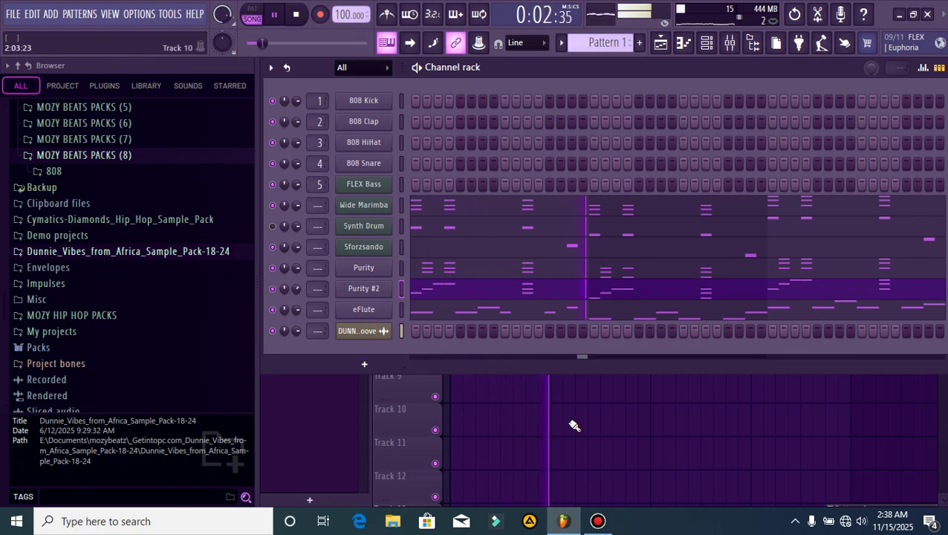
pyautogui.press('F6')
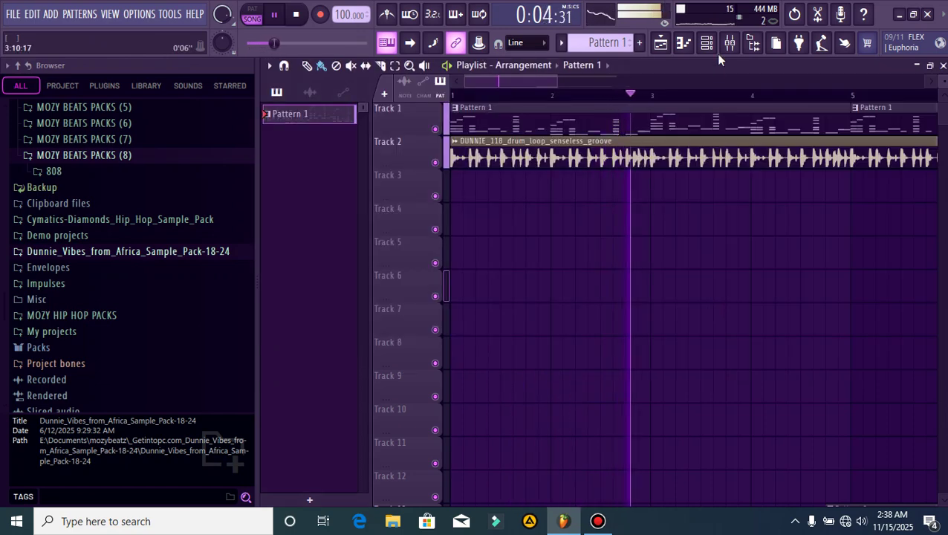
pyautogui.scroll(-1, 734, 100)
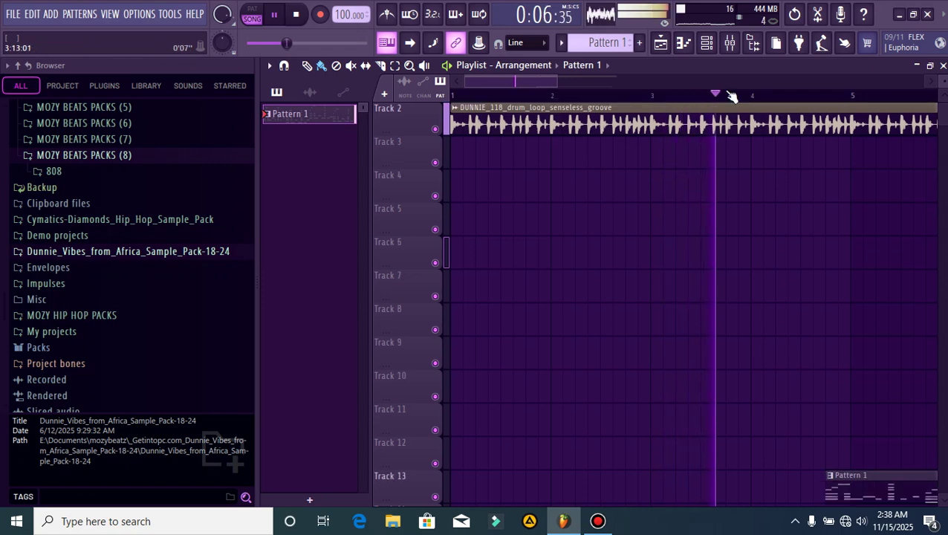
pyautogui.scroll(-3, 749, 303)
pyautogui.scroll(4, 705, 223)
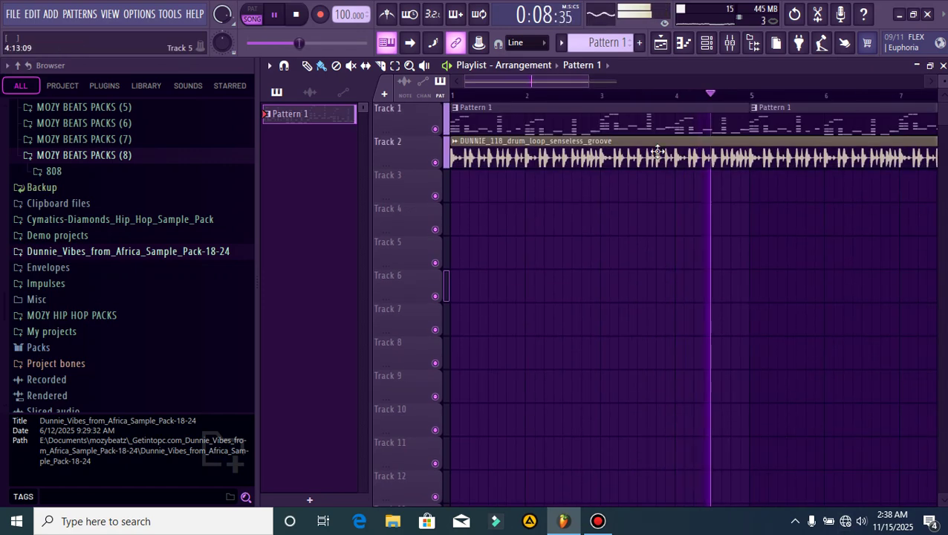
pyautogui.scroll(-2, 678, 101)
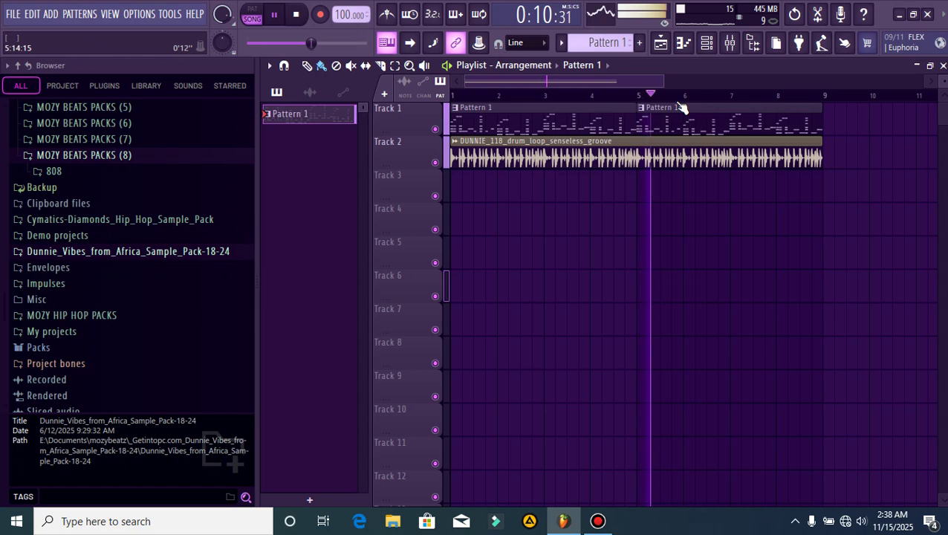
pyautogui.scroll(-2, 681, 107)
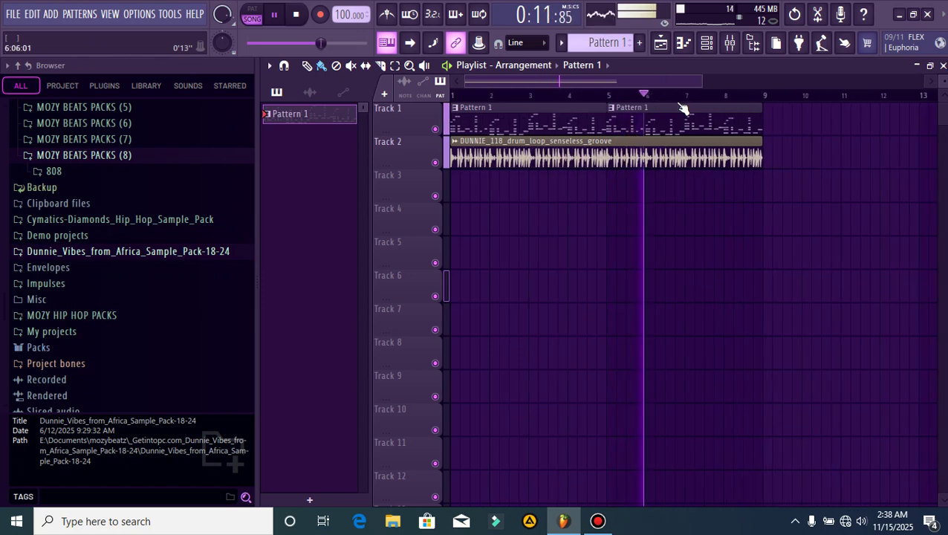
# - Add another Purity instrument channel to the channel rack and stop playback
pyautogui.click(706, 46)
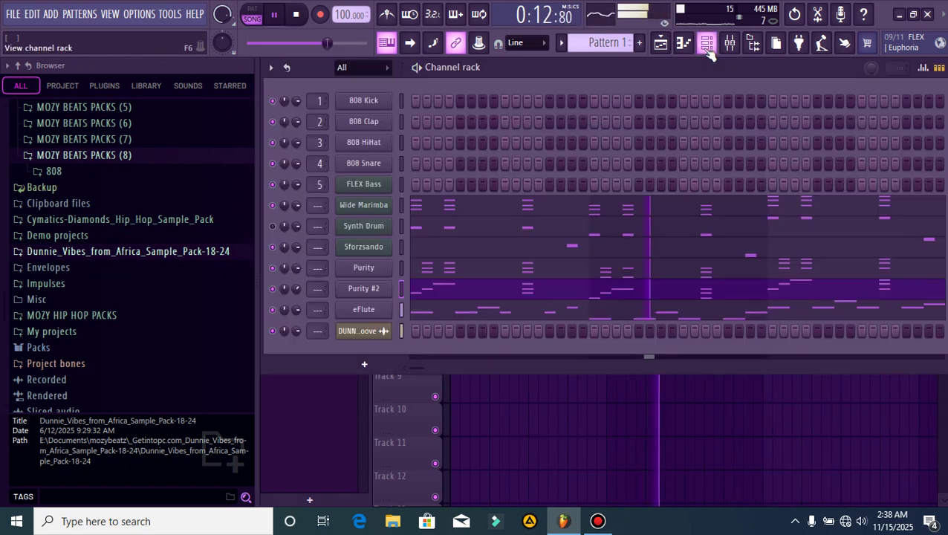
pyautogui.click(383, 364)
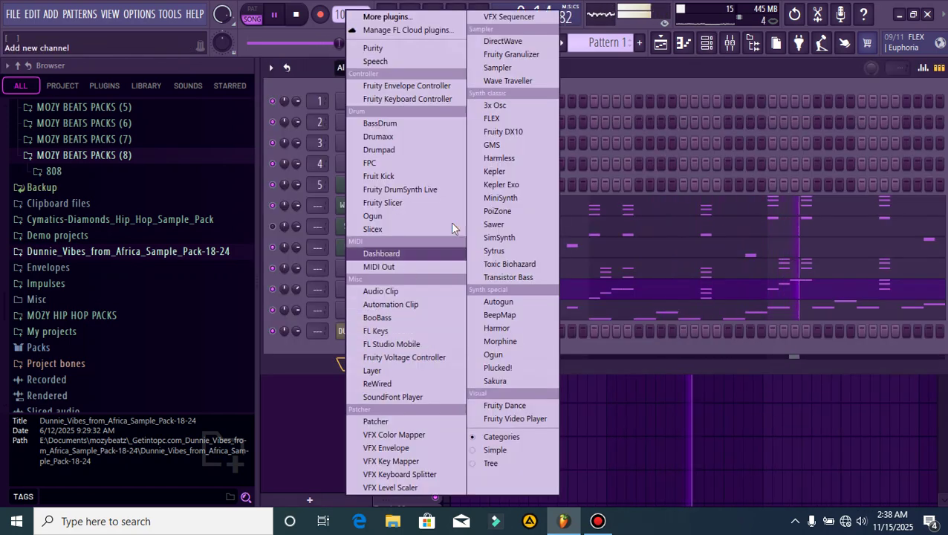
pyautogui.click(402, 47)
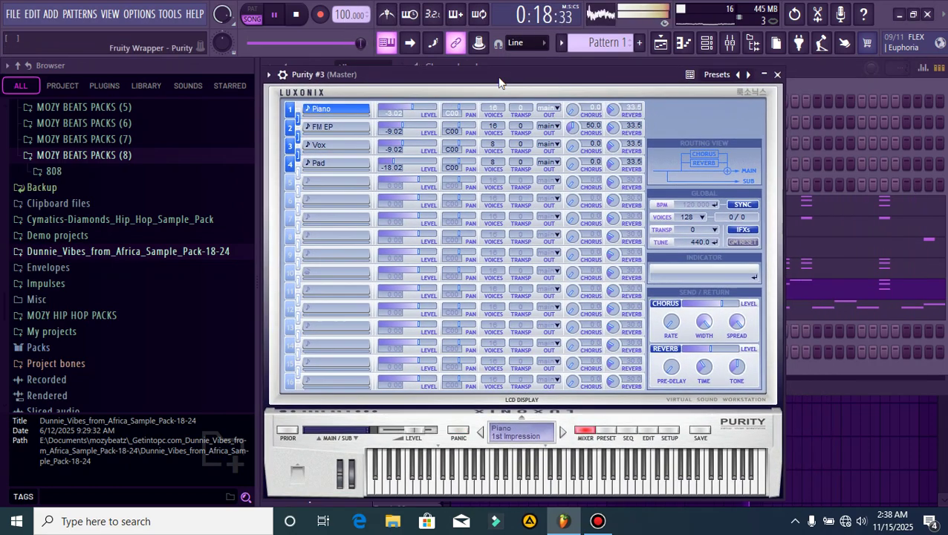
pyautogui.moveTo(501, 82); pyautogui.dragTo(509, 74)
pyautogui.press('space')
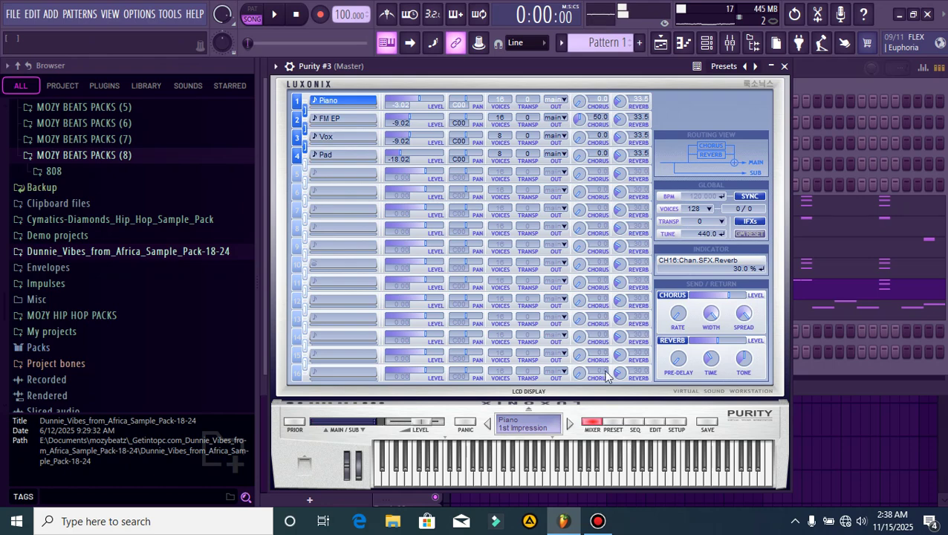
# - Load the Pretty Sticks preset from the Bell & Perc category in the new Purity instrument
pyautogui.click(611, 424)
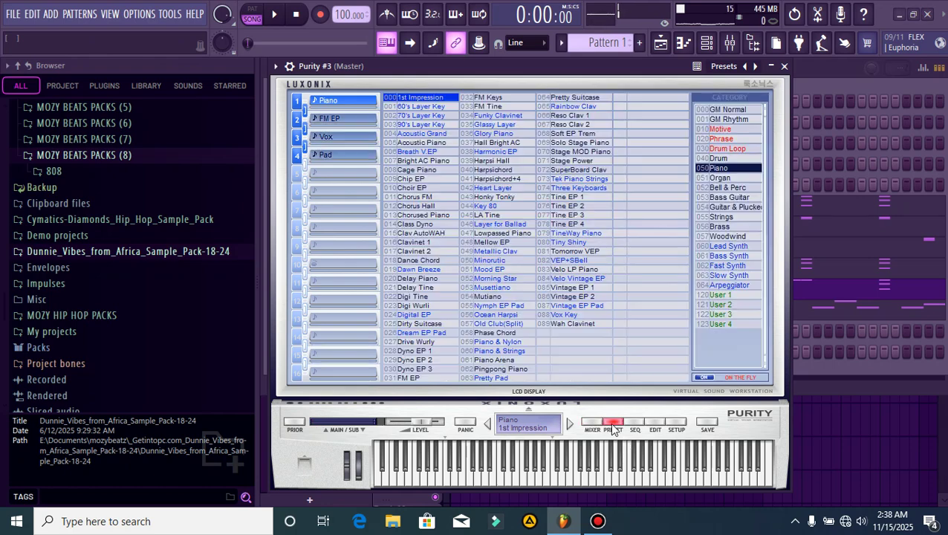
pyautogui.click(728, 188)
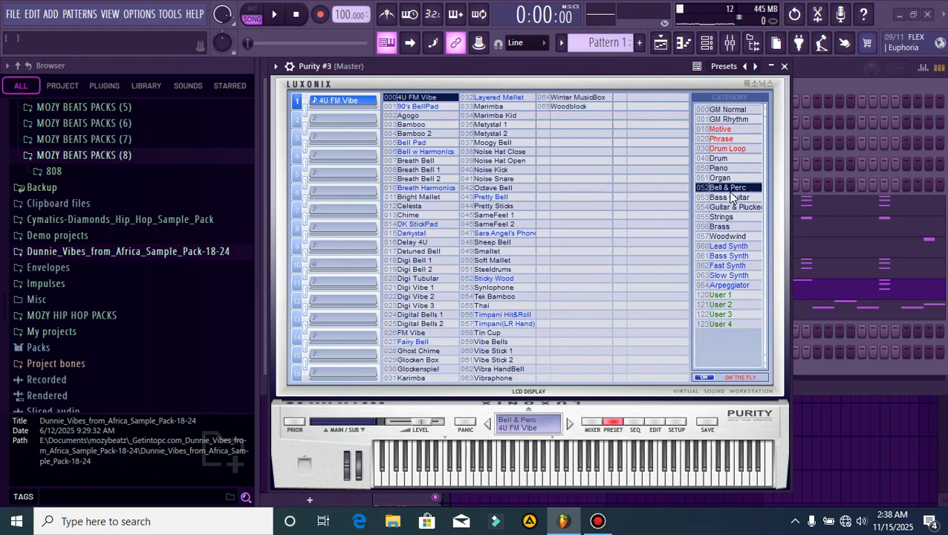
pyautogui.click(510, 207)
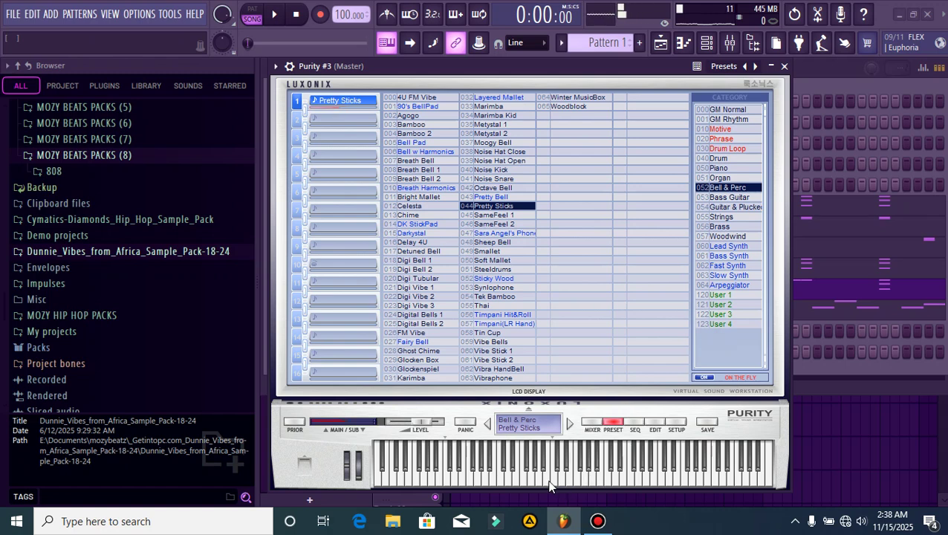
# - Load the Thai preset from the Bell & Perc category in Purity #3 and open the channel's piano roll around C6
pyautogui.click(498, 305)
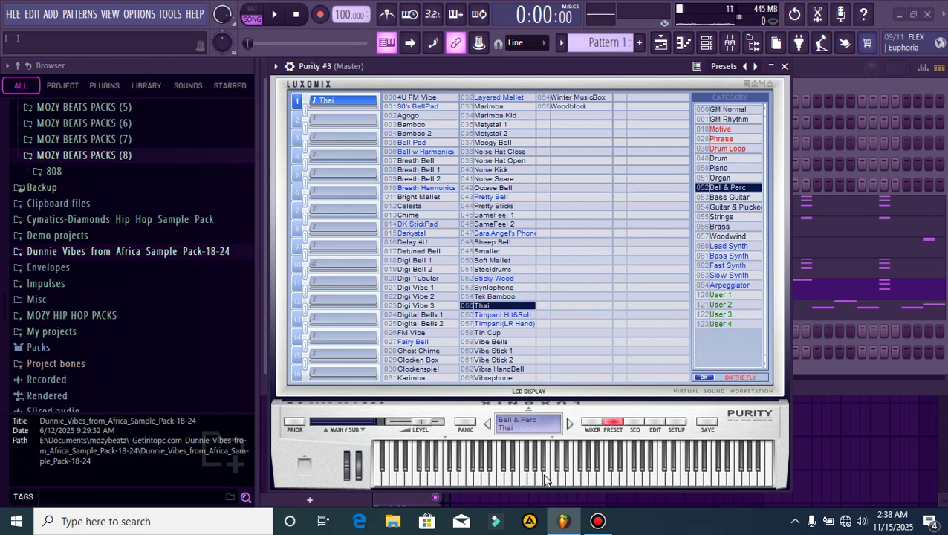
pyautogui.click(511, 475)
pyautogui.click(276, 67)
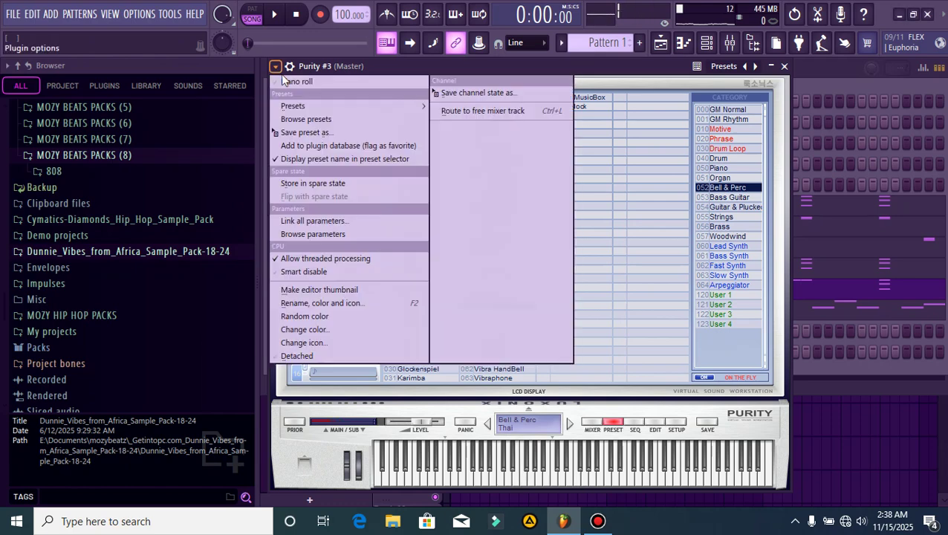
pyautogui.press('F7')
pyautogui.press('space')
pyautogui.scroll(5, 332, 218)
pyautogui.press('space')
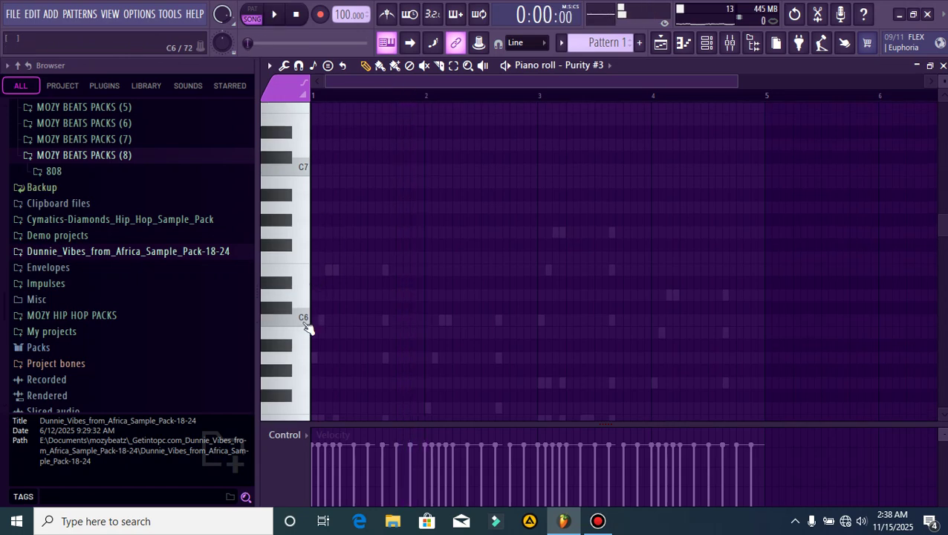
pyautogui.click(309, 325)
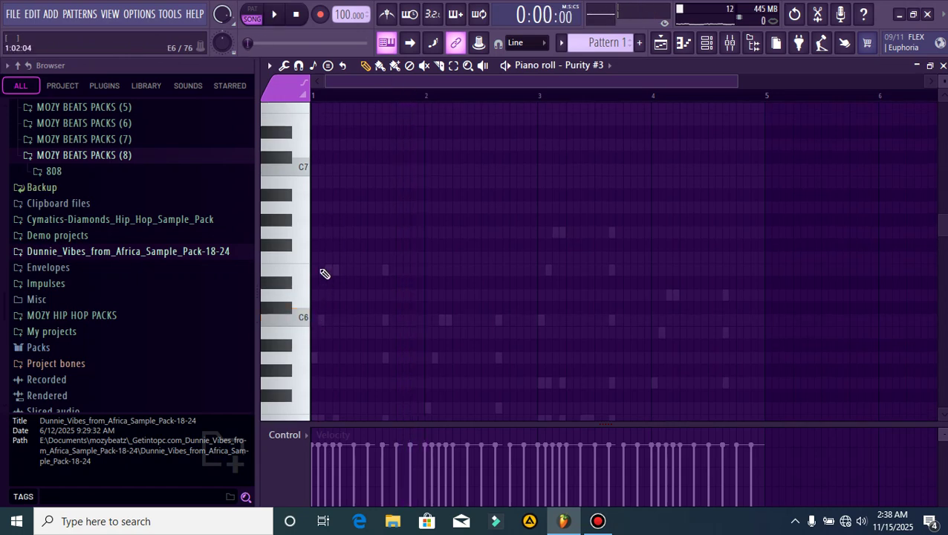
# - Add a C6 note at 1:13:00 in the Purity #3 piano roll, shorten it to 0:01:00 and play it back
pyautogui.moveTo(734, 76); pyautogui.dragTo(415, 79)
pyautogui.press('space')
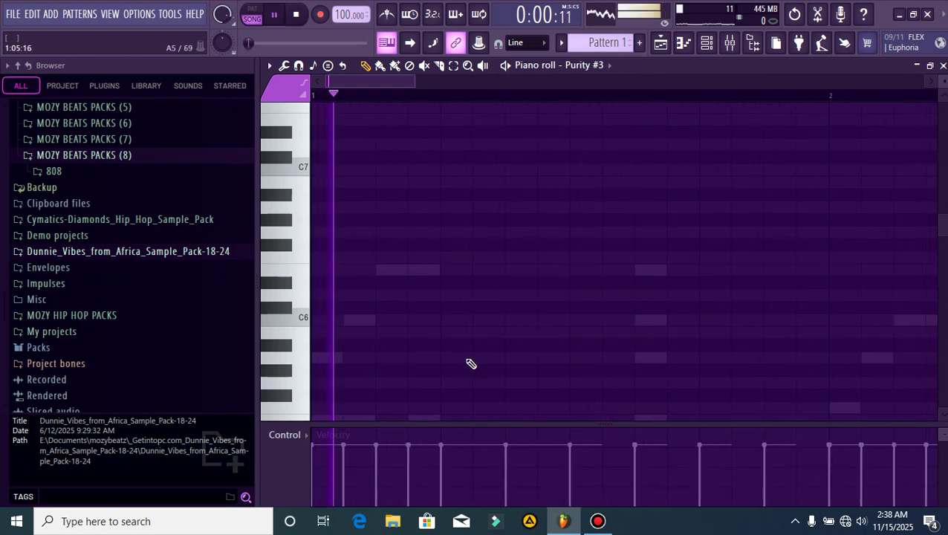
pyautogui.click(717, 322)
pyautogui.press('space')
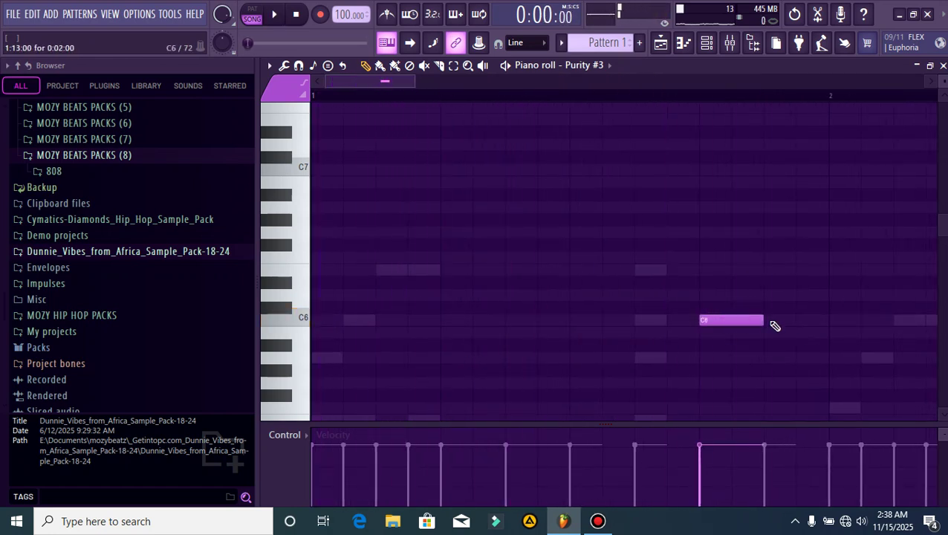
pyautogui.moveTo(761, 320); pyautogui.dragTo(732, 320)
pyautogui.press('space')
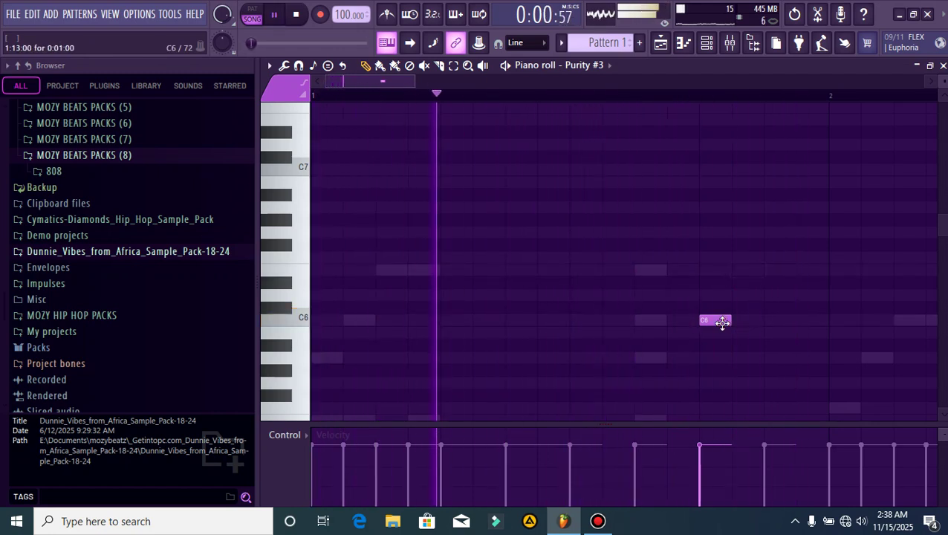
pyautogui.press('space')
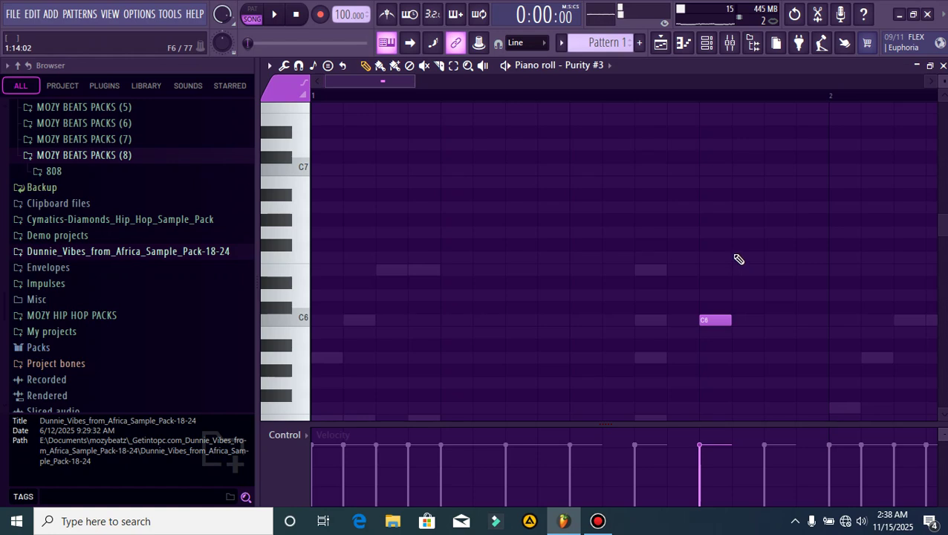
# - Add an F6 note at 1:14:00, shorten both notes and shift the F6 closer to the C6
pyautogui.click(746, 257)
pyautogui.press('space')
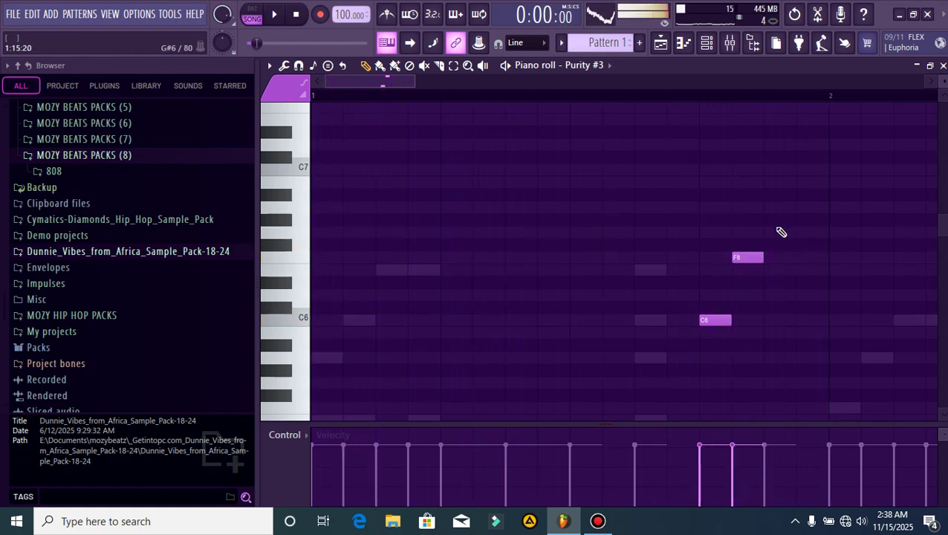
pyautogui.press('space')
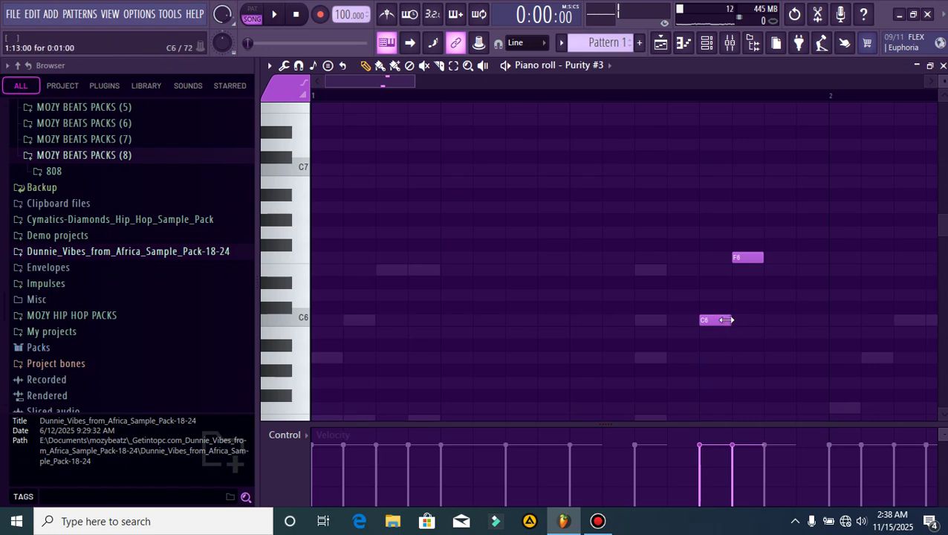
pyautogui.moveTo(757, 257); pyautogui.dragTo(730, 257)
pyautogui.press('space')
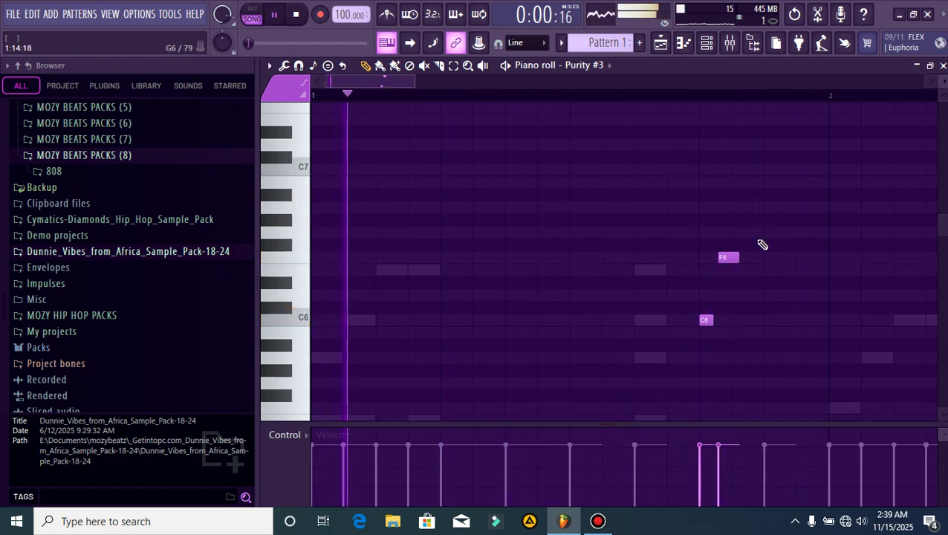
# - Try a C7 note at 1:15:00, and remove it together with the F6 note
pyautogui.click(769, 170)
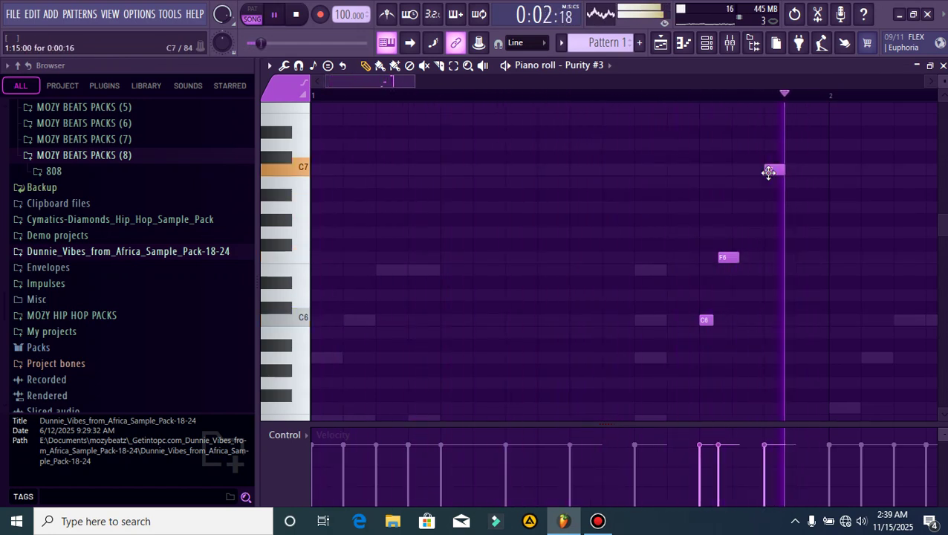
pyautogui.rightClick(772, 170)
pyautogui.rightClick(730, 257)
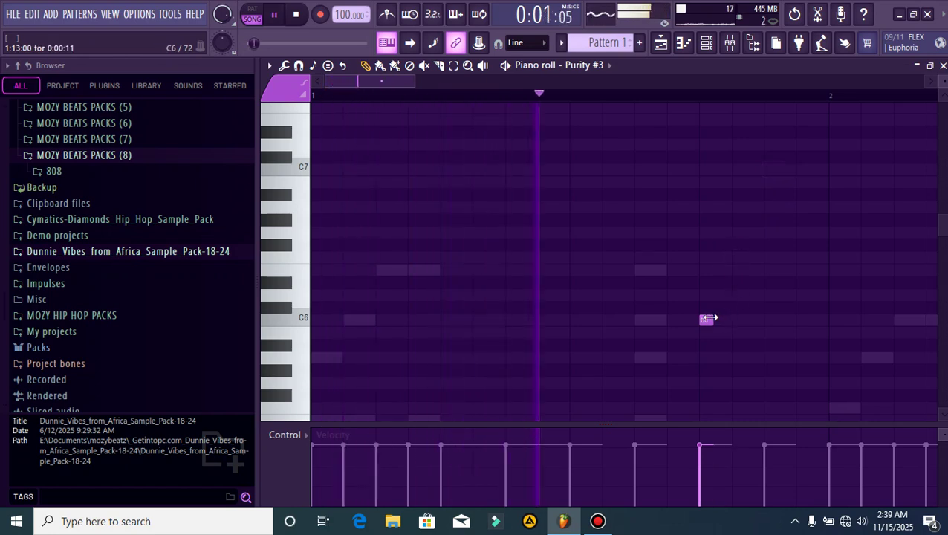
pyautogui.press('space')
# - Add an E6 note after the C6, adjust it to start at 1:13:18 with a length of 0:00:07, and audition it
pyautogui.moveTo(772, 322)
pyautogui.mouseDown()
pyautogui.moveTo(745, 267)
pyautogui.moveTo(746, 248)
pyautogui.moveTo(742, 281)
pyautogui.moveTo(744, 269)
pyautogui.mouseUp()
pyautogui.press('space')
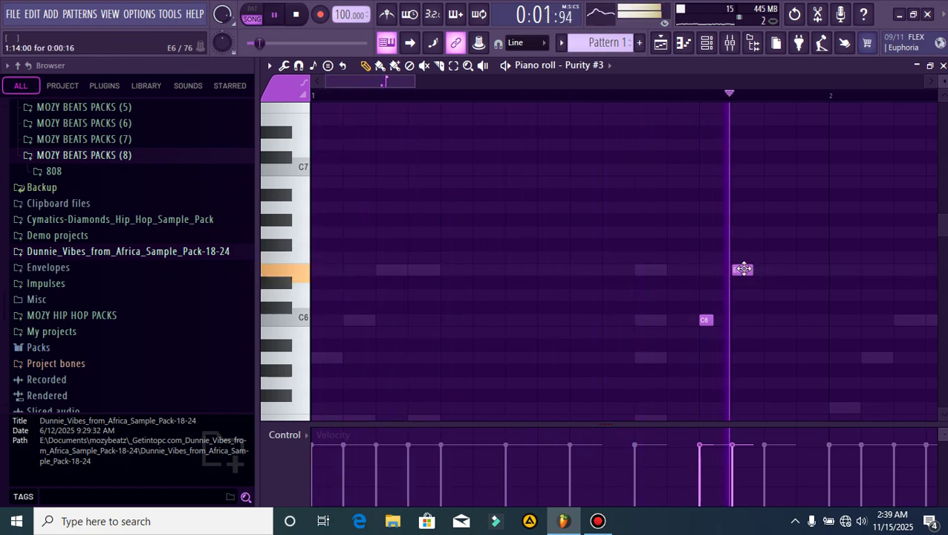
pyautogui.press('space')
pyautogui.click(733, 269)
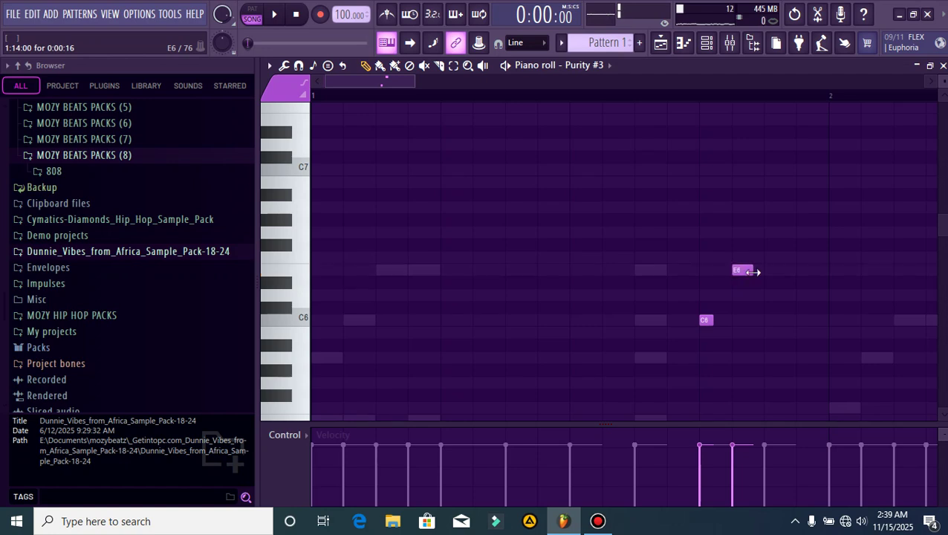
pyautogui.moveTo(734, 274); pyautogui.dragTo(726, 277)
pyautogui.press('space')
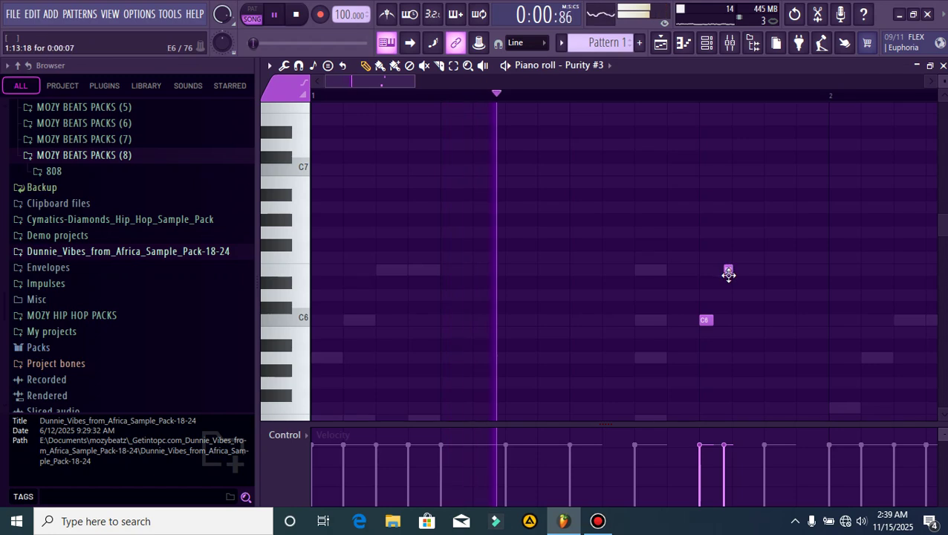
pyautogui.press('space')
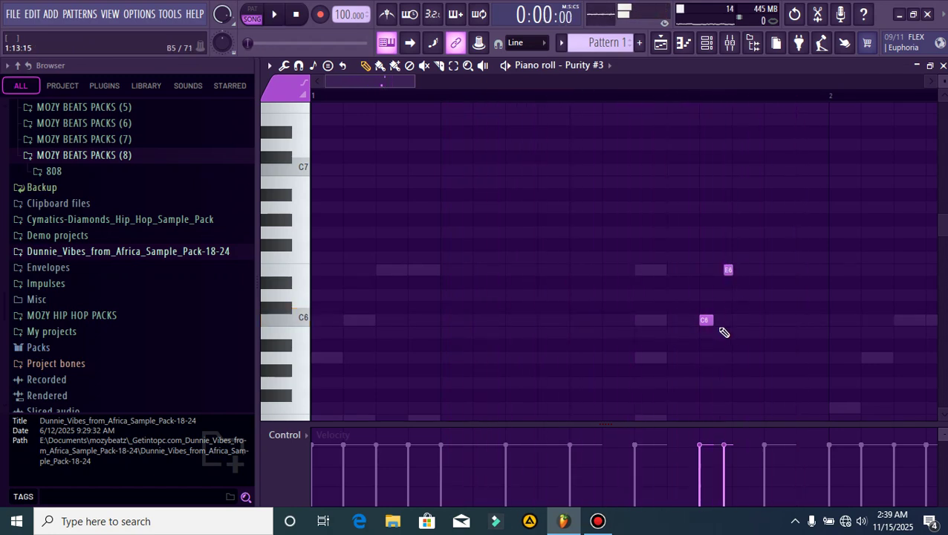
# - Move the C6 note earlier to 1:12:00, checking its timing against the playing arrangement
pyautogui.moveTo(706, 320); pyautogui.dragTo(689, 320)
pyautogui.press('space')
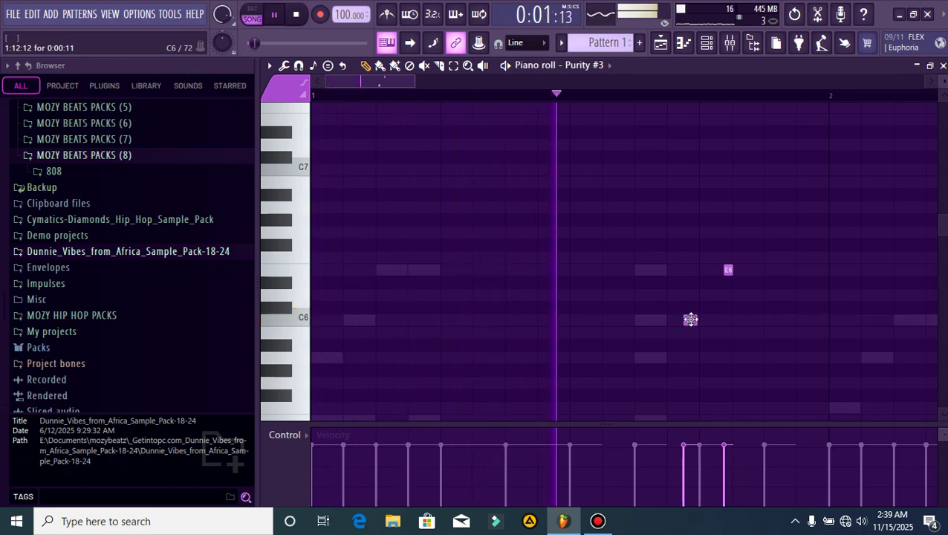
pyautogui.press('space')
pyautogui.press('space')
pyautogui.moveTo(677, 321); pyautogui.dragTo(674, 322)
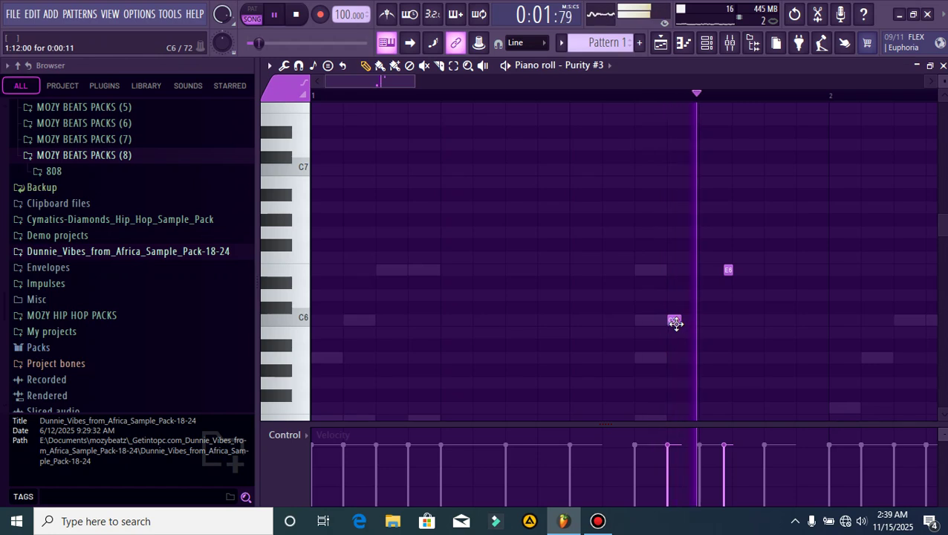
pyautogui.press('space')
# - Replace the E6 note with one starting at 1:13:00 and play the two-note phrase
pyautogui.rightClick(723, 270)
pyautogui.click(700, 271)
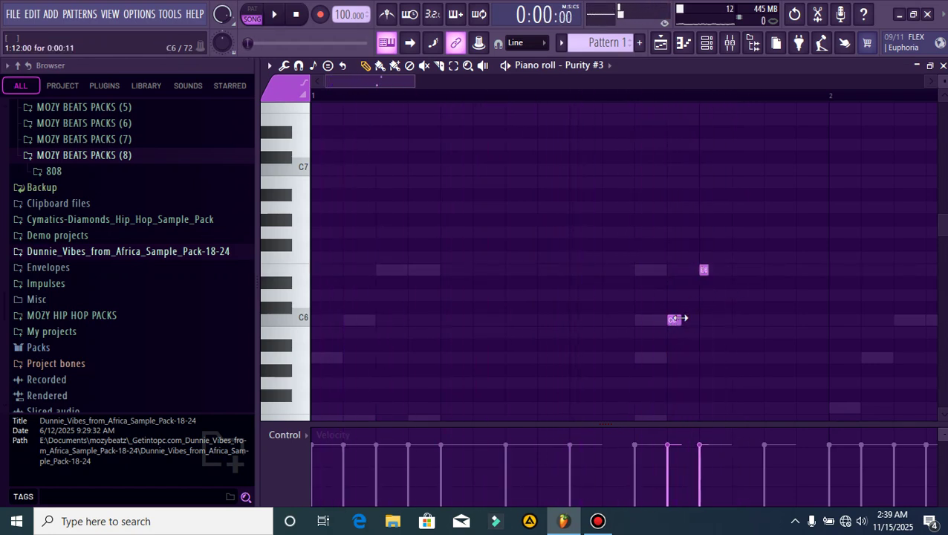
pyautogui.press('space')
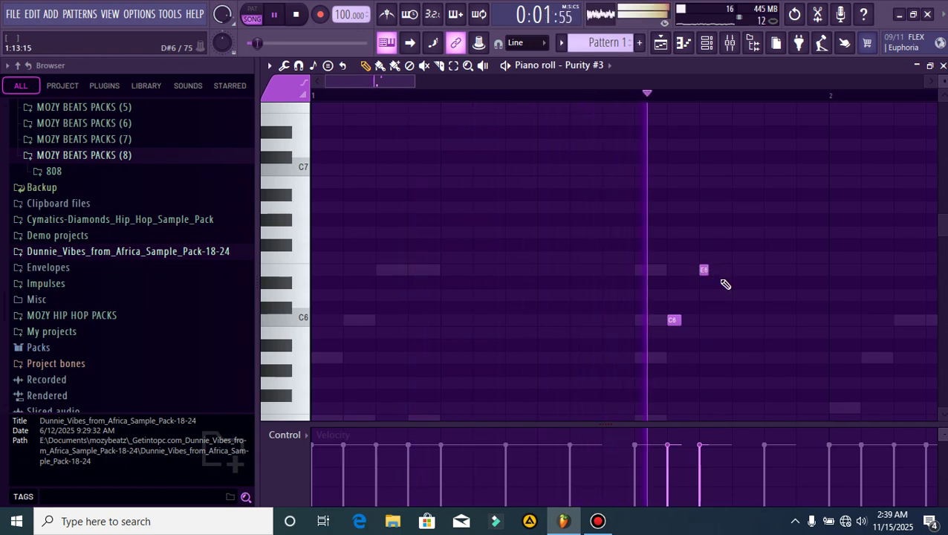
pyautogui.press('space')
# - Lengthen the C6 and E6 notes, trim each to one step with the Slice tool, and play them back
pyautogui.moveTo(731, 288); pyautogui.dragTo(741, 288)
pyautogui.moveTo(692, 331); pyautogui.dragTo(711, 335)
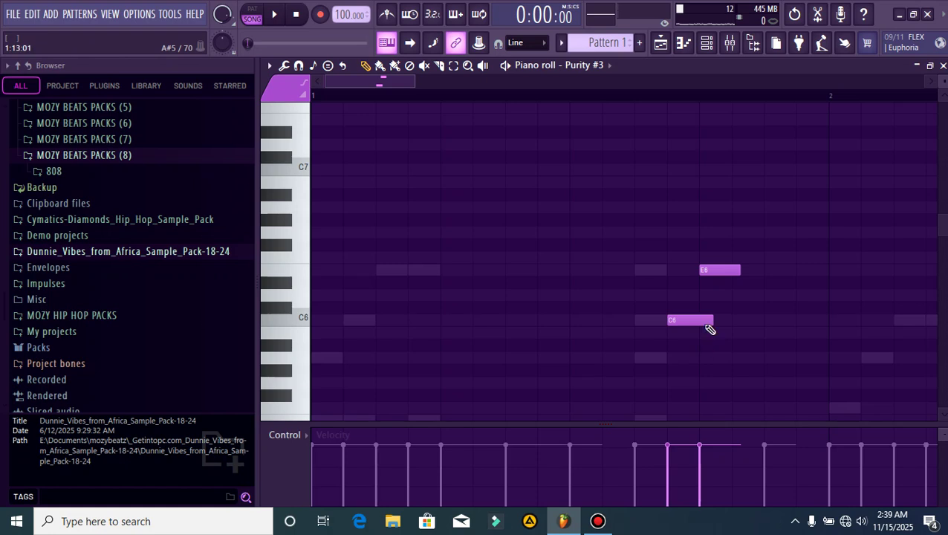
pyautogui.click(438, 66)
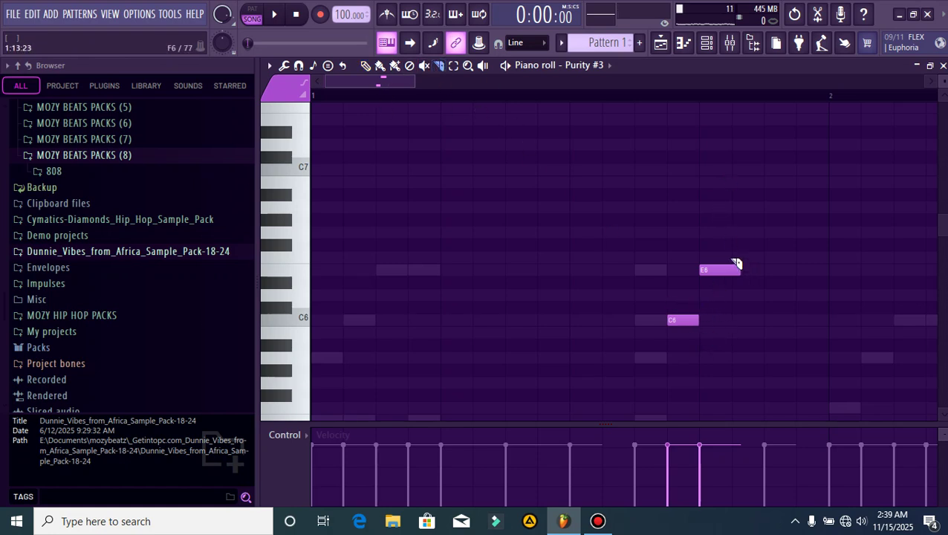
pyautogui.moveTo(736, 266); pyautogui.dragTo(730, 267)
pyautogui.click(365, 65)
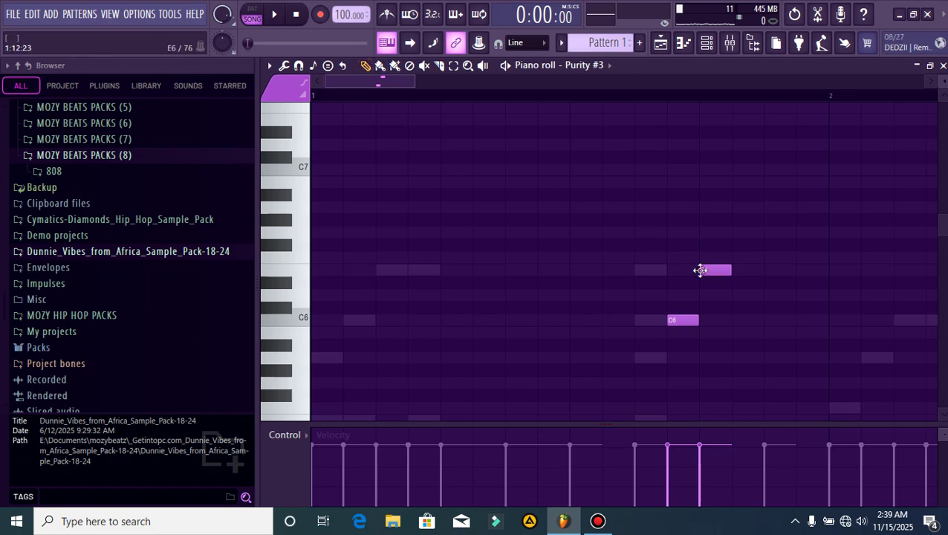
pyautogui.press('space')
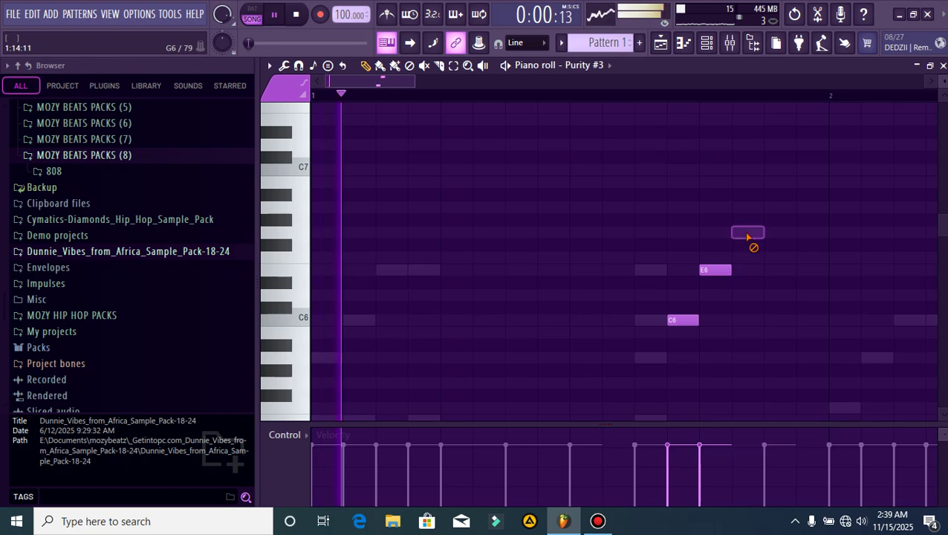
# - Add a third one-step note at 1:15:00, lower it from E6 to C6, and audition the phrase
pyautogui.click(773, 272)
pyautogui.press('space')
pyautogui.press('space')
pyautogui.moveTo(777, 273); pyautogui.dragTo(775, 329)
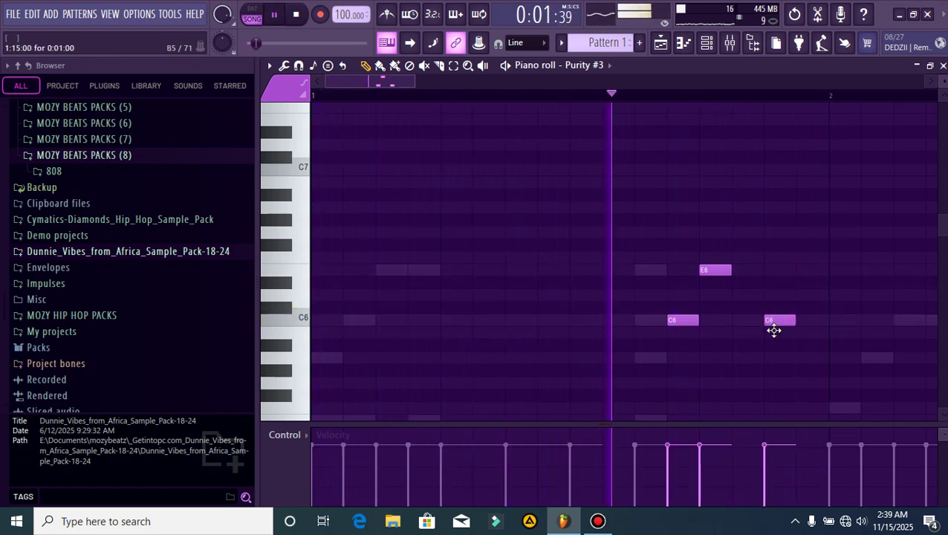
pyautogui.press('space')
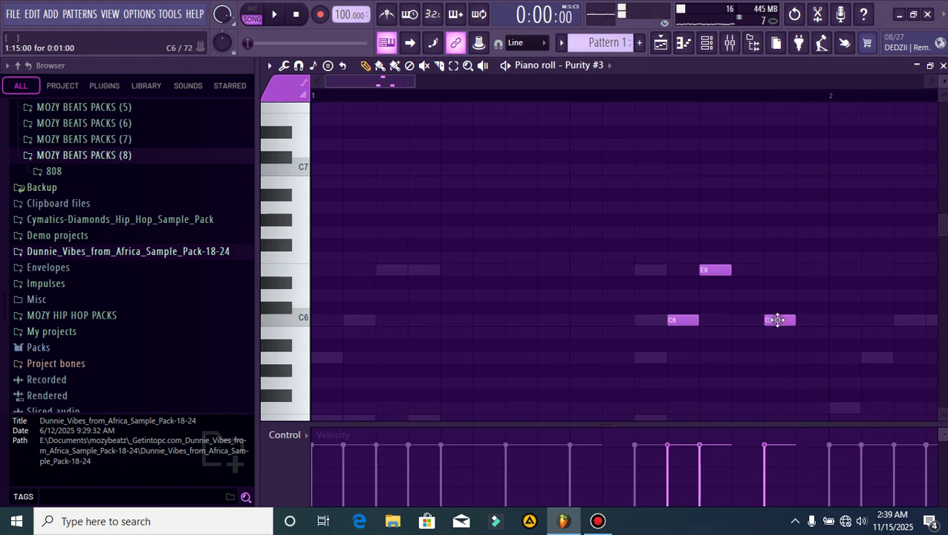
pyautogui.doubleClick(774, 323)
pyautogui.click(569, 162)
pyautogui.press('space')
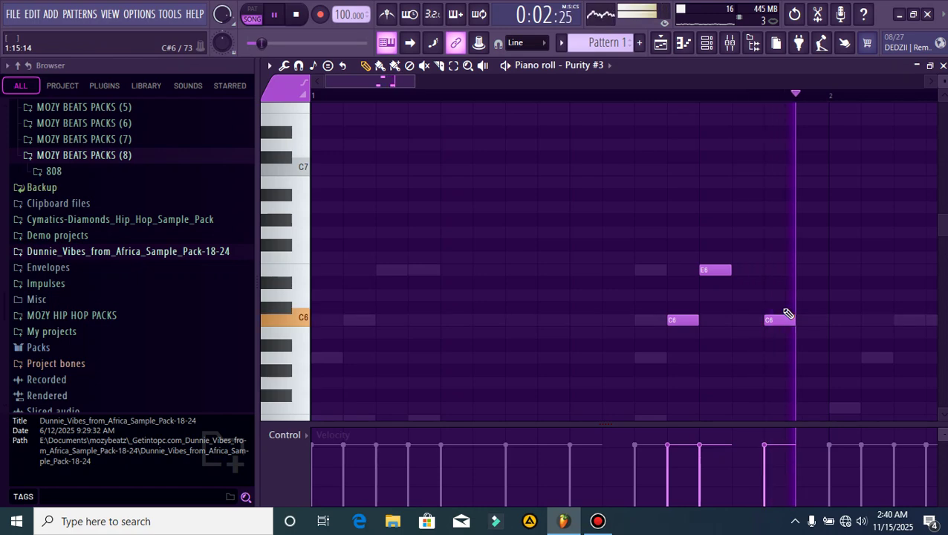
pyautogui.press('space')
# - Delete all three trial notes and close the Purity #3 piano roll
pyautogui.scroll(-2, 706, 196)
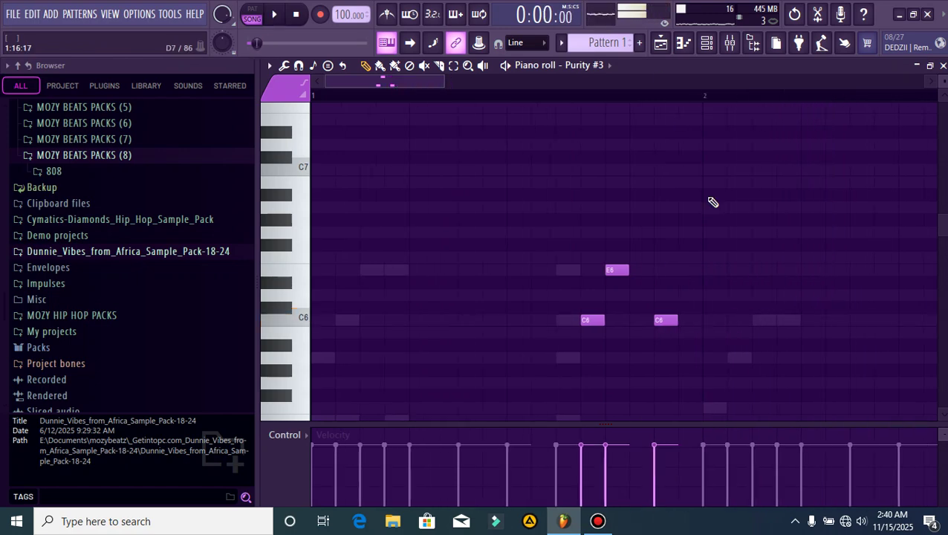
pyautogui.rightClick(614, 270)
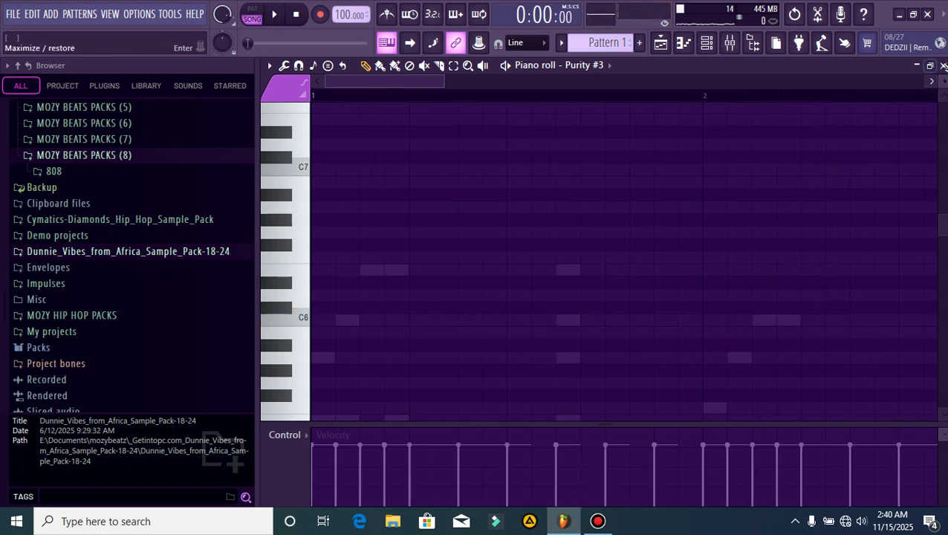
pyautogui.click(943, 66)
pyautogui.click(823, 419)
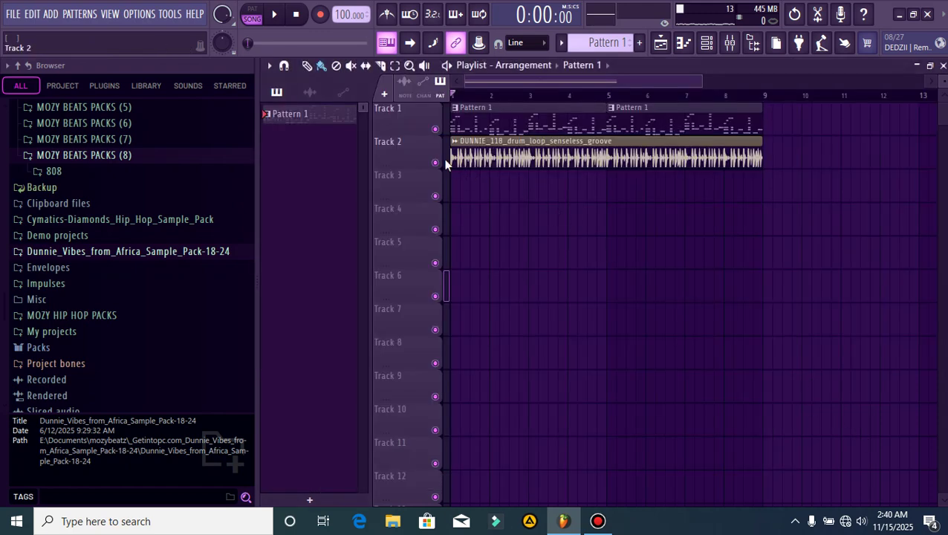
# - Play the arrangement with the channel rack shown, stop it, and reopen the Purity #3 instrument
pyautogui.press('space')
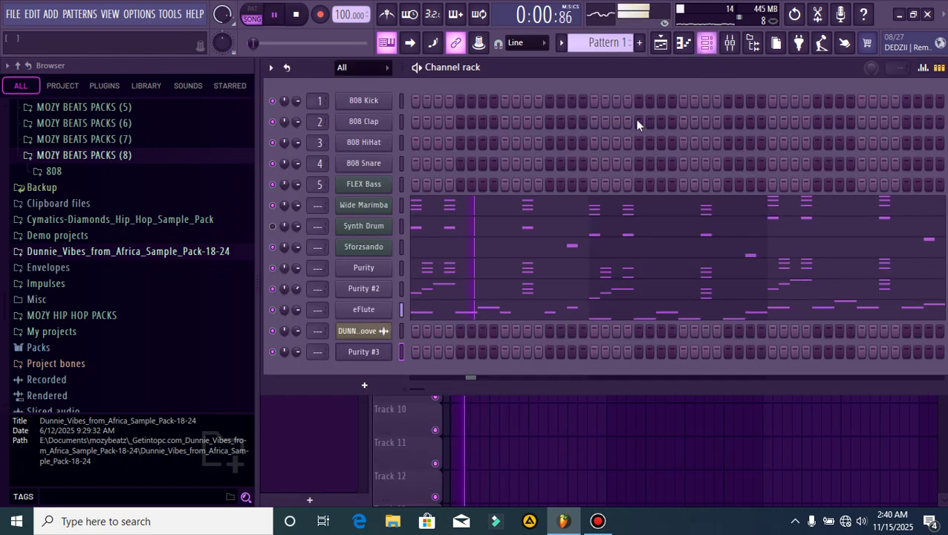
pyautogui.click(707, 42)
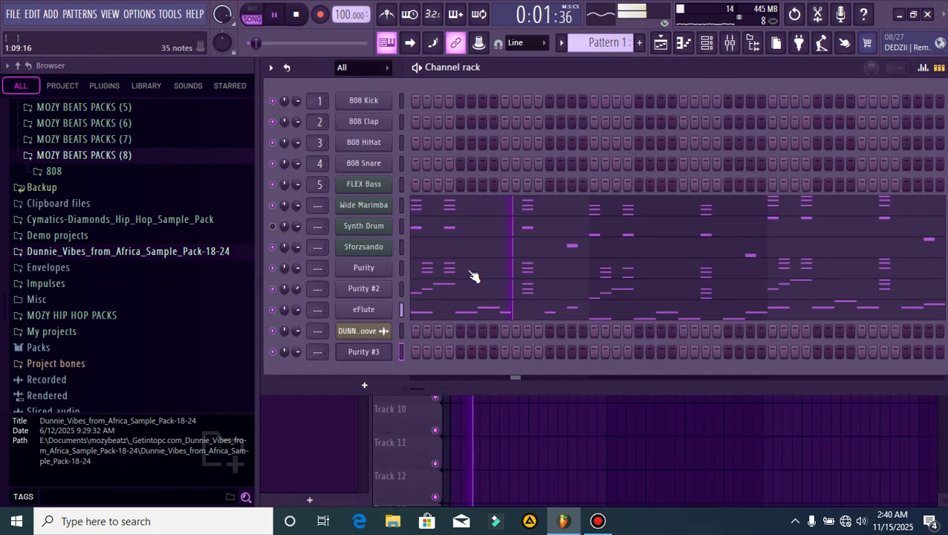
pyautogui.press('space')
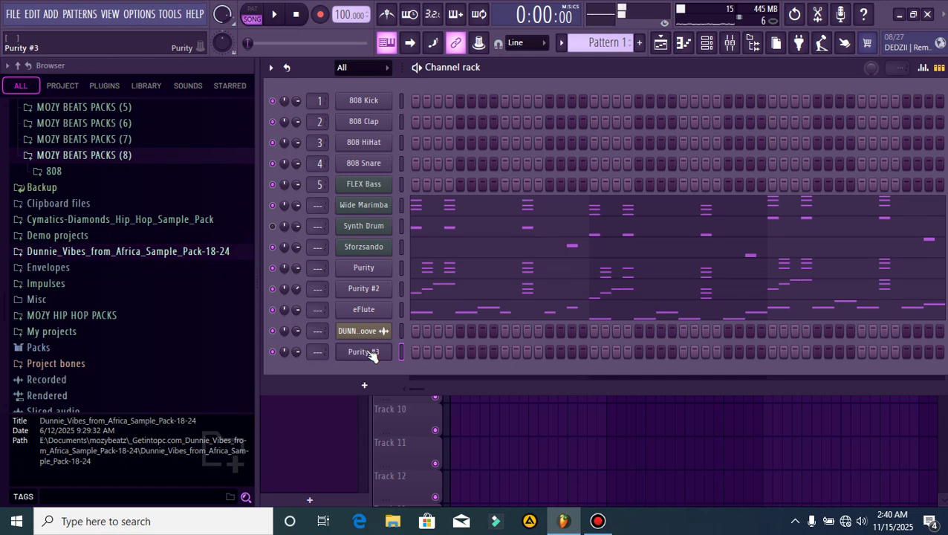
pyautogui.click(364, 352)
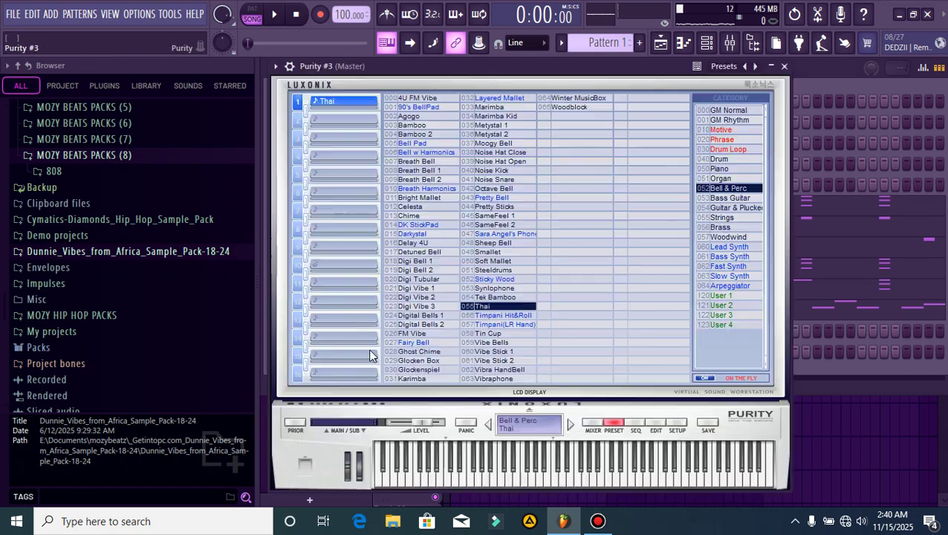
# - Audition the Timpani Hit&Roll, Timpani(LR Hand), Synlophone, Ghost Chime and Noise Hat Open presets from Bell & Perc
pyautogui.click(496, 315)
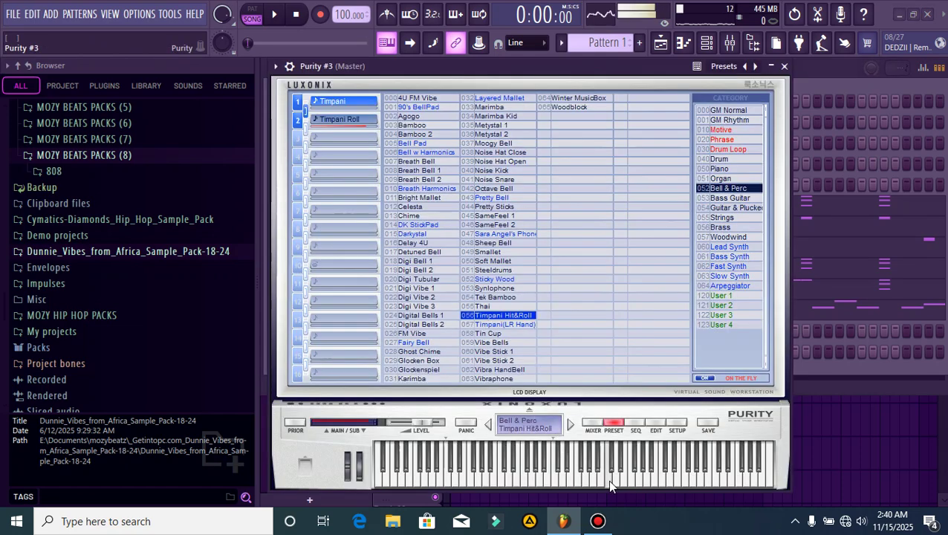
pyautogui.click(449, 477)
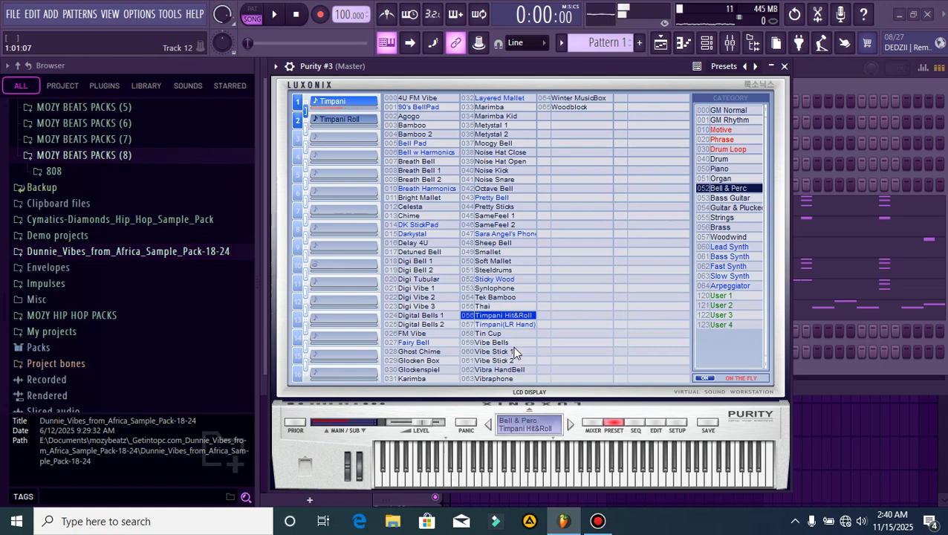
pyautogui.click(509, 324)
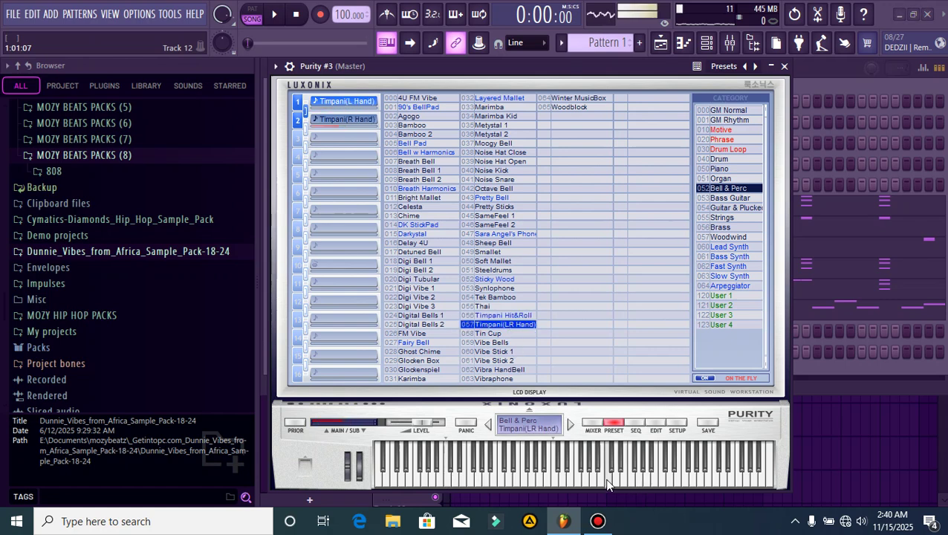
pyautogui.click(505, 289)
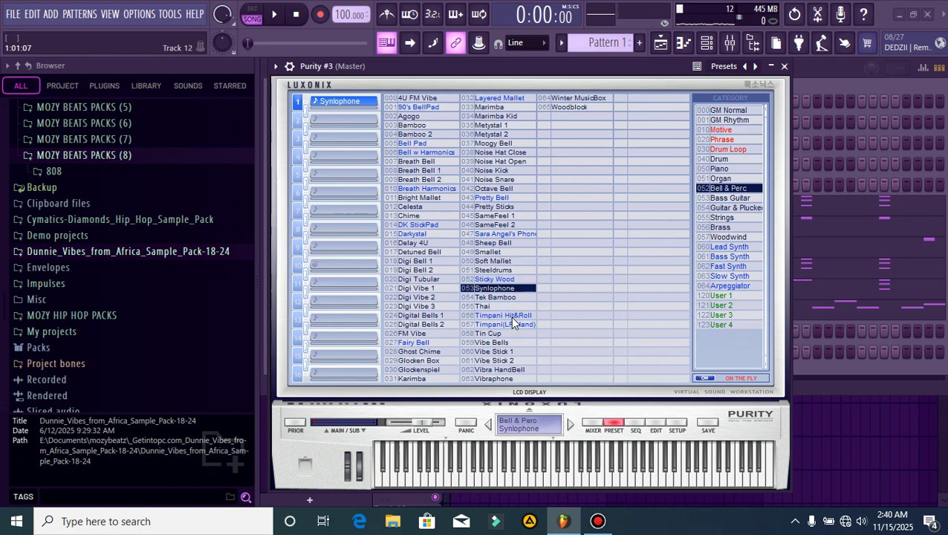
pyautogui.click(421, 352)
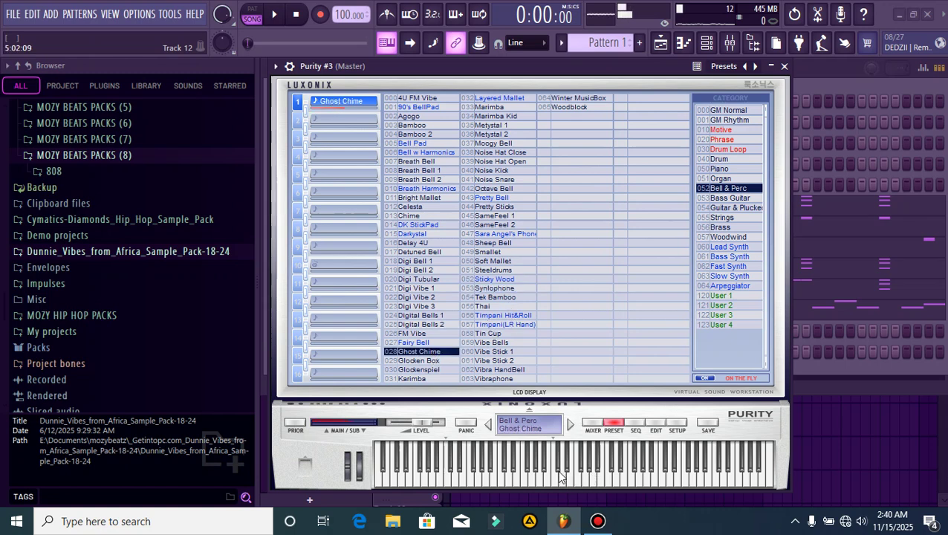
pyautogui.click(501, 162)
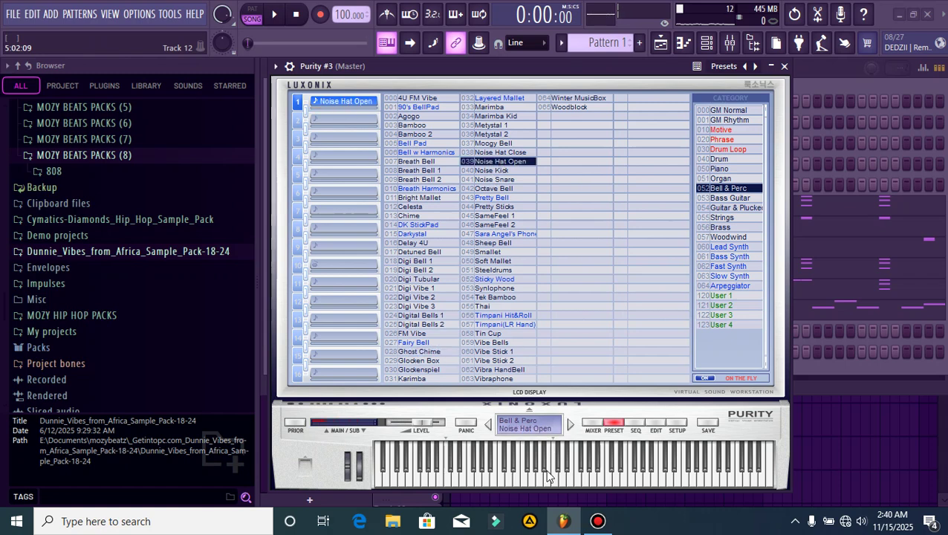
# - Audition the Woodblock and Sticky Wood presets from Bell & Perc on the instrument's keyboard
pyautogui.click(567, 108)
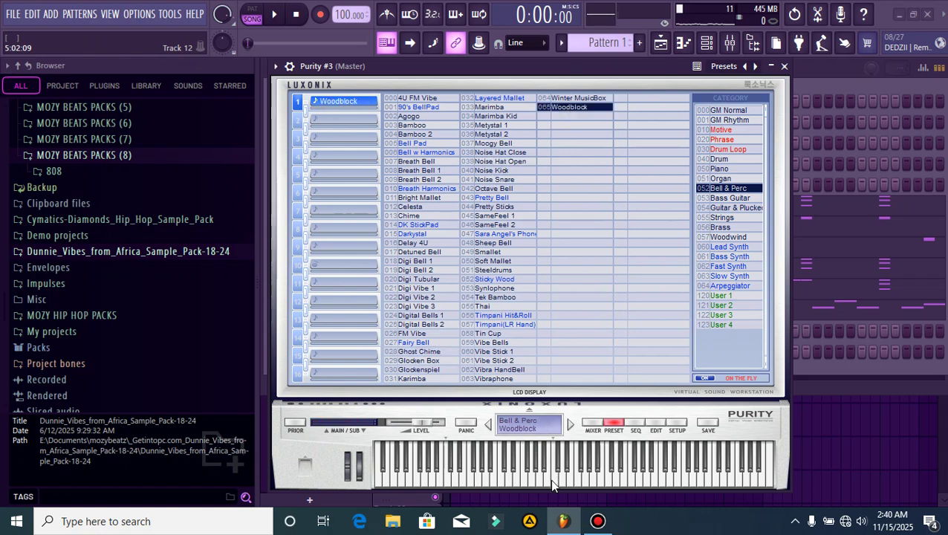
pyautogui.click(476, 485)
pyautogui.moveTo(529, 491); pyautogui.dragTo(535, 491)
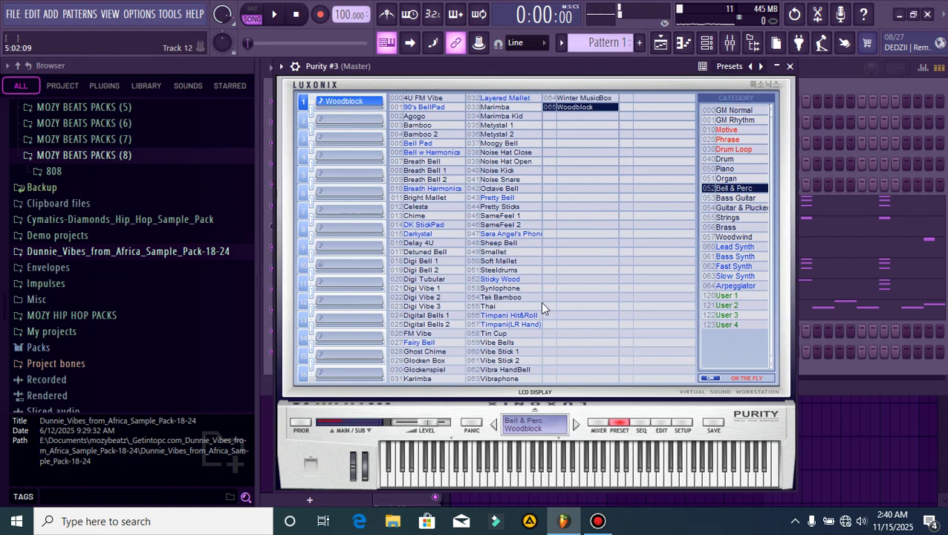
pyautogui.click(526, 233)
pyautogui.click(508, 484)
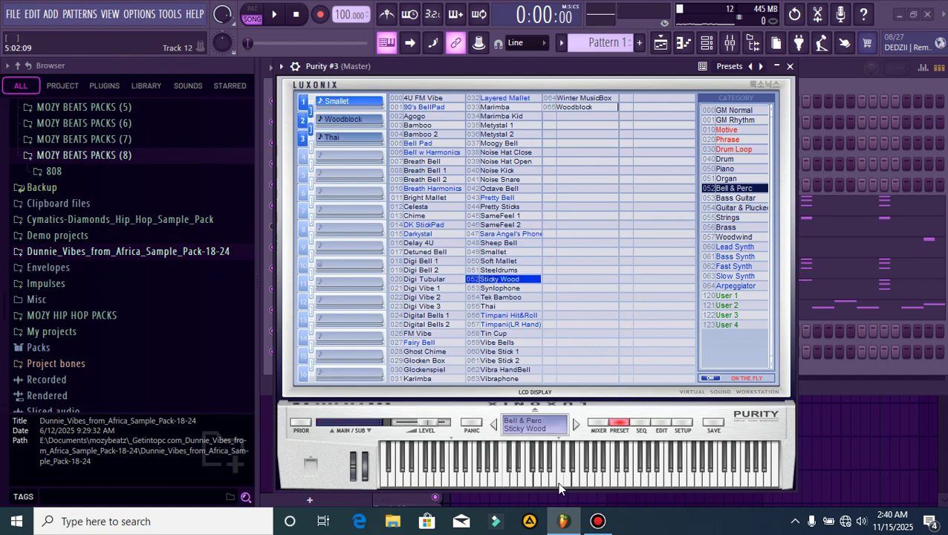
pyautogui.press('F5')
pyautogui.click(706, 43)
pyautogui.click(707, 42)
pyautogui.click(707, 42)
pyautogui.click(378, 355)
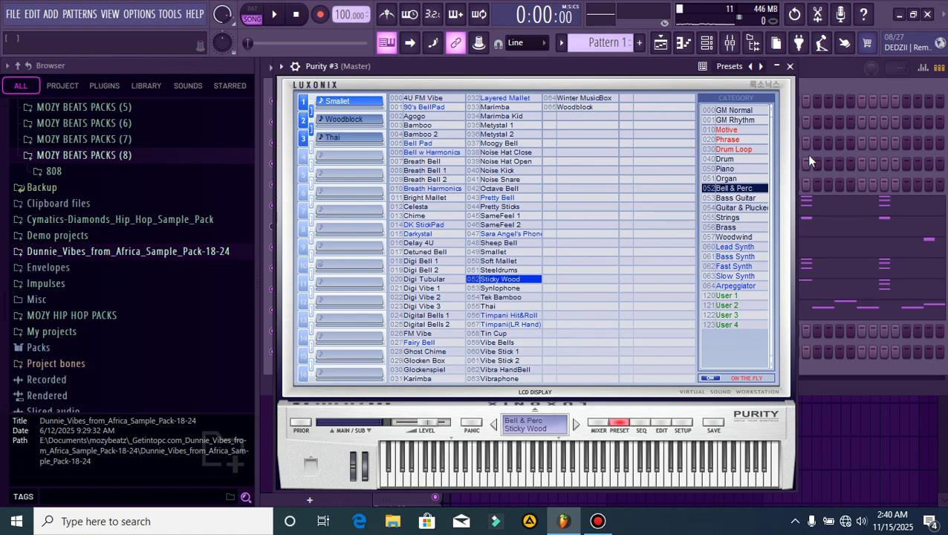
# - Switch Purity #3 to the Bass Guitar category and audition the Wah Bass 1 preset with several notes
pyautogui.click(751, 198)
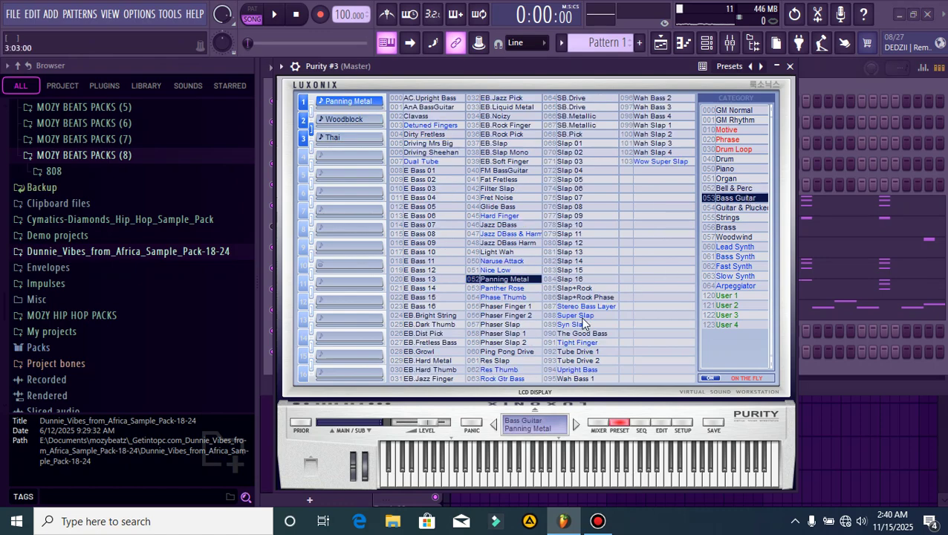
pyautogui.click(581, 380)
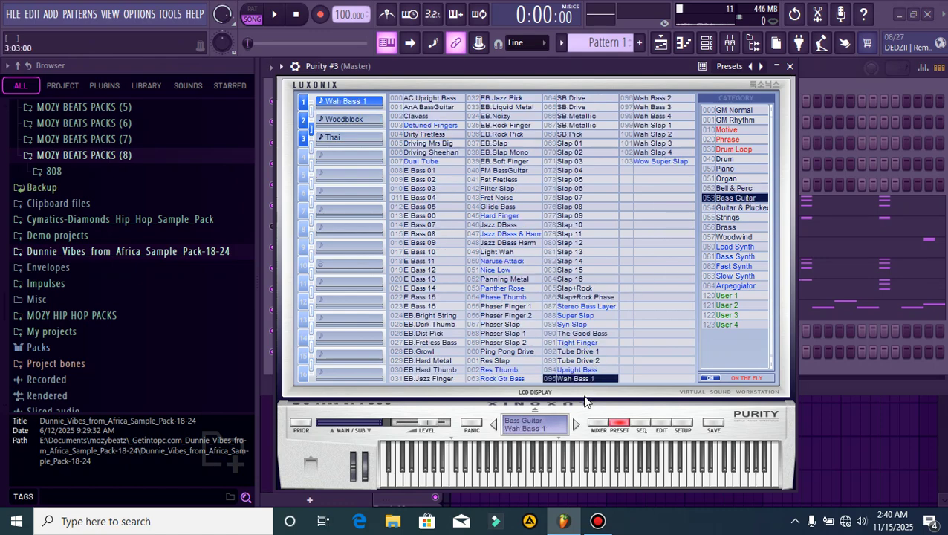
pyautogui.click(549, 483)
pyautogui.click(497, 475)
pyautogui.click(480, 479)
# - Audition the Jazz DBass & Harm preset with a run of notes, and load and try the Dual Tube preset
pyautogui.click(510, 238)
pyautogui.click(554, 486)
pyautogui.click(520, 480)
pyautogui.click(561, 482)
pyautogui.click(571, 477)
pyautogui.click(580, 476)
pyautogui.click(559, 485)
pyautogui.click(571, 481)
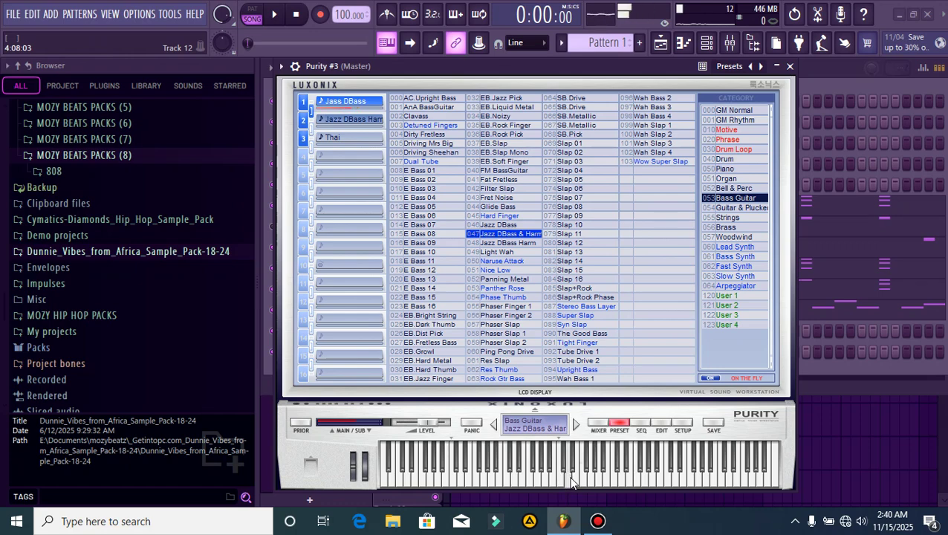
pyautogui.click(572, 479)
pyautogui.click(551, 479)
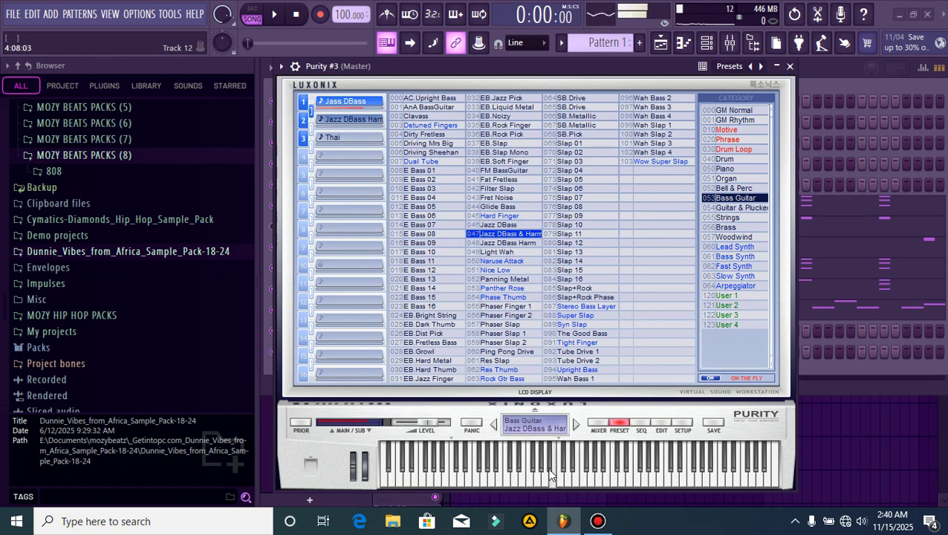
pyautogui.click(419, 163)
pyautogui.click(585, 480)
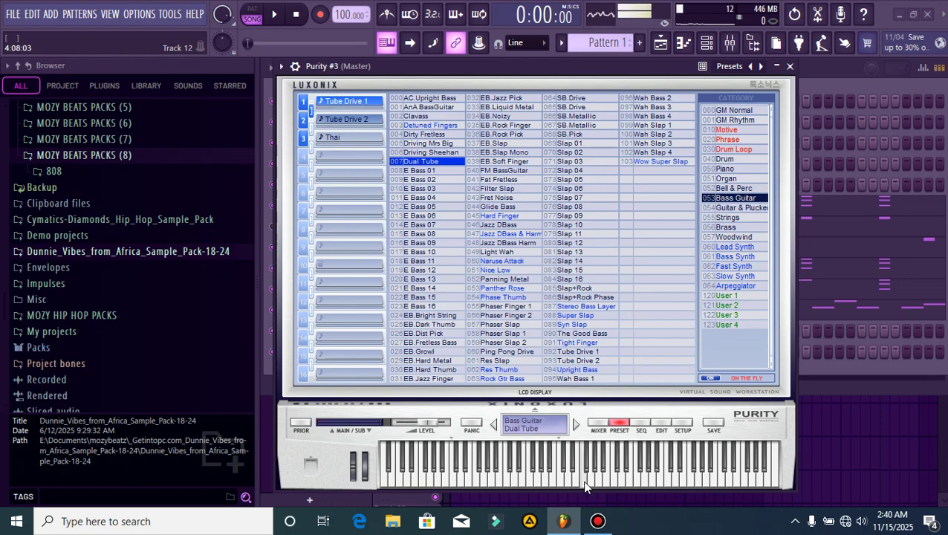
# - Compare the Bell & Perc and Guitar & Plucked sound categories in Purity #3, settling on Guitar & Plucked
pyautogui.click(746, 191)
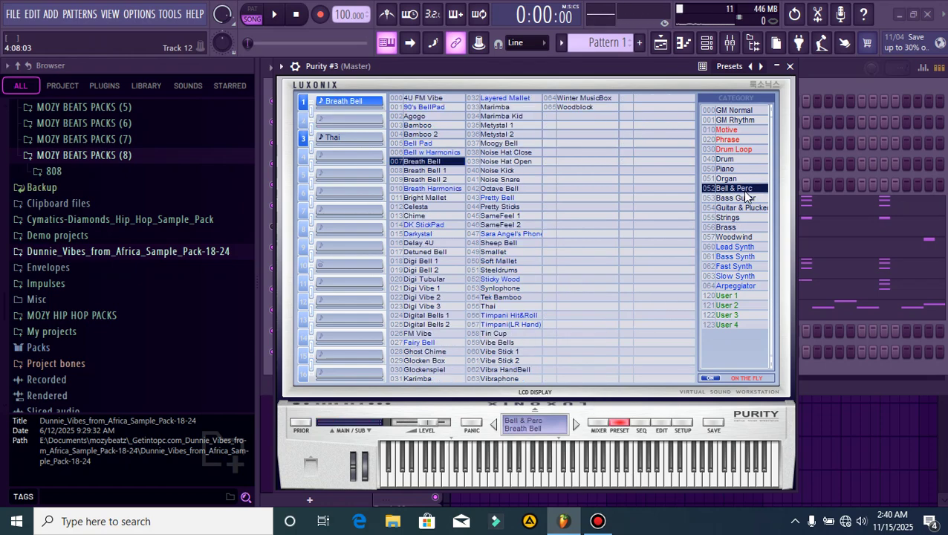
pyautogui.click(746, 208)
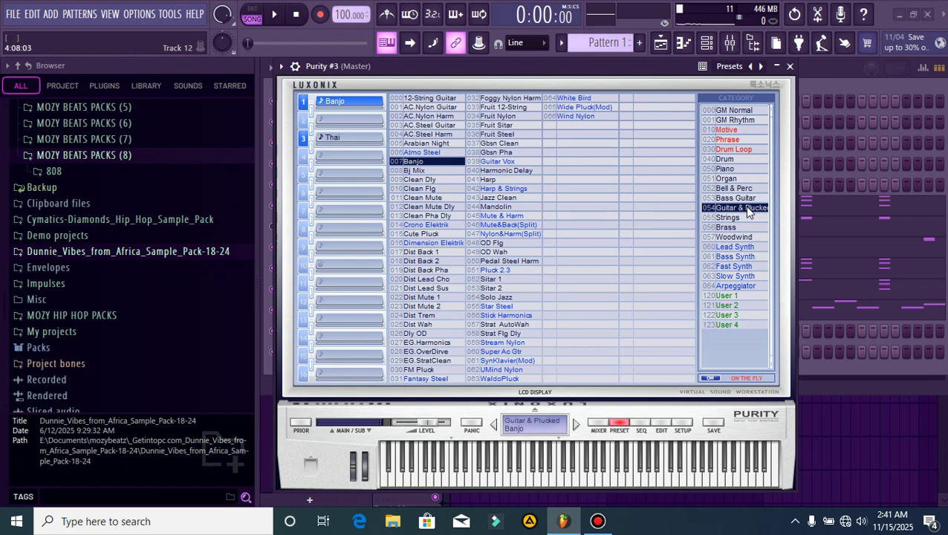
pyautogui.click(745, 190)
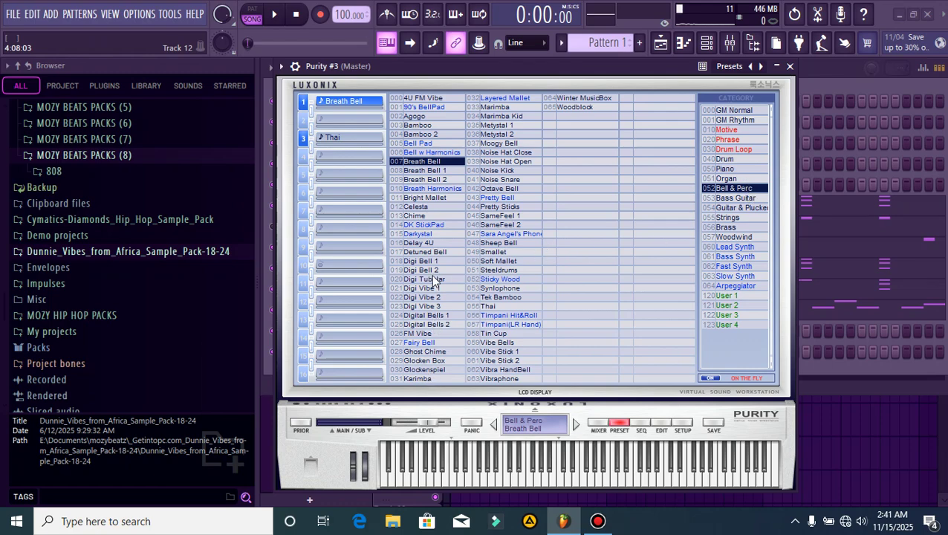
pyautogui.click(743, 208)
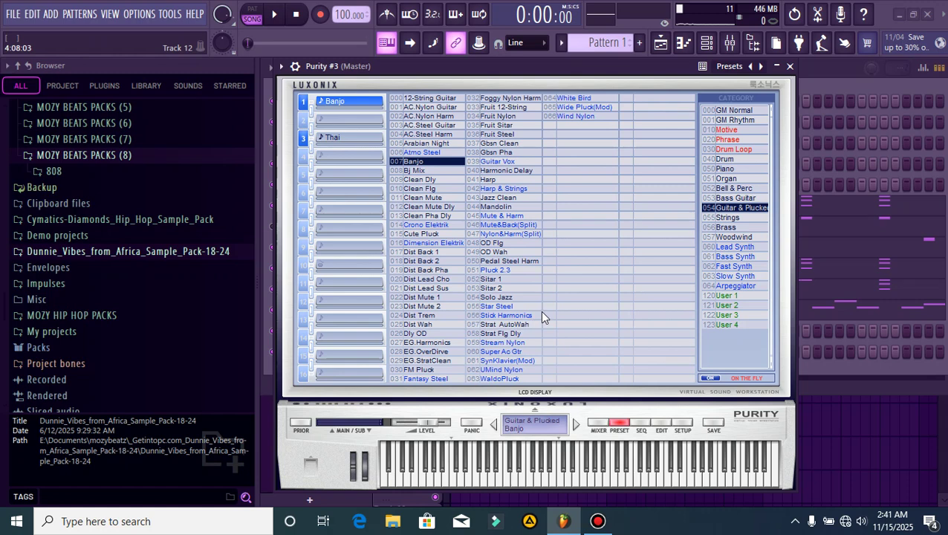
# - Load the Dimension Elektrik guitar preset and audition it on the plugin keyboard along with the song
pyautogui.click(434, 245)
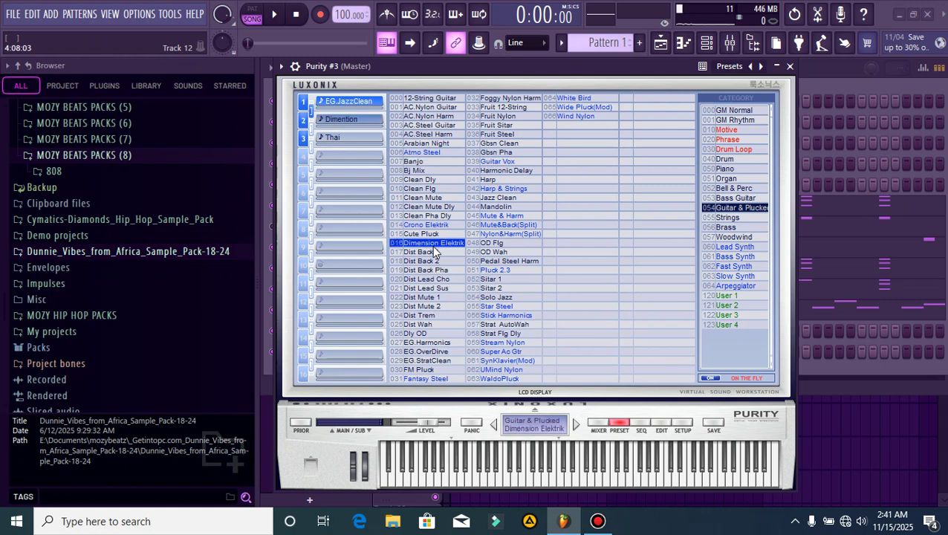
pyautogui.click(562, 476)
pyautogui.click(534, 479)
pyautogui.click(539, 481)
pyautogui.press('space')
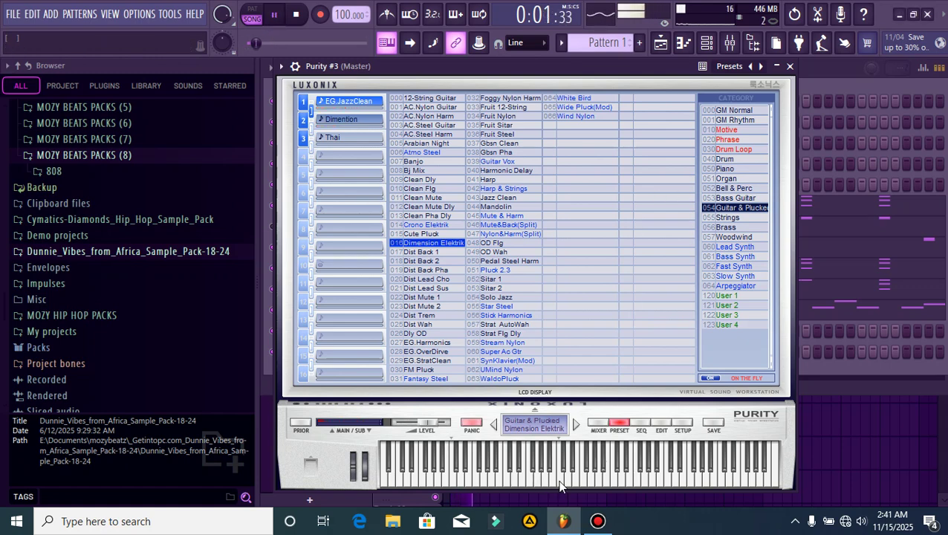
pyautogui.click(595, 479)
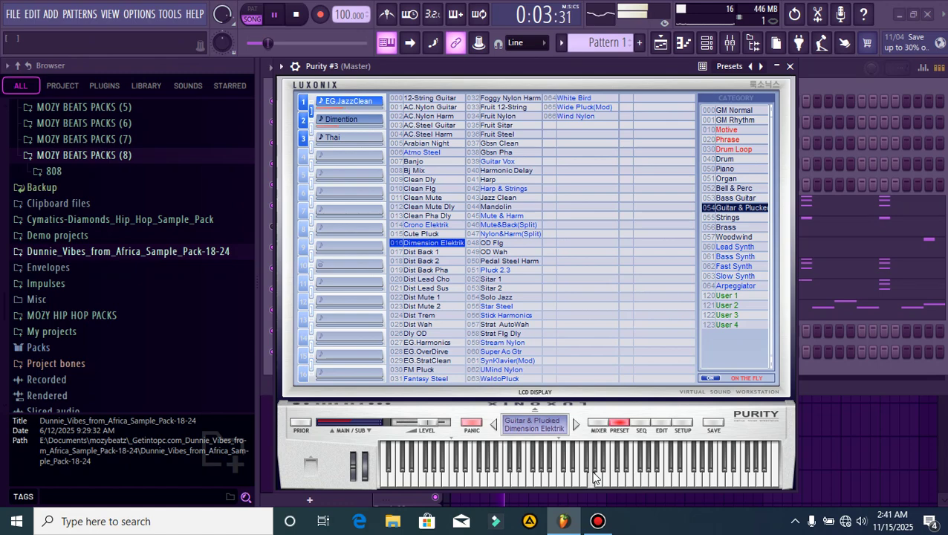
# - Switch Purity #3 to the Woodwind category and try the Woodwind Orchestra, Bari Sax and Basoon Vib presets
pyautogui.click(743, 238)
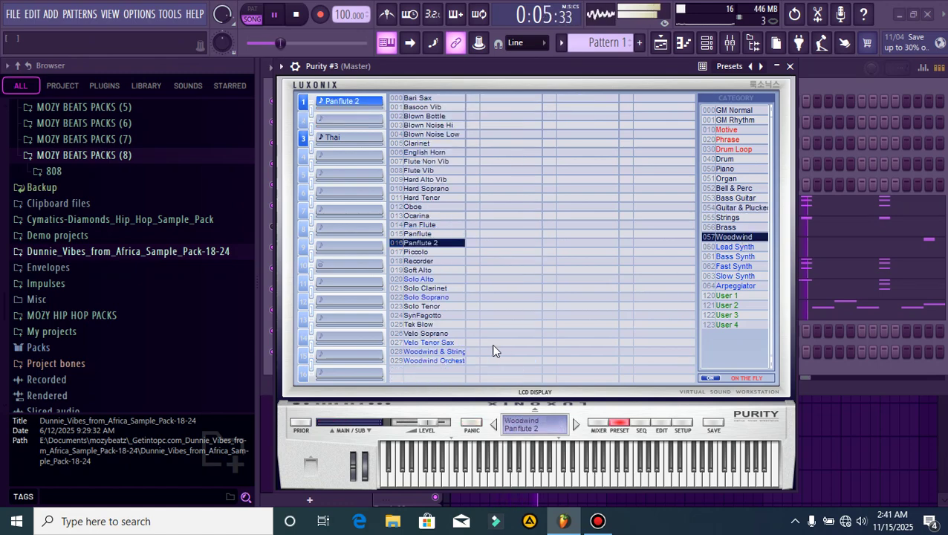
pyautogui.click(435, 360)
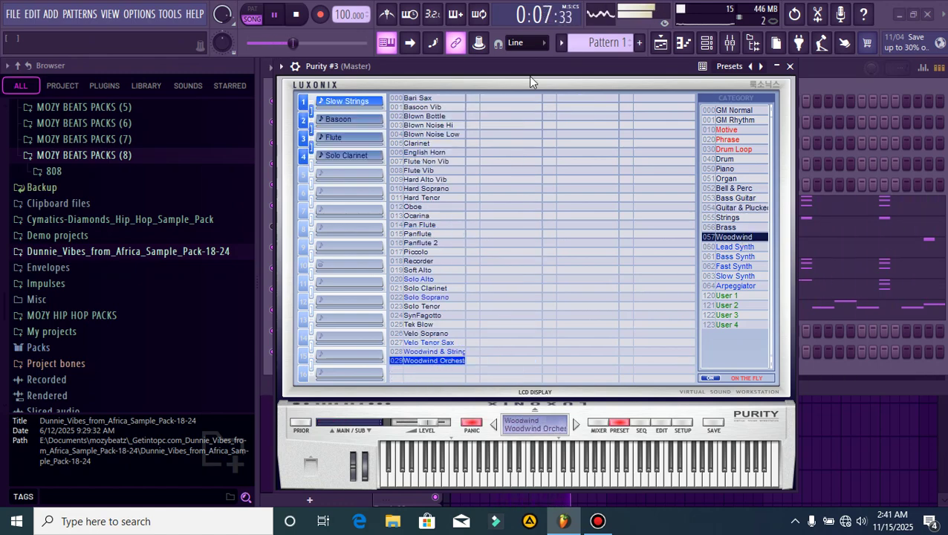
pyautogui.press('space')
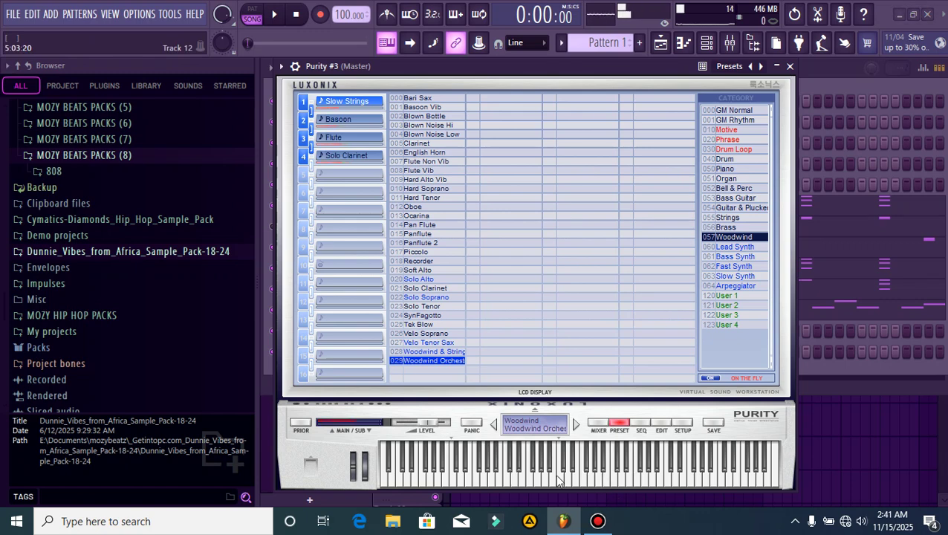
pyautogui.click(425, 99)
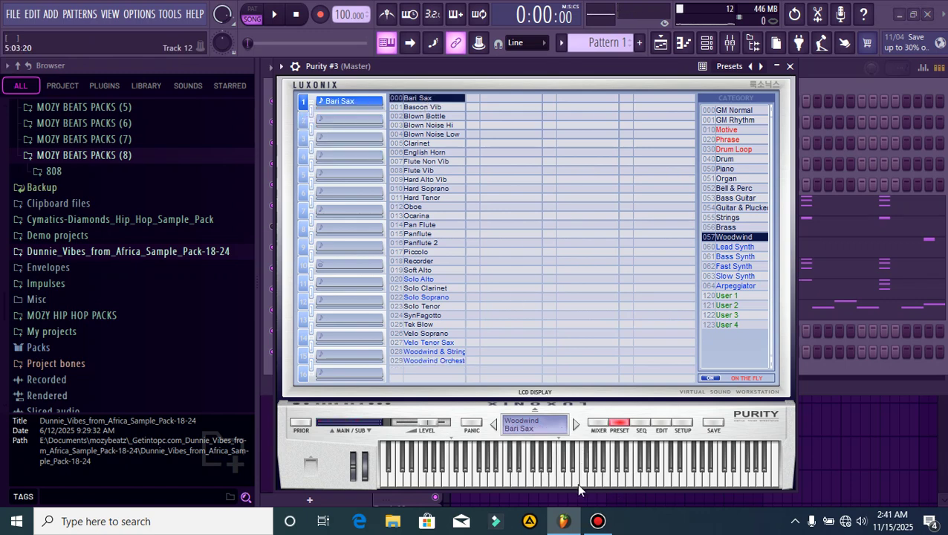
pyautogui.click(441, 109)
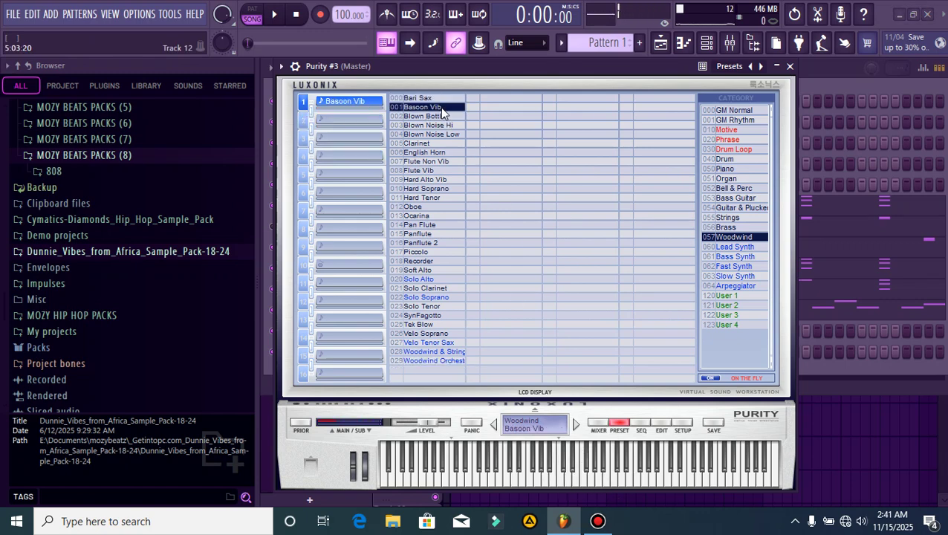
pyautogui.click(557, 499)
# - Reopen Purity #3 from the channel rack and load the Blown Bottle preset
pyautogui.click(706, 45)
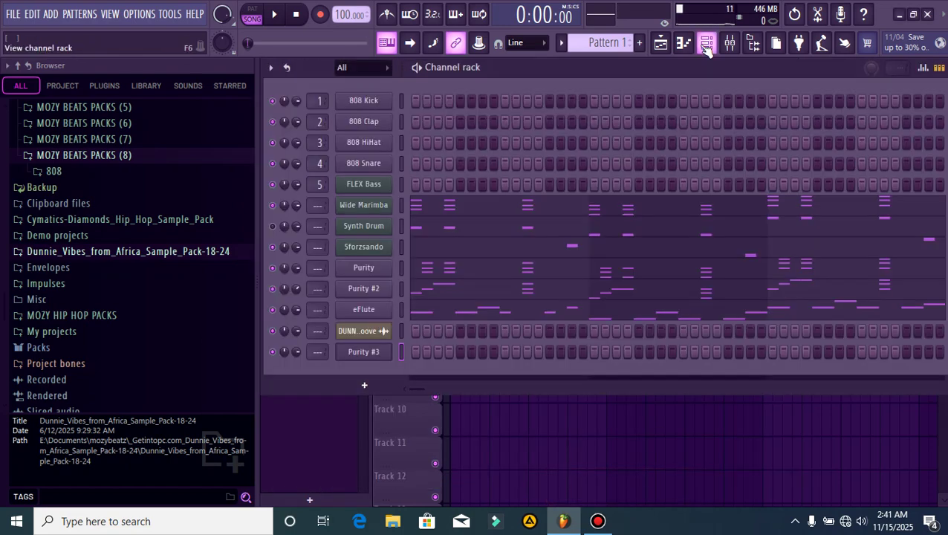
pyautogui.click(362, 351)
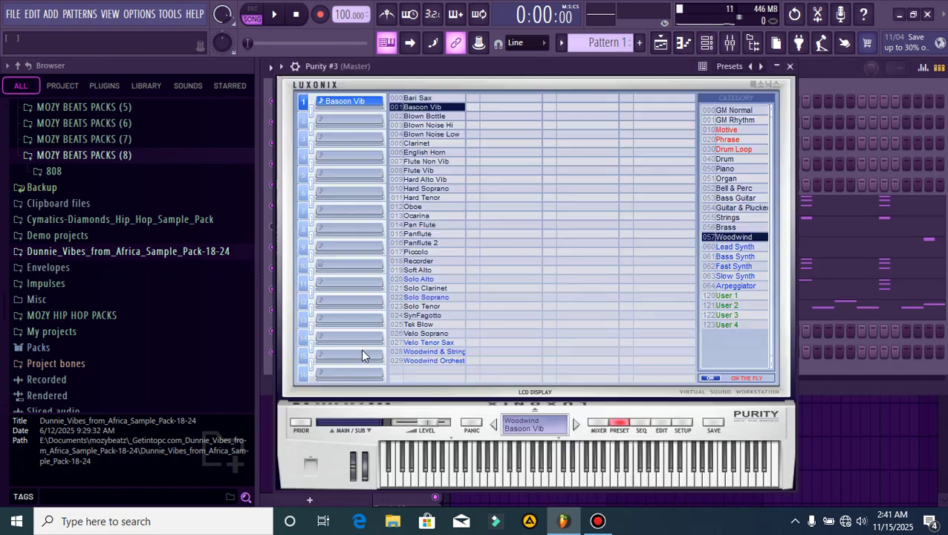
pyautogui.click(420, 116)
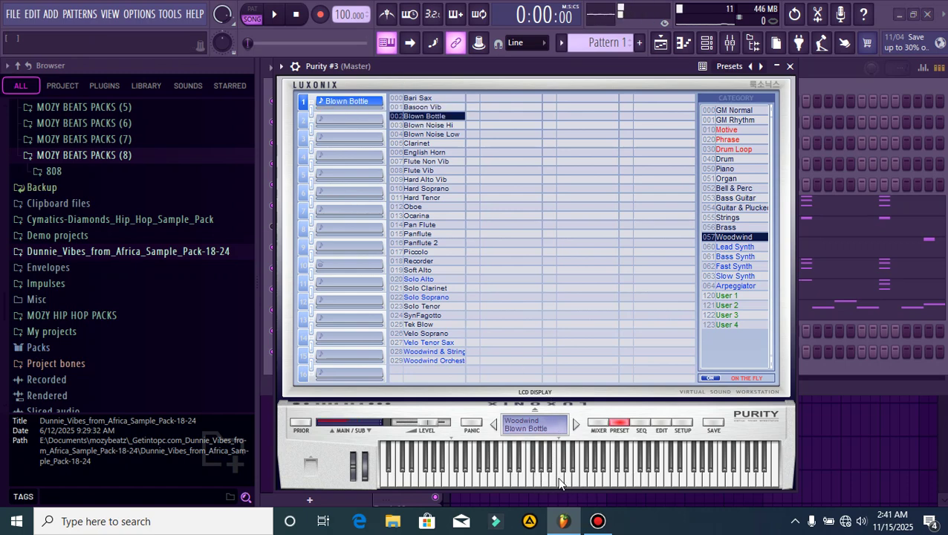
# - Open the Purity #3 piano roll and place a one-step C6 note at step 11 of bar 1
pyautogui.click(285, 68)
pyautogui.click(293, 83)
pyautogui.press('space')
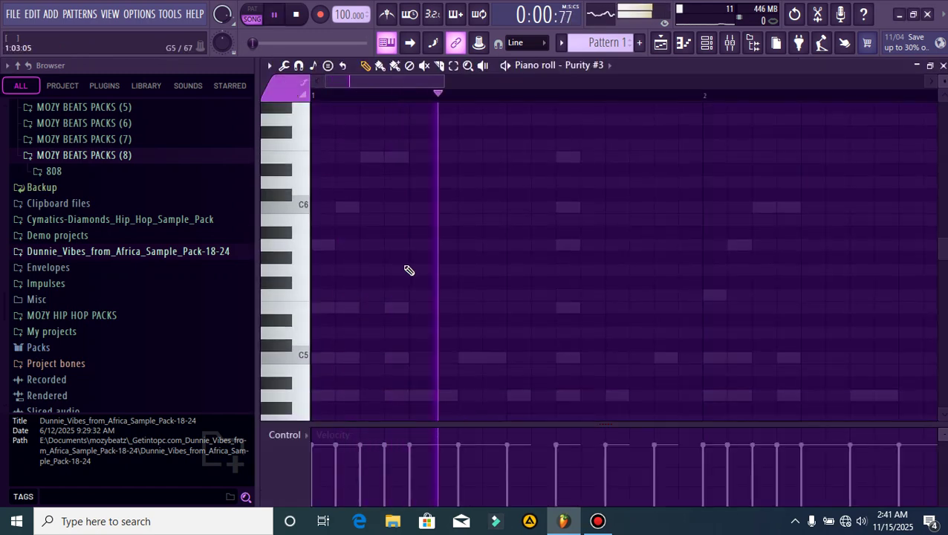
pyautogui.click(307, 207)
pyautogui.press('space')
pyautogui.press('space')
pyautogui.click(565, 208)
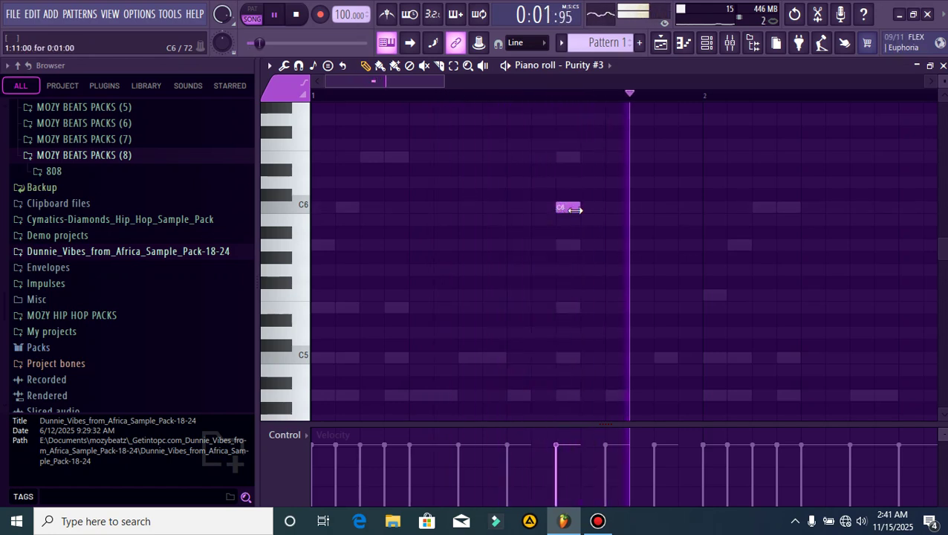
# - Continue the bar 1 melody with one-step notes E6, D6 and C6 at steps 13, 14 and 15
pyautogui.click(607, 158)
pyautogui.press('space')
pyautogui.click(659, 157)
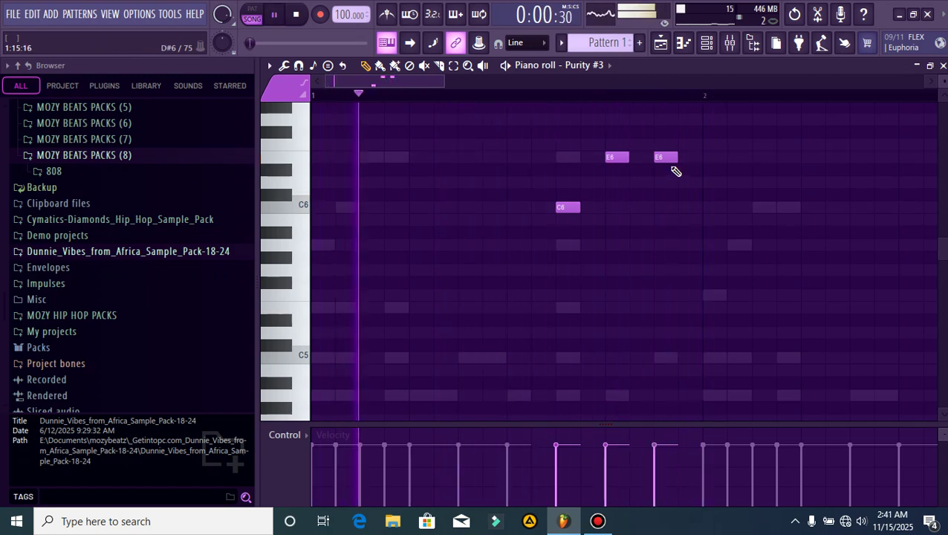
pyautogui.moveTo(663, 158); pyautogui.dragTo(643, 185)
pyautogui.press('space')
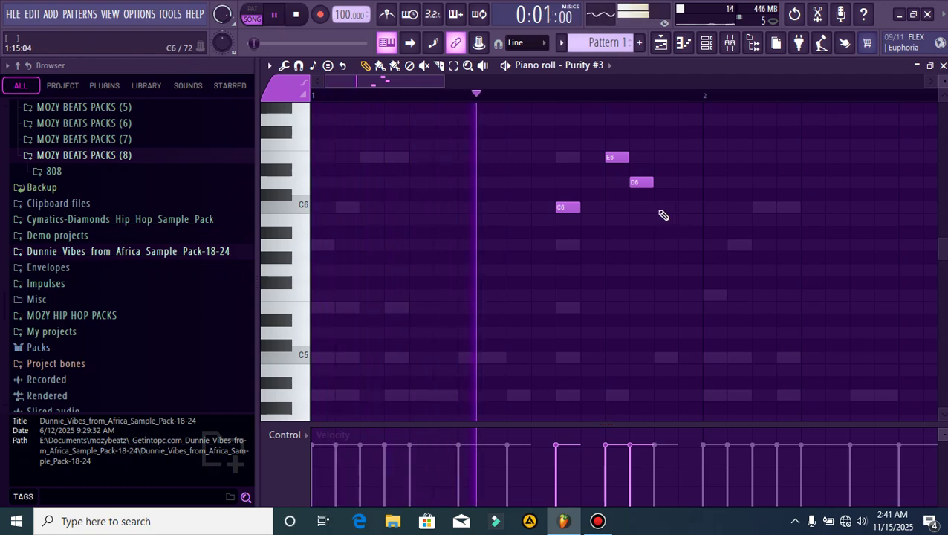
pyautogui.click(664, 209)
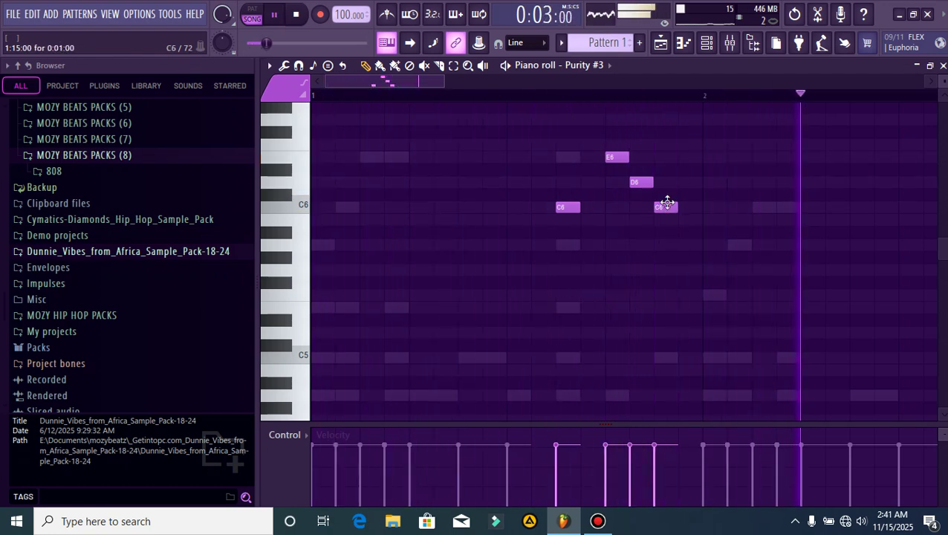
# - Place a one-step G6 note at step 11 of bar 3 in the Purity #3 piano roll
pyautogui.scroll(-2, 644, 98)
pyautogui.scroll(-3, 644, 99)
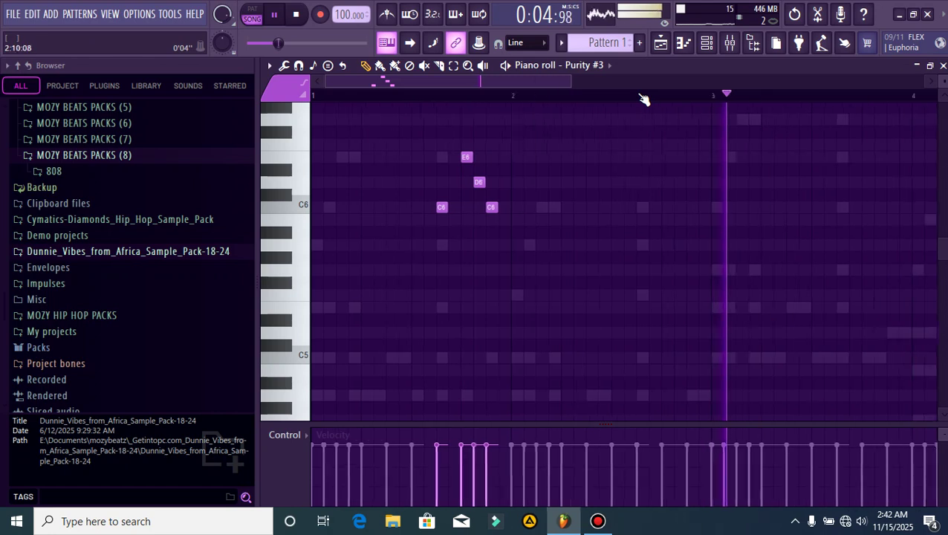
pyautogui.scroll(1, 794, 159)
pyautogui.click(813, 157)
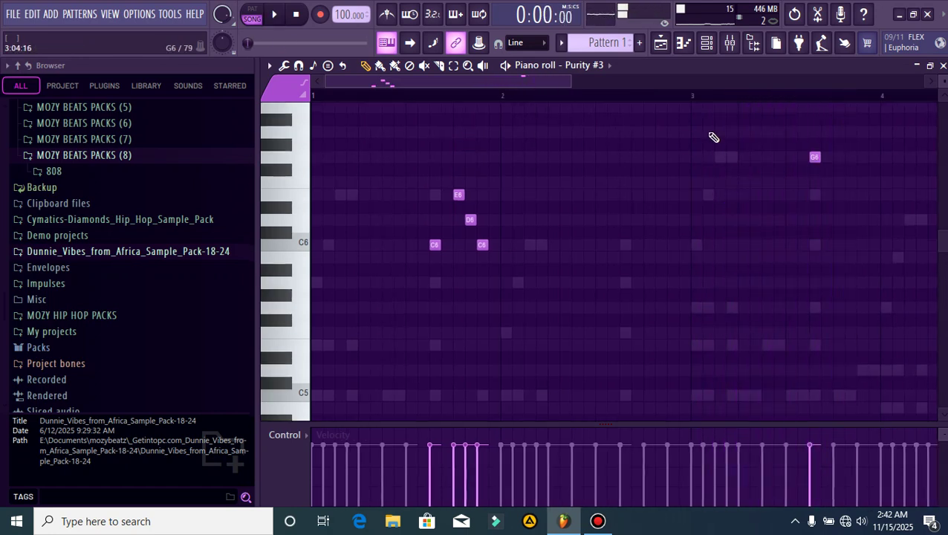
# - Add a one-step B6 note at step 13 of bar 3 and check it against playback
pyautogui.moveTo(547, 80); pyautogui.dragTo(574, 87)
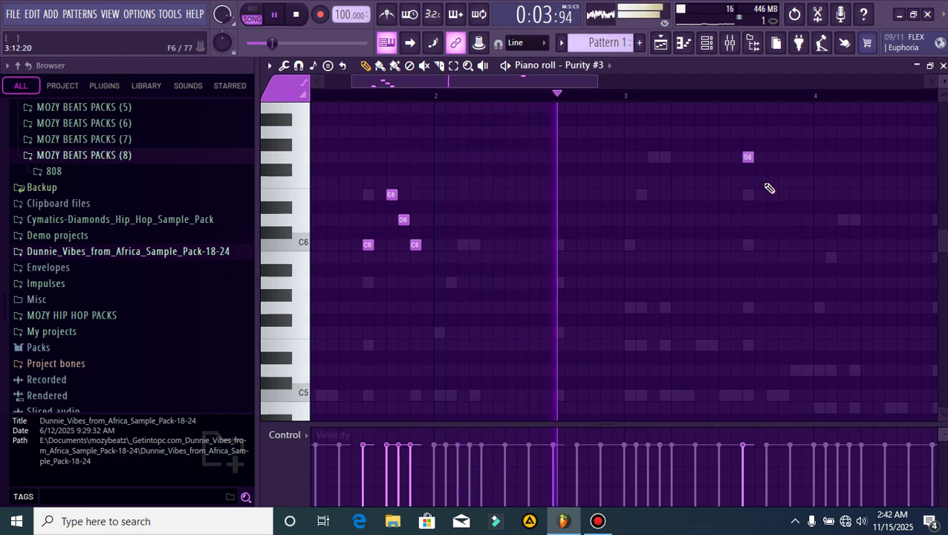
pyautogui.scroll(1, 768, 186)
pyautogui.click(761, 145)
pyautogui.press('space')
pyautogui.moveTo(764, 146); pyautogui.dragTo(776, 146)
pyautogui.press('space')
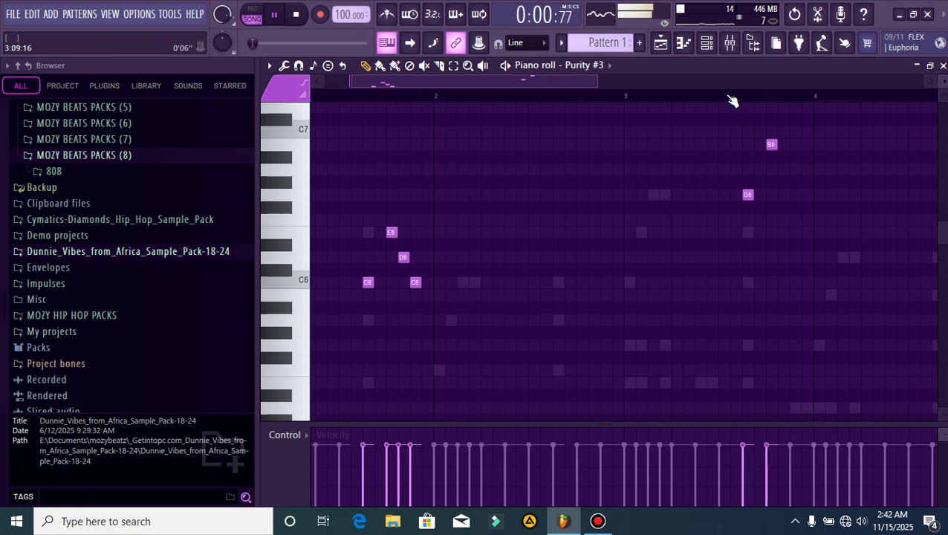
pyautogui.press('space')
pyautogui.moveTo(770, 144)
pyautogui.mouseDown()
pyautogui.moveTo(770, 195)
pyautogui.moveTo(769, 139)
pyautogui.mouseUp()
# - Replay the bar 3 phrase and finish it with one-step notes A6 and G6 at steps 14 and 15
pyautogui.press('space')
pyautogui.press('space')
pyautogui.press('space')
pyautogui.press('space')
pyautogui.press('space')
pyautogui.press('space')
pyautogui.press('space')
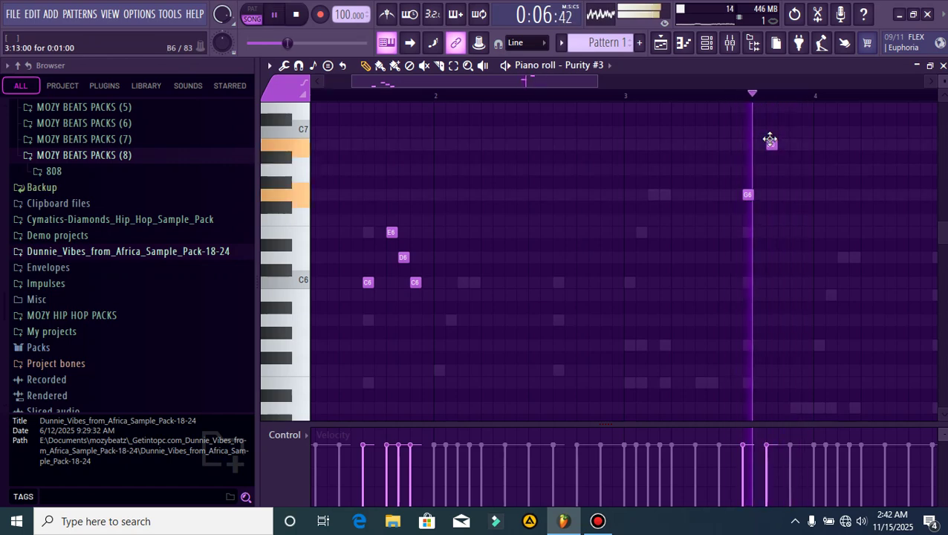
pyautogui.press('space')
pyautogui.press('space')
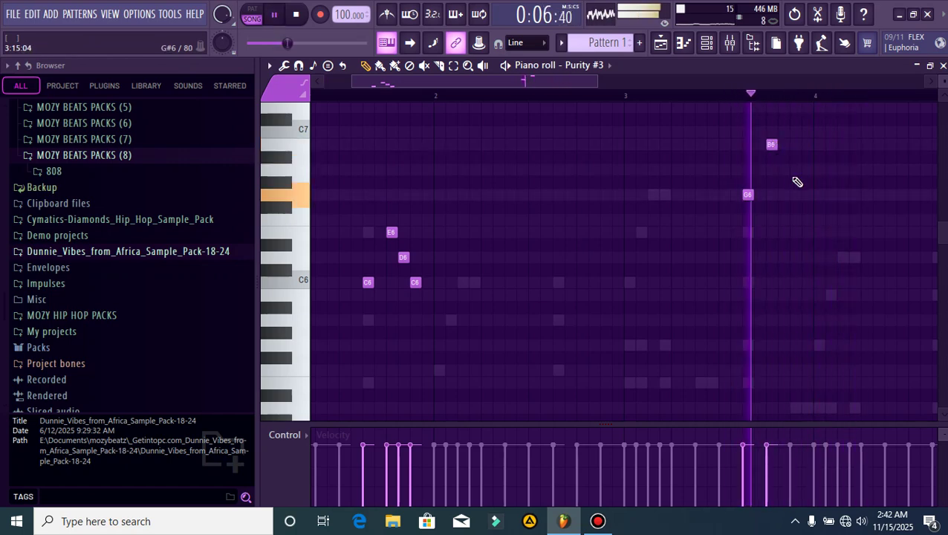
pyautogui.press('space')
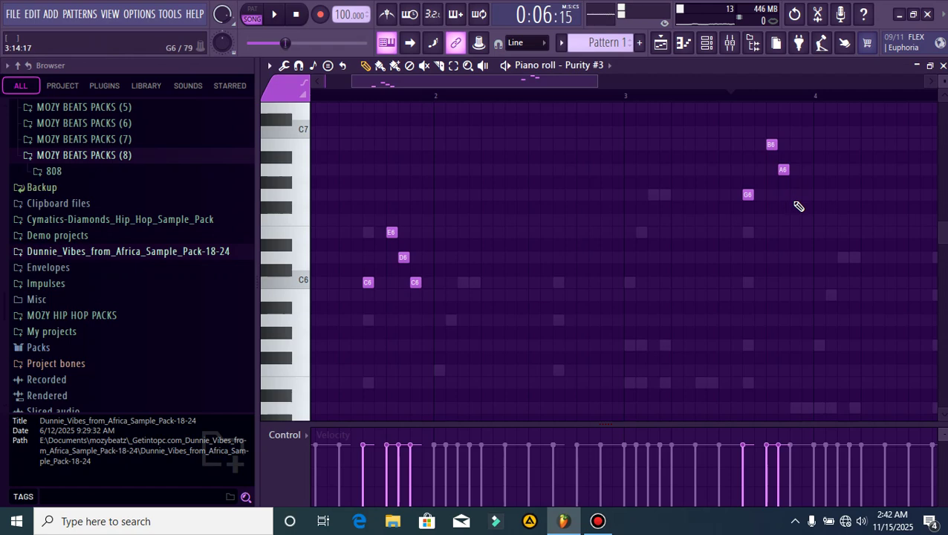
pyautogui.press('space')
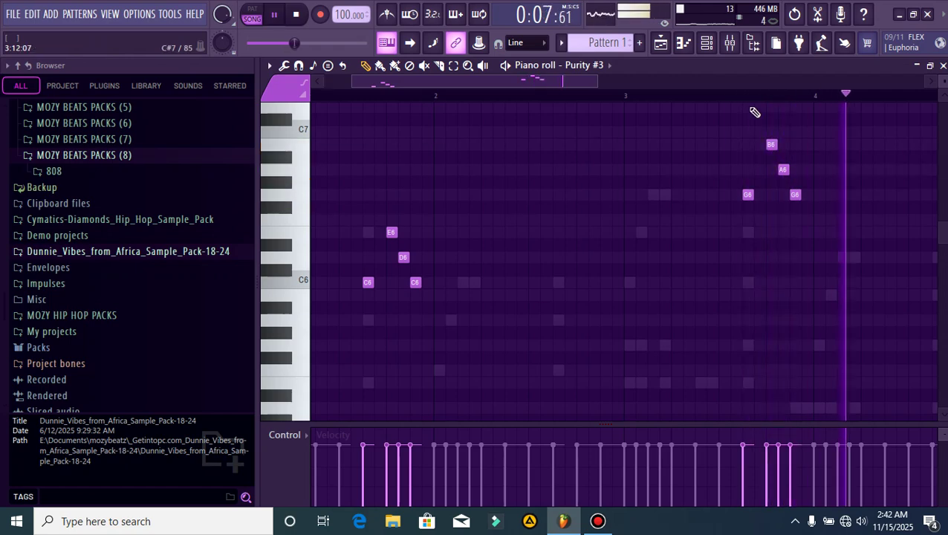
# - Transpose all of the Purity #3 melody notes down two octaves
pyautogui.scroll(-1, 755, 104)
pyautogui.scroll(-1, 755, 105)
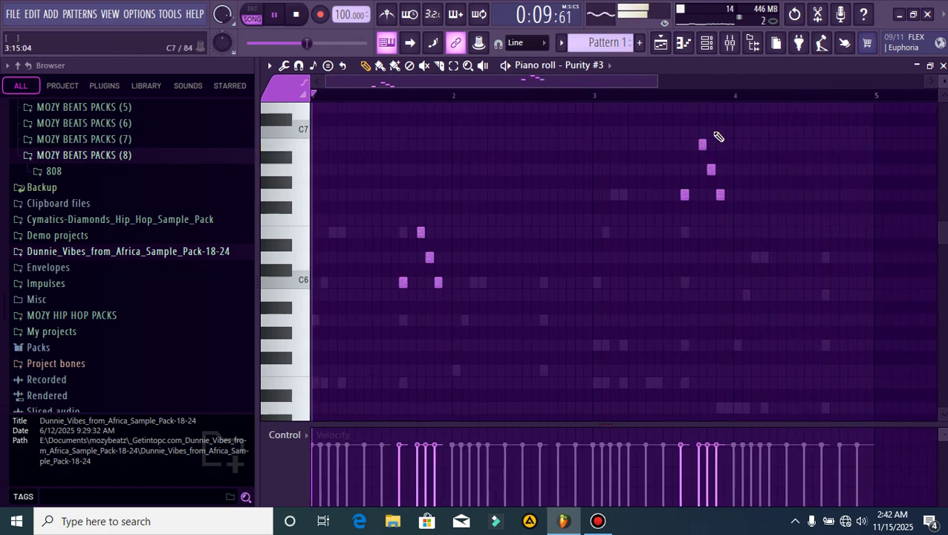
pyautogui.scroll(3, 702, 149)
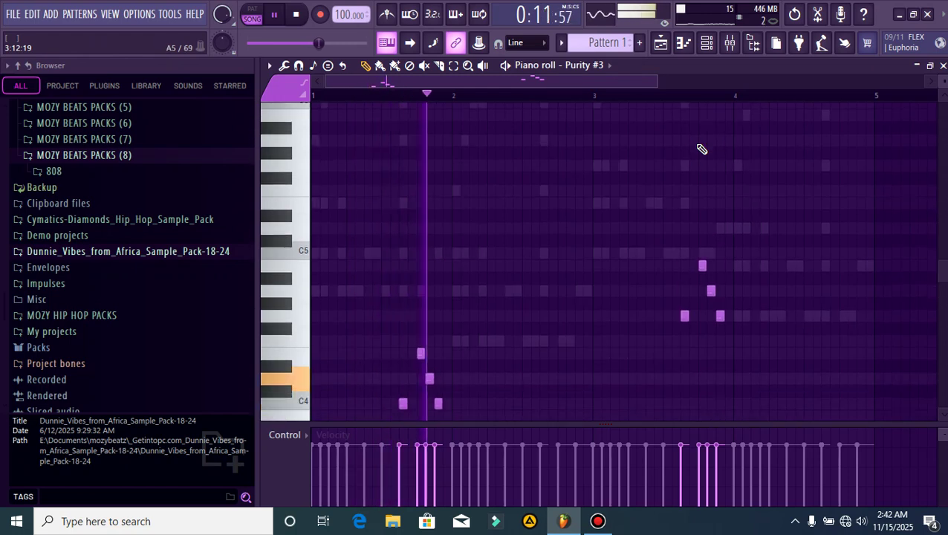
# - Close the piano roll and the Purity #3 plugin, and unmute the drum loop on Track 2 of the playlist
pyautogui.click(942, 66)
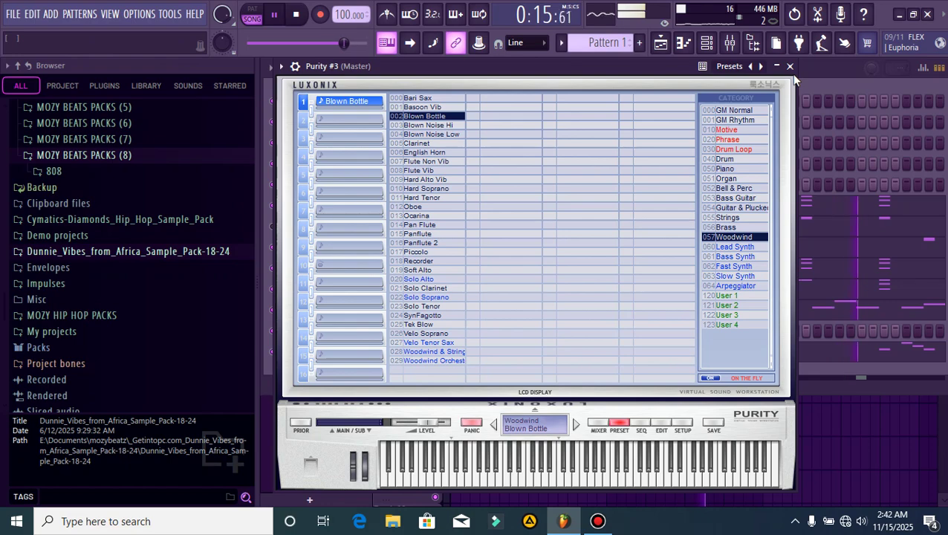
pyautogui.click(792, 67)
pyautogui.click(489, 442)
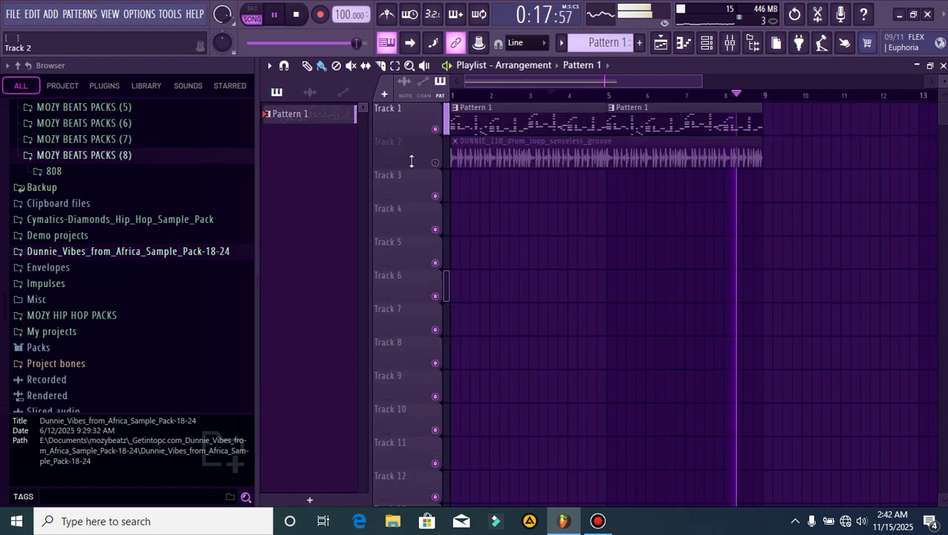
pyautogui.click(435, 163)
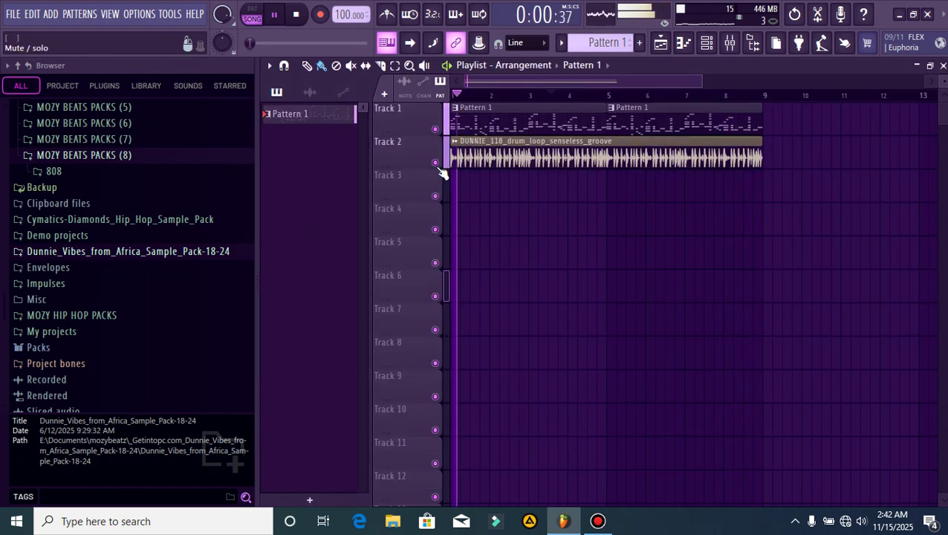
# - Mute the Purity #2 channel in the channel rack
pyautogui.click(706, 42)
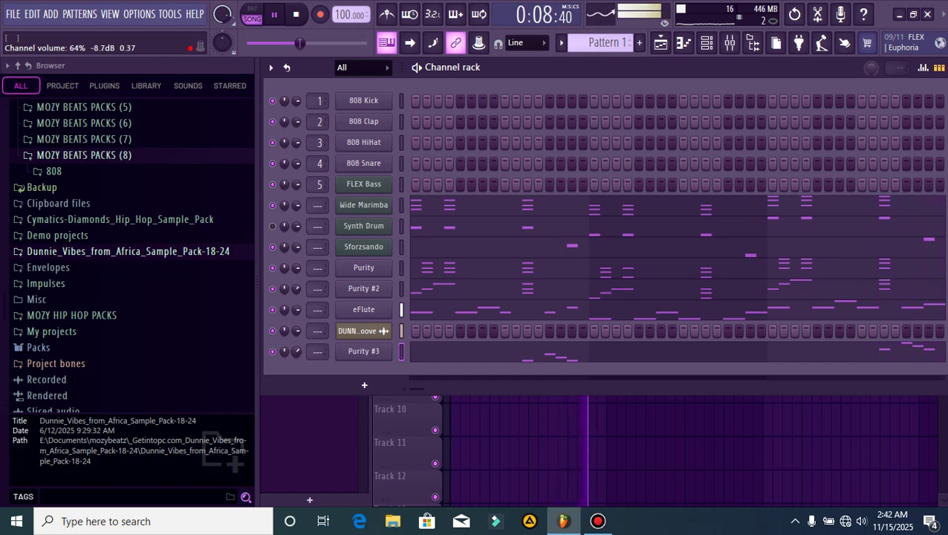
pyautogui.click(272, 289)
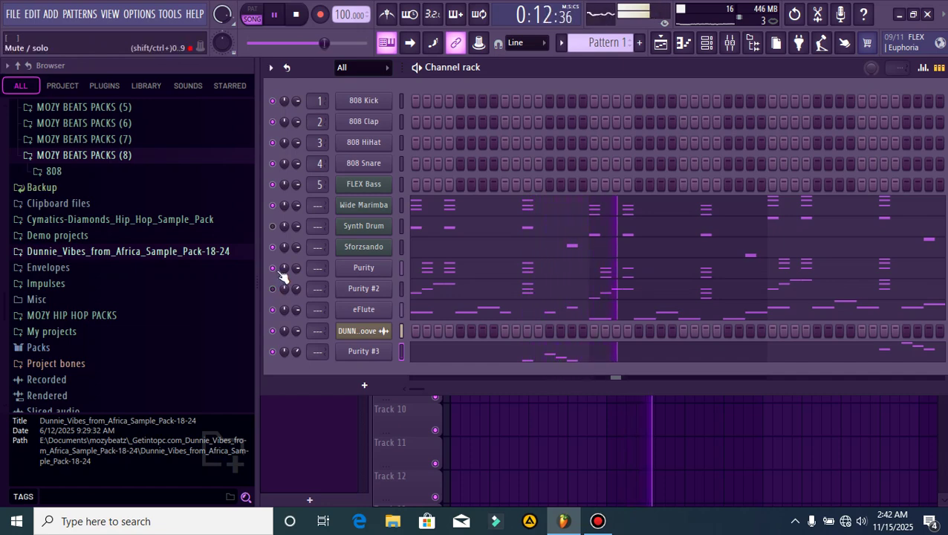
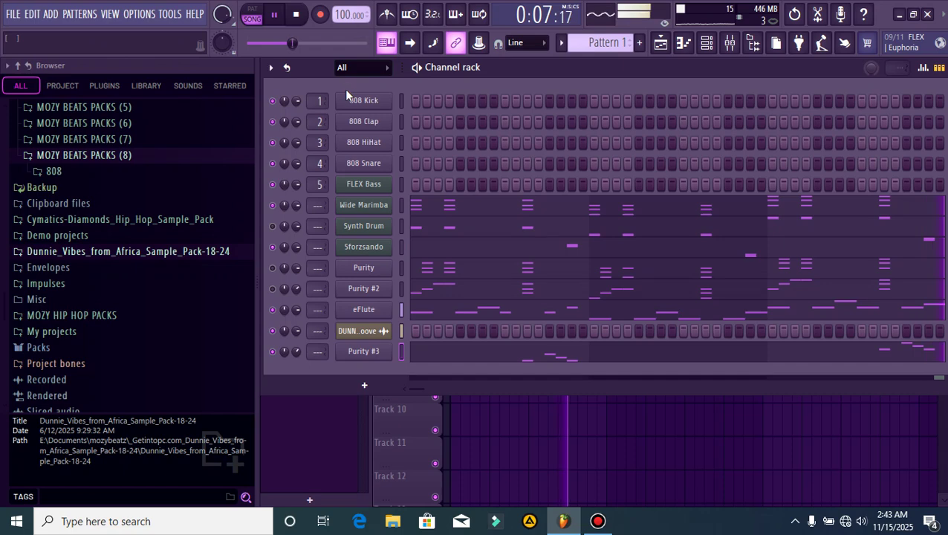
# - Add the hat 1 sample from the Hat folder of MOZY BEATS PACKS (6) as a new channel and start playback
pyautogui.press('space')
pyautogui.scroll(4, 132, 304)
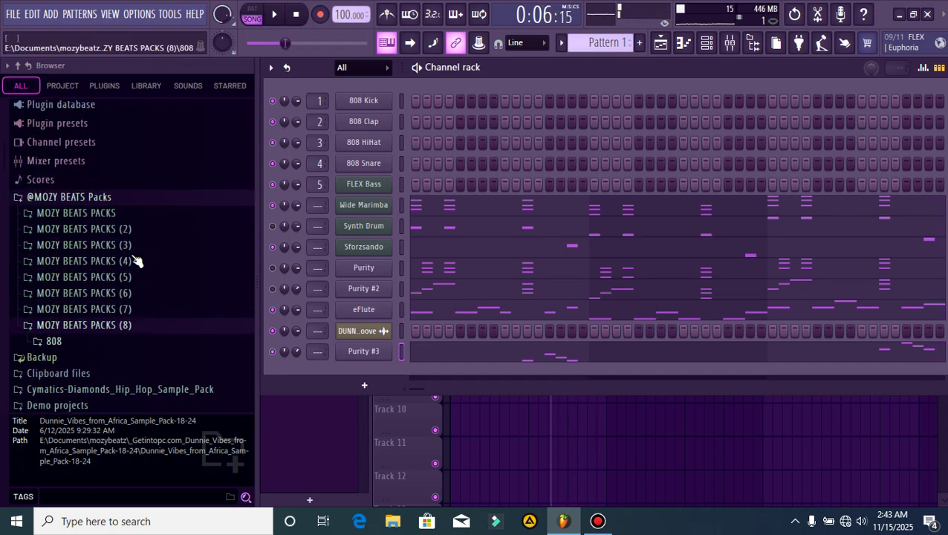
pyautogui.click(128, 299)
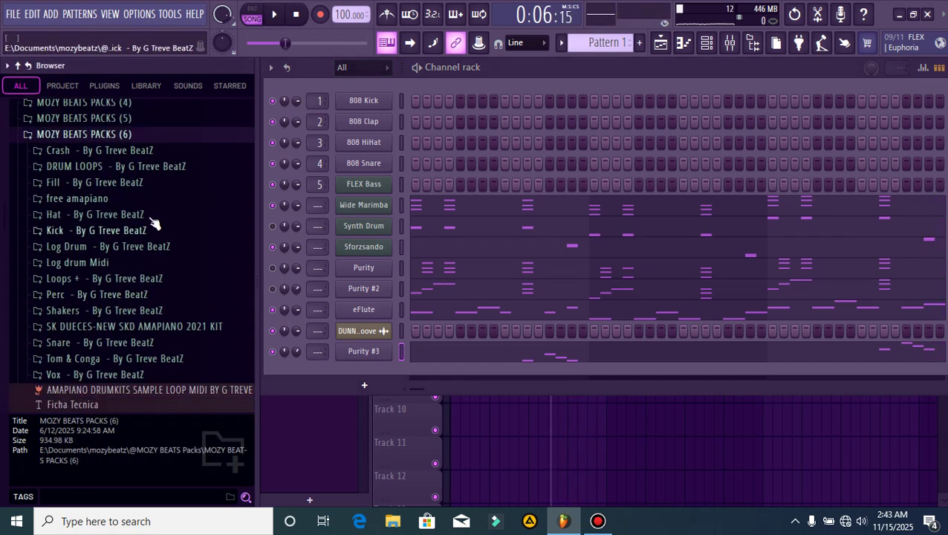
pyautogui.click(142, 214)
pyautogui.moveTo(119, 246); pyautogui.dragTo(553, 403)
pyautogui.press('space')
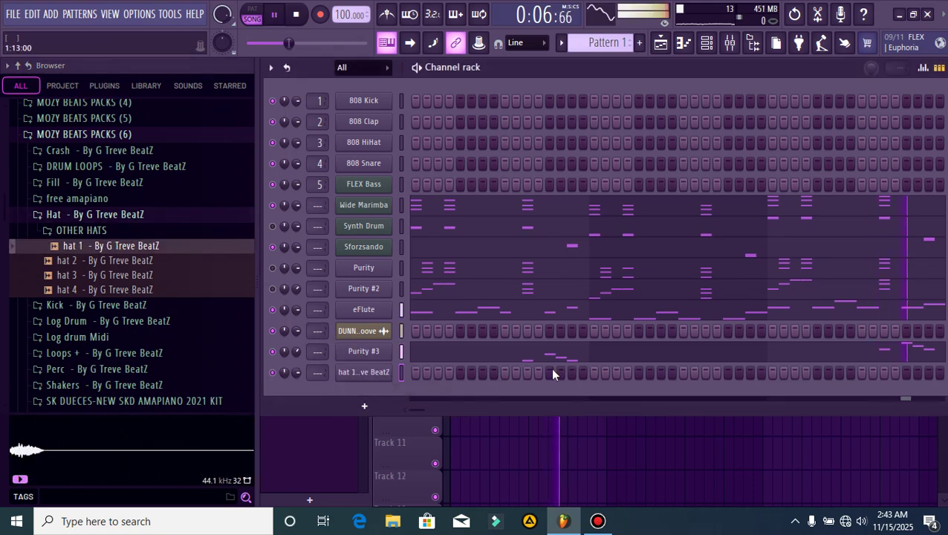
# - Place hat 1 hits on steps 7 and 15 of all four bars of the pattern
pyautogui.click(483, 372)
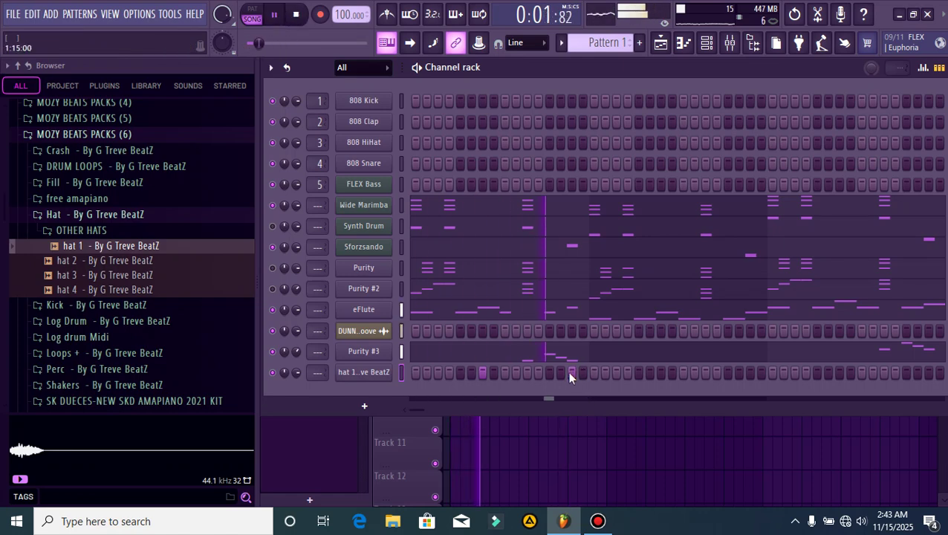
pyautogui.click(363, 372)
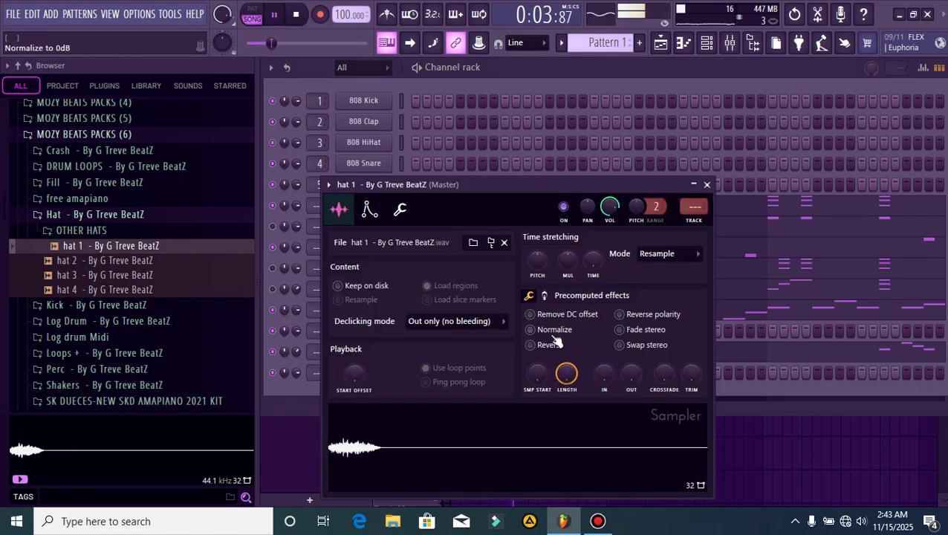
pyautogui.click(707, 185)
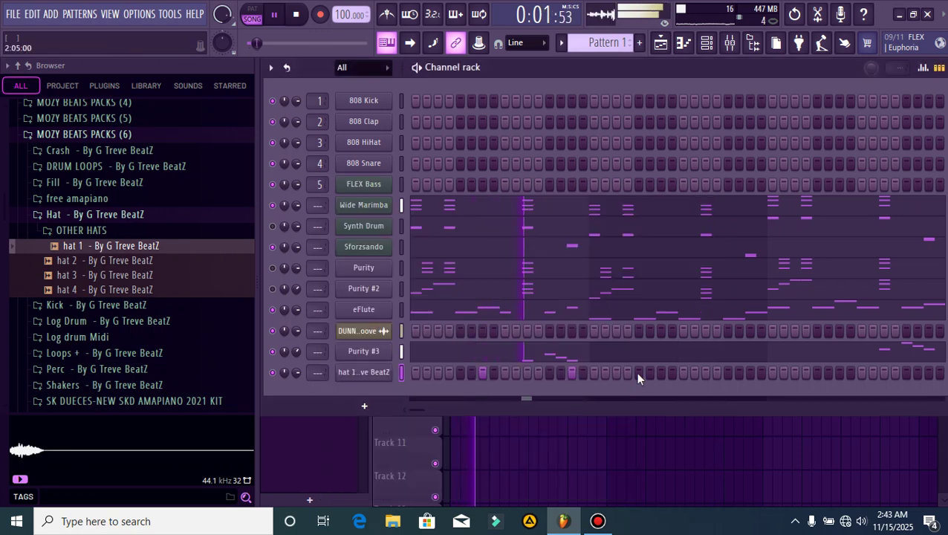
pyautogui.click(661, 372)
pyautogui.click(749, 372)
pyautogui.click(839, 372)
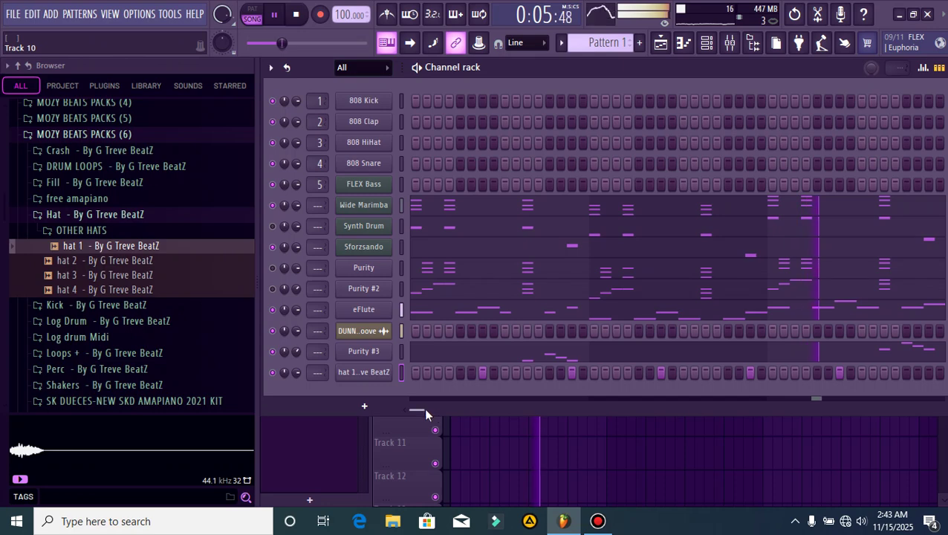
pyautogui.hscroll(3, 425, 413)
pyautogui.click(884, 372)
pyautogui.moveTo(430, 409); pyautogui.dragTo(439, 409)
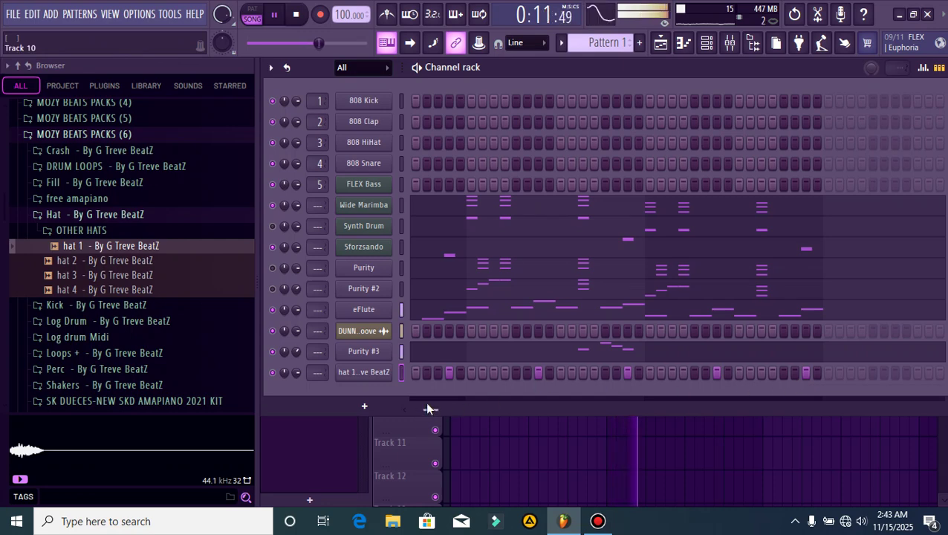
pyautogui.moveTo(432, 408); pyautogui.dragTo(151, 338)
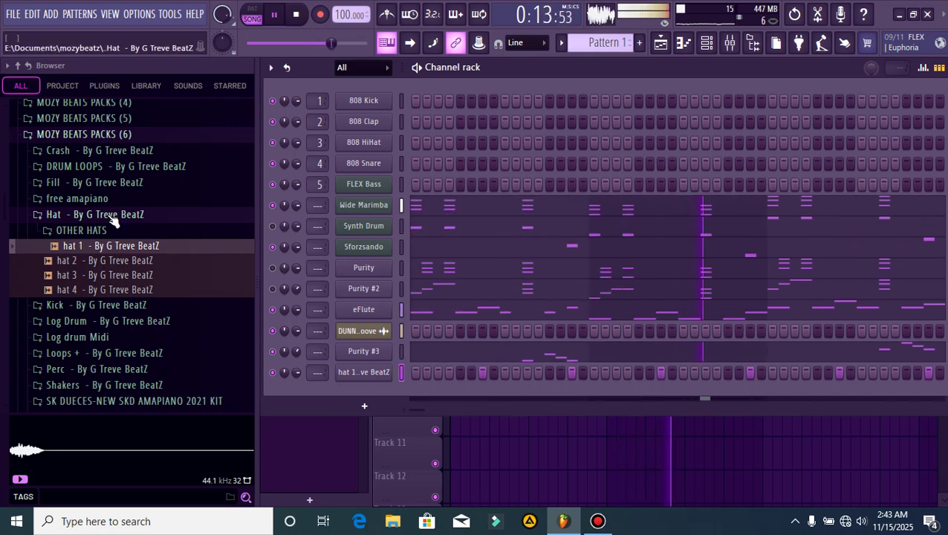
# - Stop playback and add the SNARE 2 and Snare 1 samples from the pack's Snare folder as new channels
pyautogui.click(58, 214)
pyautogui.click(110, 347)
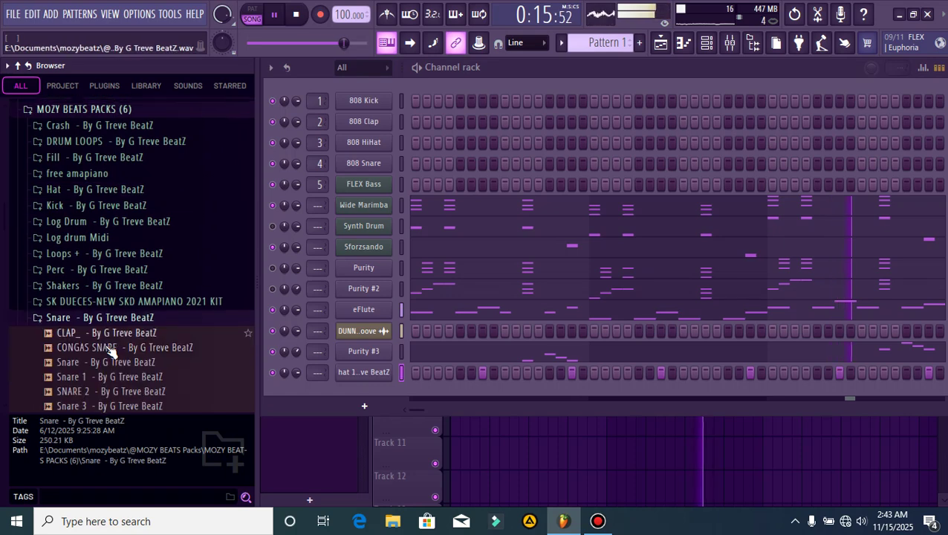
pyautogui.press('space')
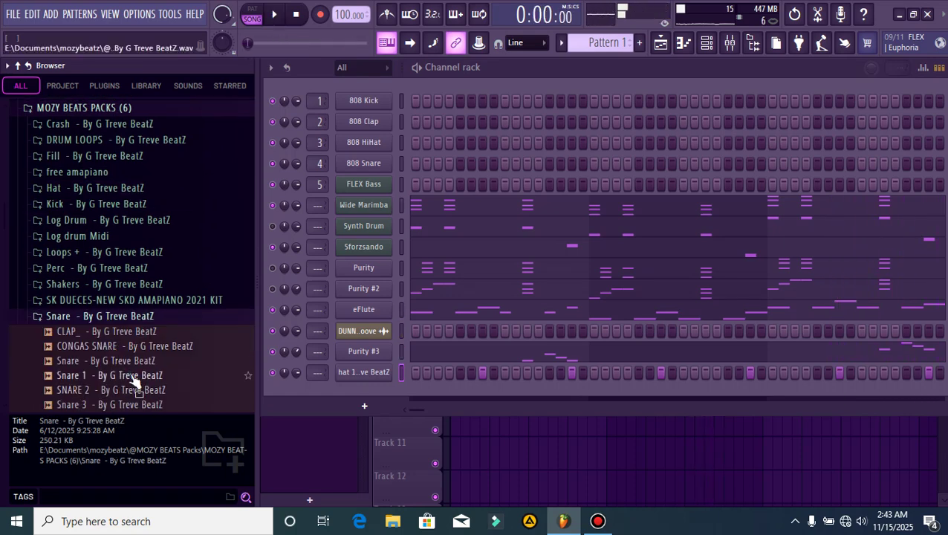
pyautogui.click(132, 379)
pyautogui.moveTo(133, 396); pyautogui.dragTo(364, 392)
pyautogui.click(108, 403)
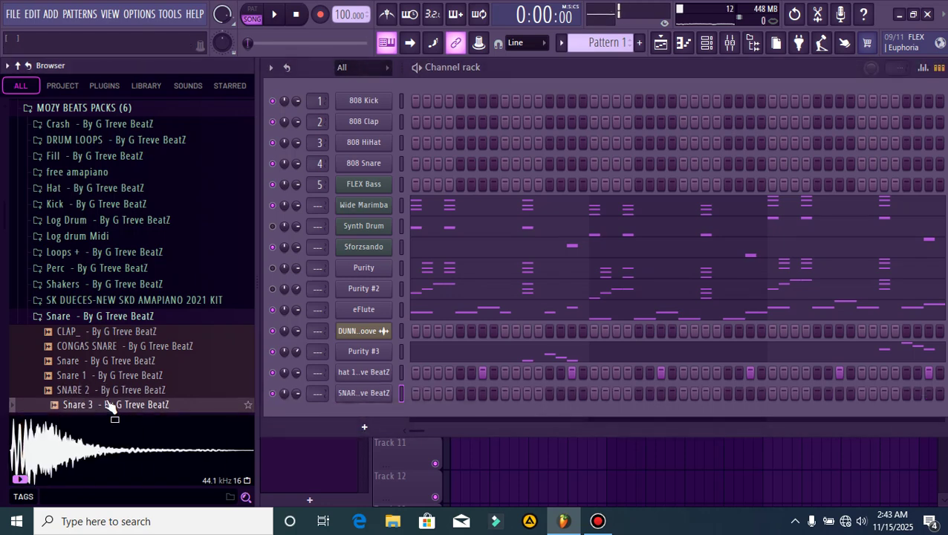
pyautogui.moveTo(119, 376); pyautogui.dragTo(425, 405)
# - Play the song, place Snare 1 hits on steps 1 and 4 of bar 1, and mute the drum loop on Track 2
pyautogui.press('space')
pyautogui.click(416, 415)
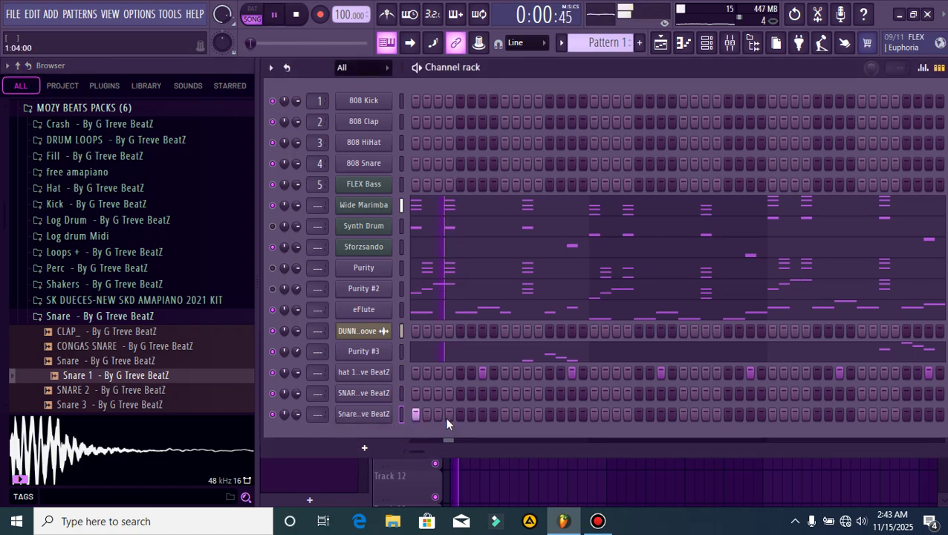
pyautogui.click(544, 475)
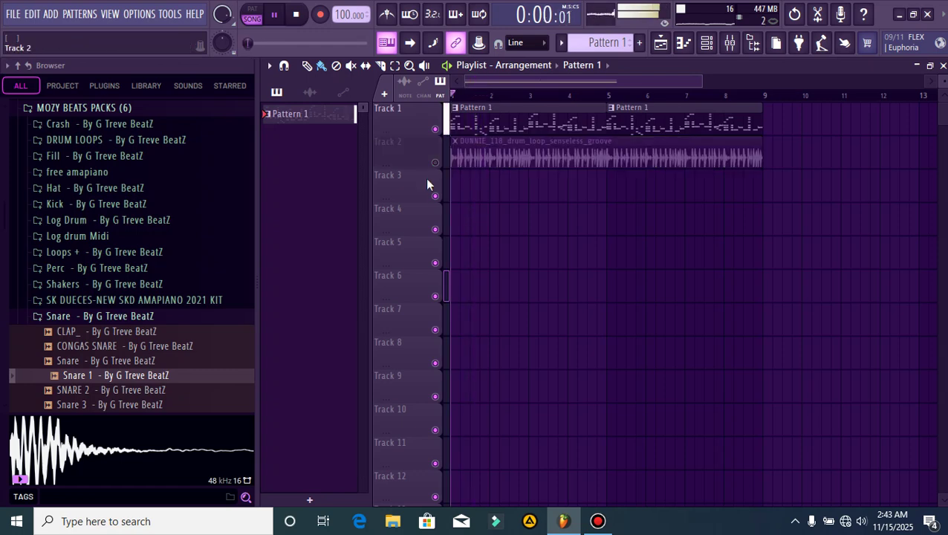
pyautogui.click(706, 42)
# - Complete bar 1 with SNARE 2 hits on steps 7 and 14 and Snare 1 hits on steps 11 and 15
pyautogui.click(481, 394)
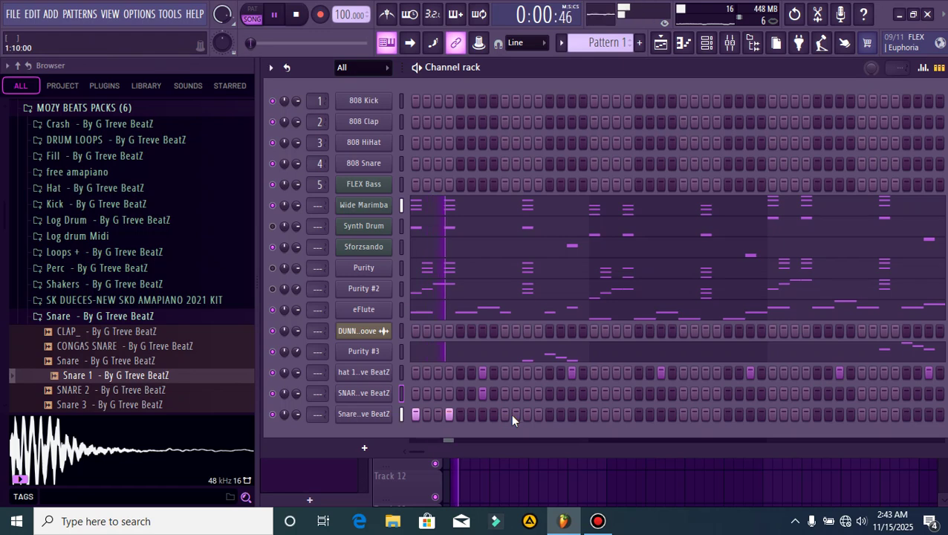
pyautogui.click(505, 414)
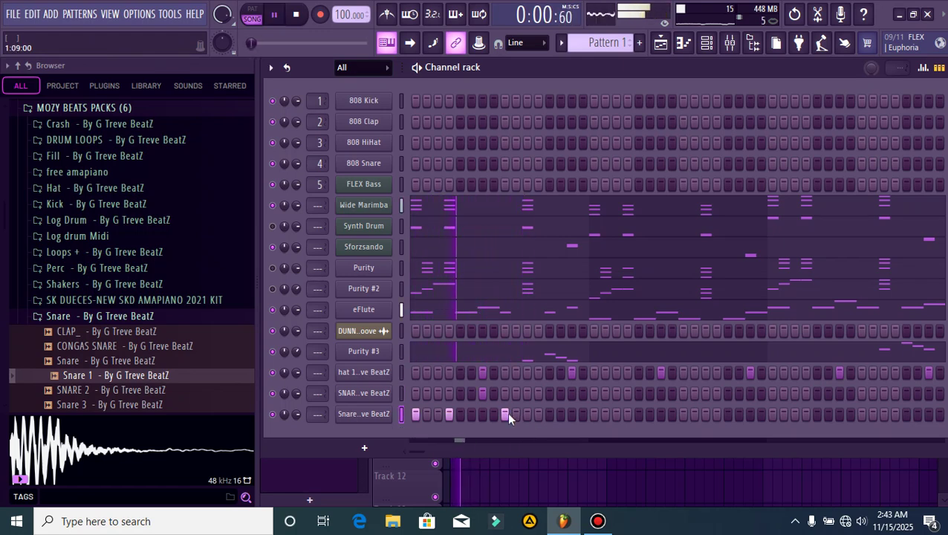
pyautogui.click(506, 414)
pyautogui.click(527, 414)
pyautogui.click(561, 414)
pyautogui.click(570, 414)
pyautogui.click(571, 413)
pyautogui.click(561, 414)
pyautogui.click(560, 393)
pyautogui.click(571, 414)
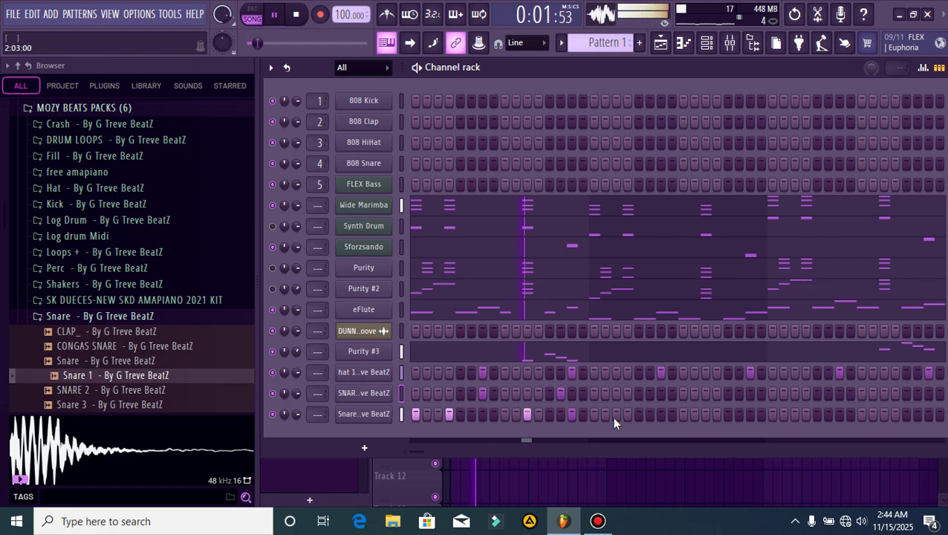
# - In bar 2, place Snare 1 hits on steps 1 and 4 and a SNARE 2 hit on step 7
pyautogui.click(615, 414)
pyautogui.click(593, 413)
pyautogui.click(616, 414)
pyautogui.click(627, 414)
pyautogui.click(661, 396)
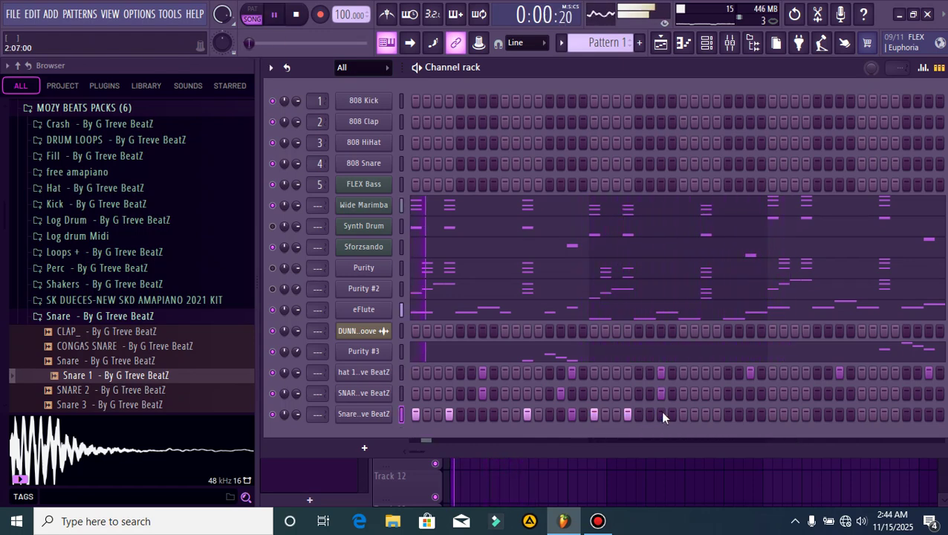
# - Add the Snare 3 sample as a new channel with hits on steps 7 and 15 of bar 1 and step 7 of bar 2
pyautogui.click(133, 406)
pyautogui.moveTo(136, 414); pyautogui.dragTo(347, 430)
pyautogui.click(483, 436)
pyautogui.click(573, 434)
pyautogui.click(660, 434)
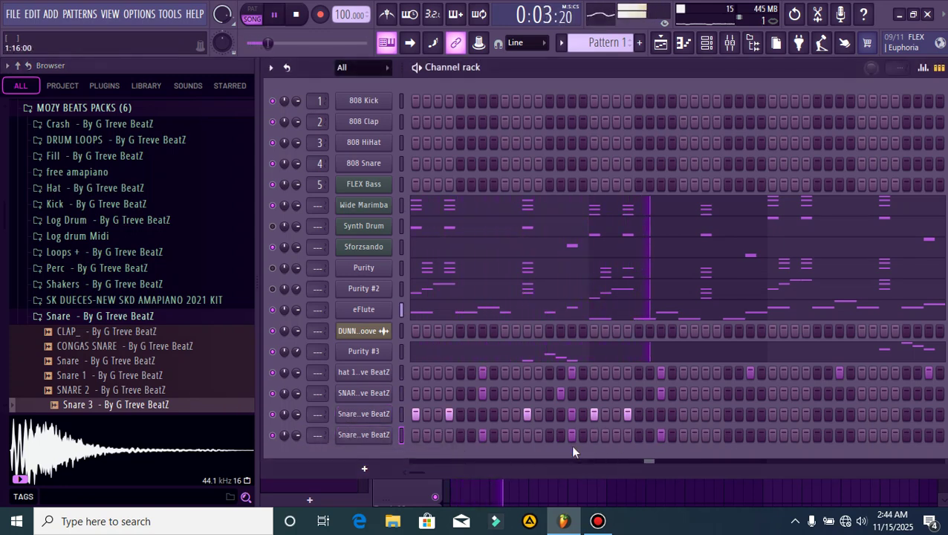
pyautogui.click(705, 434)
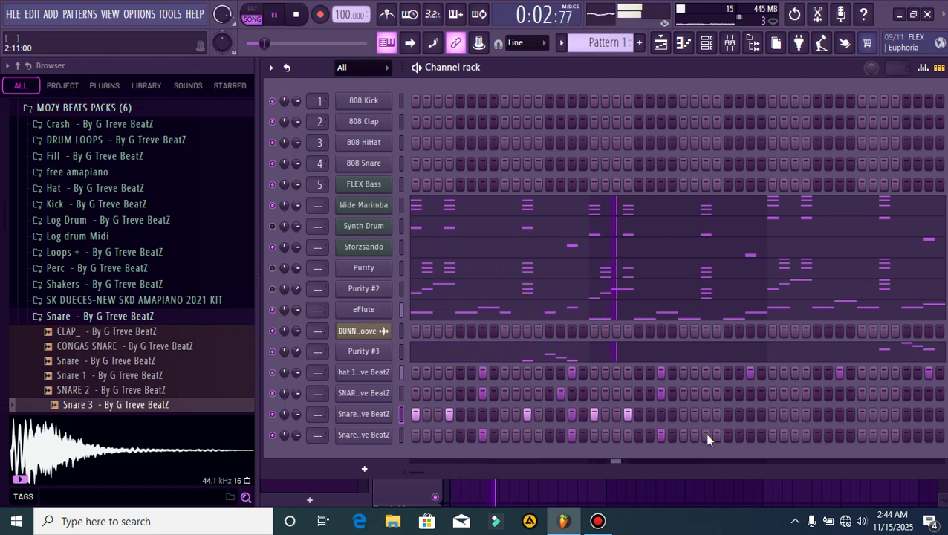
pyautogui.click(705, 435)
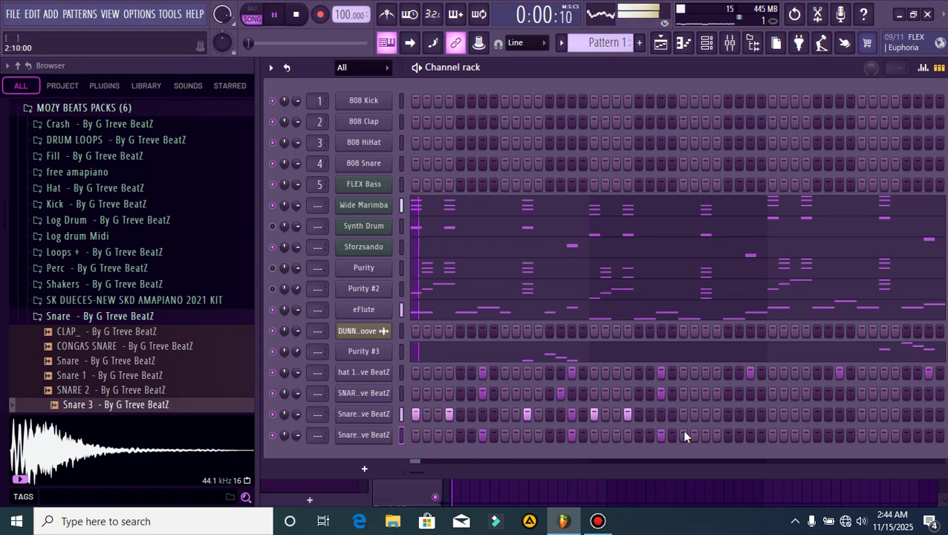
# - Continue the snares through bar 4: Snare 1 on steps 1, 4 and 11, SNARE 2 and Snare 3 on steps 7 and 15 of each bar
pyautogui.click(705, 416)
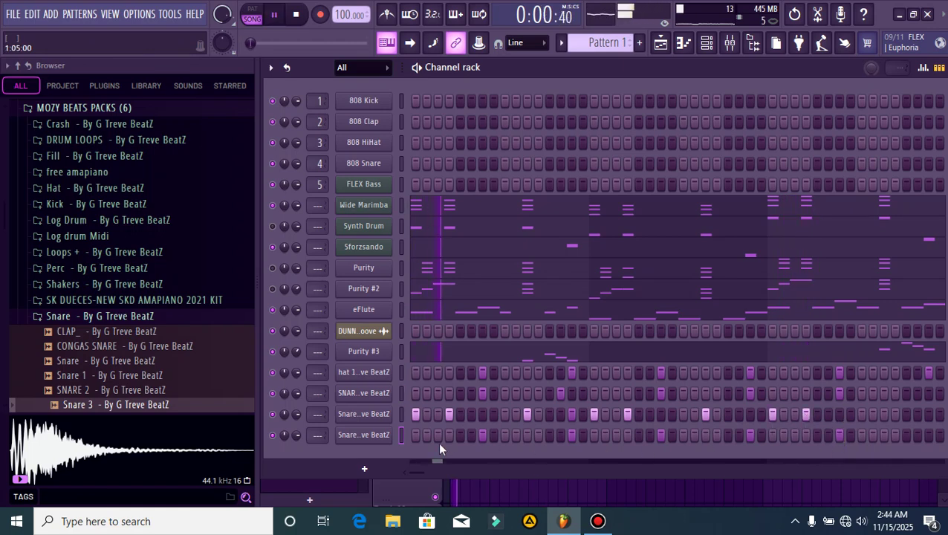
pyautogui.moveTo(420, 467); pyautogui.dragTo(436, 473)
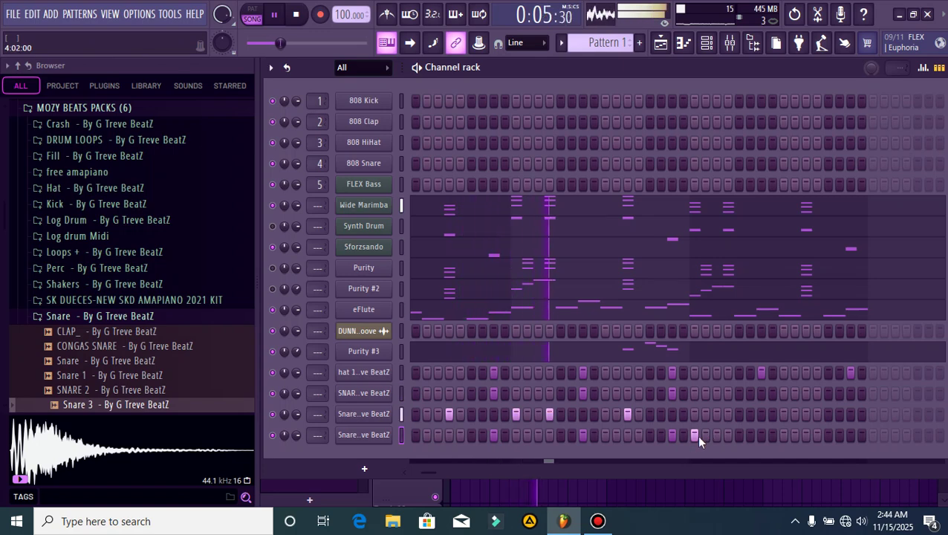
pyautogui.click(725, 414)
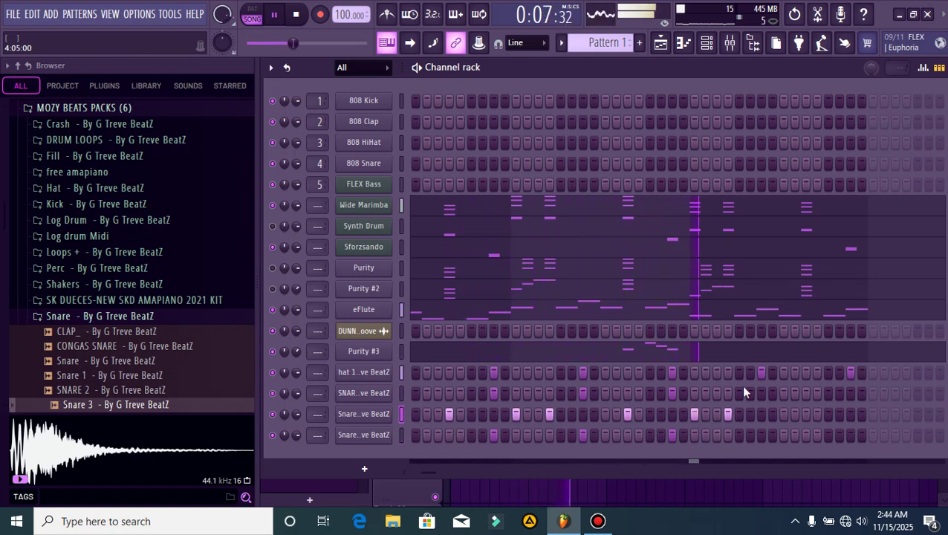
pyautogui.click(760, 435)
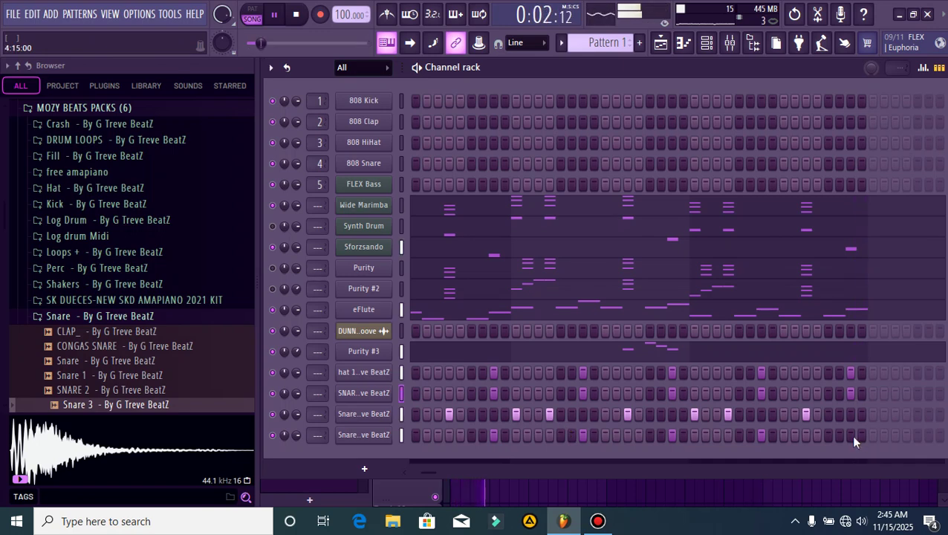
# - Unmute the drum loop on Track 2 of the playlist
pyautogui.click(579, 493)
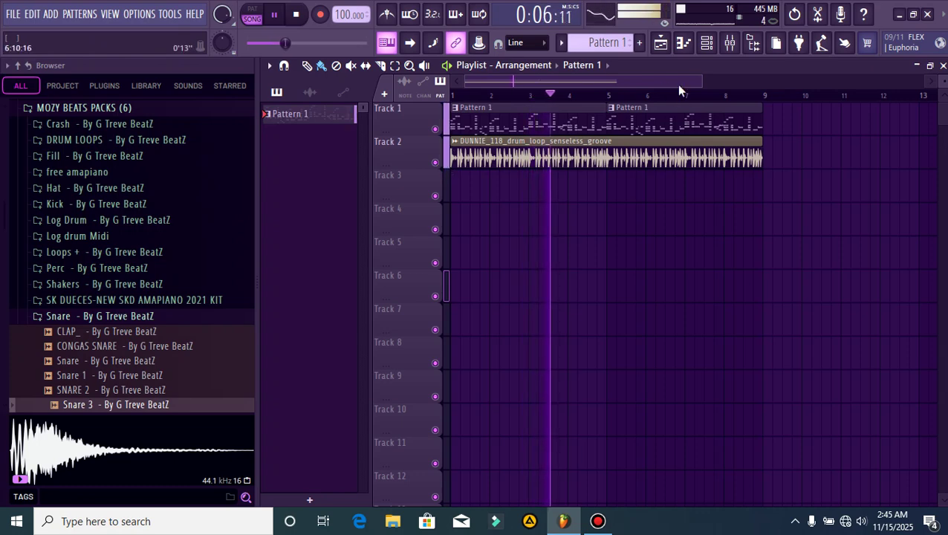
pyautogui.click(712, 52)
pyautogui.click(711, 52)
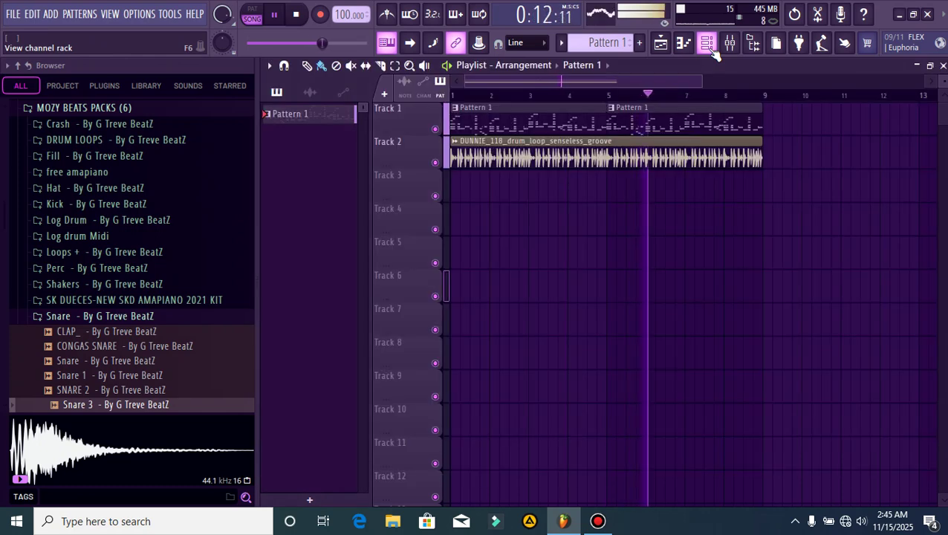
# - Collapse the Snare sample folder and replay the whole song to check the new hat and snares against the other channels
pyautogui.click(175, 318)
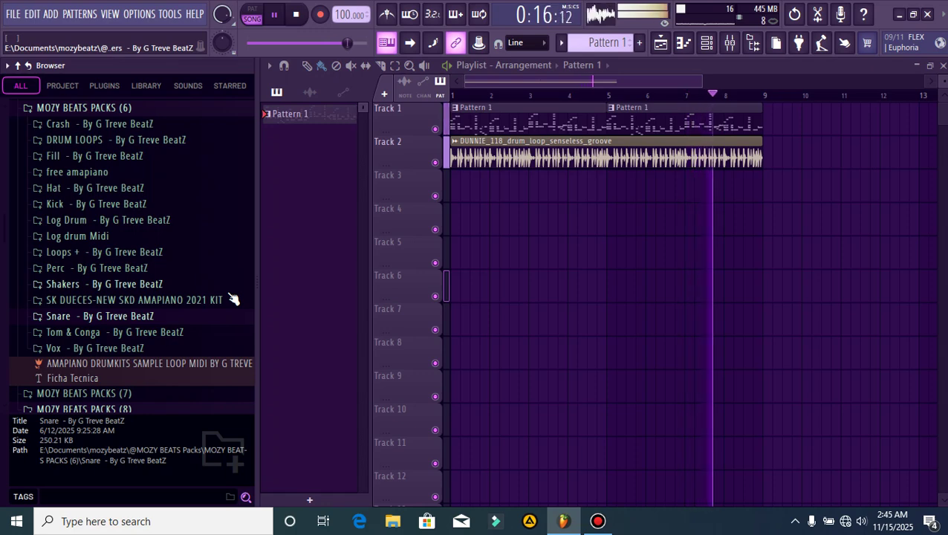
pyautogui.press('space')
pyautogui.click(708, 43)
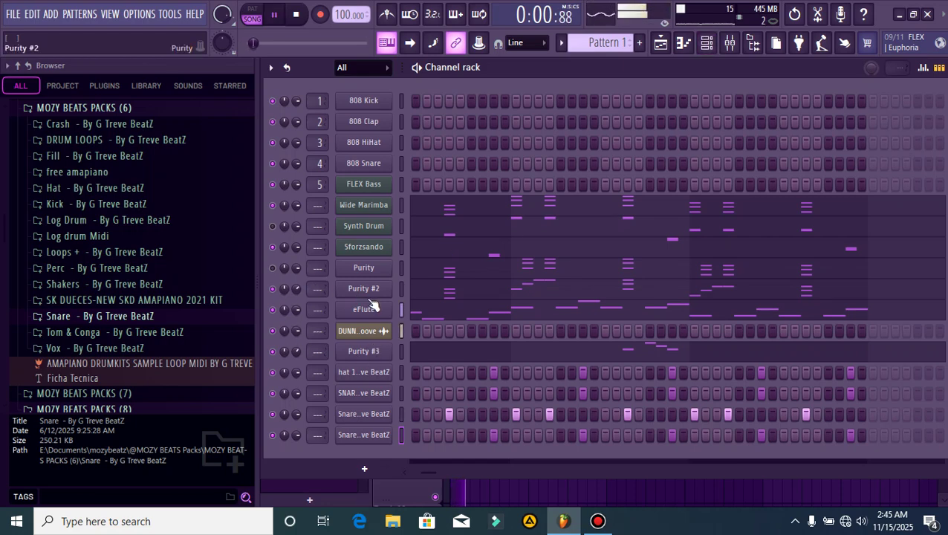
pyautogui.moveTo(425, 473); pyautogui.dragTo(417, 472)
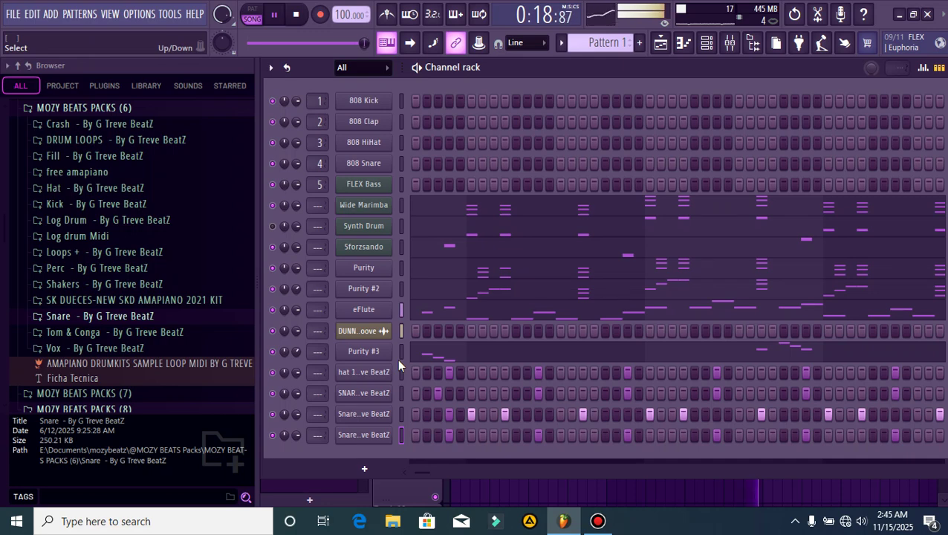
pyautogui.press('space')
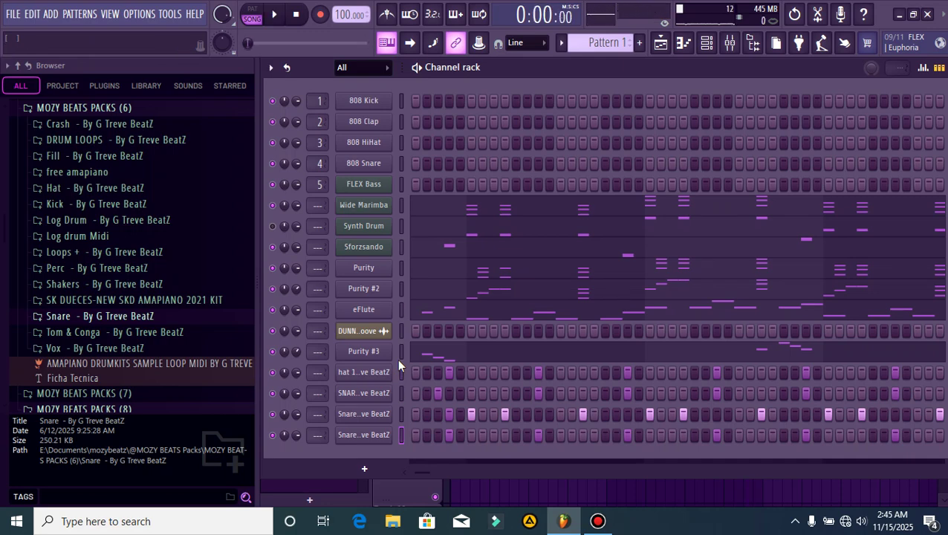
# - Add PoiZone as a new channel and move its window so that the synth's controls and keyboard are in view
pyautogui.click(379, 465)
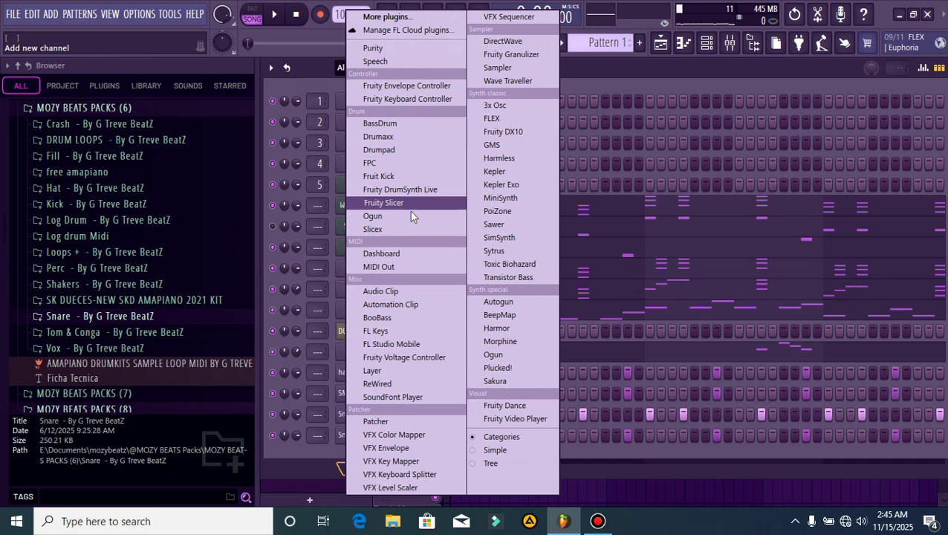
pyautogui.click(495, 211)
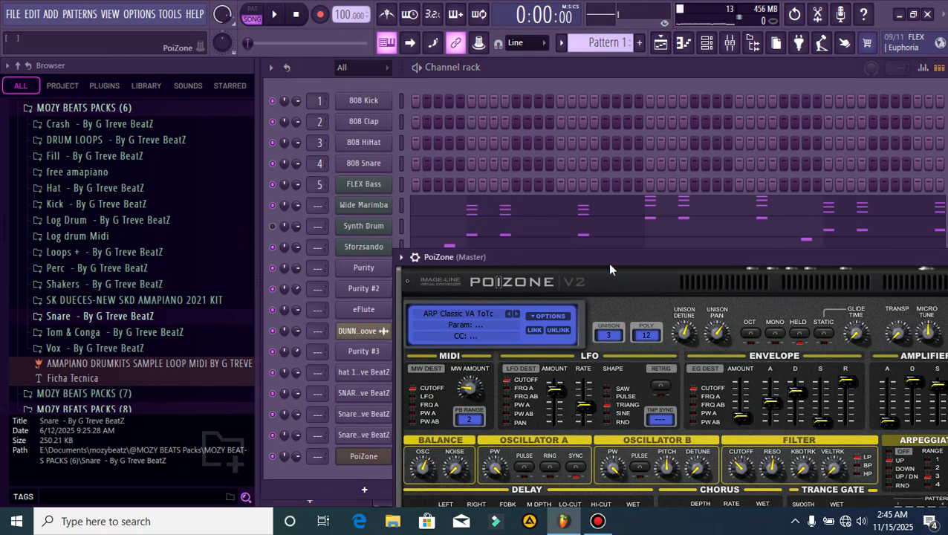
pyautogui.moveTo(616, 265); pyautogui.dragTo(472, 193)
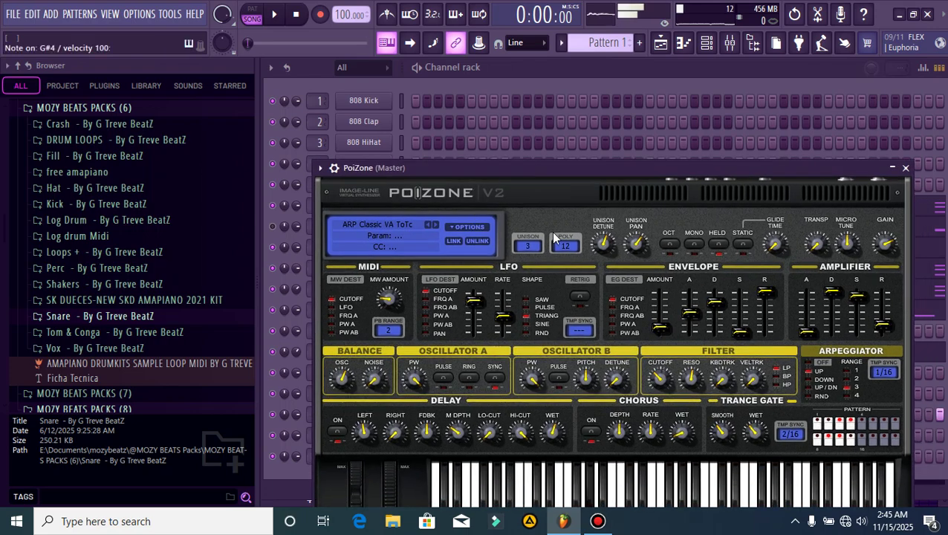
# - Open PoiZone's preset library and audition the Default bank's ARP presets from ARP Heavy ToTc through ARP NuSkool ToTc
pyautogui.click(461, 230)
pyautogui.click(386, 219)
pyautogui.click(393, 221)
pyautogui.click(687, 260)
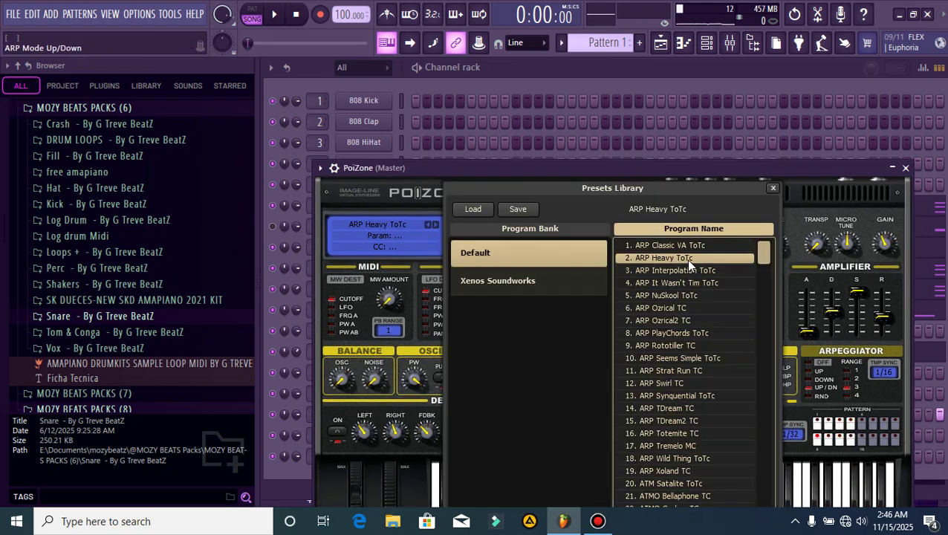
pyautogui.click(679, 272)
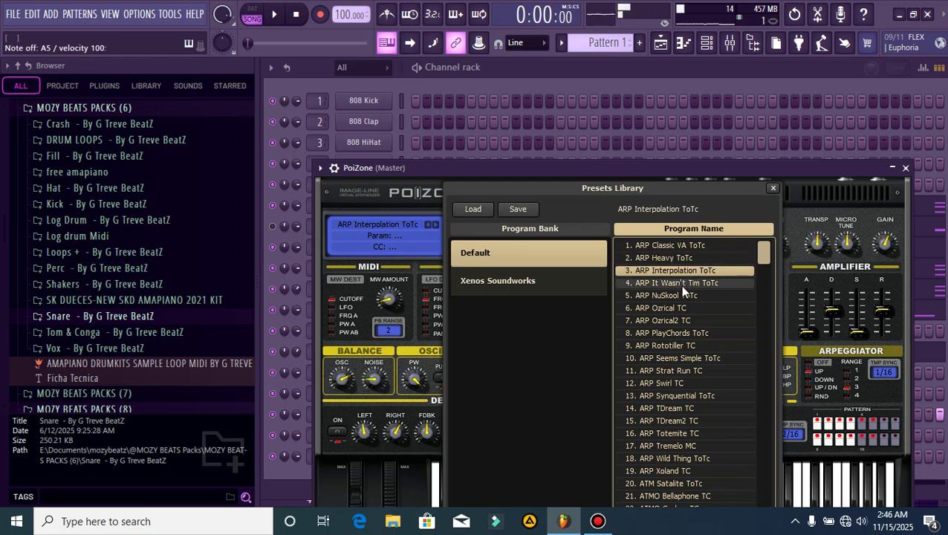
pyautogui.click(680, 285)
pyautogui.click(681, 295)
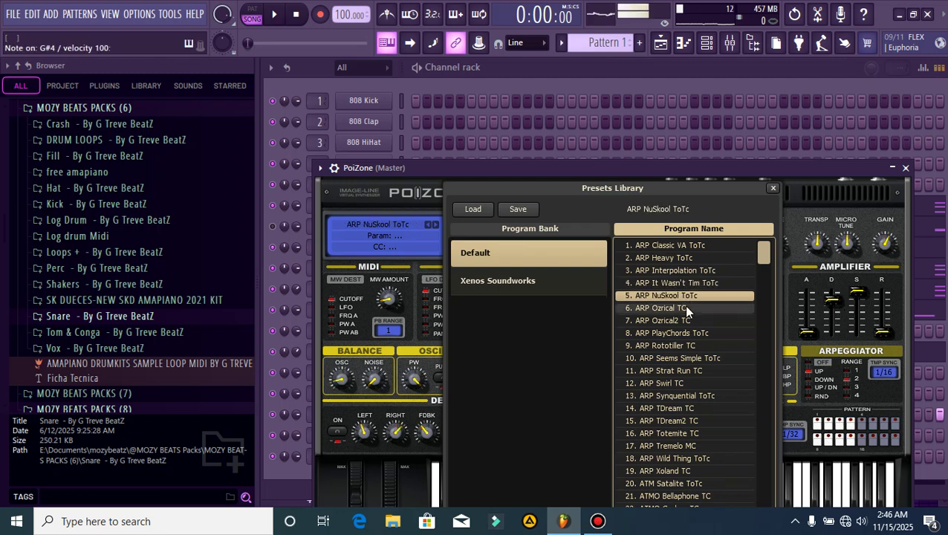
# - Audition the presets from ARP Ozrical TC through ARP Swirl TC, and choose ARP Seems Simple ToTc for PoiZone
pyautogui.click(683, 307)
pyautogui.click(690, 322)
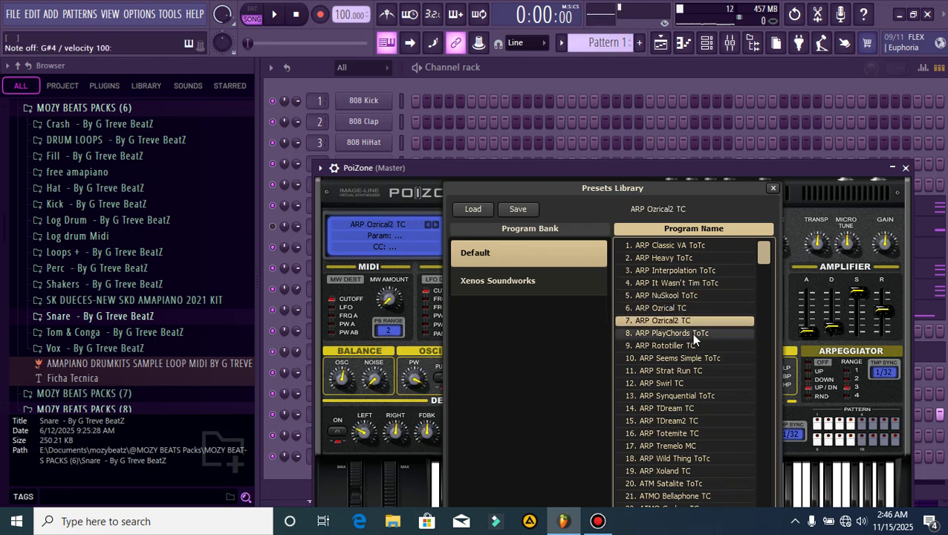
pyautogui.click(691, 333)
pyautogui.click(689, 346)
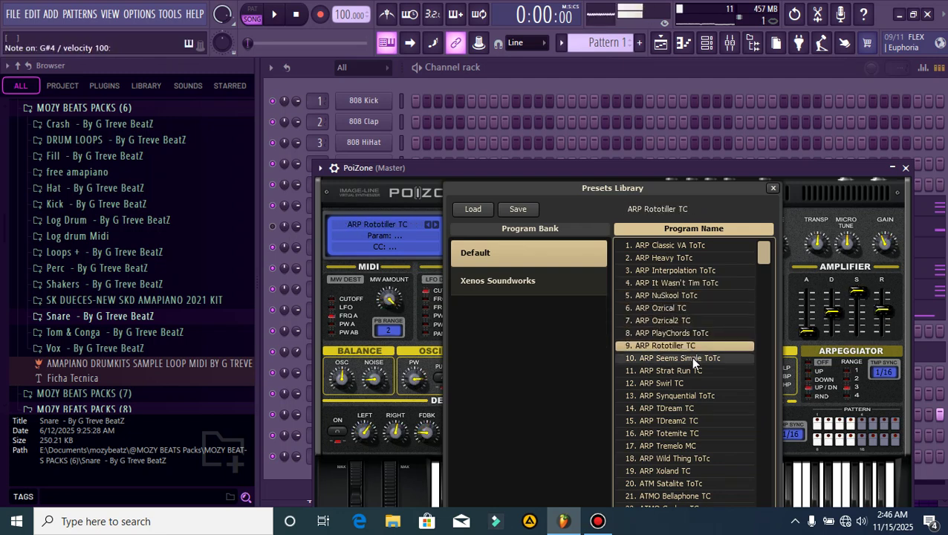
pyautogui.click(690, 358)
pyautogui.click(690, 369)
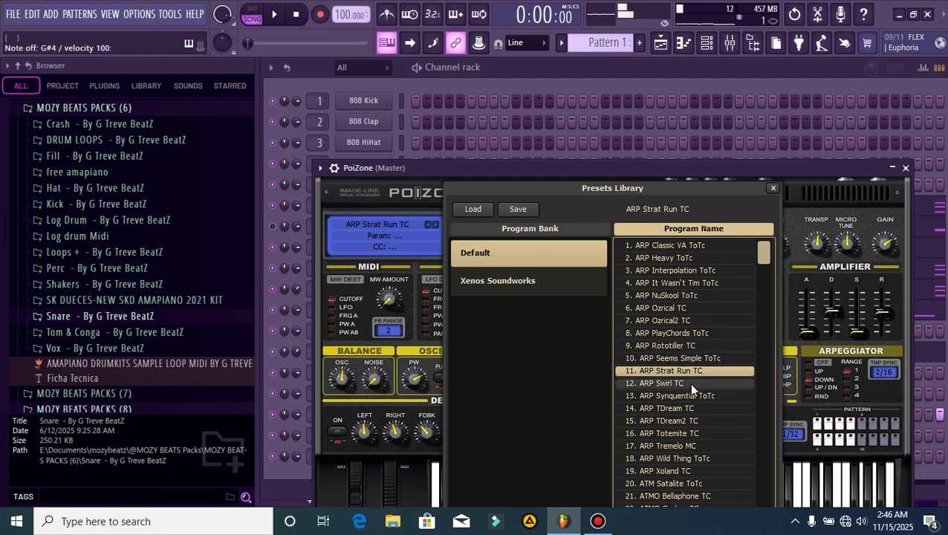
pyautogui.click(689, 383)
pyautogui.click(696, 360)
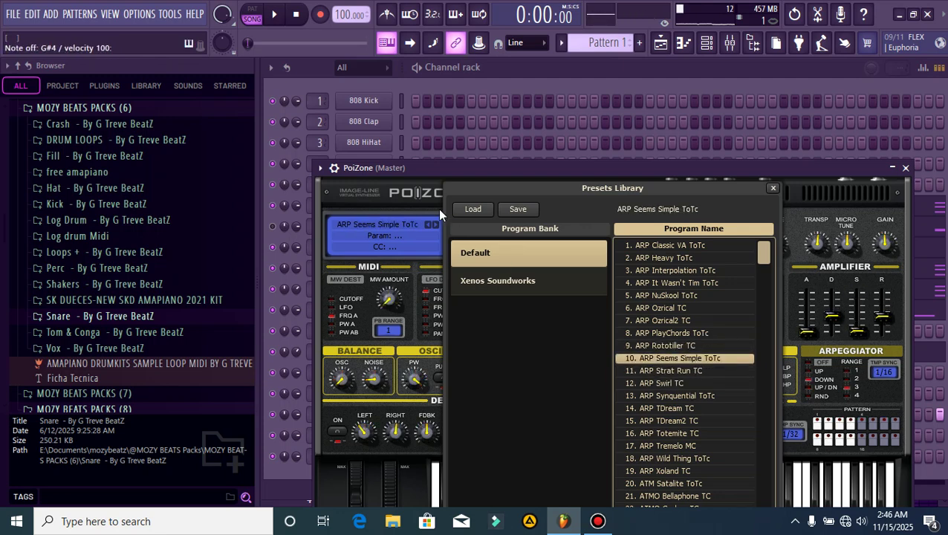
# - In PoiZone's piano roll, add an A4 note on step 8 of bar 1 and a C5 on step 7 of bar 2 during playback
pyautogui.click(332, 169)
pyautogui.click(342, 183)
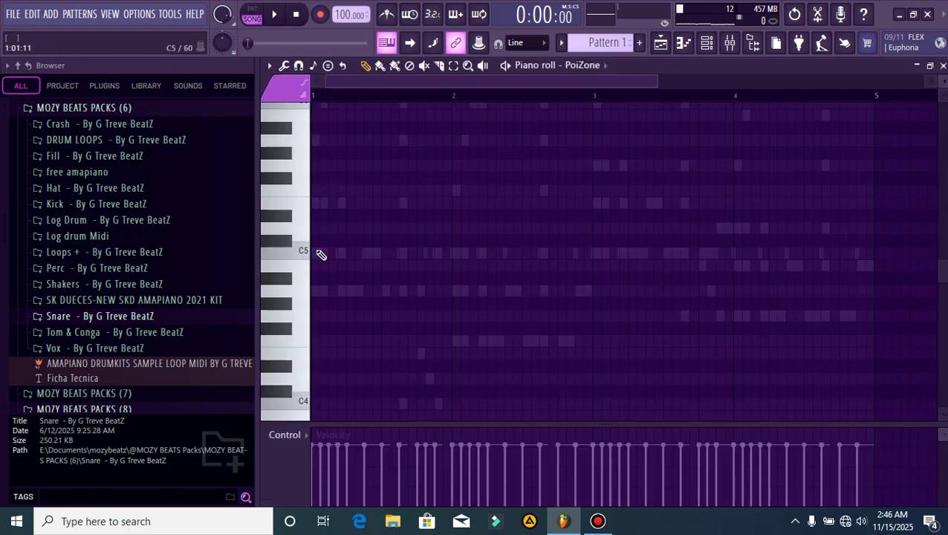
pyautogui.click(376, 291)
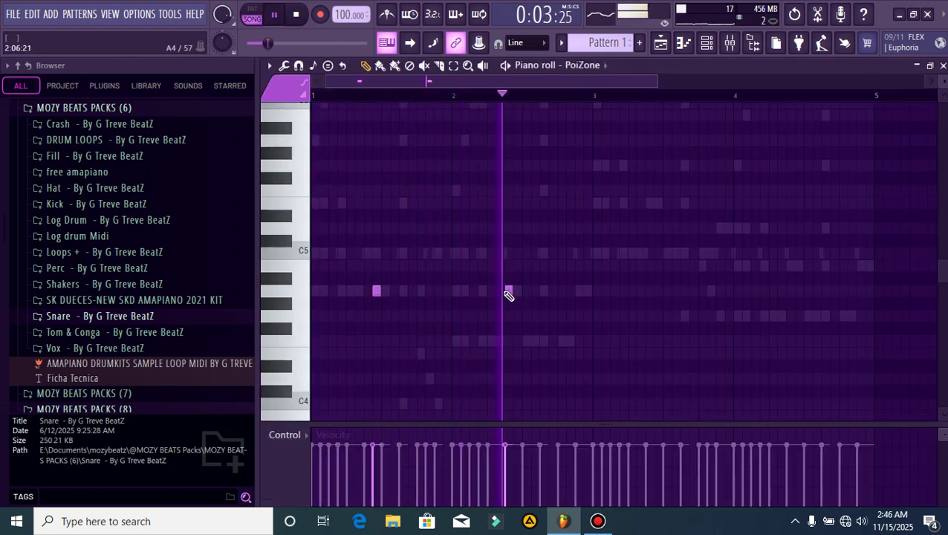
pyautogui.press('space')
pyautogui.press('space')
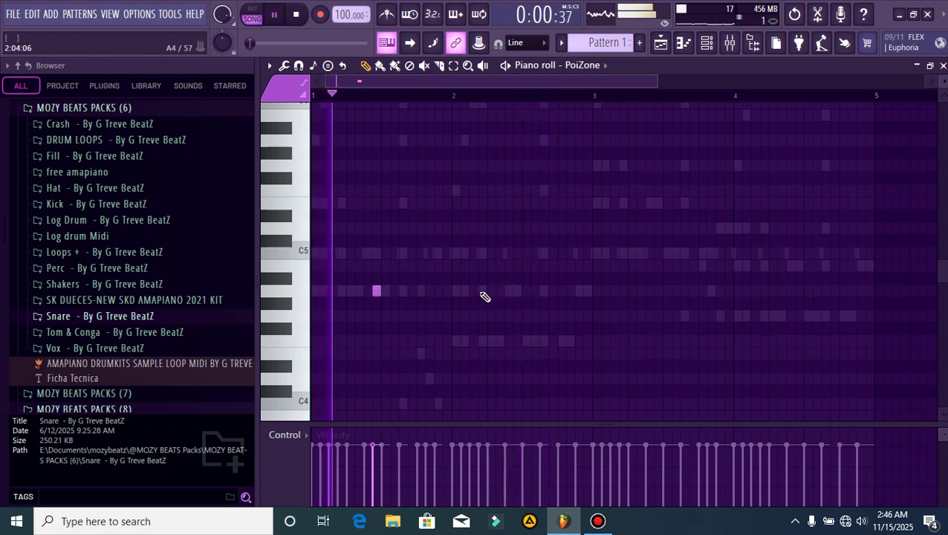
pyautogui.click(507, 253)
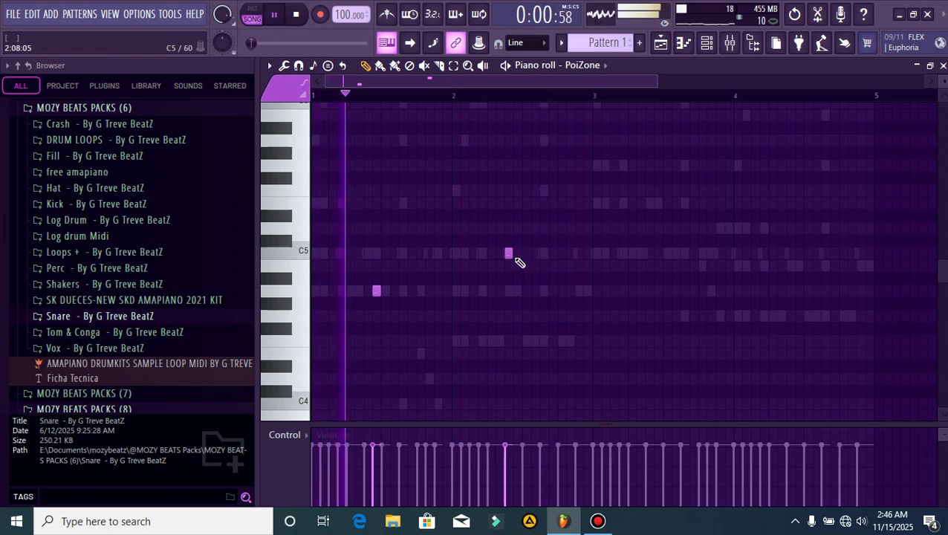
pyautogui.moveTo(510, 253); pyautogui.dragTo(520, 264)
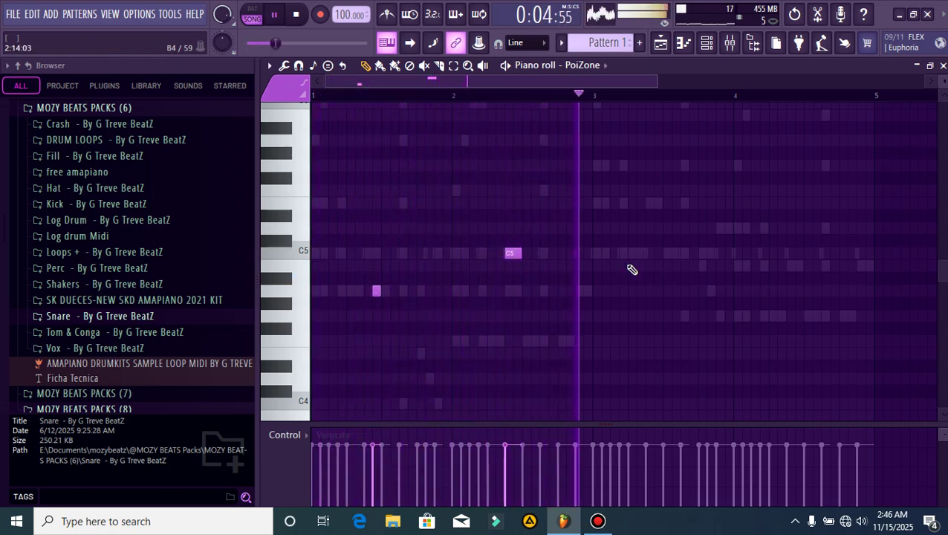
# - Add G4 on step 8 of bar 3 and B4 on step 7 of bar 4, lengthening C5 to six steps and B4 to the bar's end
pyautogui.click(655, 315)
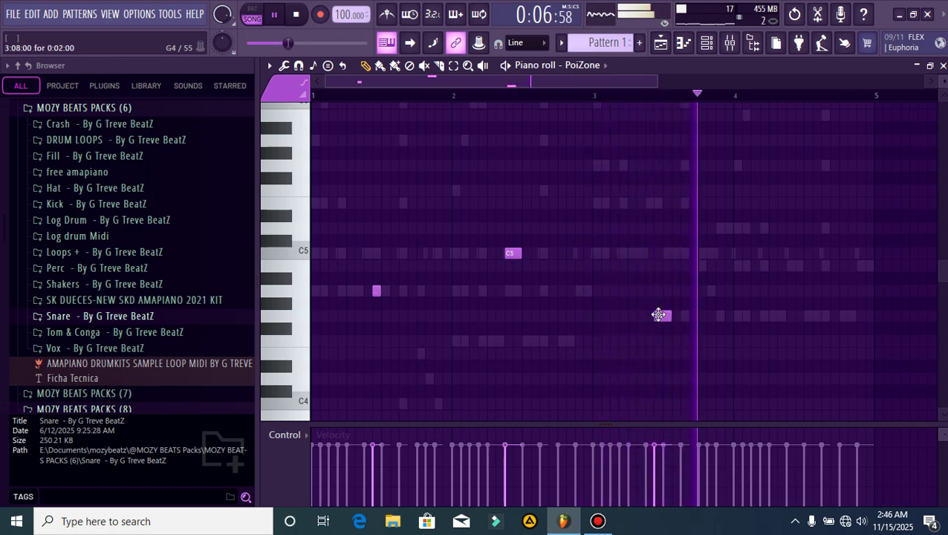
pyautogui.click(788, 268)
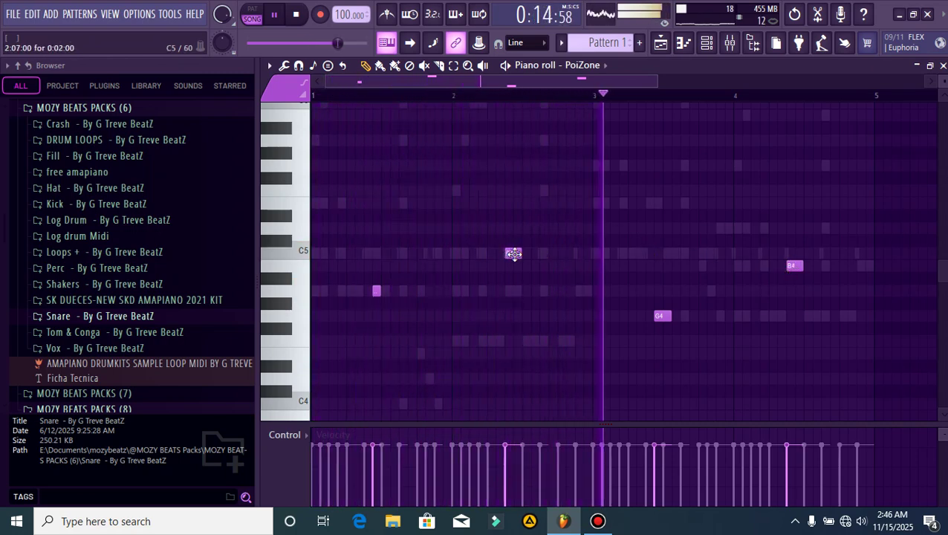
pyautogui.moveTo(521, 253); pyautogui.dragTo(565, 298)
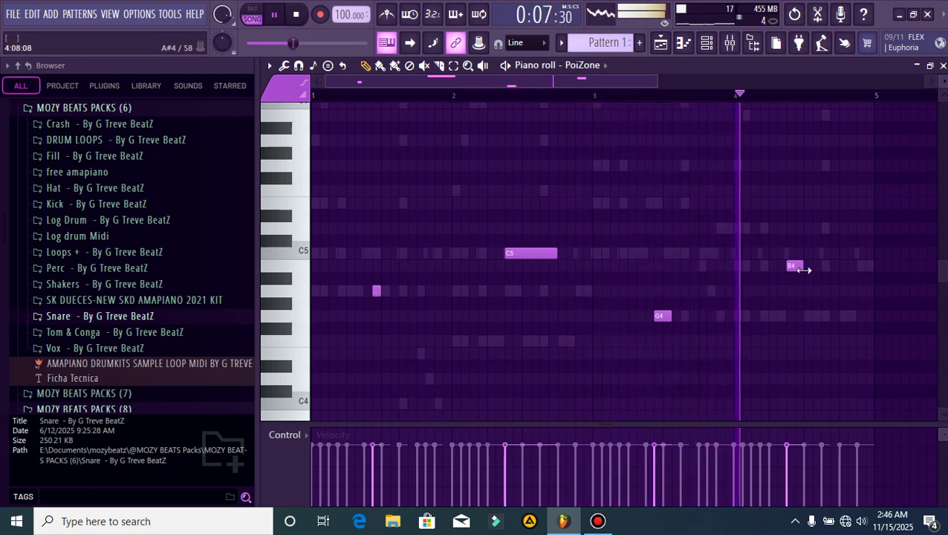
pyautogui.moveTo(802, 266); pyautogui.dragTo(869, 362)
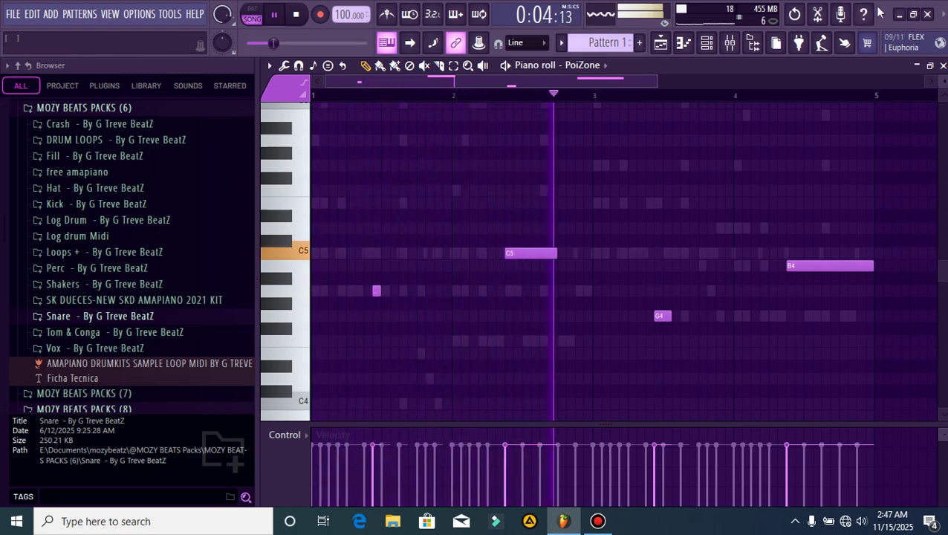
# - Return to the playlist, stop playback, and split Pattern 1 by channel
pyautogui.click(943, 66)
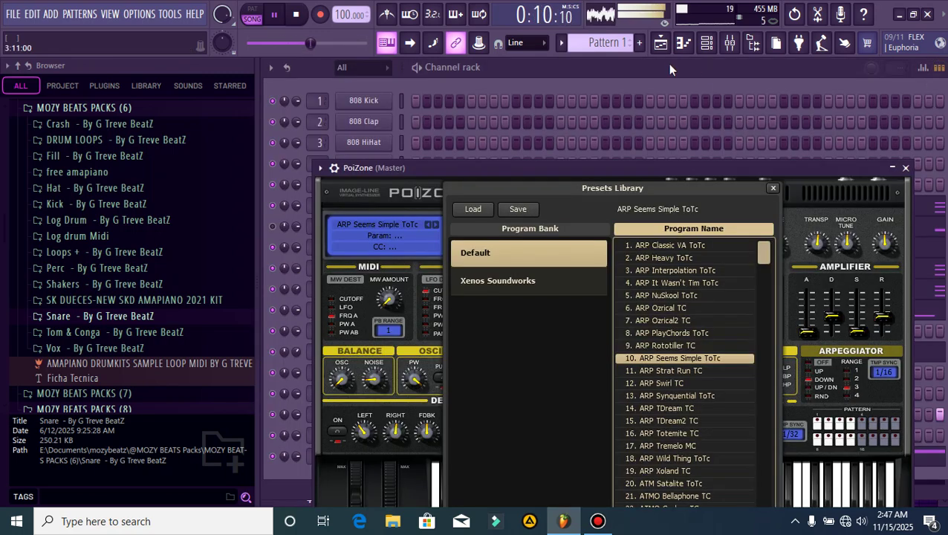
pyautogui.click(674, 42)
pyautogui.click(298, 14)
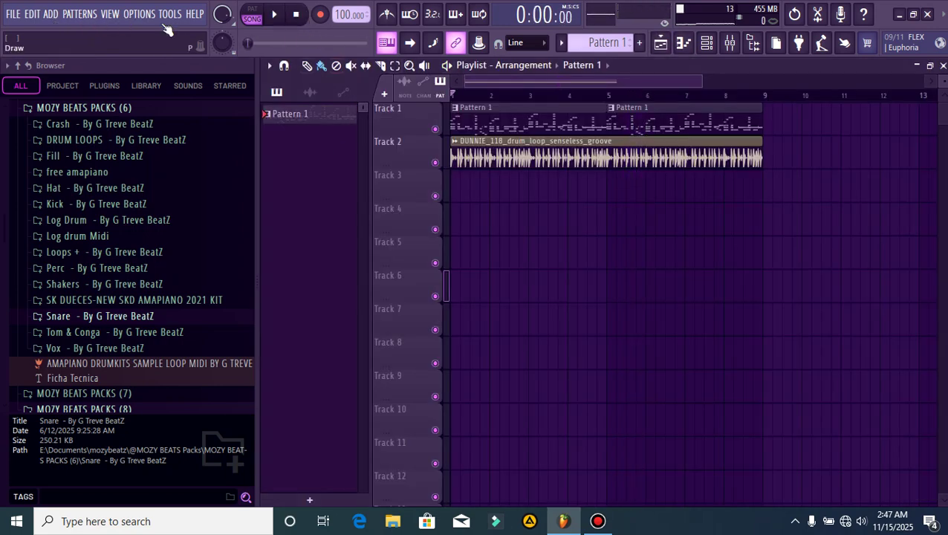
pyautogui.click(76, 15)
pyautogui.click(151, 237)
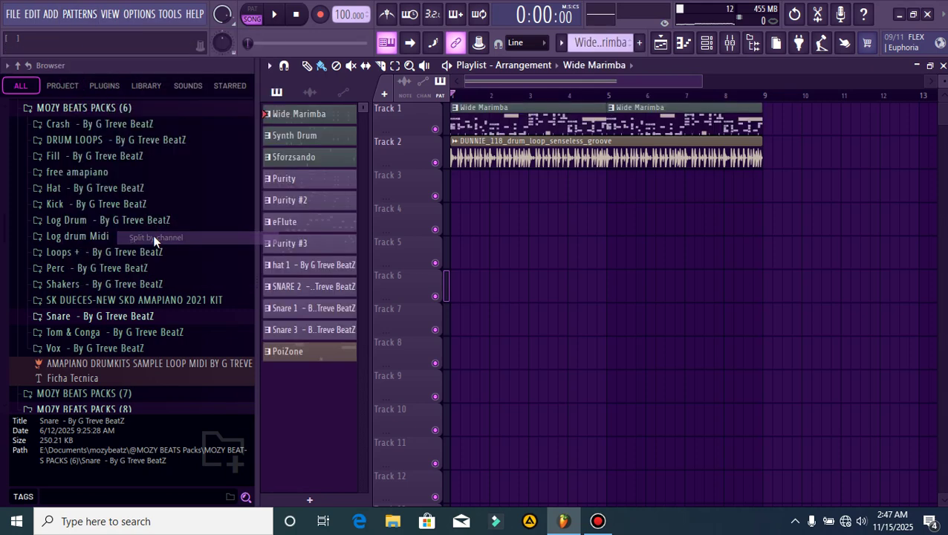
# - Move the Wide Marimba, Synth Drum, Sforzsando, Purity, Purity #2 and eFlute clips from Track 1 onto Tracks 3 to 8
pyautogui.moveTo(516, 211); pyautogui.dragTo(504, 192)
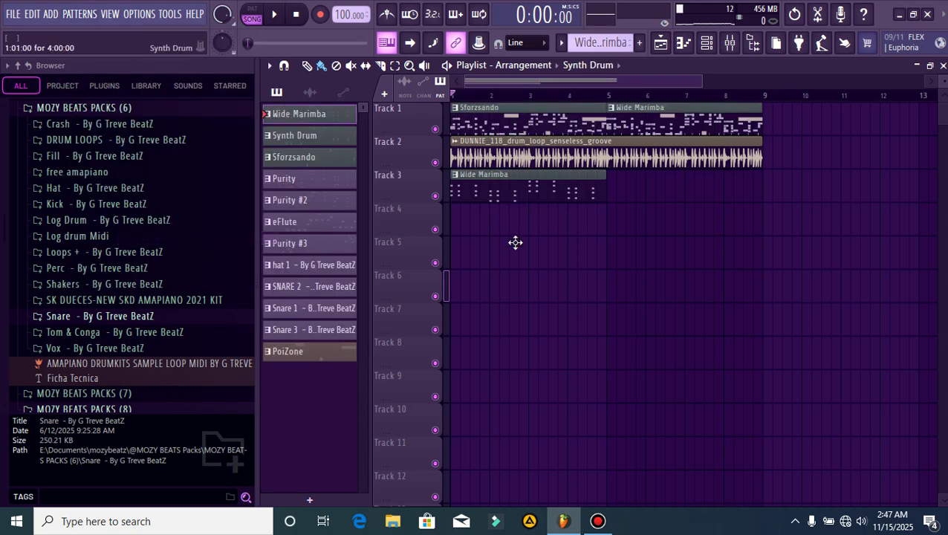
pyautogui.moveTo(515, 232); pyautogui.dragTo(512, 221)
pyautogui.moveTo(513, 119); pyautogui.dragTo(506, 256)
pyautogui.moveTo(490, 142); pyautogui.dragTo(491, 282)
pyautogui.moveTo(513, 119); pyautogui.dragTo(495, 312)
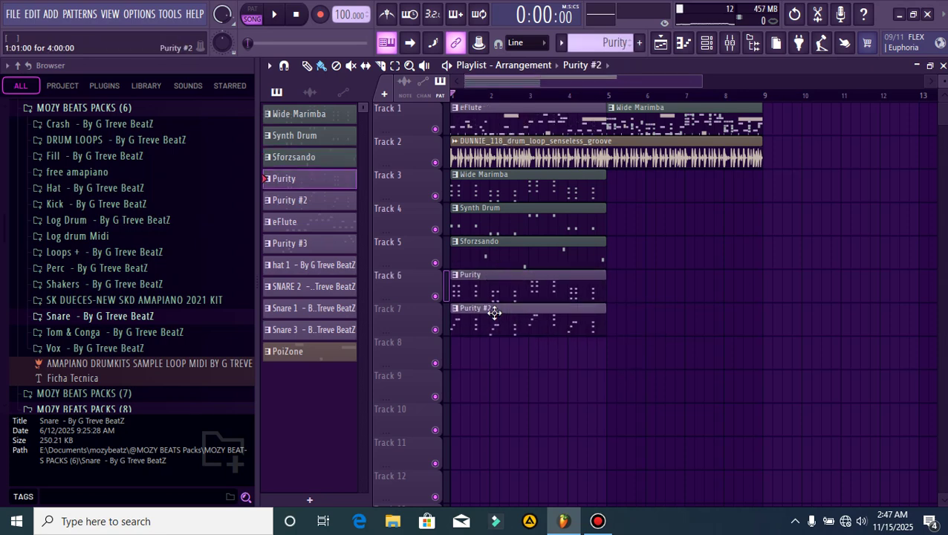
pyautogui.moveTo(491, 119); pyautogui.dragTo(505, 387)
pyautogui.moveTo(505, 353); pyautogui.dragTo(505, 347)
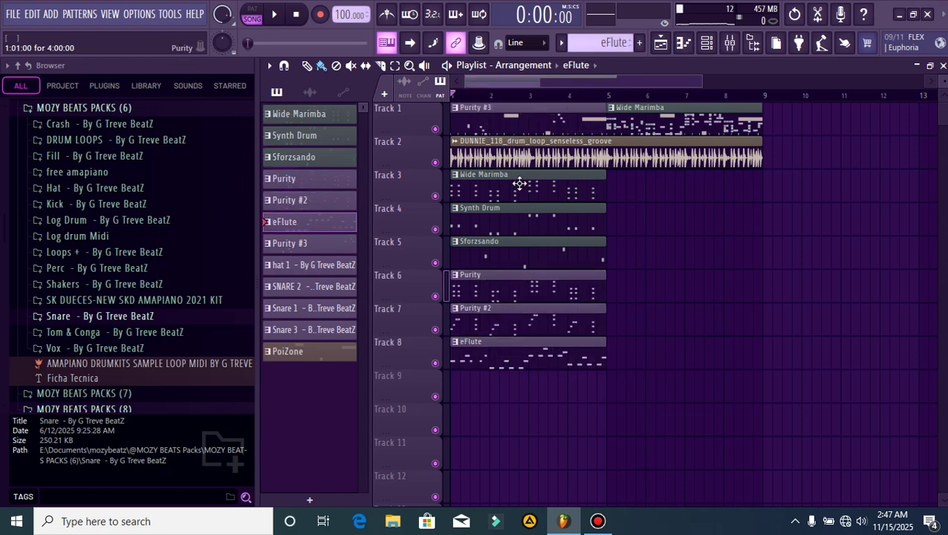
# - Move the Purity #3, hat 1, SNARE 2, Snare 1 and Snare 3 clips onto Tracks 9 to 13, starting at bar 1
pyautogui.click(502, 400)
pyautogui.click(511, 430)
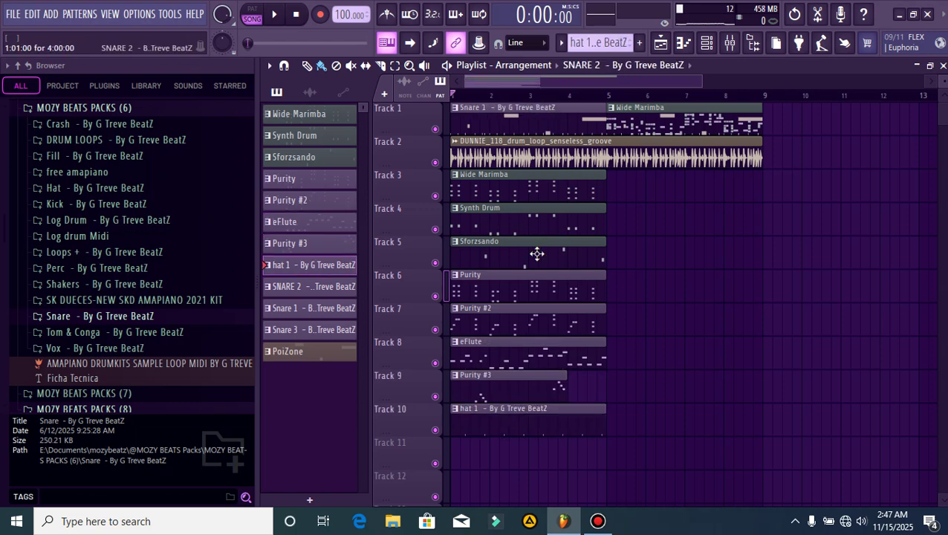
pyautogui.click(523, 470)
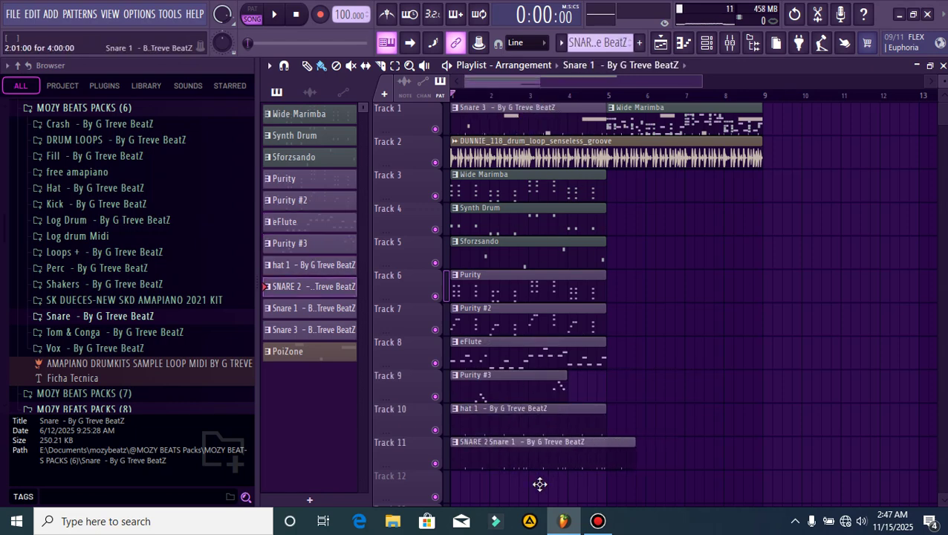
pyautogui.moveTo(480, 495); pyautogui.dragTo(576, 304)
pyautogui.scroll(4, 662, 279)
pyautogui.scroll(1, 520, 132)
pyautogui.moveTo(571, 490); pyautogui.dragTo(478, 243)
pyautogui.scroll(5, 657, 305)
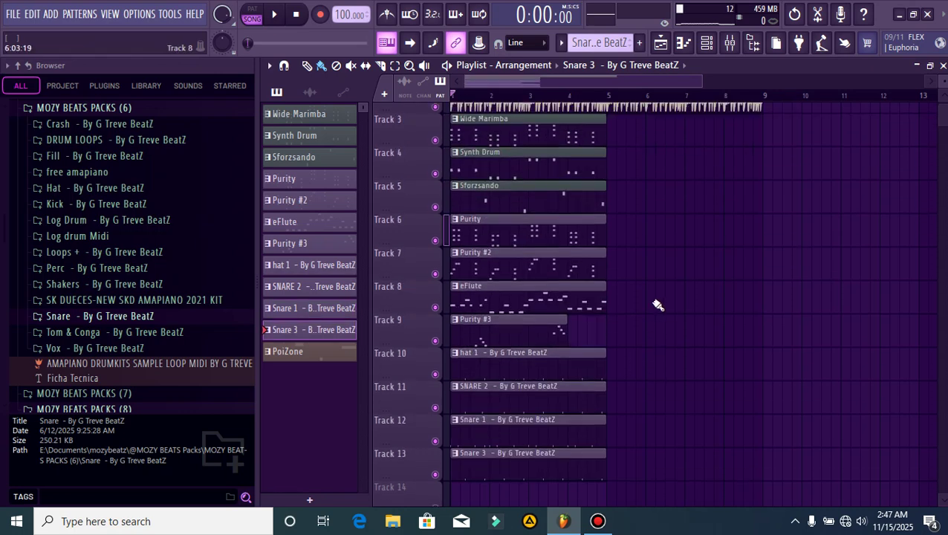
# - Clear the leftover stacked clips from bars 5 to 8 of Track 1, and duplicate every split clip, including PoiZone, into those bars
pyautogui.scroll(3, 658, 305)
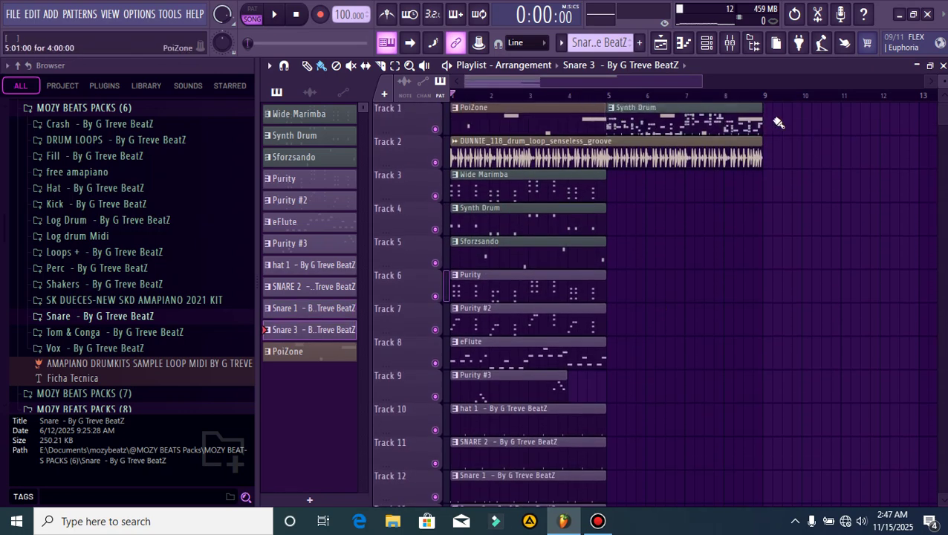
pyautogui.rightClick(723, 122)
pyautogui.scroll(-5, 652, 230)
pyautogui.moveTo(629, 408); pyautogui.dragTo(473, 170)
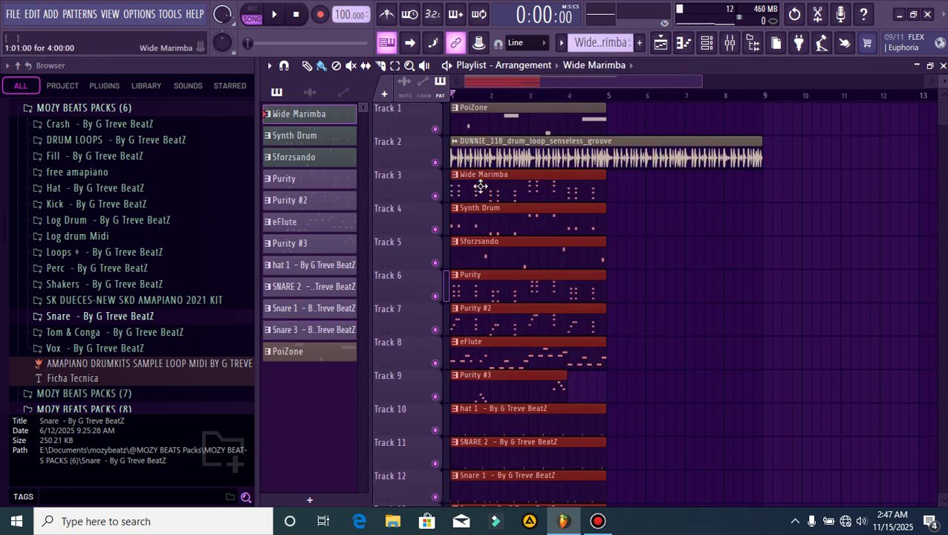
pyautogui.hotkey('ctrl', 'b')
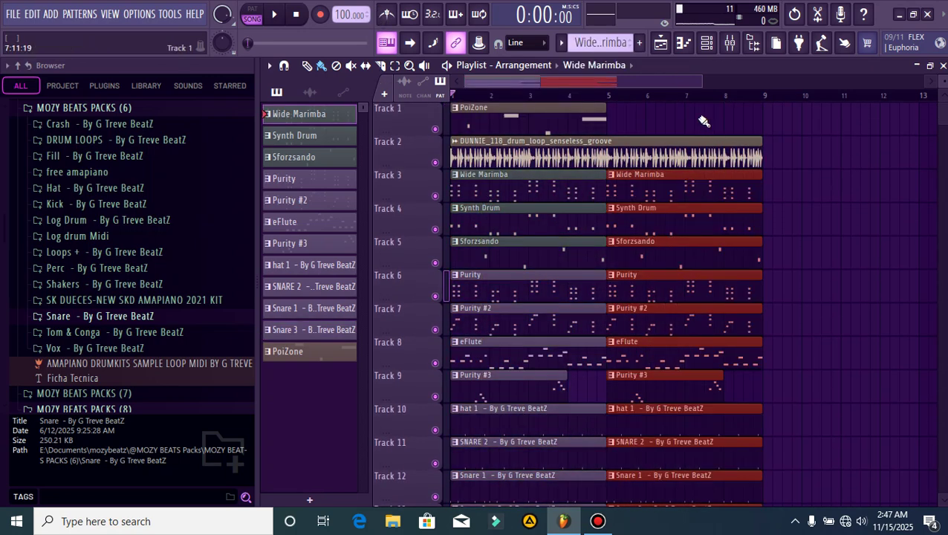
pyautogui.click(588, 118)
pyautogui.hotkey('ctrl', 'b')
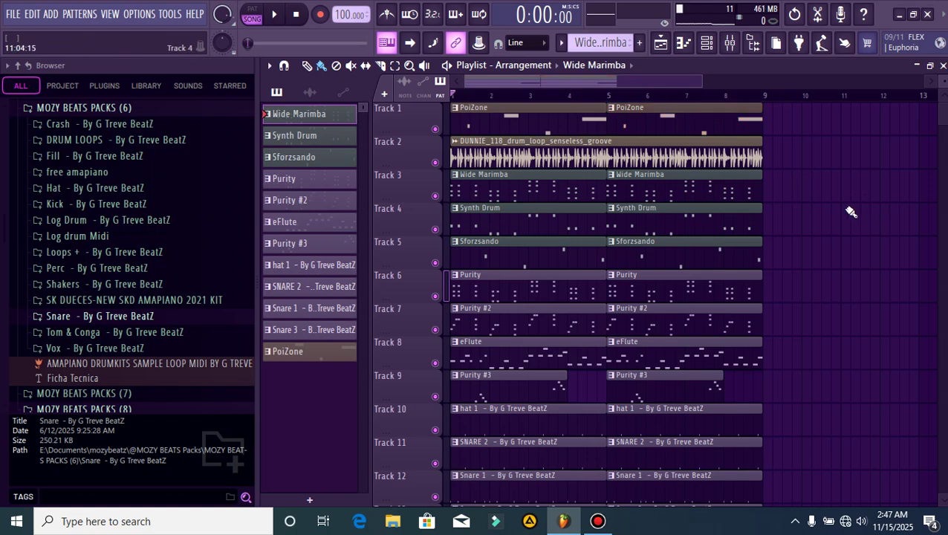
# - Duplicate the full eight-bar arrangement on Tracks 1 to 13 into bars 9 to 16 while listening to playback
pyautogui.moveTo(942, 83); pyautogui.dragTo(942, 112)
pyautogui.press('space')
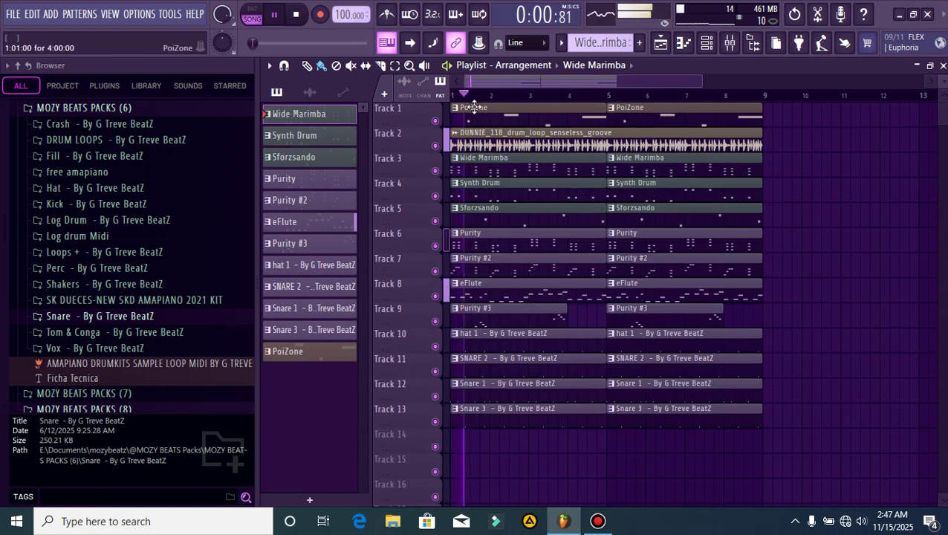
pyautogui.moveTo(782, 430); pyautogui.dragTo(490, 83)
pyautogui.hotkey('ctrl', 'b')
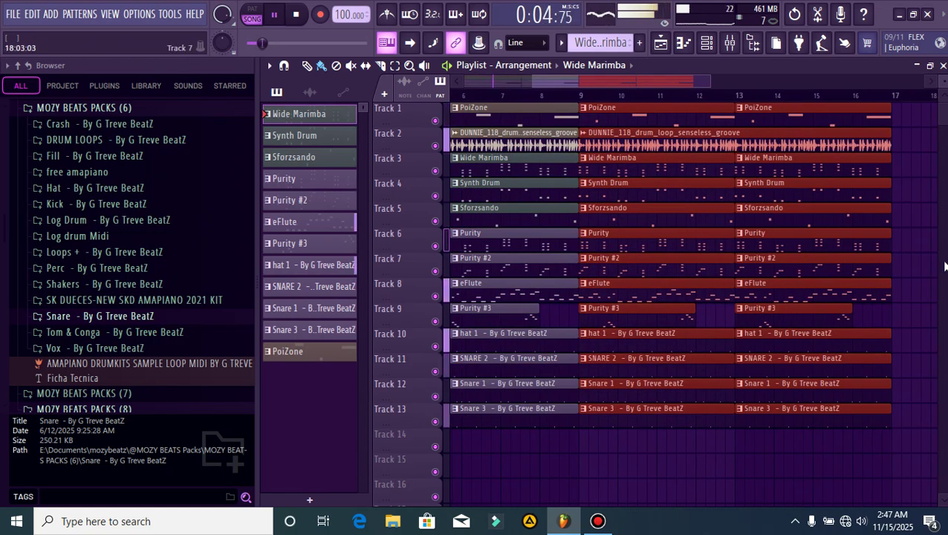
pyautogui.keyDown('ctrl'); pyautogui.click(917, 255); pyautogui.keyUp('ctrl')
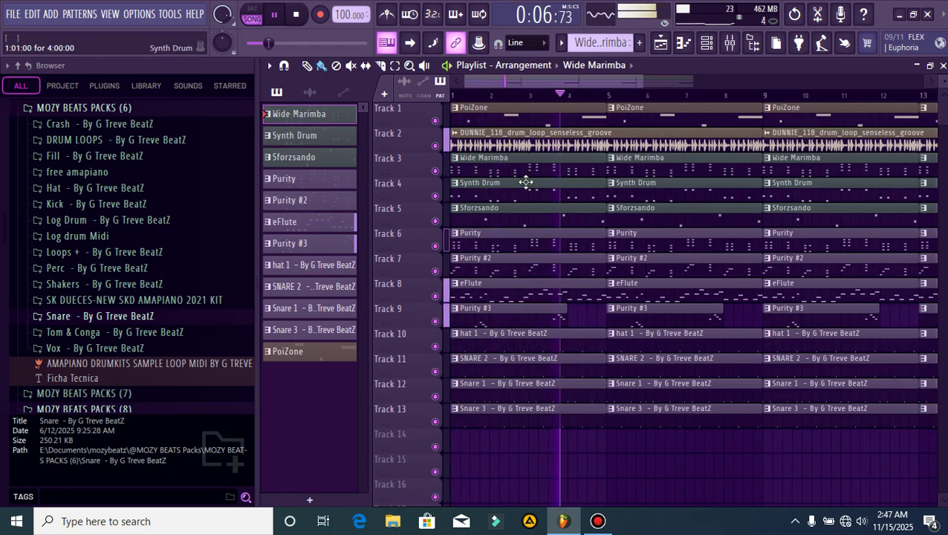
pyautogui.press('space')
# - Restore the first drum loop clip on Track 2 after trying to delete it, and slice it at bar 5
pyautogui.rightClick(485, 145)
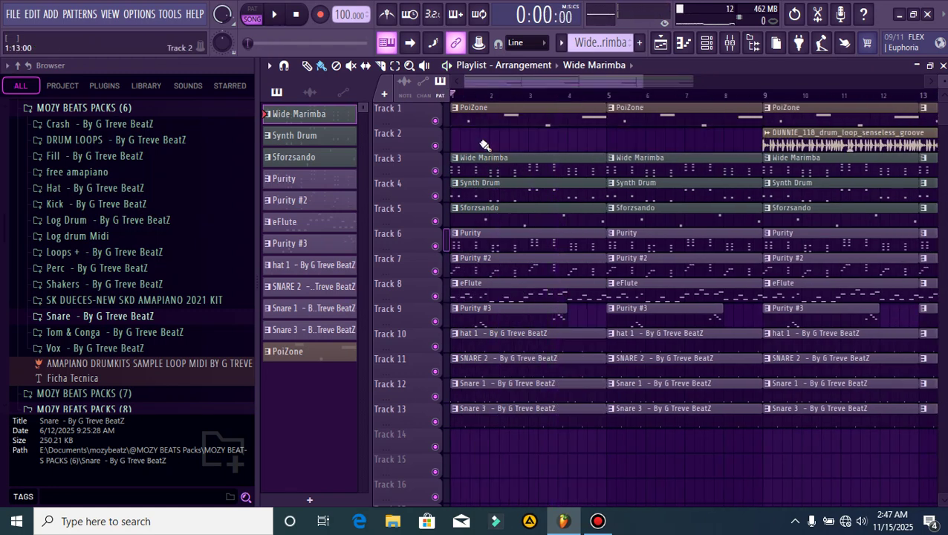
pyautogui.hotkey('ctrl', 'z')
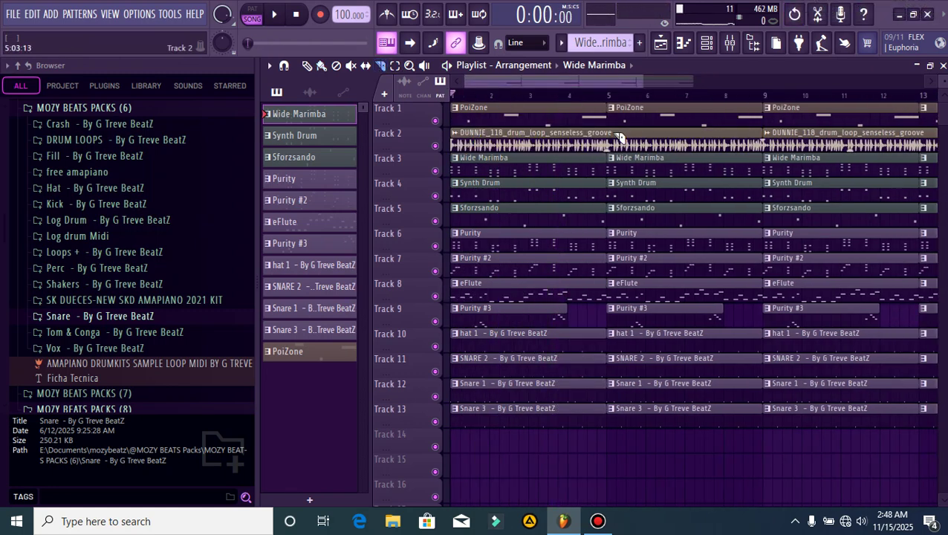
pyautogui.hotkey('ctrl', 'z')
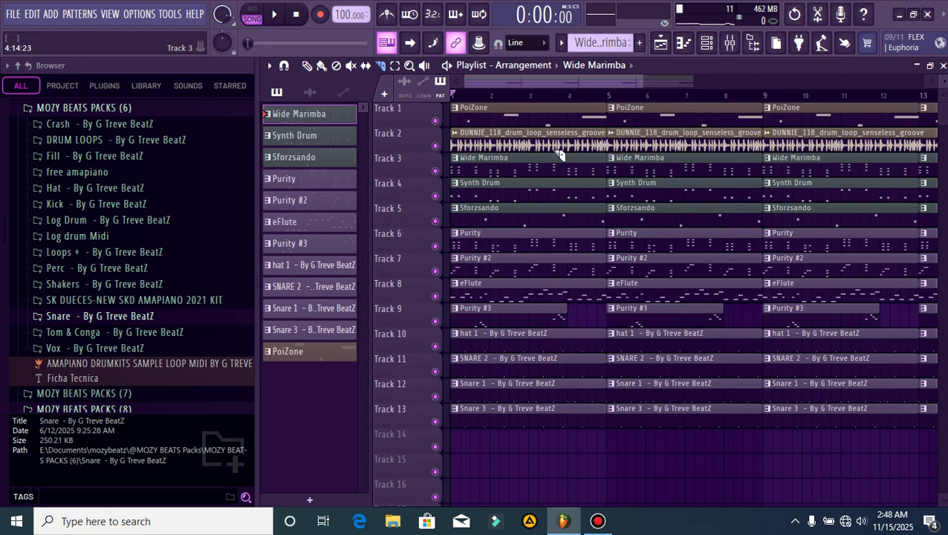
# - Delete the drum loop, SNARE 2, Snare 1 and Snare 3 clips from bars 1 to 4 of the arrangement
pyautogui.rightClick(470, 145)
pyautogui.press('space')
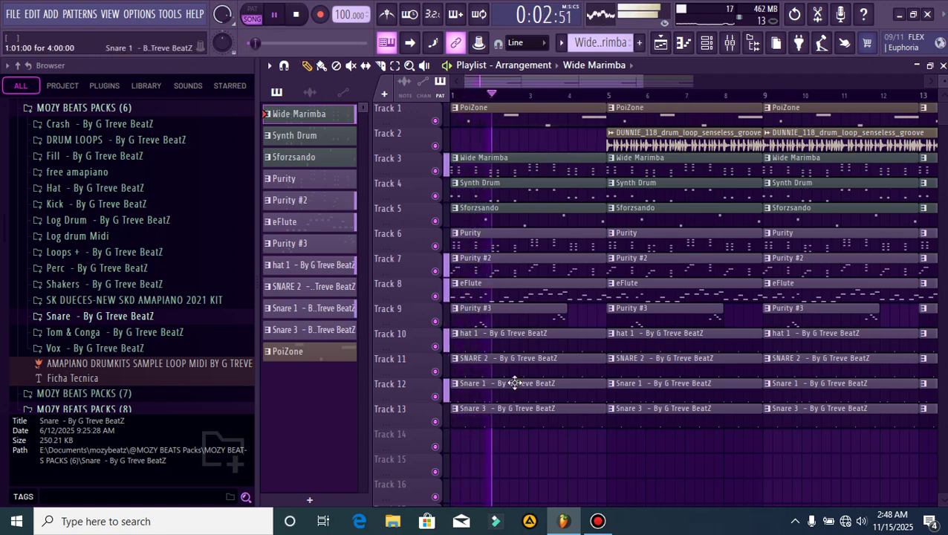
pyautogui.rightClick(478, 383)
pyautogui.rightClick(477, 409)
pyautogui.rightClick(477, 359)
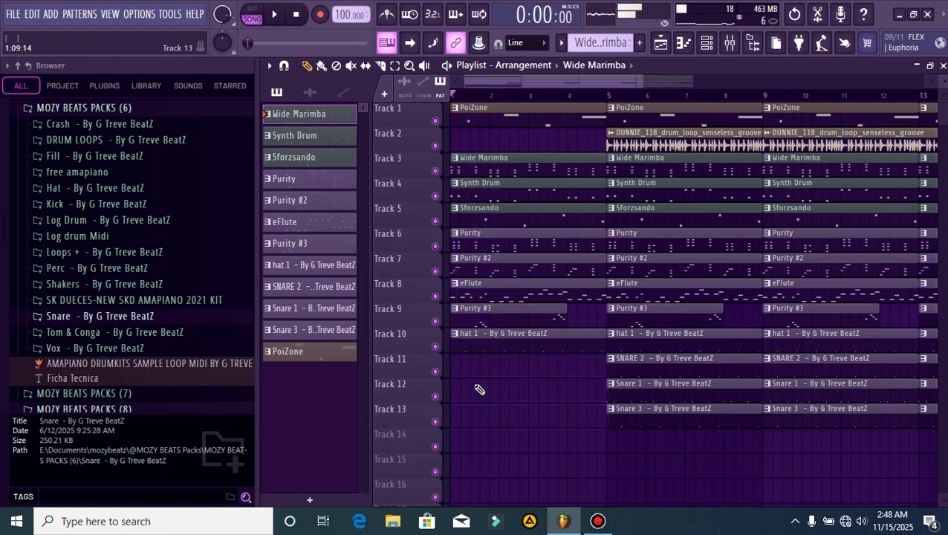
# - Delete the hat 1, Purity #3, PoiZone and eFlute clips from bars 1 to 4, replaying the intro between removals
pyautogui.rightClick(478, 336)
pyautogui.rightClick(500, 312)
pyautogui.press('space')
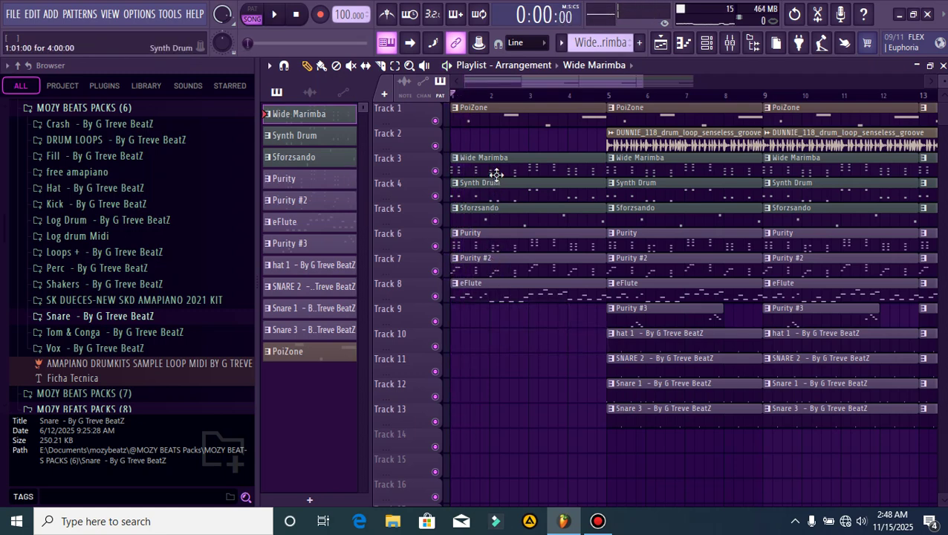
pyautogui.rightClick(486, 108)
pyautogui.press('space')
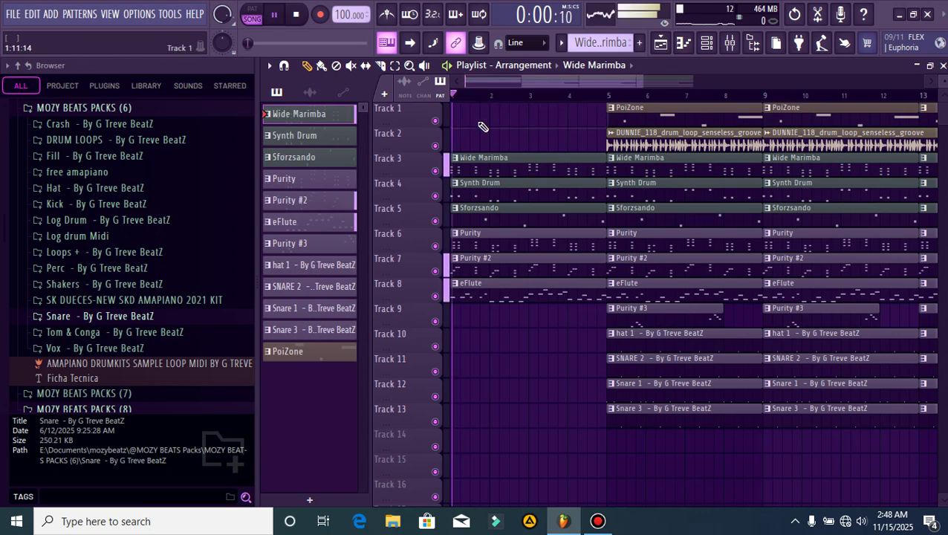
pyautogui.rightClick(495, 286)
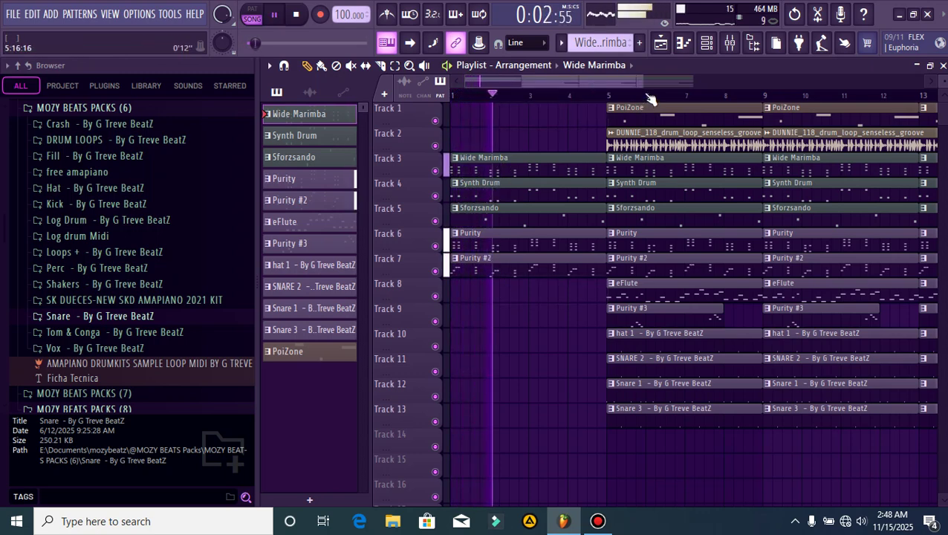
# - Delete the Wide Marimba and Purity clips from bars 5 to 8 during playback, and restart playback from the beginning
pyautogui.scroll(2, 593, 87)
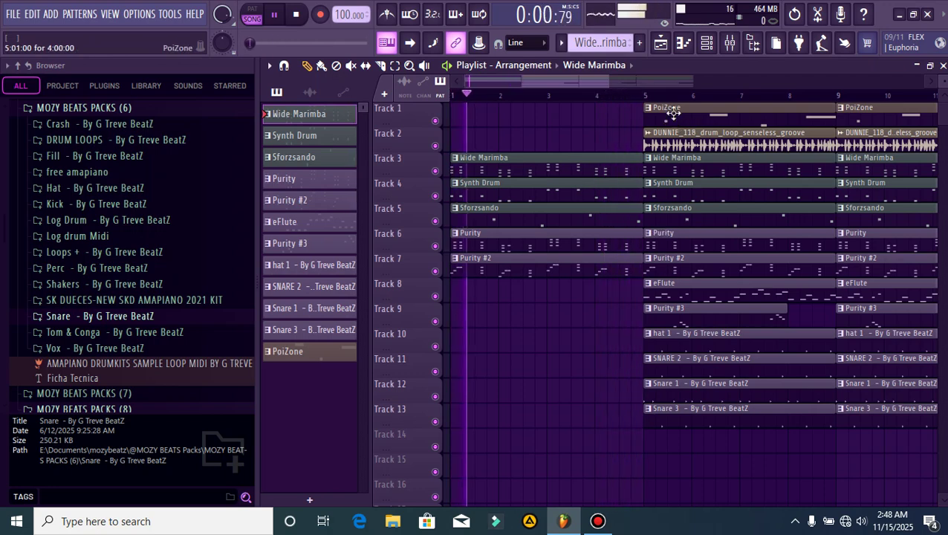
pyautogui.scroll(2, 691, 106)
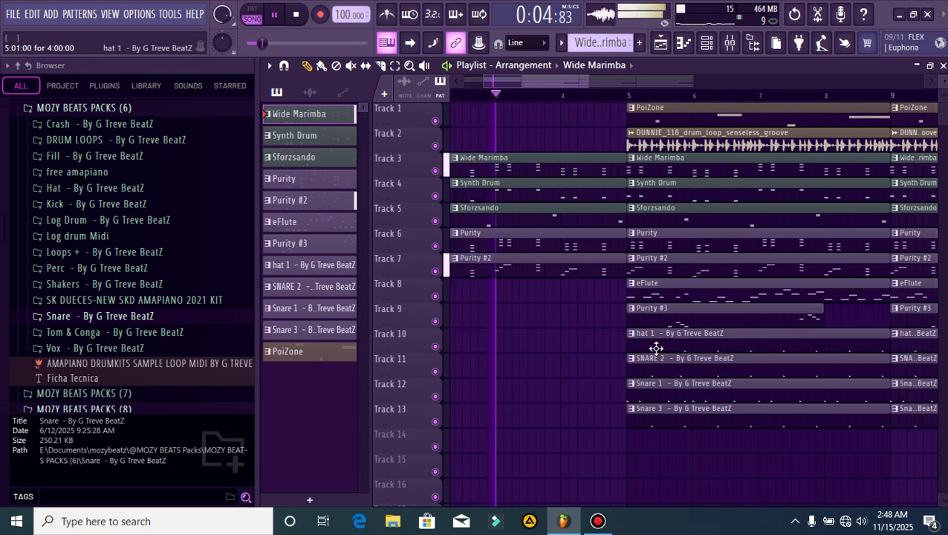
pyautogui.rightClick(672, 170)
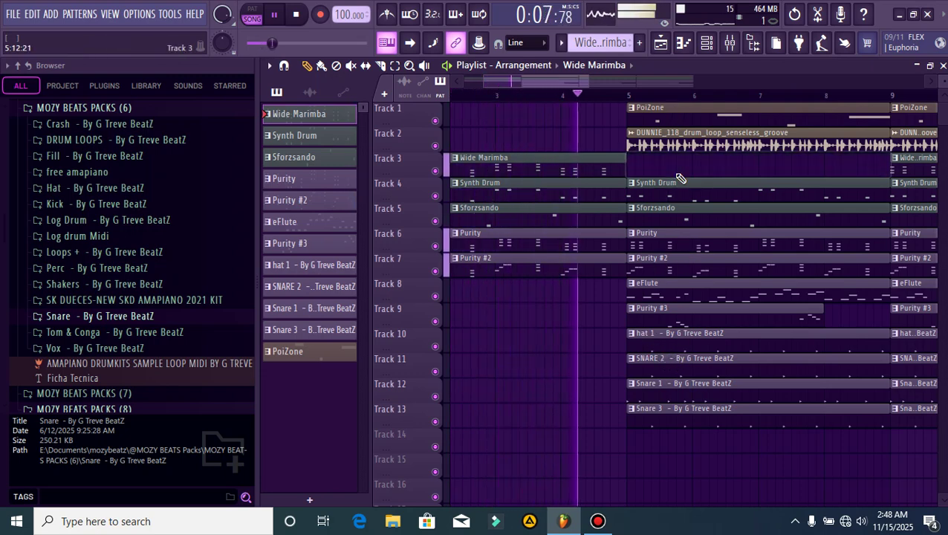
pyautogui.rightClick(673, 245)
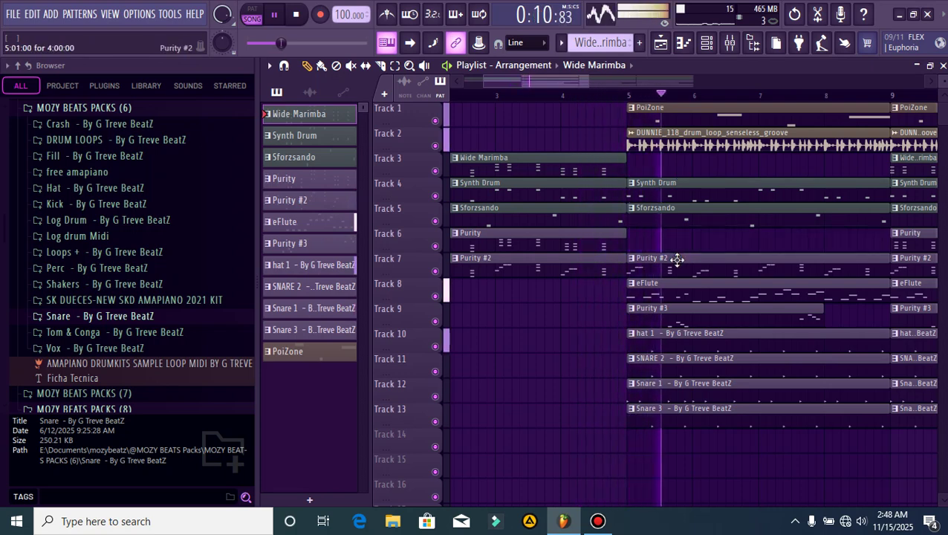
pyautogui.moveTo(582, 87)
pyautogui.mouseDown()
pyautogui.moveTo(563, 83)
pyautogui.moveTo(595, 86)
pyautogui.mouseUp()
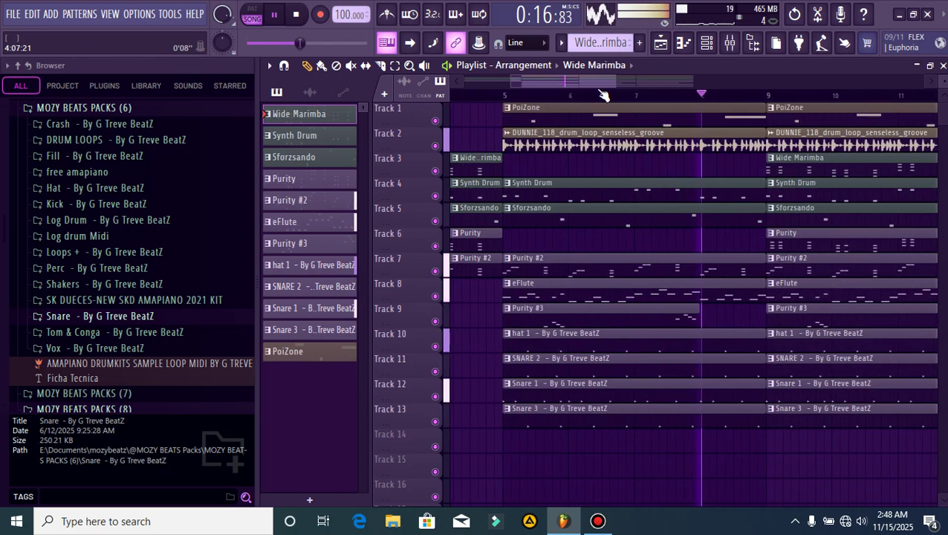
pyautogui.press('space')
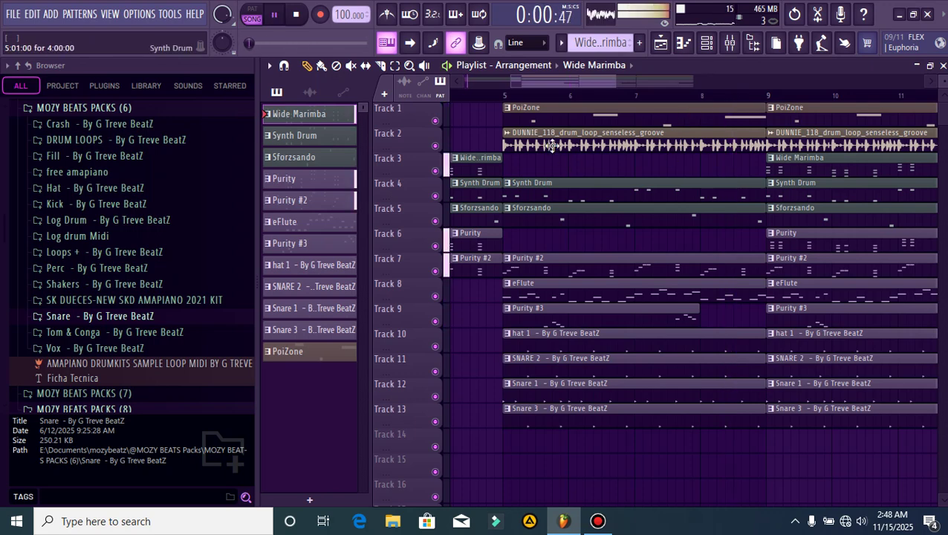
# - Check the Synth Drum channel in the channel rack during playback, and replay the intro in the playlist
pyautogui.click(709, 48)
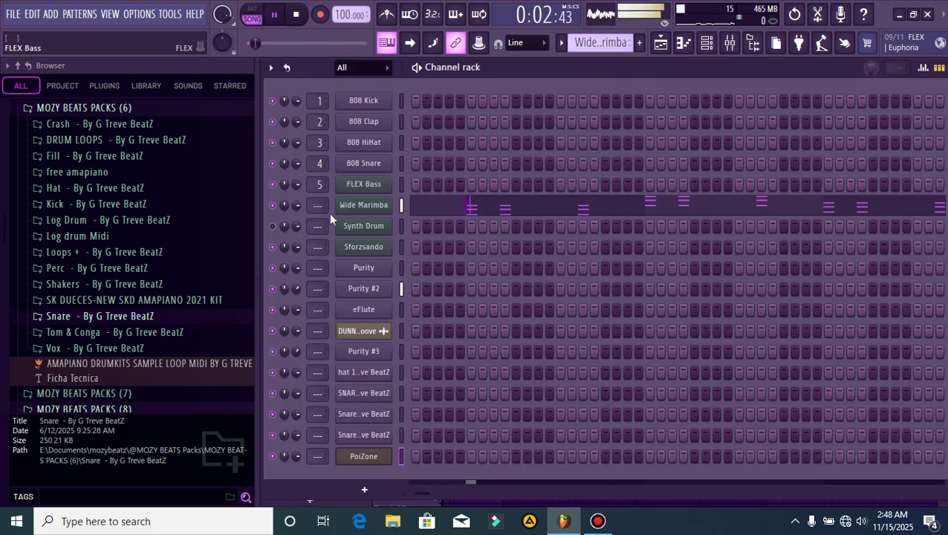
pyautogui.click(661, 48)
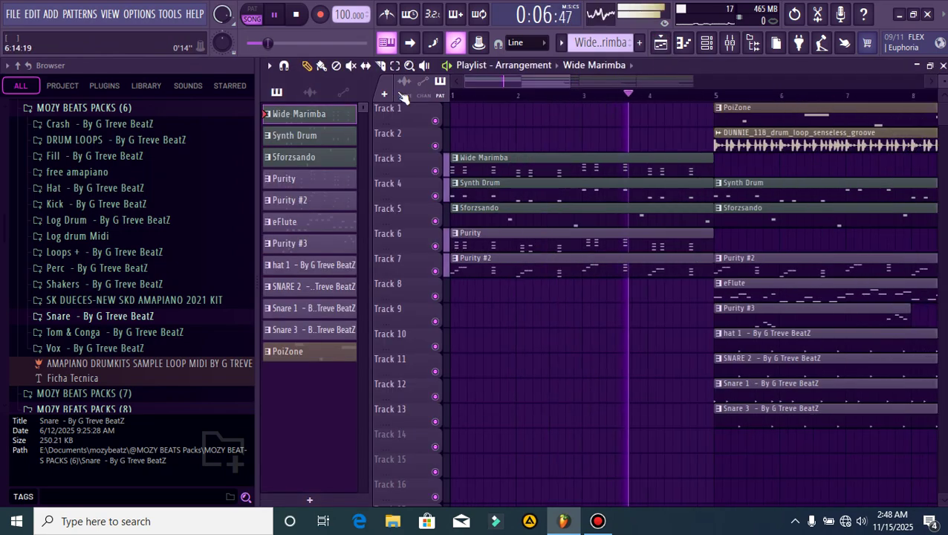
pyautogui.press('space')
pyautogui.press('space')
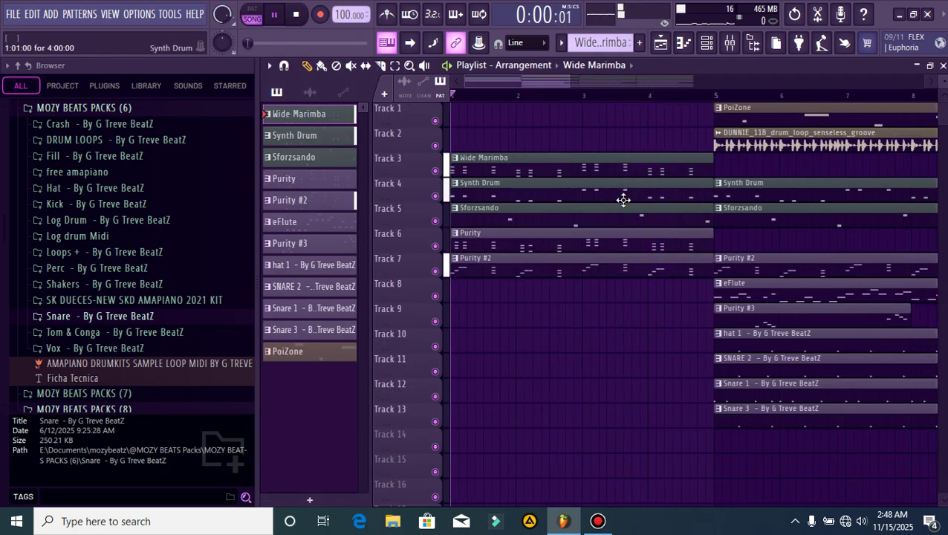
pyautogui.press('space')
# - Trim the start of the first Synth Drum clip on Track 4 to bar 3 and play the intro
pyautogui.moveTo(456, 196); pyautogui.dragTo(501, 199)
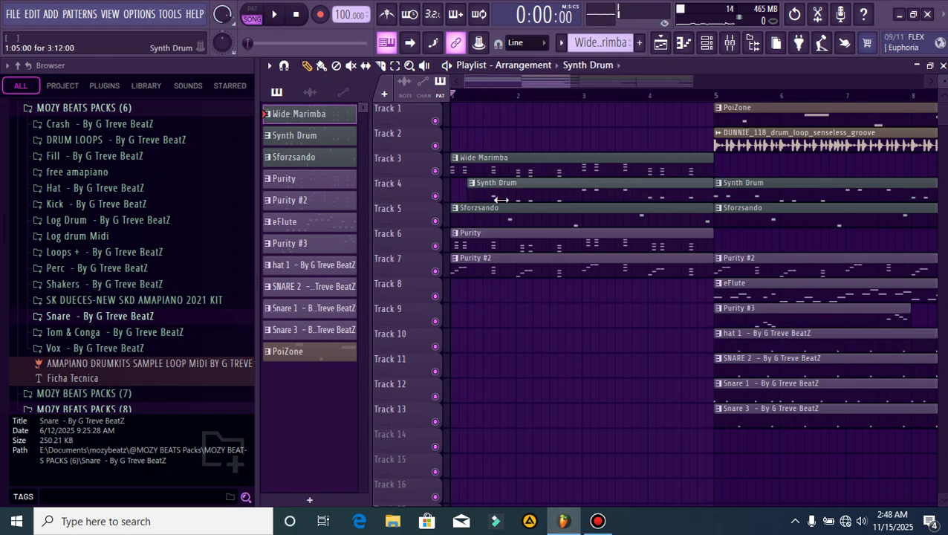
pyautogui.moveTo(572, 231); pyautogui.dragTo(589, 232)
pyautogui.press('space')
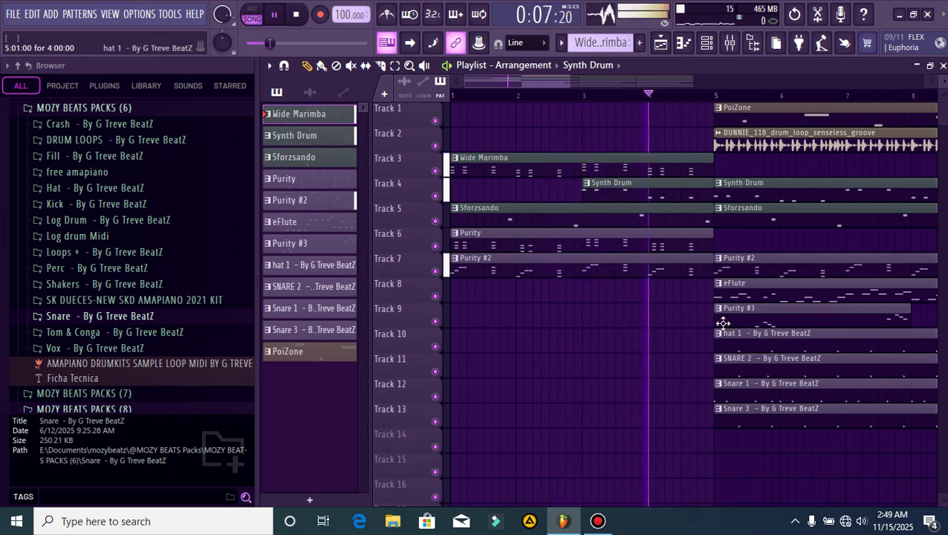
# - Delete the three Synth Drum clips from bars 5 to 16 of Track 4 while listening to the arrangement
pyautogui.rightClick(766, 196)
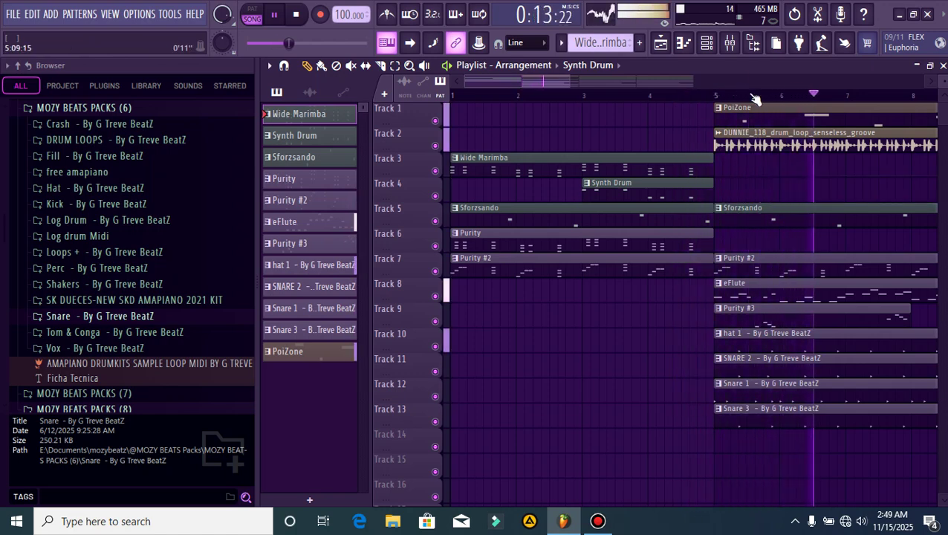
pyautogui.scroll(-1, 757, 99)
pyautogui.scroll(-1, 757, 98)
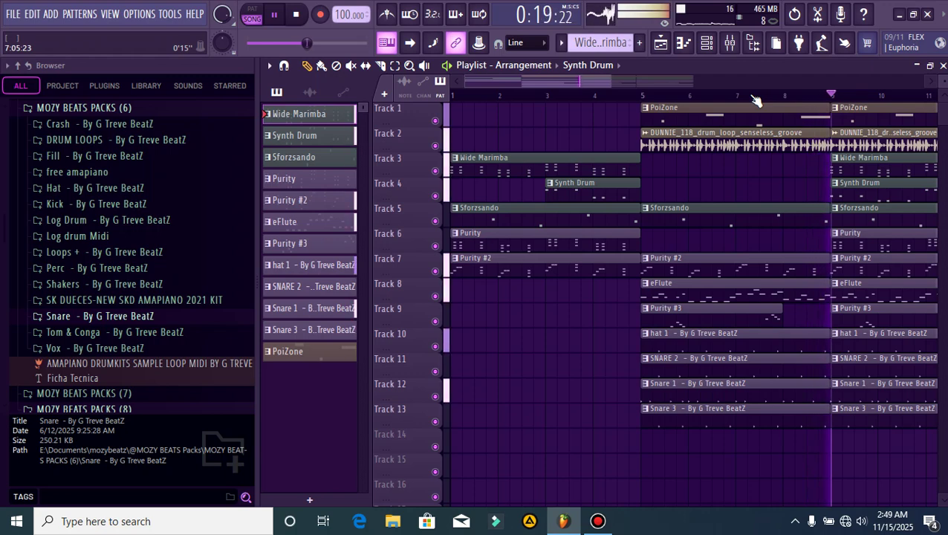
pyautogui.press('space')
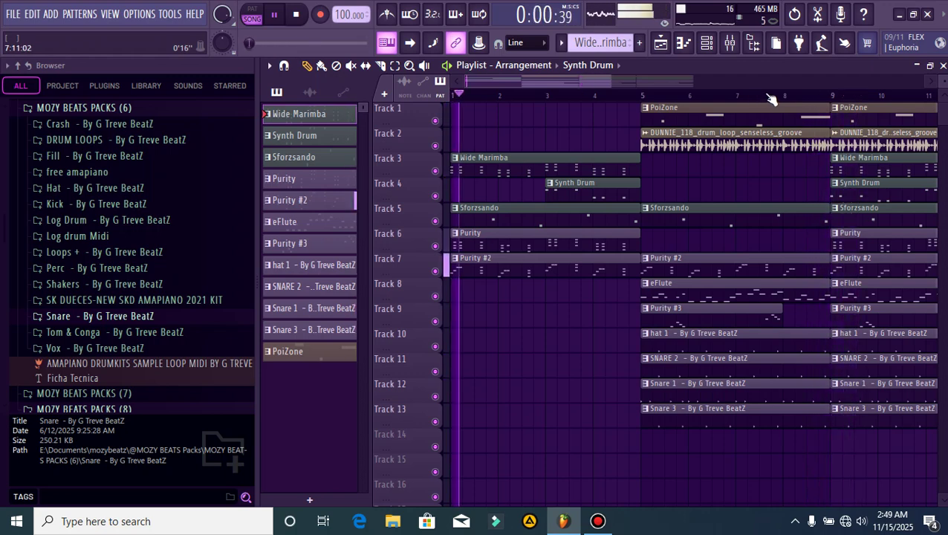
pyautogui.scroll(-3, 777, 104)
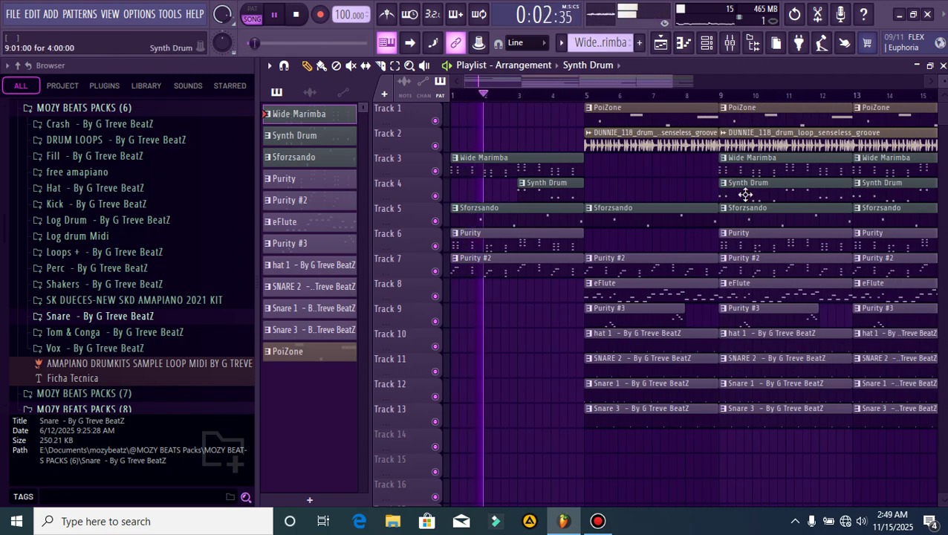
pyautogui.rightClick(745, 195)
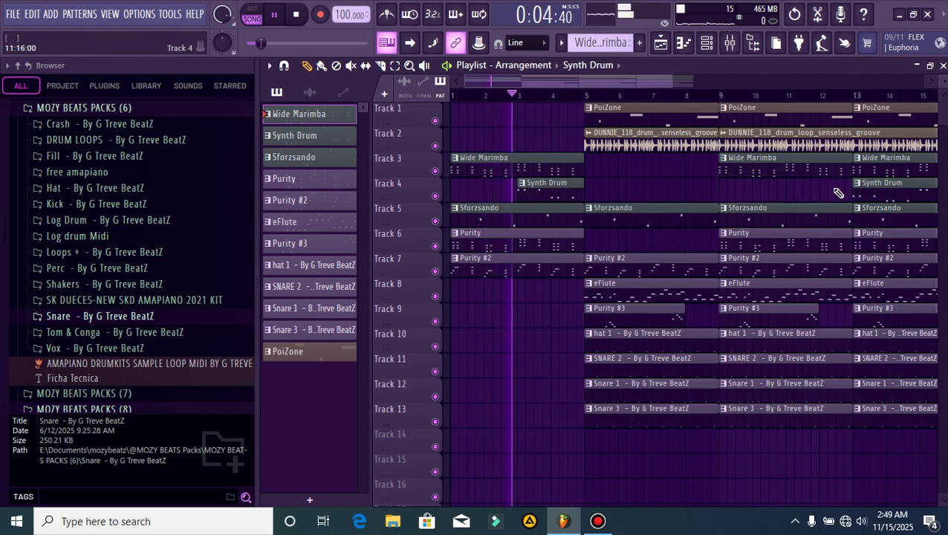
pyautogui.scroll(-2, 751, 100)
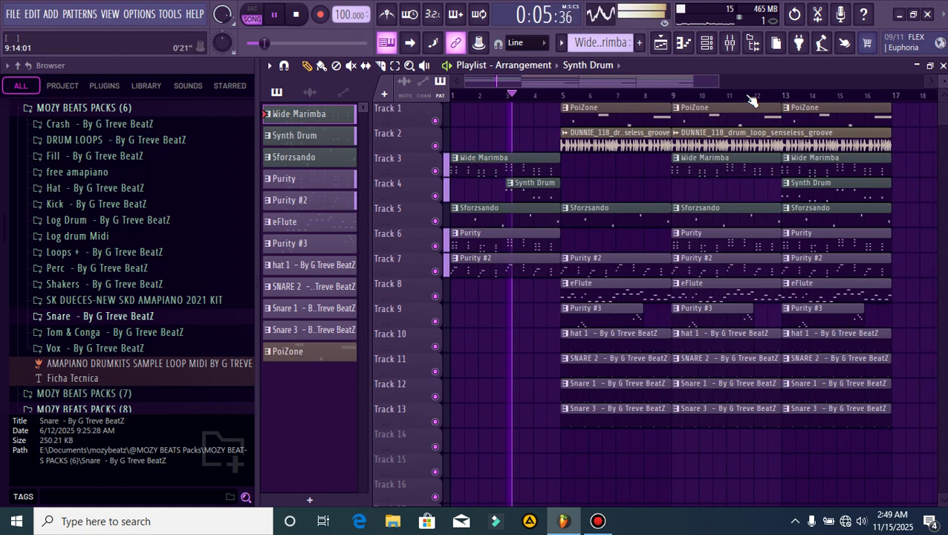
pyautogui.rightClick(794, 186)
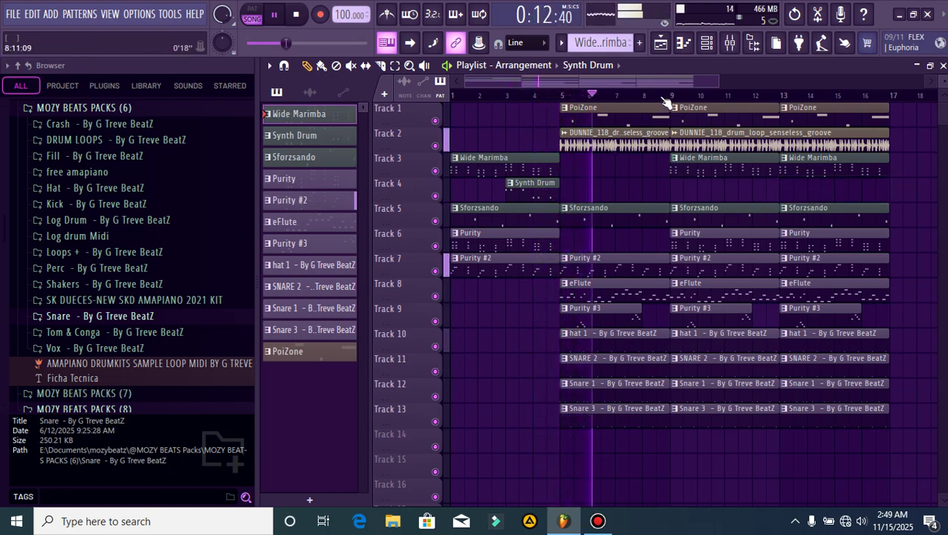
# - Stop playback, expand the Fill folder of MOZY BEATS PACKS (6), and preview its Drum Loop sample
pyautogui.click(146, 253)
pyautogui.click(148, 229)
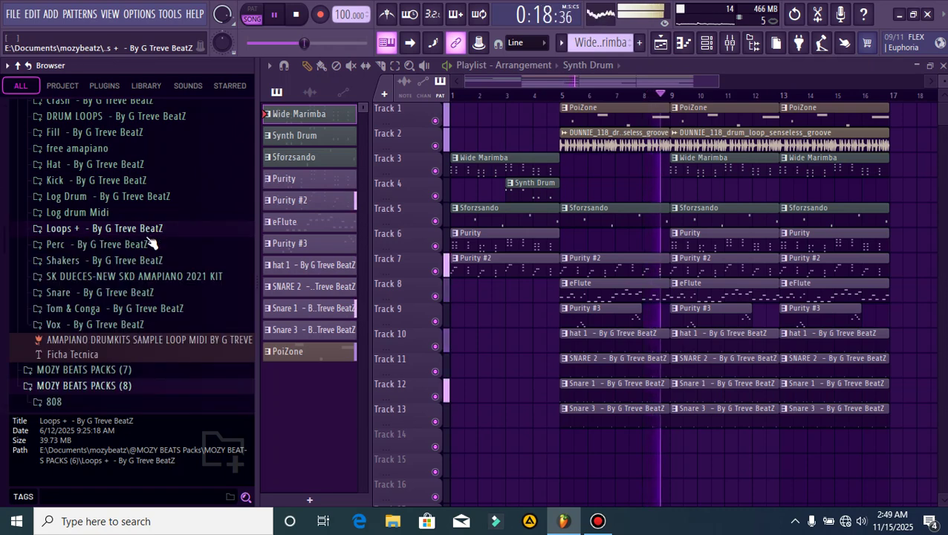
pyautogui.press('space')
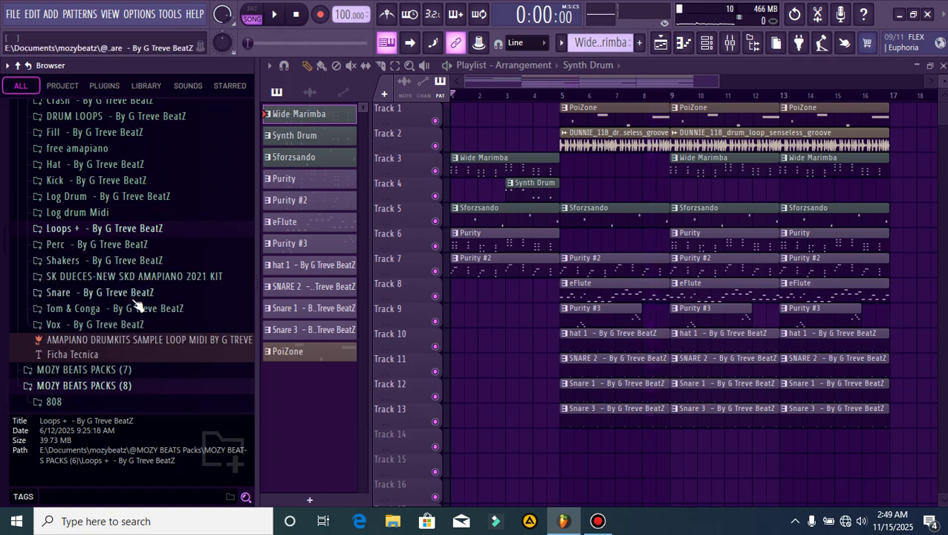
pyautogui.scroll(3, 137, 304)
pyautogui.click(95, 222)
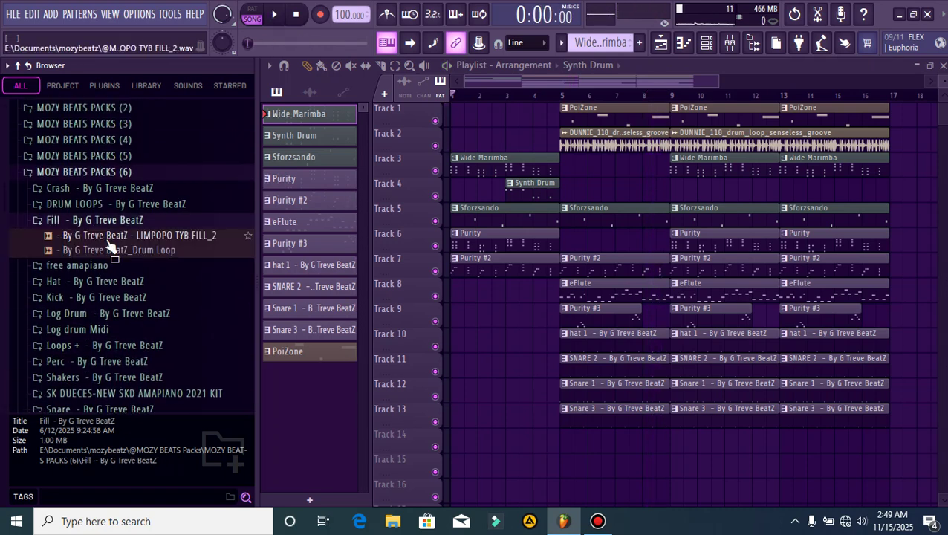
pyautogui.click(110, 250)
pyautogui.click(112, 251)
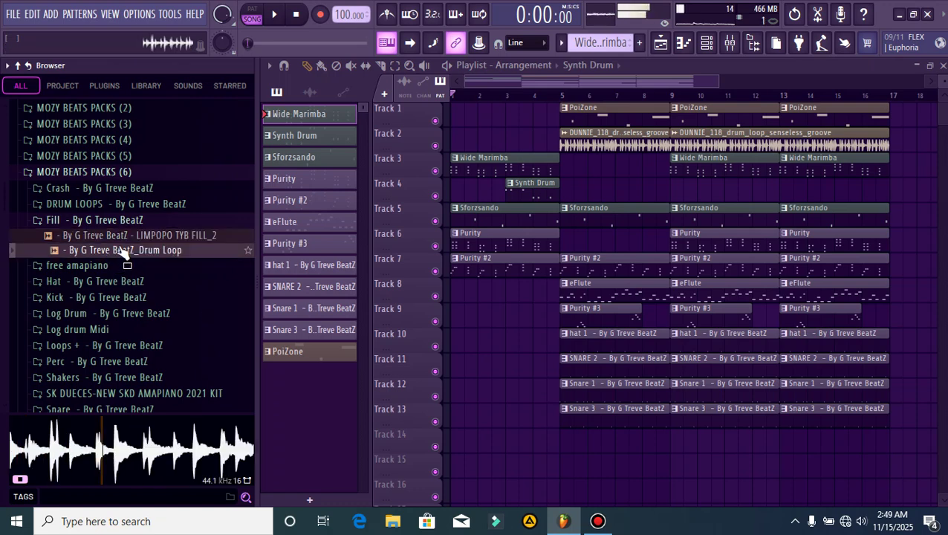
# - Place the LIMPOPO TYB FILL_2 sample in bar 4 of Track 14 and normalize its audio
pyautogui.moveTo(132, 238); pyautogui.dragTo(573, 341)
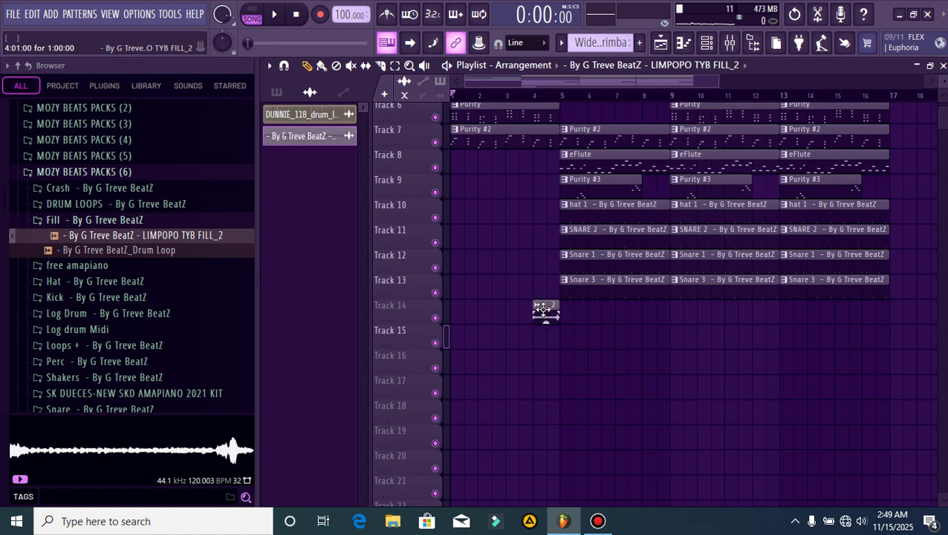
pyautogui.doubleClick(546, 312)
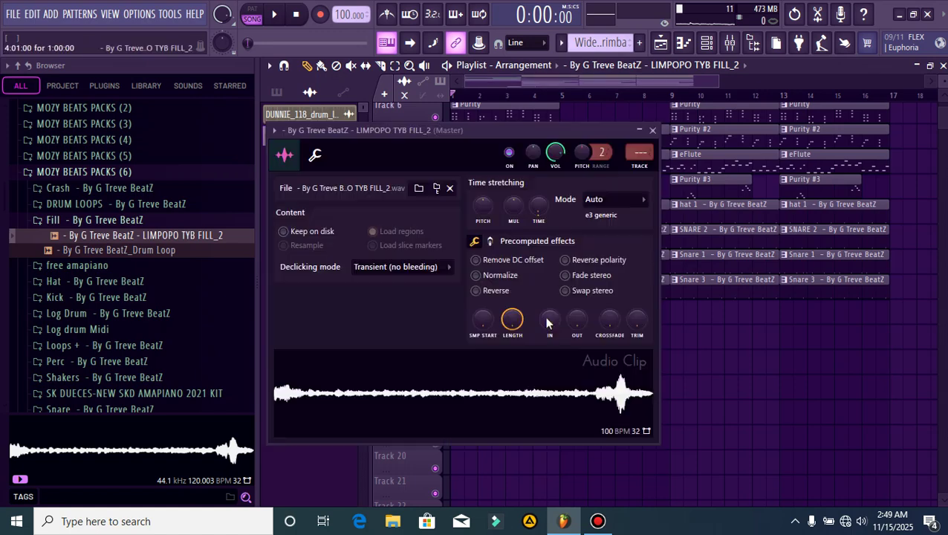
pyautogui.click(501, 275)
# - Lower the LIMPOPO TYB FILL_2 channel volume to 42% while listening to the arrangement
pyautogui.press('space')
pyautogui.moveTo(555, 152); pyautogui.dragTo(555, 169)
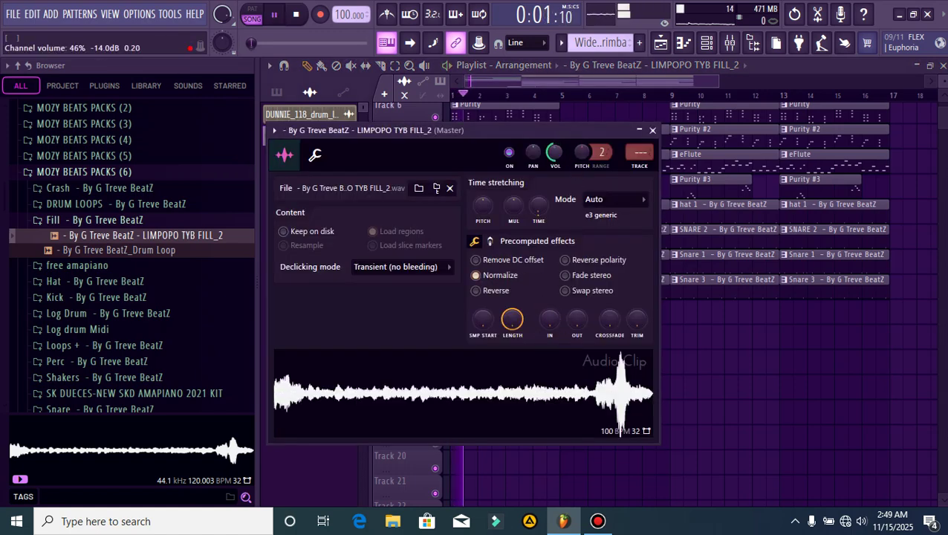
pyautogui.rightClick(761, 402)
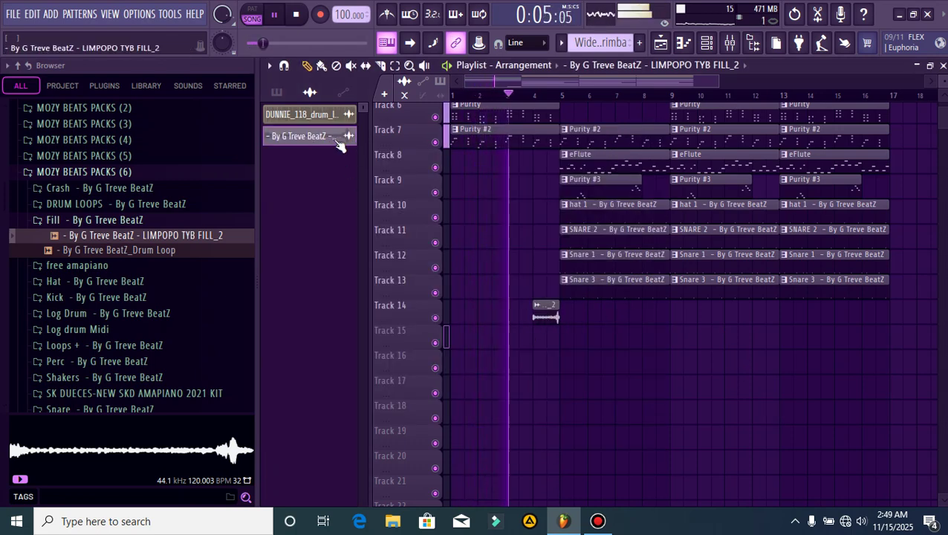
pyautogui.click(304, 136)
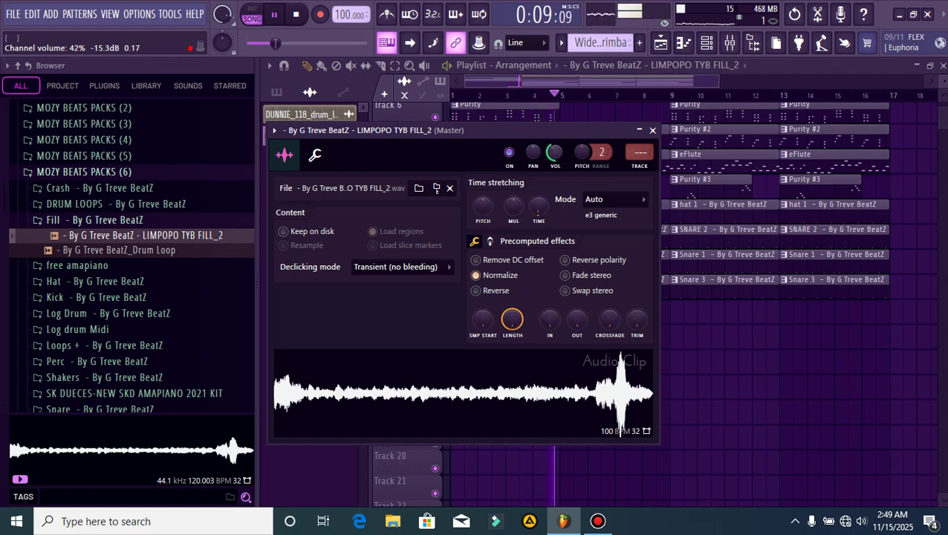
pyautogui.rightClick(755, 406)
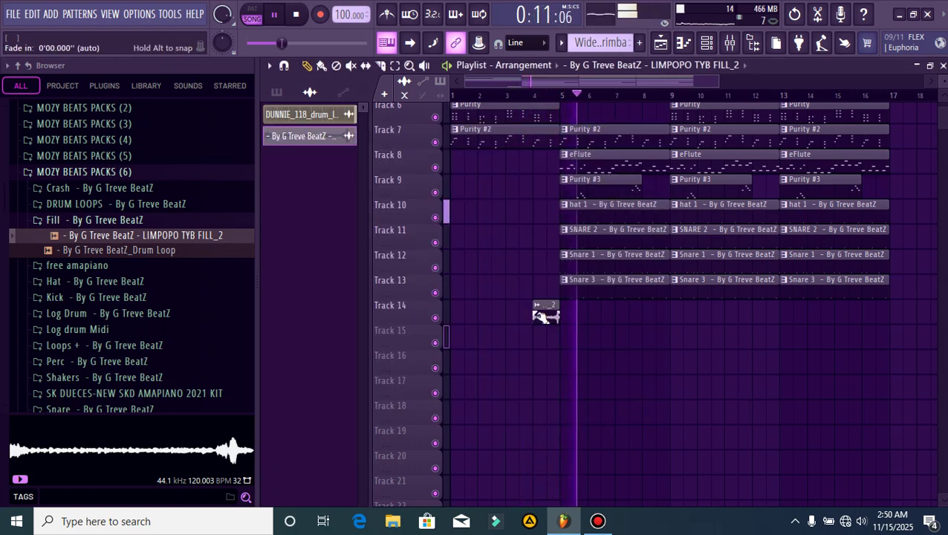
# - Add a second fill clip in bar 8 of Track 14, and trim the first one to start halfway through bar 4
pyautogui.click(654, 317)
pyautogui.scroll(3, 758, 393)
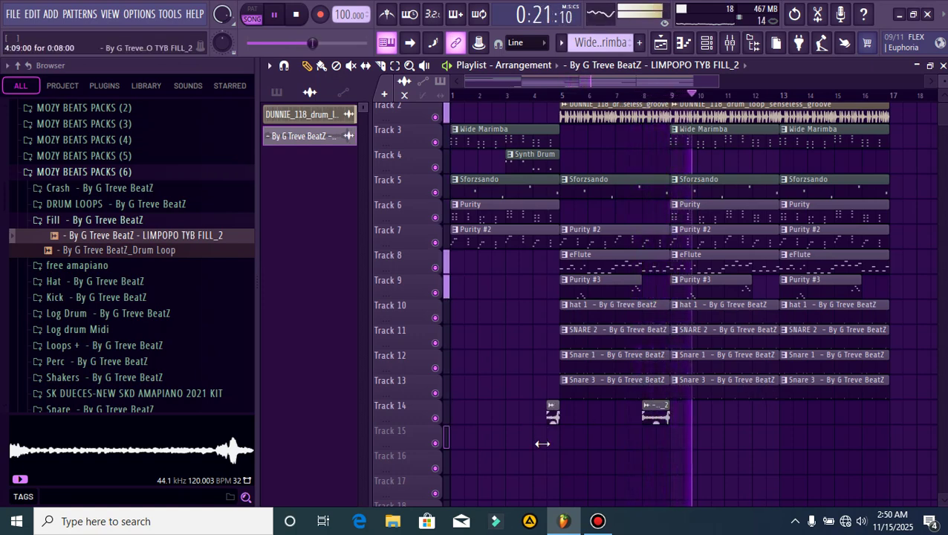
pyautogui.scroll(3, 563, 107)
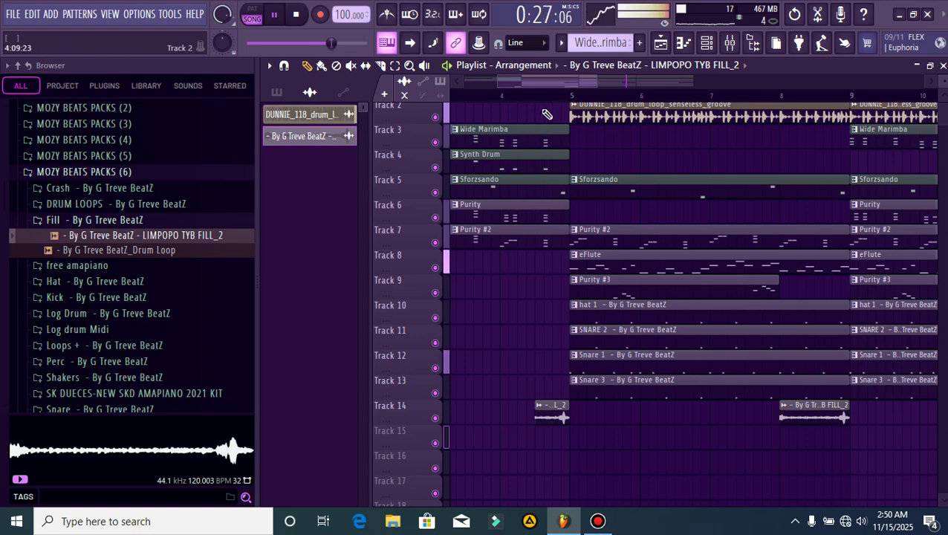
# - Select all clips spanning bars 13 to 16 and duplicate them to start at bar 17
pyautogui.scroll(1, 544, 102)
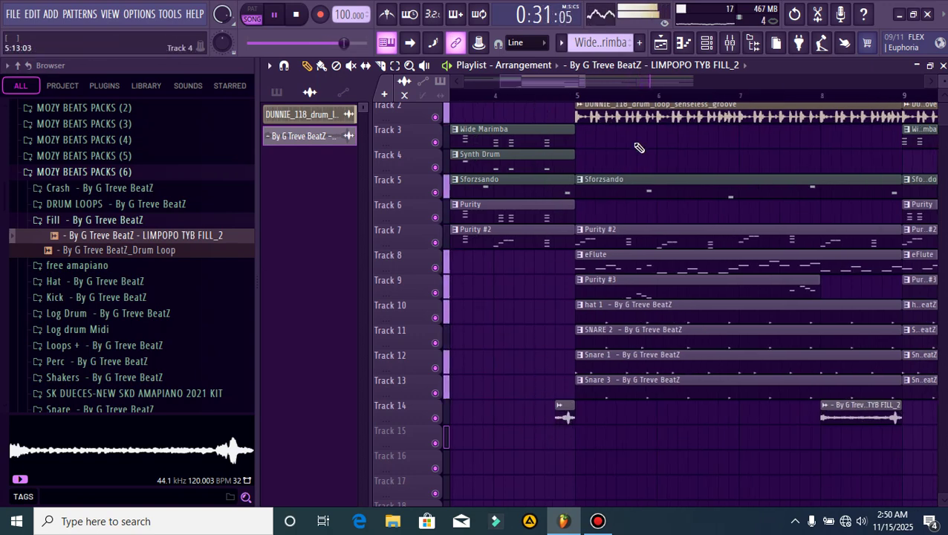
pyautogui.scroll(-5, 608, 101)
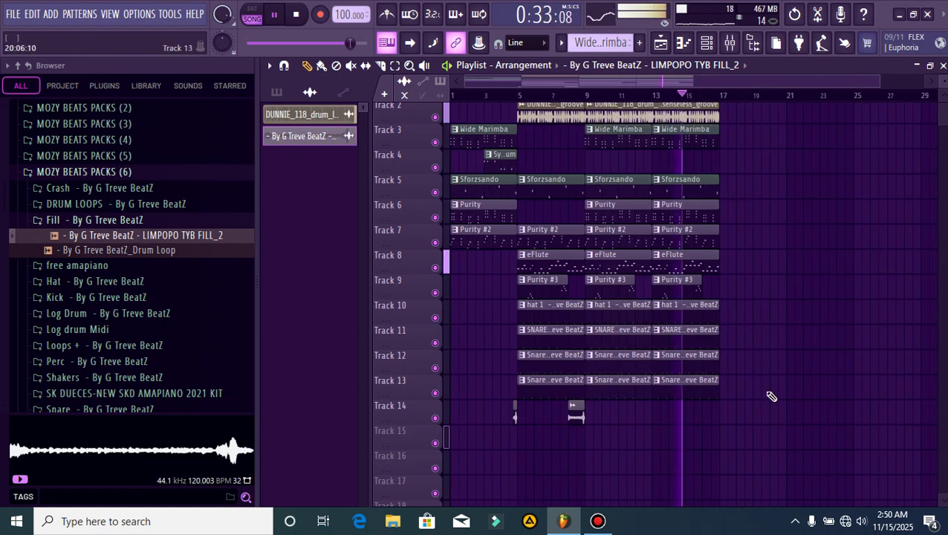
pyautogui.moveTo(730, 413); pyautogui.dragTo(673, 104)
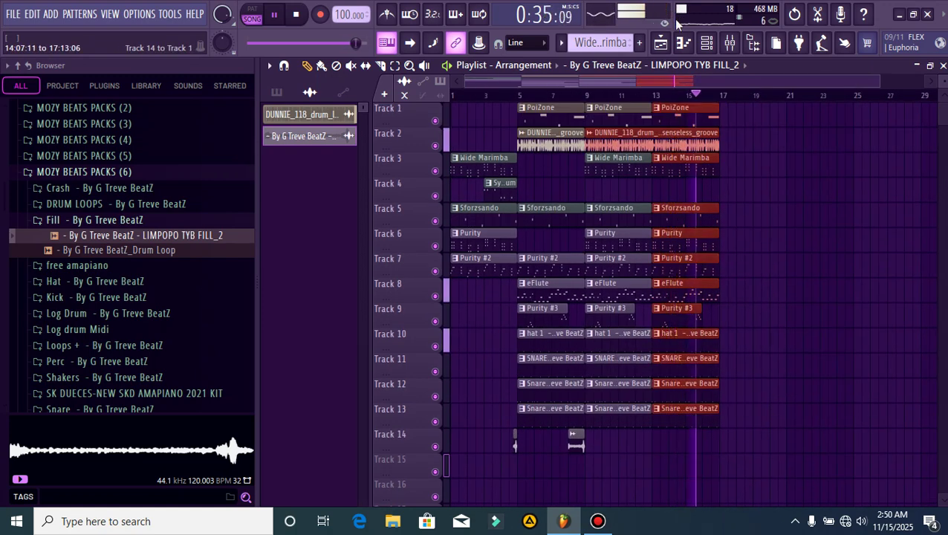
pyautogui.press('space')
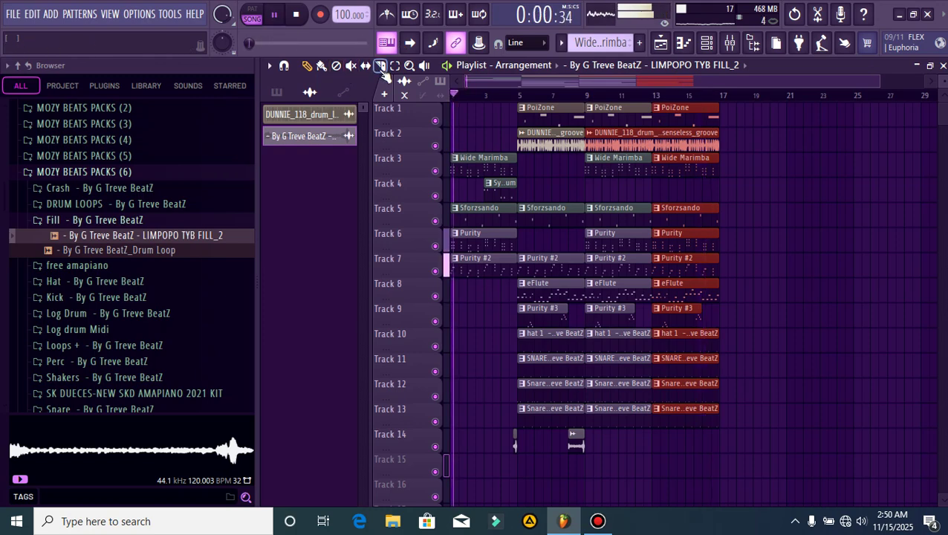
pyautogui.click(660, 149)
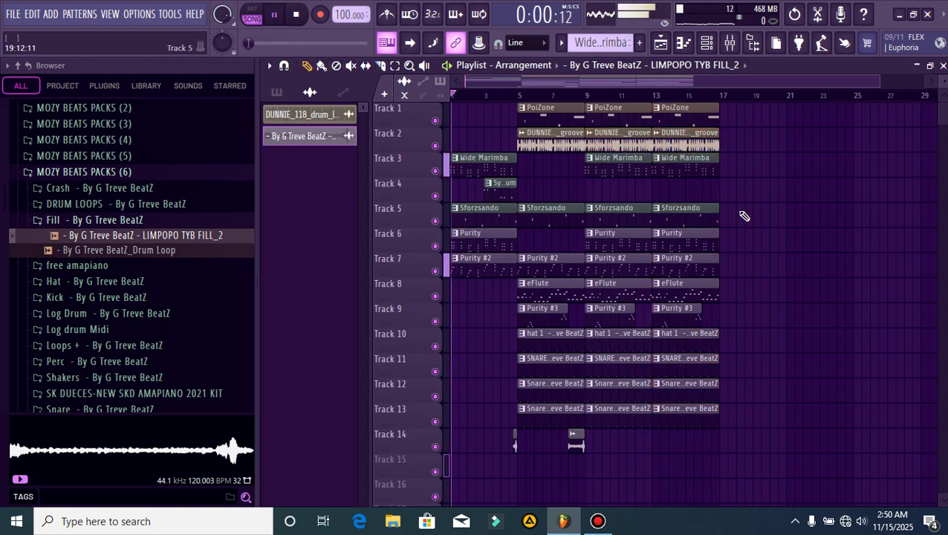
pyautogui.moveTo(741, 433); pyautogui.dragTo(666, 85)
pyautogui.hotkey('ctrl', 'b')
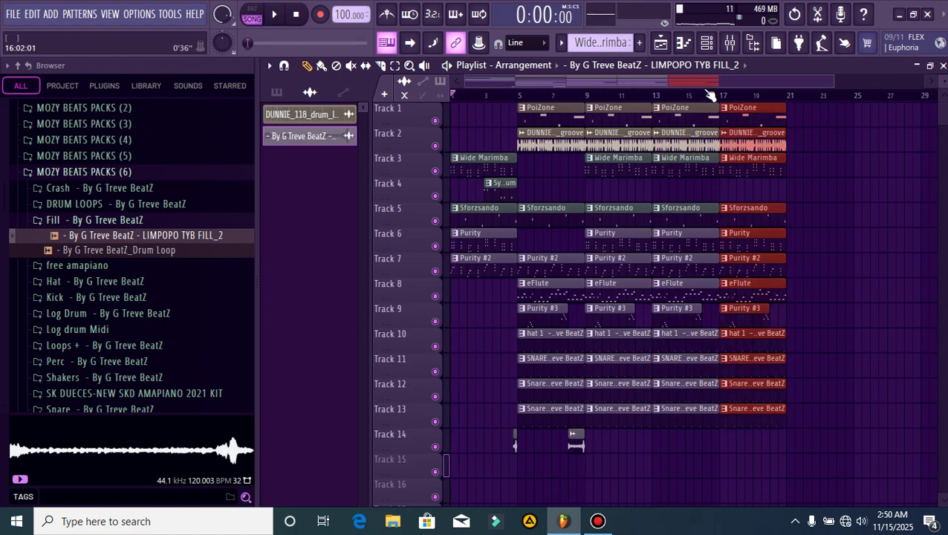
# - Play from around bar 15 and delete the PoiZone, Purity #3 and eFlute clips that start at bar 17
pyautogui.press('space')
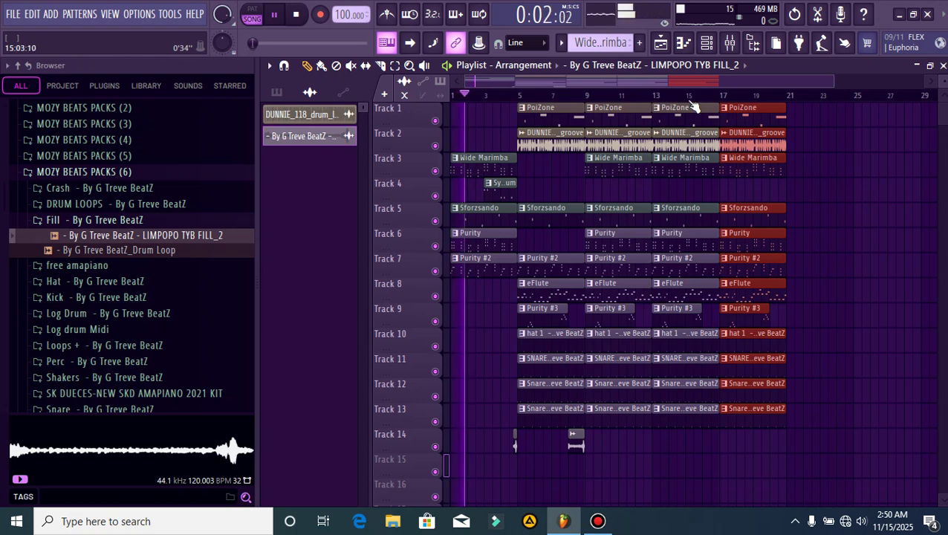
pyautogui.click(693, 96)
pyautogui.scroll(2, 745, 101)
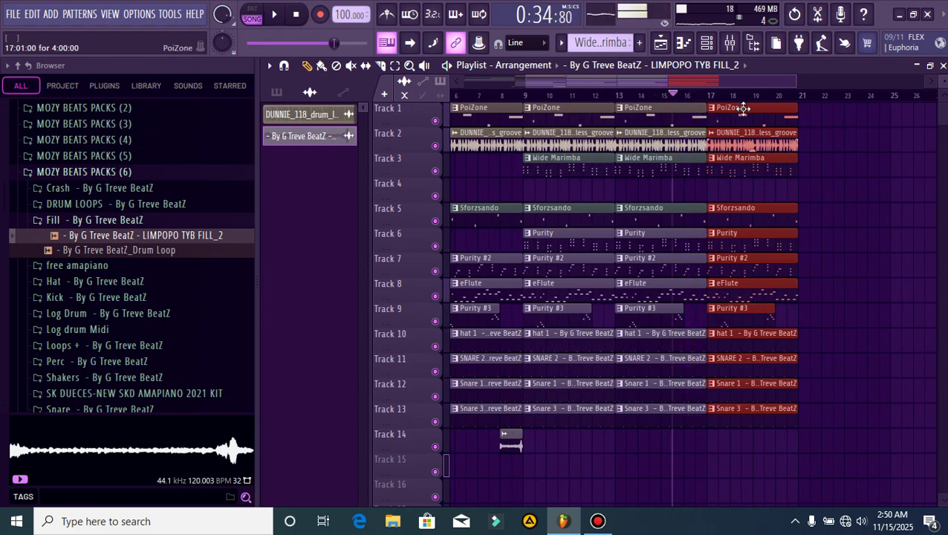
pyautogui.rightClick(745, 106)
pyautogui.click(799, 221)
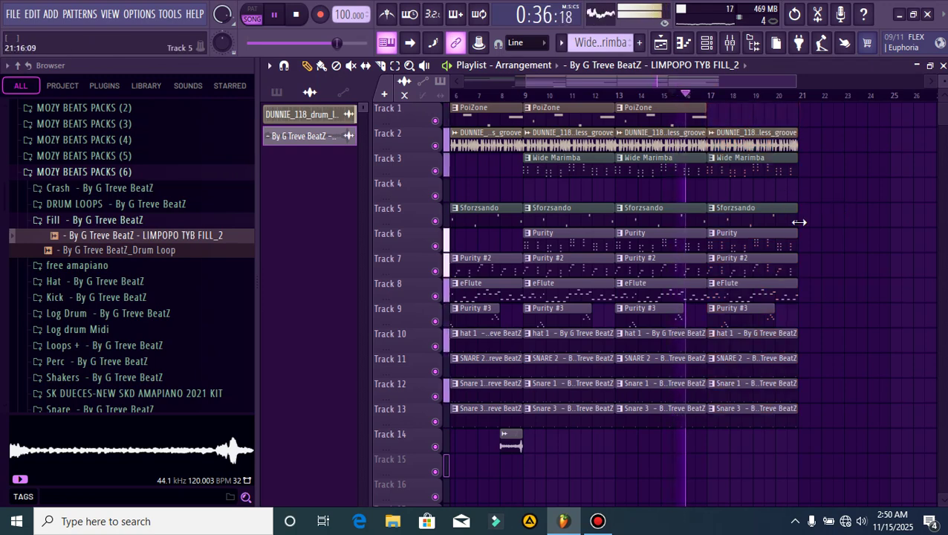
pyautogui.rightClick(752, 312)
pyautogui.rightClick(750, 288)
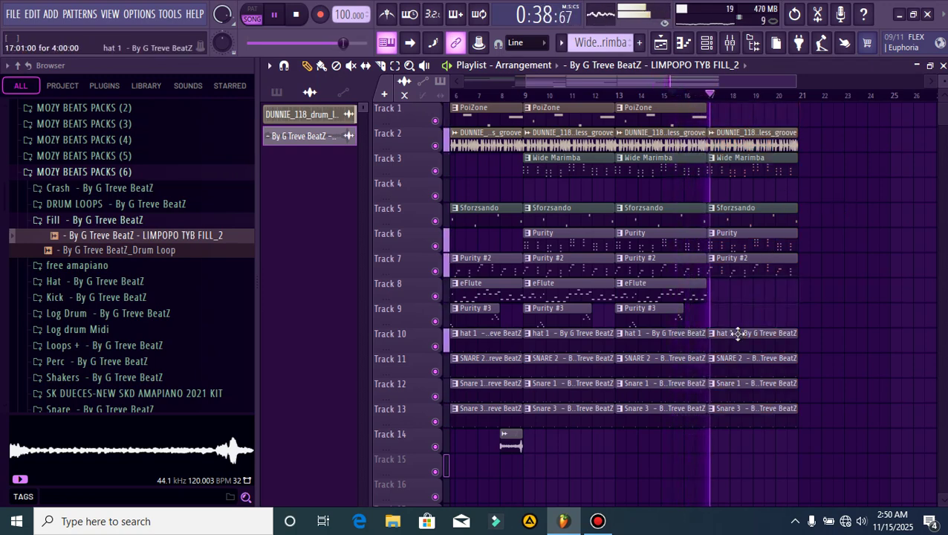
# - Delete the hat 1, SNARE 2, Snare 1 and Snare 3 clips that start at bar 17
pyautogui.rightClick(739, 333)
pyautogui.rightClick(739, 358)
pyautogui.rightClick(739, 383)
pyautogui.rightClick(739, 409)
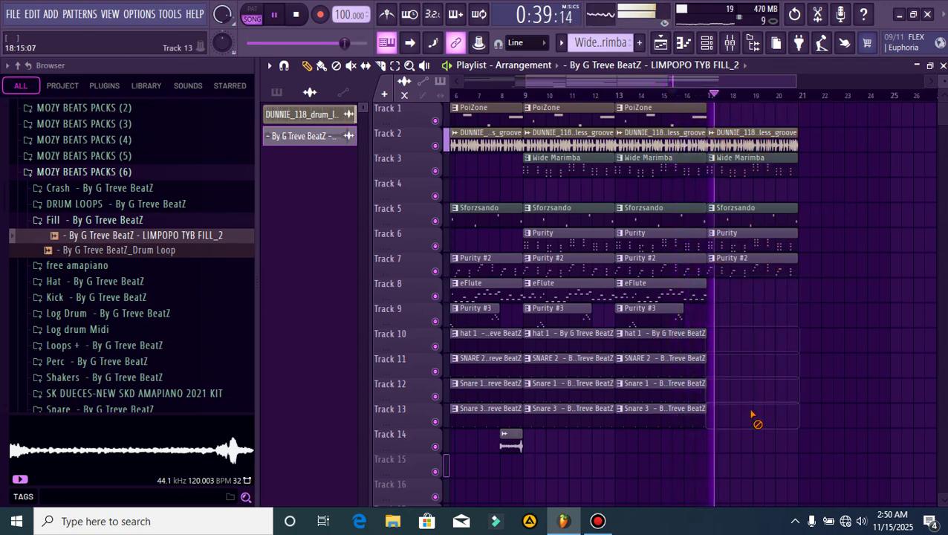
# - Delete the Sforzsando clip at bar 17, and duplicate the hat and snare clips of Tracks 10 to 13 from bar 13 to bar 17
pyautogui.click(685, 98)
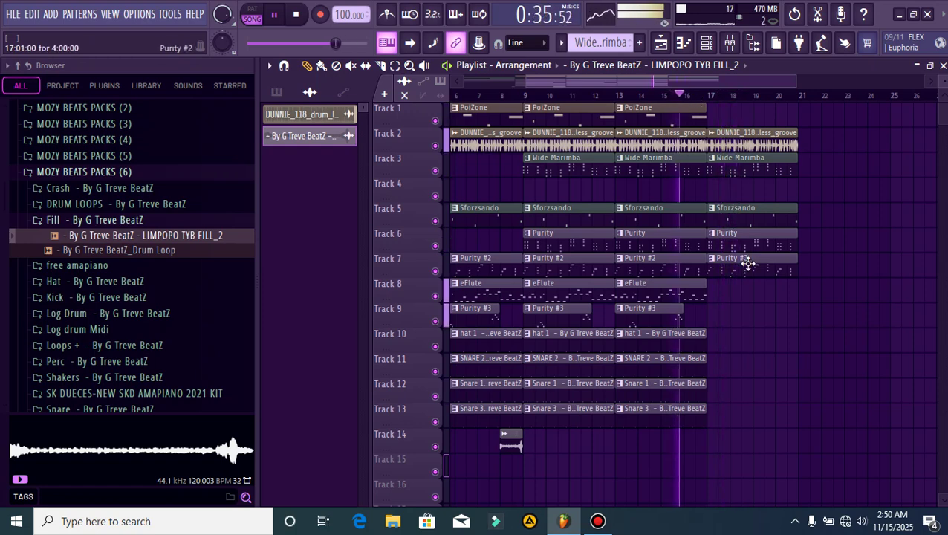
pyautogui.rightClick(758, 220)
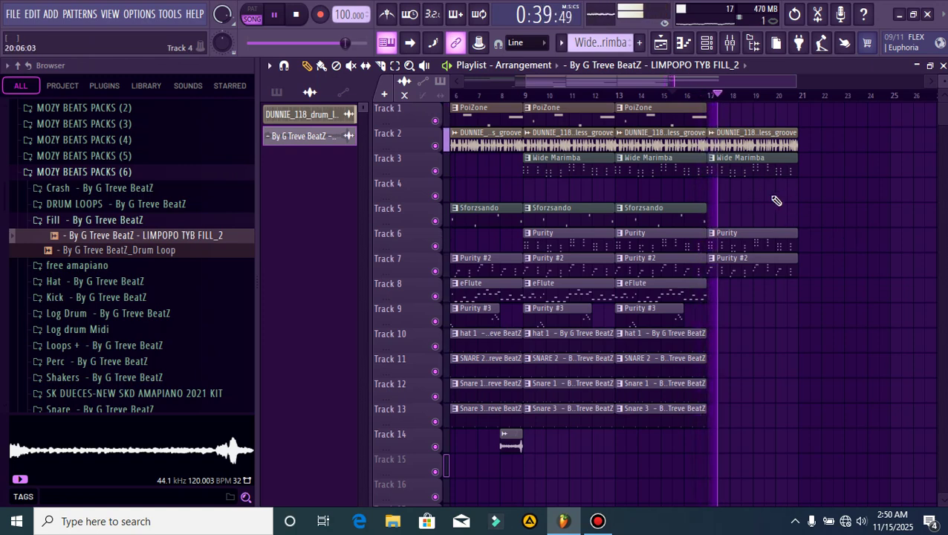
pyautogui.moveTo(712, 447); pyautogui.dragTo(676, 345)
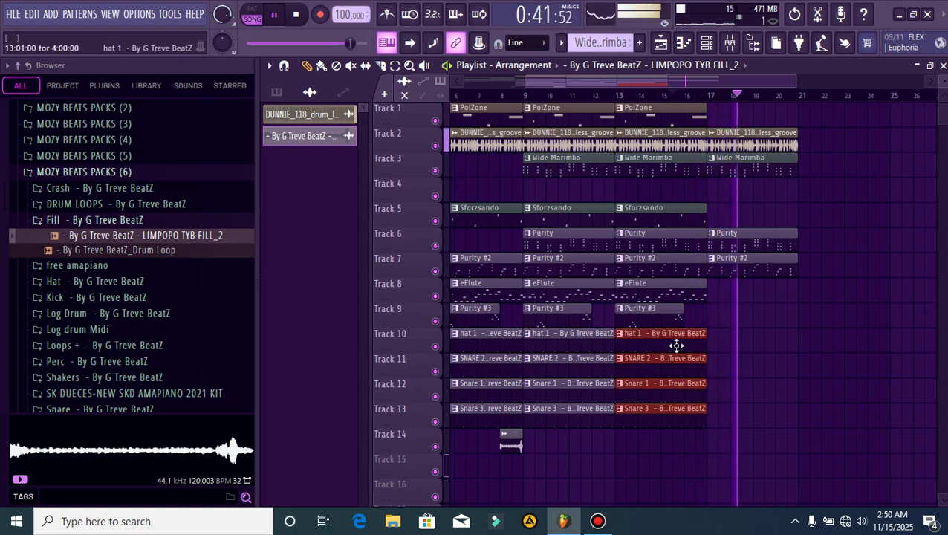
pyautogui.hotkey('ctrl', 'b')
pyautogui.click(844, 327)
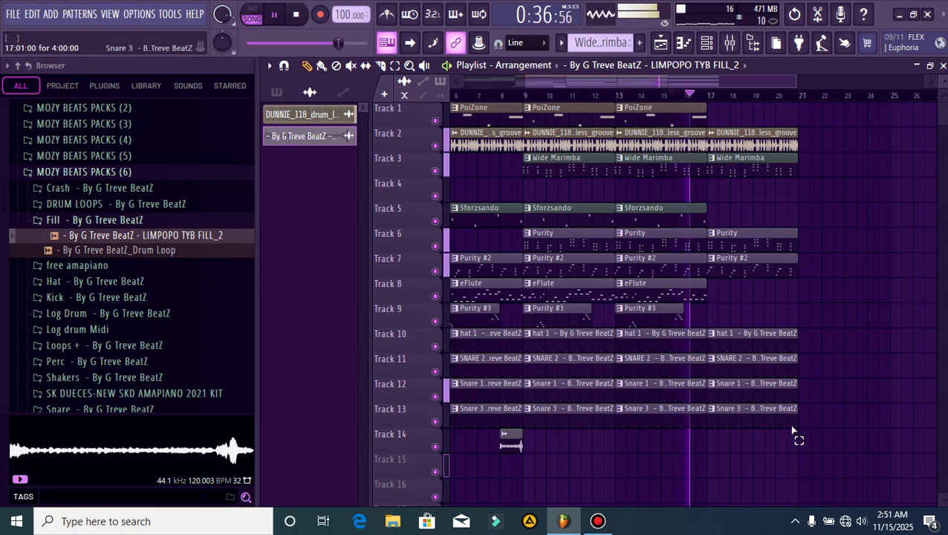
# - Select all clips spanning bars 17 to 20 and duplicate them to start at bar 21
pyautogui.moveTo(792, 430); pyautogui.dragTo(792, 368)
pyautogui.moveTo(796, 443); pyautogui.dragTo(760, 128)
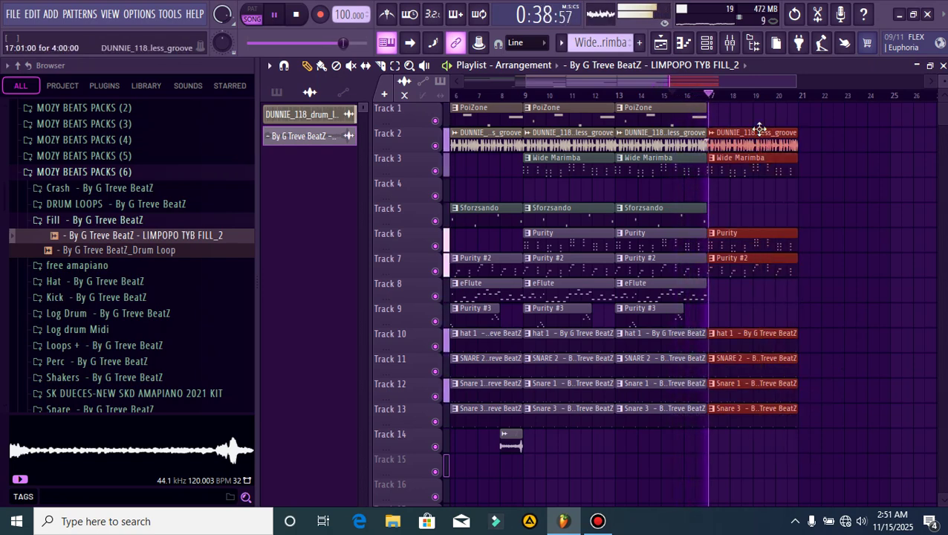
pyautogui.hotkey('ctrl', 'b')
pyautogui.click(904, 217)
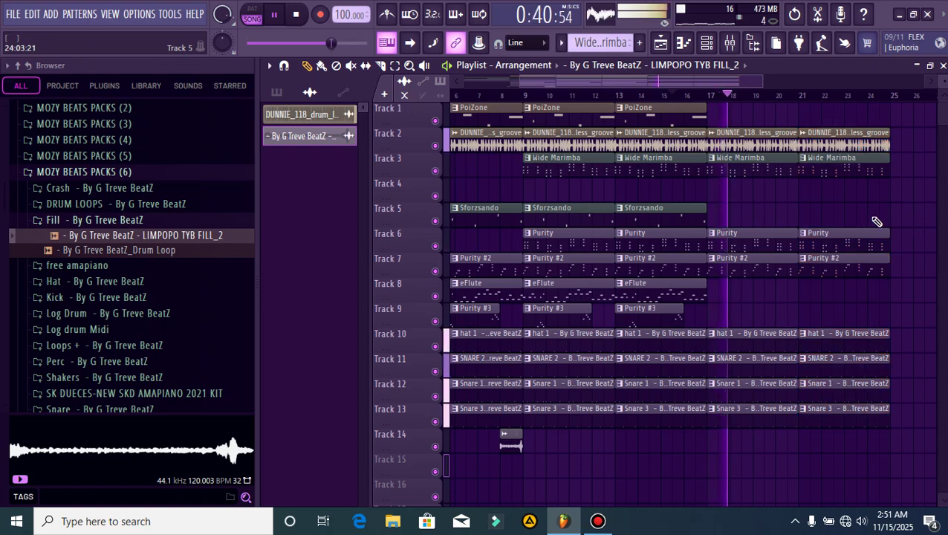
# - Delete the Purity, Purity #2 and Wide Marimba clips that start at bar 21
pyautogui.rightClick(844, 236)
pyautogui.rightClick(845, 261)
pyautogui.rightClick(839, 169)
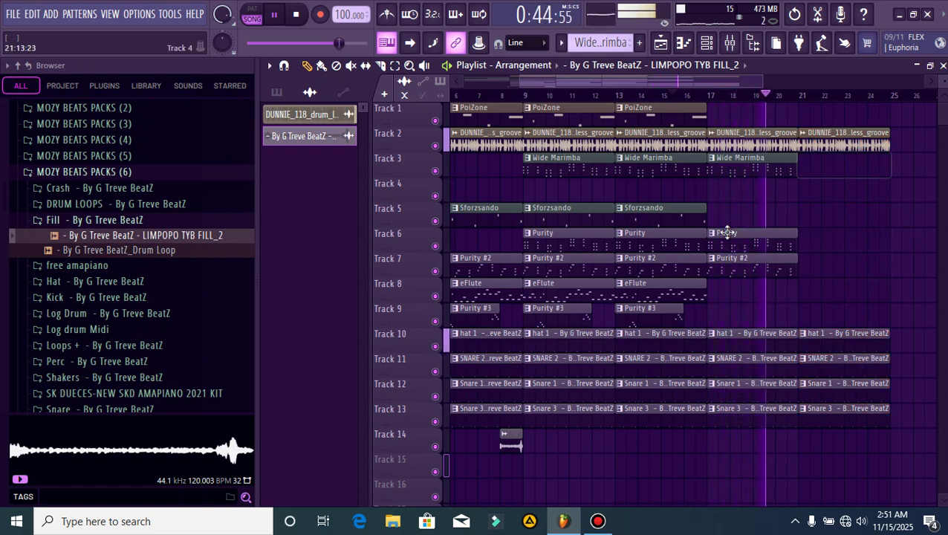
# - Place a Sforzsando clip in Track 5 and a PoiZone clip in Track 1, both starting at bar 21
pyautogui.click(656, 209)
pyautogui.click(801, 224)
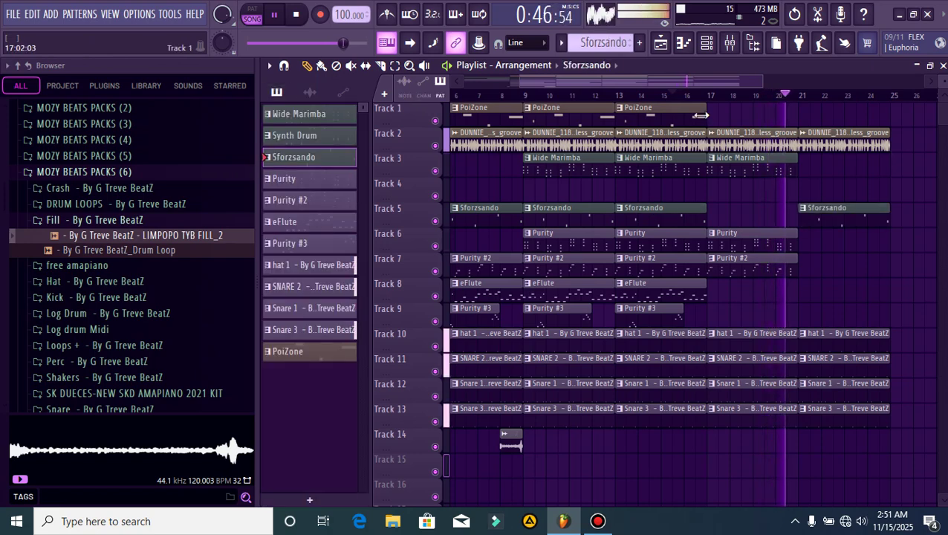
pyautogui.click(678, 96)
pyautogui.click(661, 112)
pyautogui.click(795, 112)
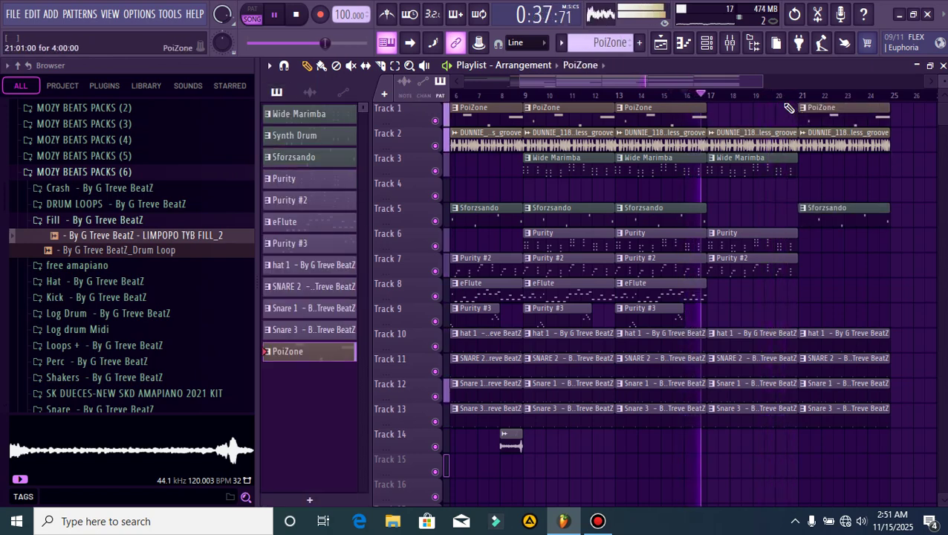
# - Try a Synth Drum clip at bar 21 of Track 4 while playing from around bar 20
pyautogui.click(774, 95)
pyautogui.scroll(-3, 691, 143)
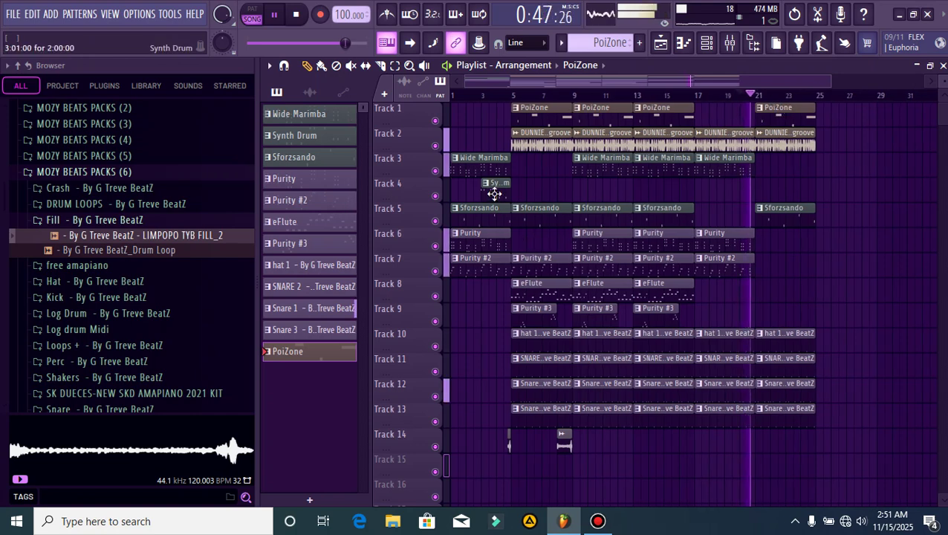
pyautogui.click(494, 194)
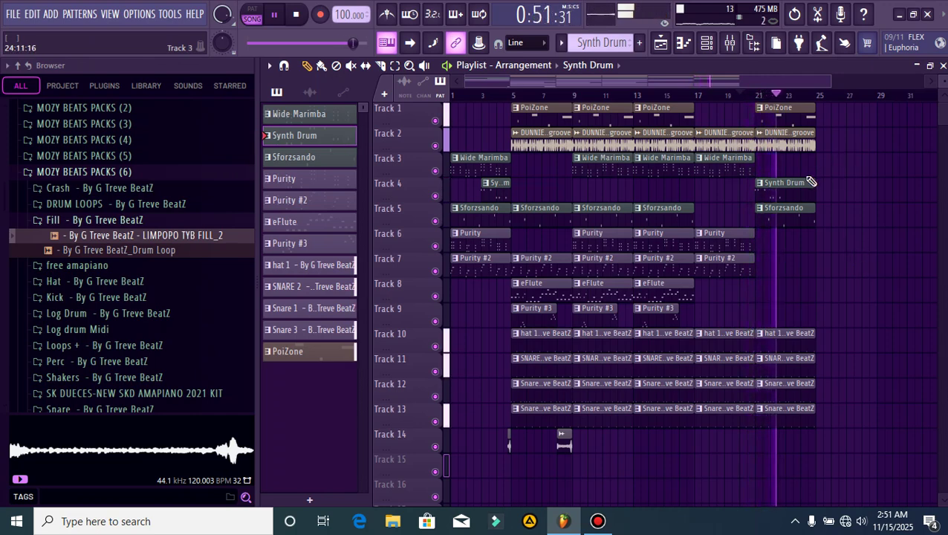
# - Place eFlute and Purity #3 clips at bar 21 of Tracks 8 and 9, and a LIMPOPO TYB FILL_2 clip in bar 24 of Track 14
pyautogui.click(669, 280)
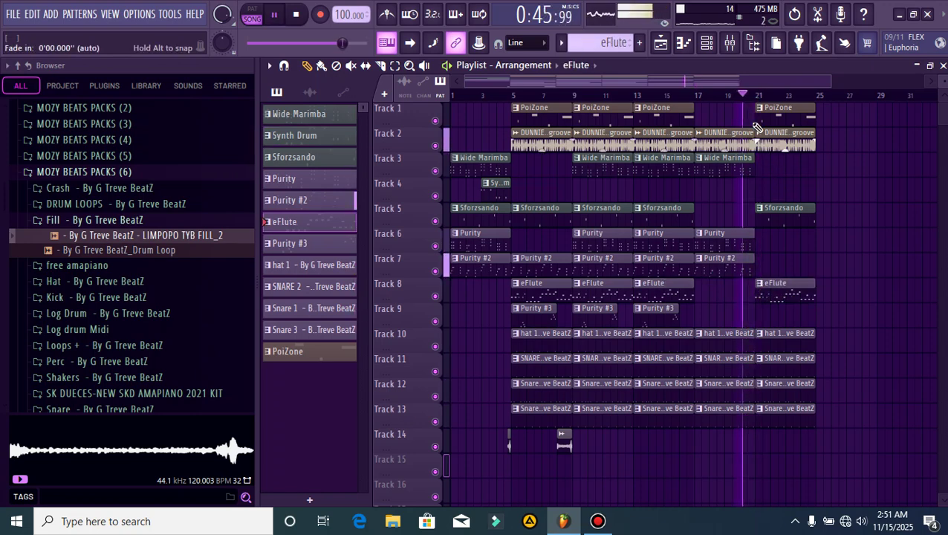
pyautogui.click(673, 315)
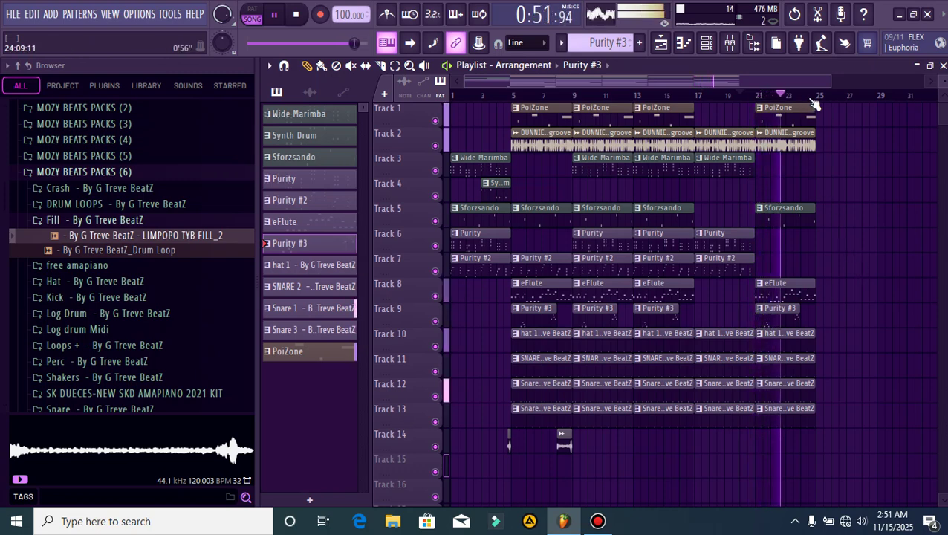
pyautogui.scroll(-1, 815, 96)
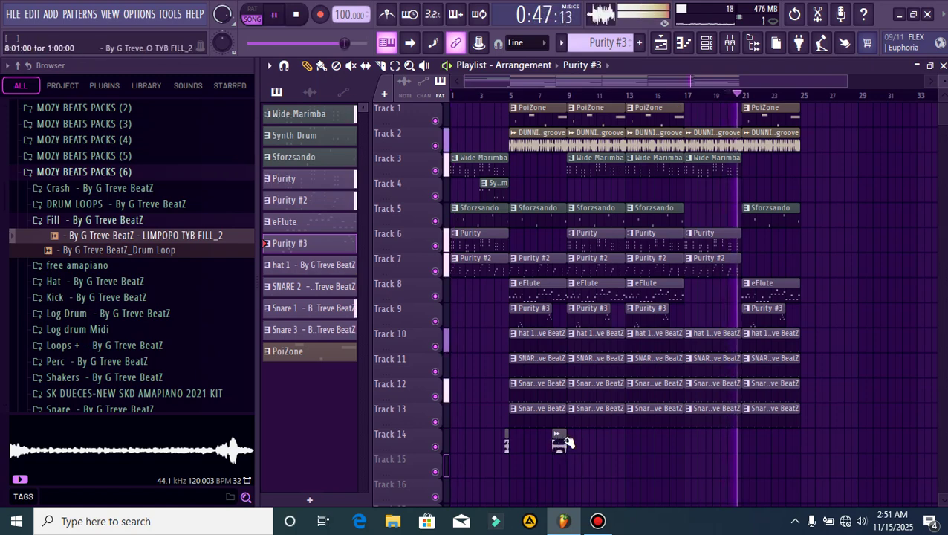
pyautogui.click(310, 94)
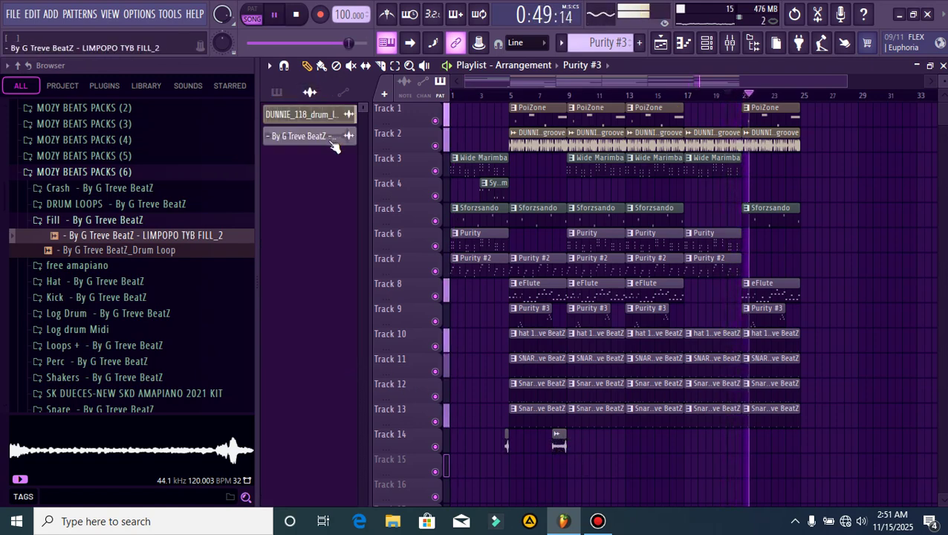
pyautogui.click(792, 446)
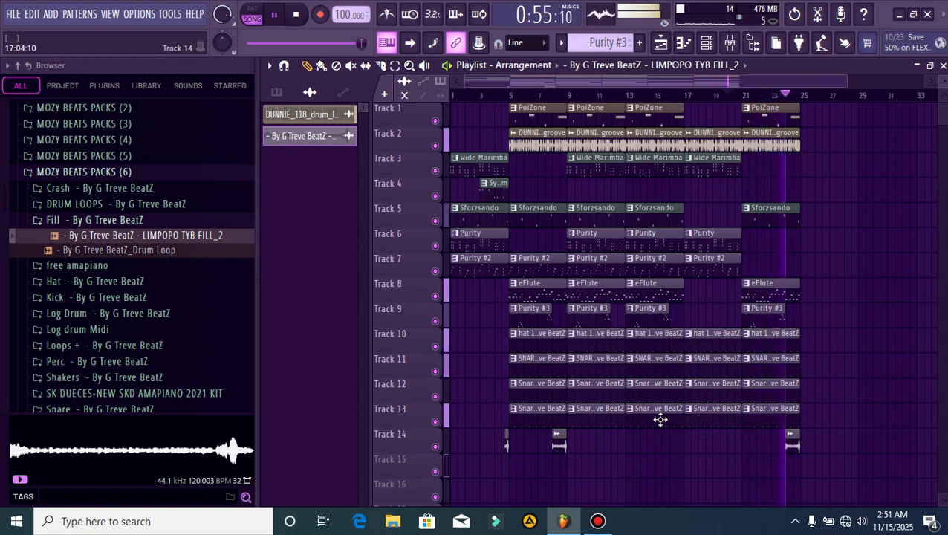
# - Copy the clips of bars 9 to 16 in Tracks 1 to 13 to start at bar 25, and clear the selection
pyautogui.moveTo(671, 451); pyautogui.dragTo(836, 122)
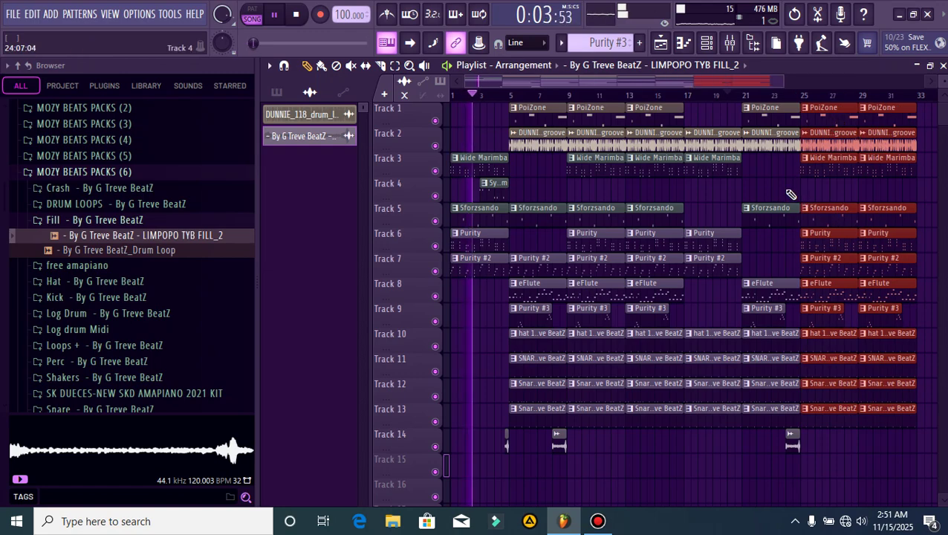
pyautogui.click(779, 180)
# - Play from around bar 20 and place a Purity clip at bar 21 of Track 6
pyautogui.click(729, 95)
pyautogui.scroll(3, 787, 97)
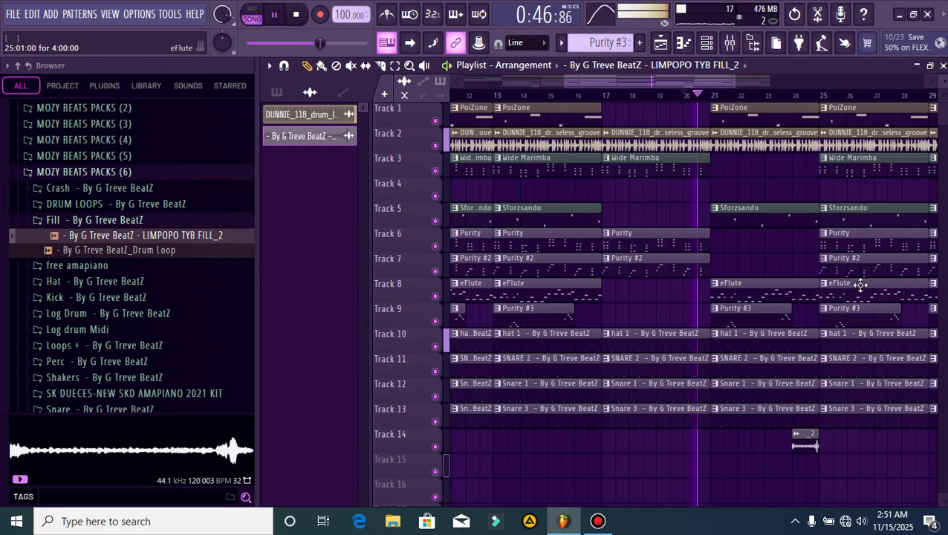
pyautogui.click(846, 271)
pyautogui.click(840, 240)
pyautogui.click(728, 246)
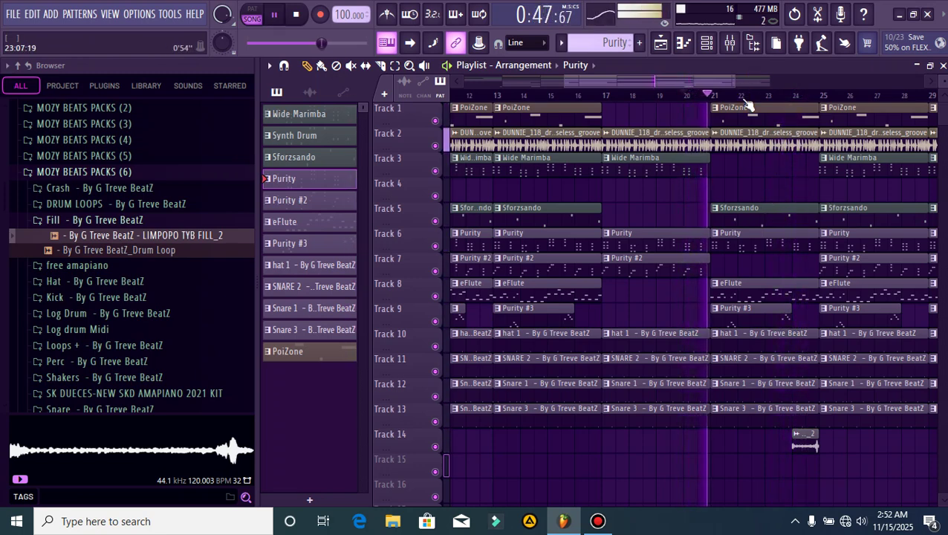
# - Stop the playback, look through MOZY BEATS PACKS (5) and (4), and open the Crash folder of MOZY BEATS PACKS (6)
pyautogui.scroll(3, 743, 201)
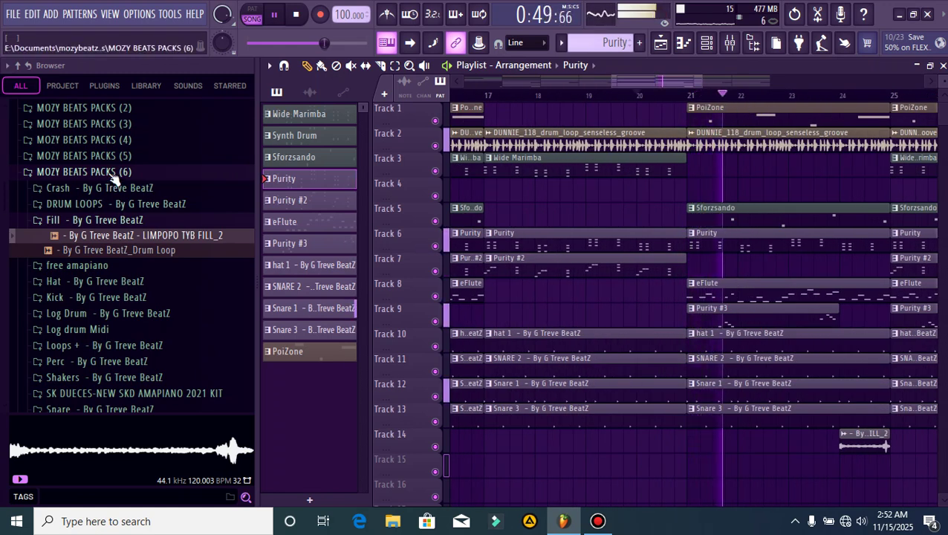
pyautogui.press('space')
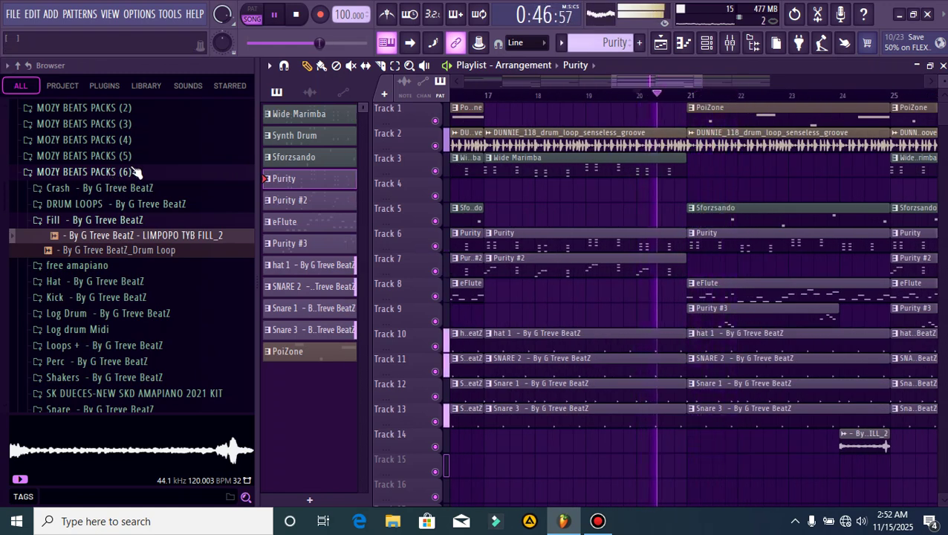
pyautogui.click(134, 156)
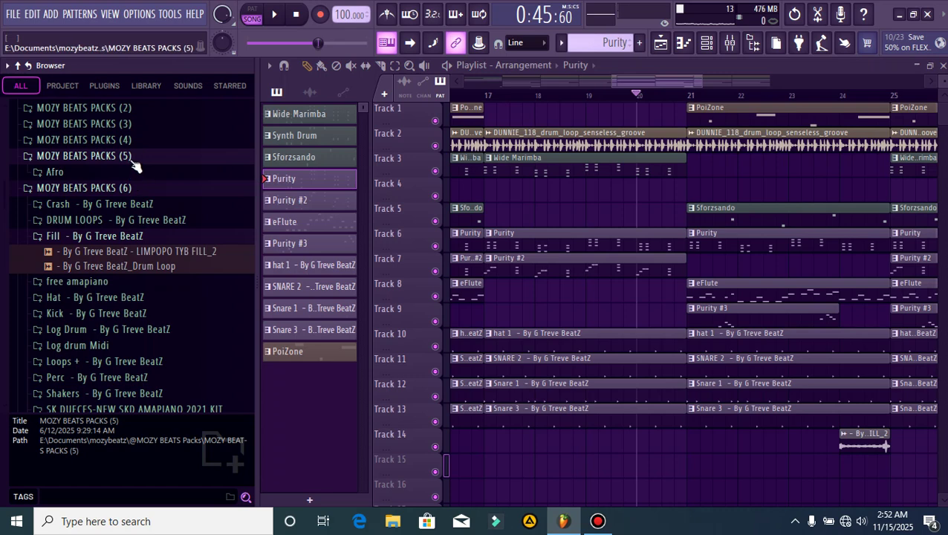
pyautogui.click(136, 157)
pyautogui.click(137, 142)
pyautogui.click(137, 143)
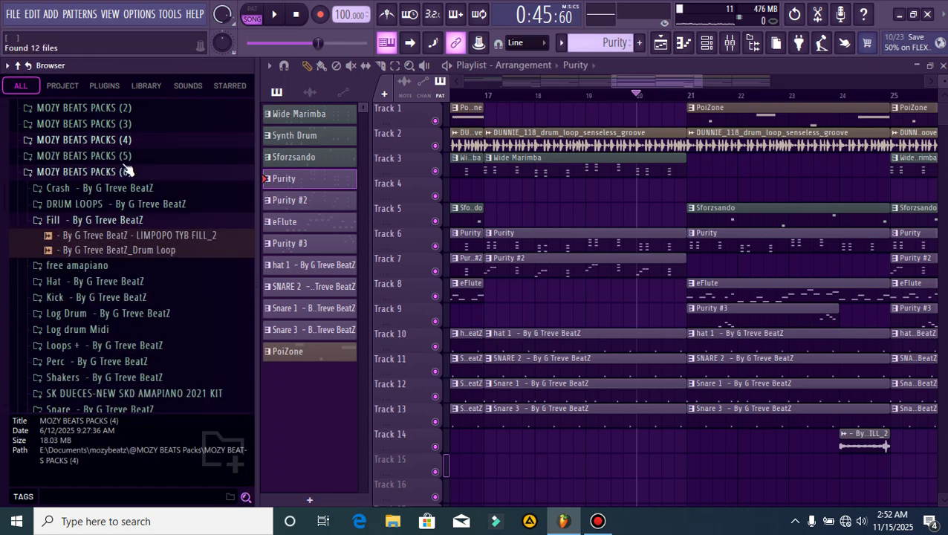
pyautogui.click(122, 222)
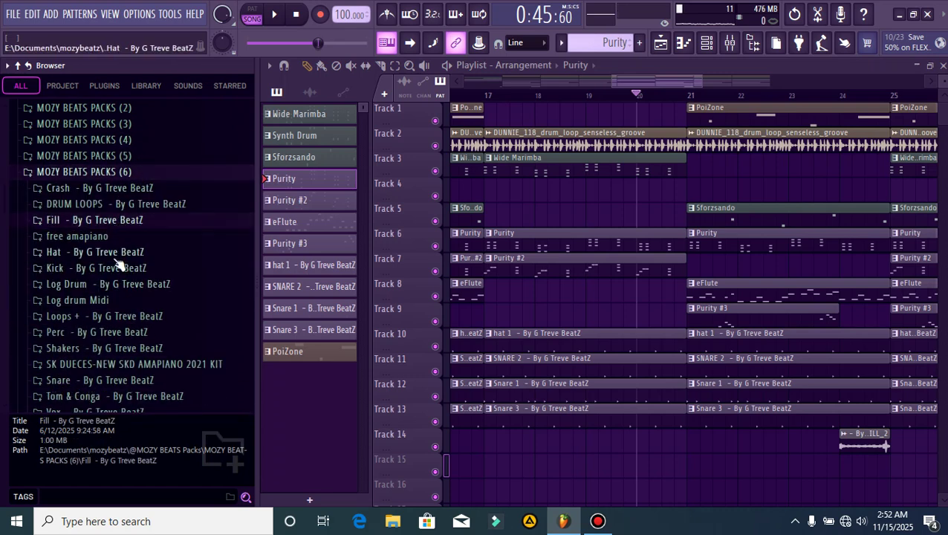
pyautogui.click(94, 191)
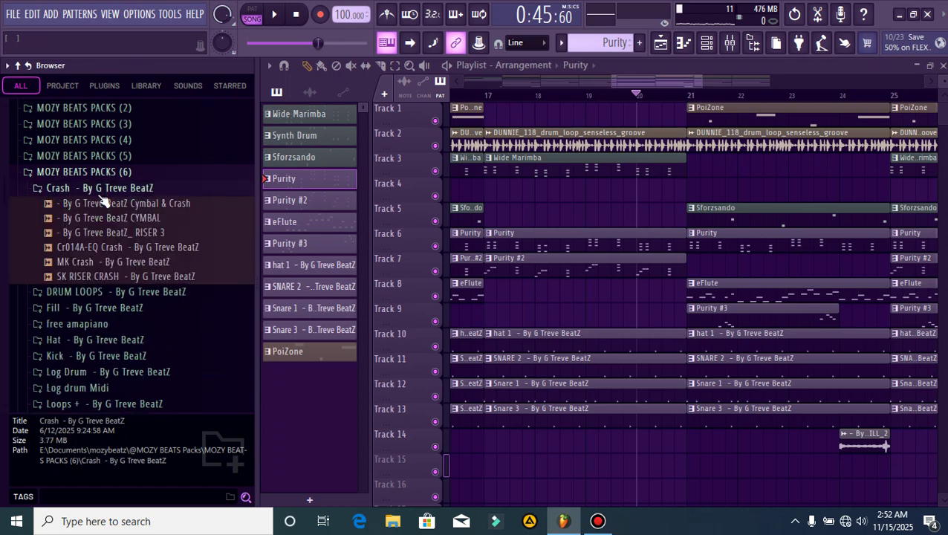
# - Audition the crash samples, place Cr014A-EQ Crash at bar 21 of Track 14, and play from around bar 20
pyautogui.click(103, 205)
pyautogui.click(104, 218)
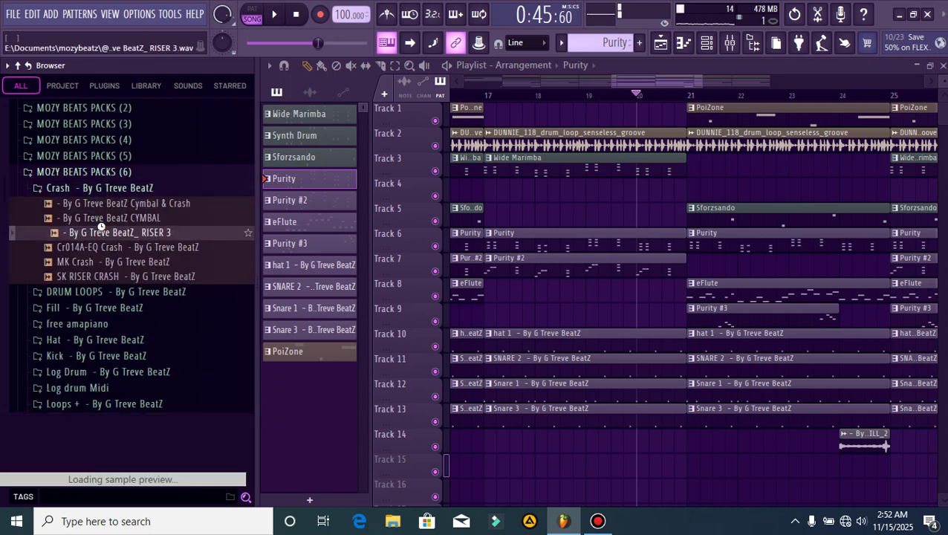
pyautogui.click(110, 233)
pyautogui.click(109, 248)
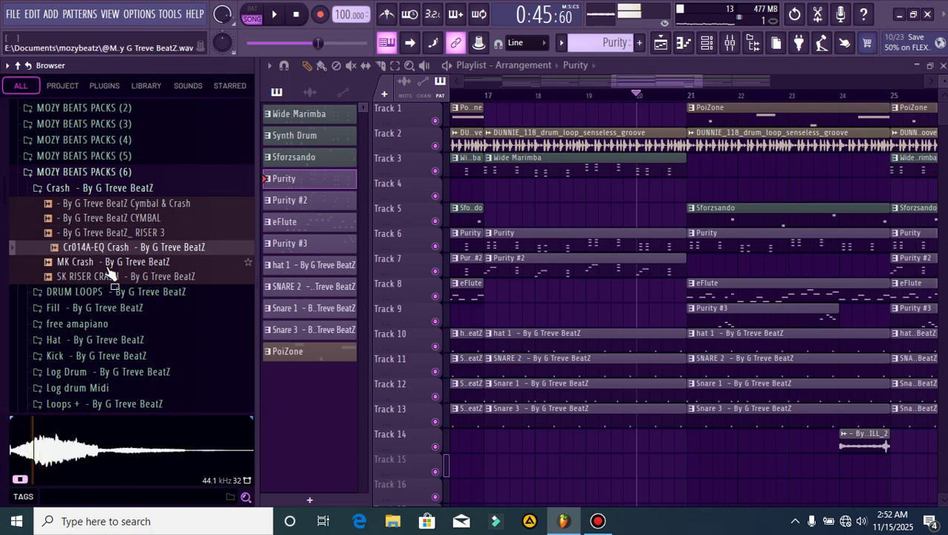
pyautogui.click(108, 263)
pyautogui.click(113, 251)
pyautogui.moveTo(215, 314); pyautogui.dragTo(692, 445)
pyautogui.press('space')
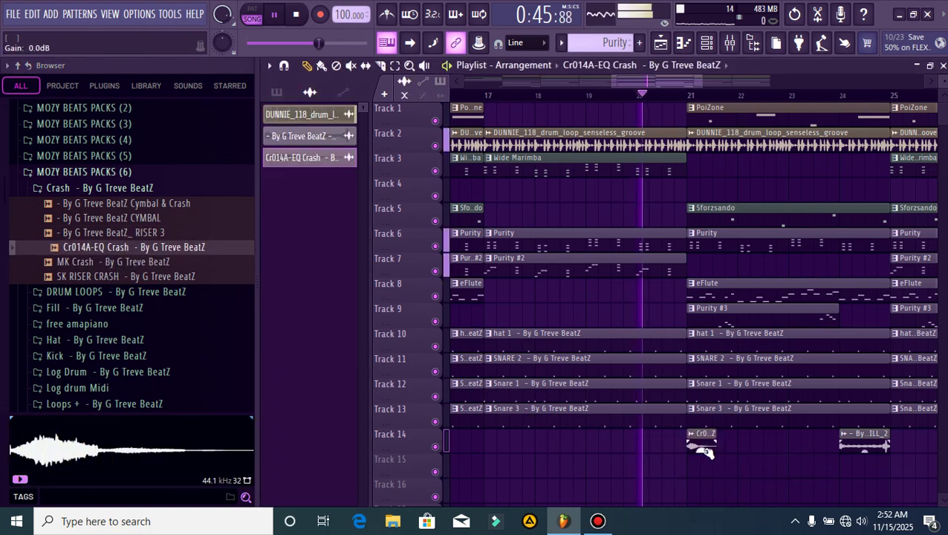
# - Lower the volume of the Cr014A-EQ Crash clip while listening to the transition into bar 21, and stop the playback
pyautogui.doubleClick(695, 444)
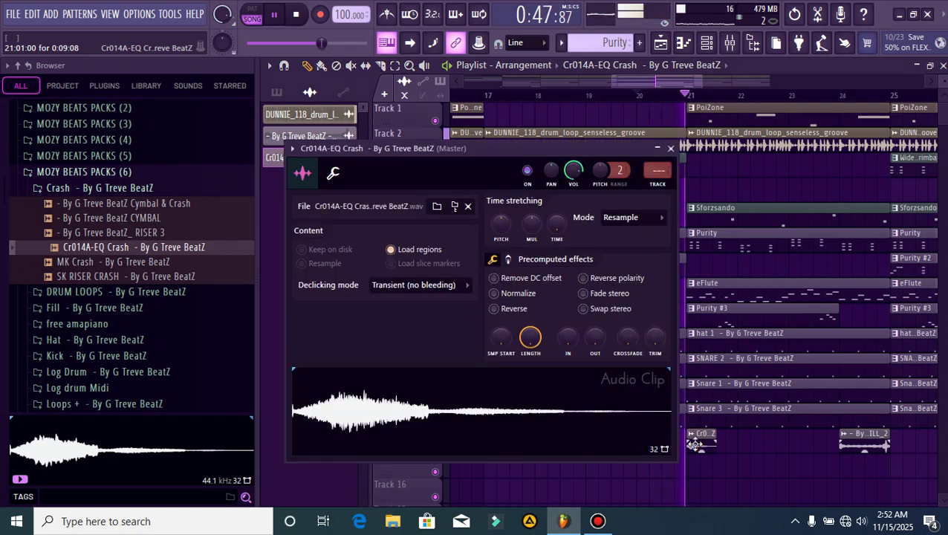
pyautogui.moveTo(574, 171)
pyautogui.mouseDown()
pyautogui.moveTo(573, 201)
pyautogui.moveTo(578, 174)
pyautogui.mouseUp()
pyautogui.press('space')
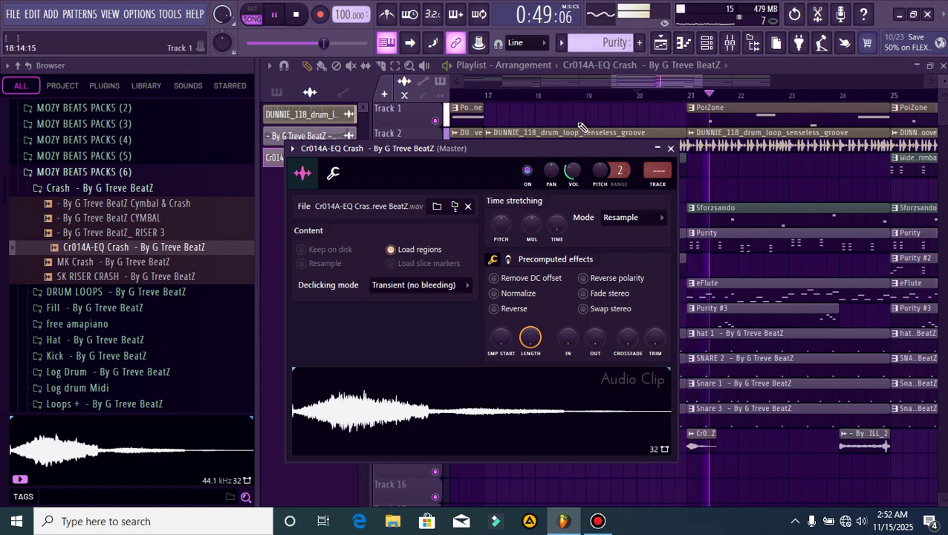
pyautogui.click(546, 128)
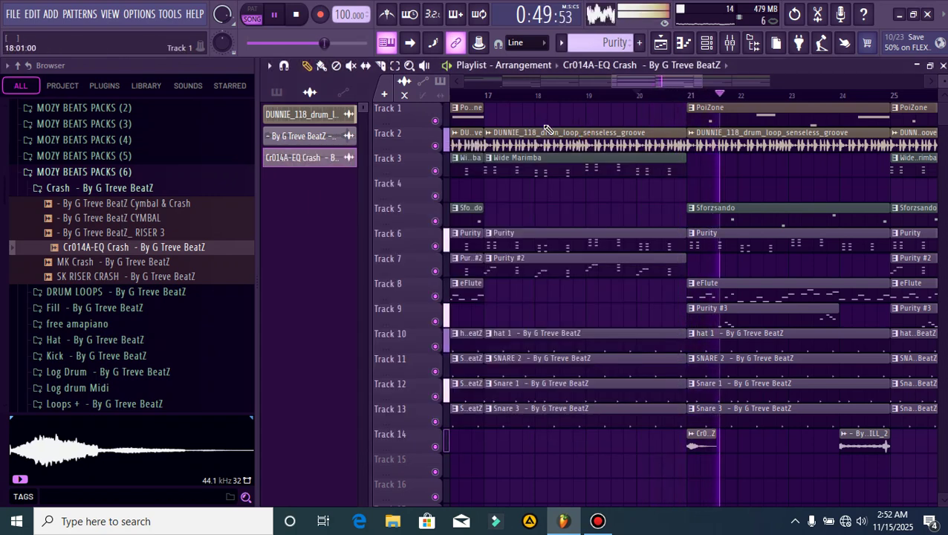
pyautogui.click(701, 444)
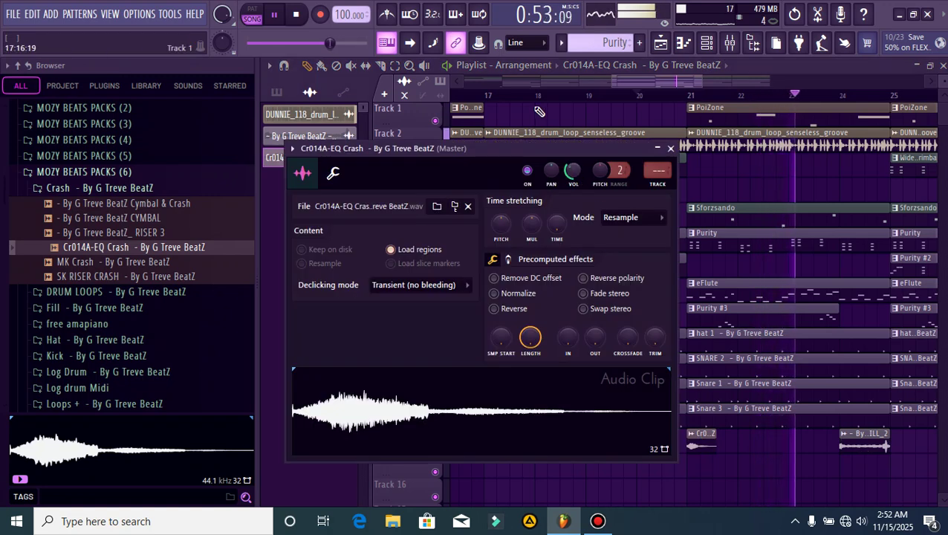
pyautogui.press('Escape')
pyautogui.press('space')
# - Audition other crash samples, place Cymbal & Crash at bar 25 of Track 15, and set its channel volume to 40%
pyautogui.click(135, 266)
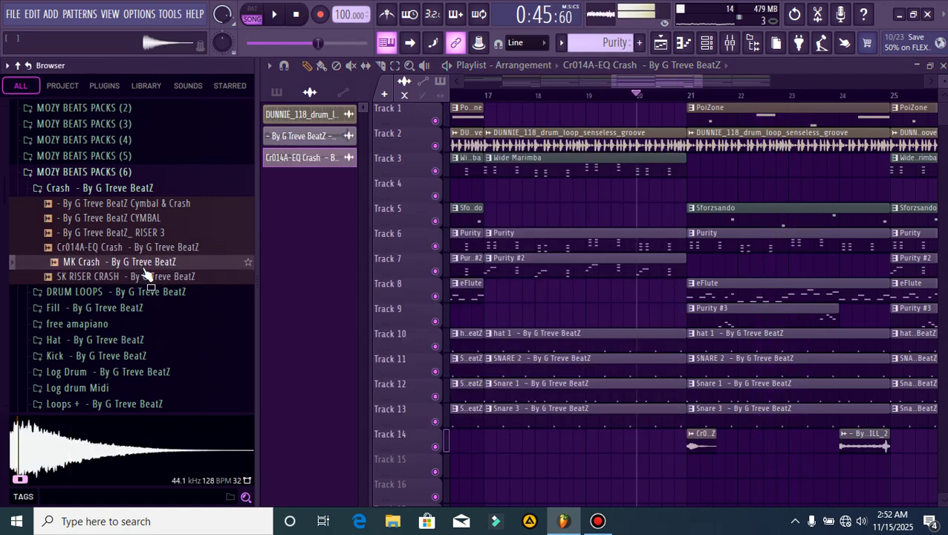
pyautogui.click(152, 203)
pyautogui.click(150, 219)
pyautogui.moveTo(148, 203); pyautogui.dragTo(902, 376)
pyautogui.doubleClick(902, 374)
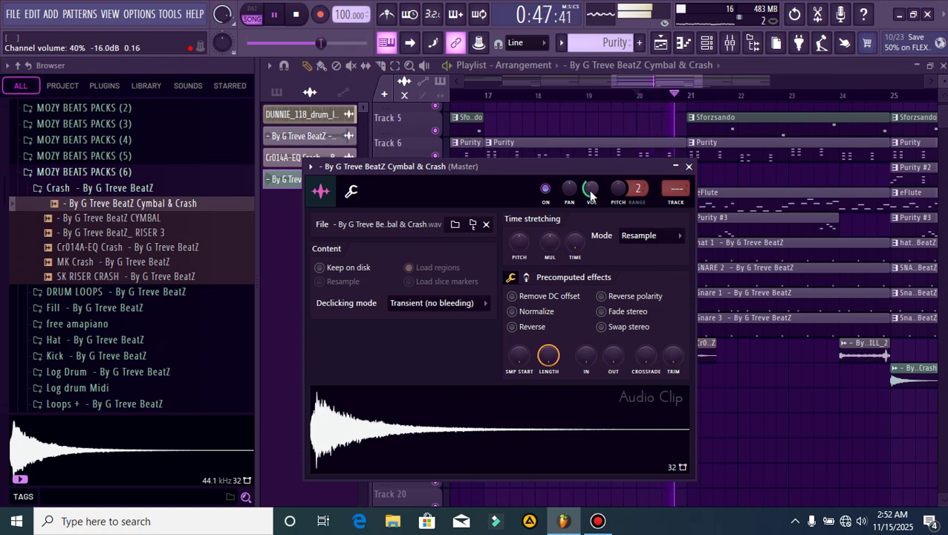
pyautogui.rightClick(787, 387)
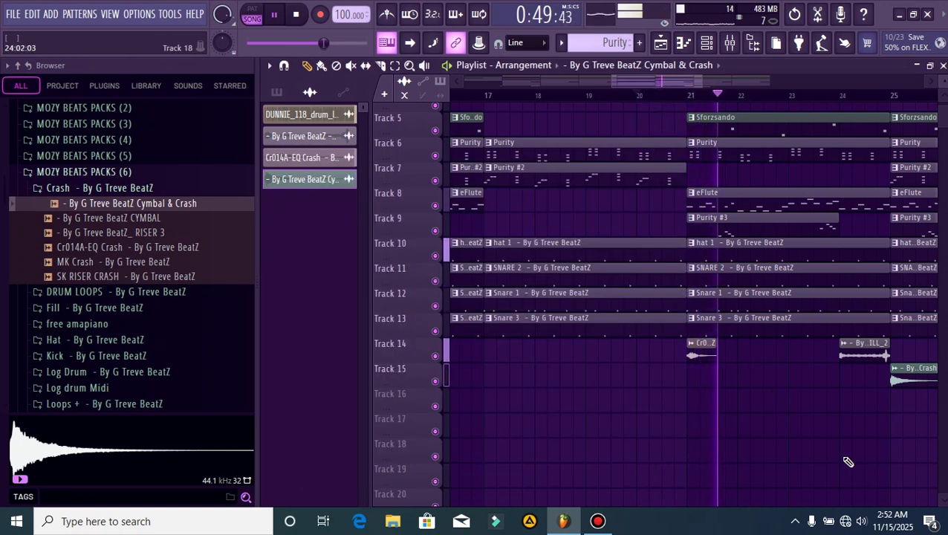
# - Copy the clips of bars 5 to 8 in Tracks 1 to 13 to start at bar 33, and clear the selection
pyautogui.scroll(-5, 747, 94)
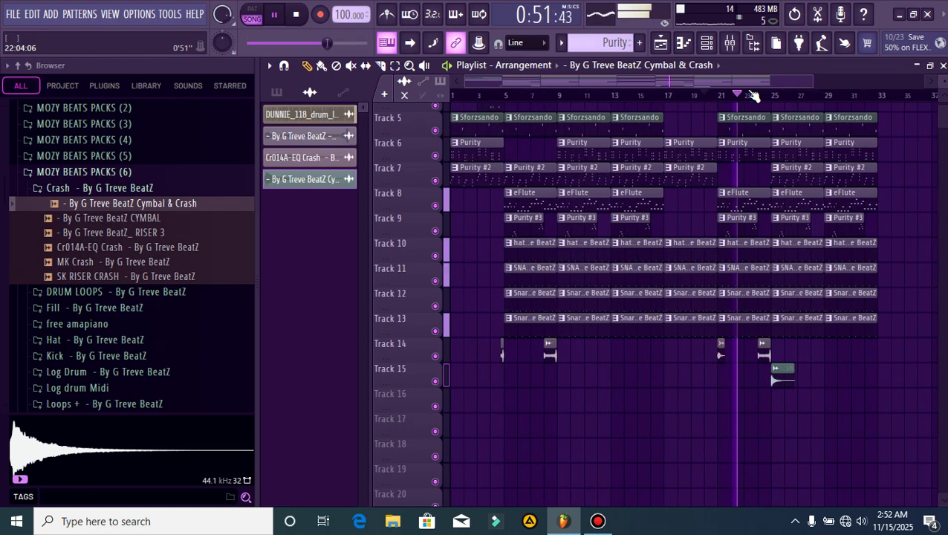
pyautogui.scroll(3, 754, 95)
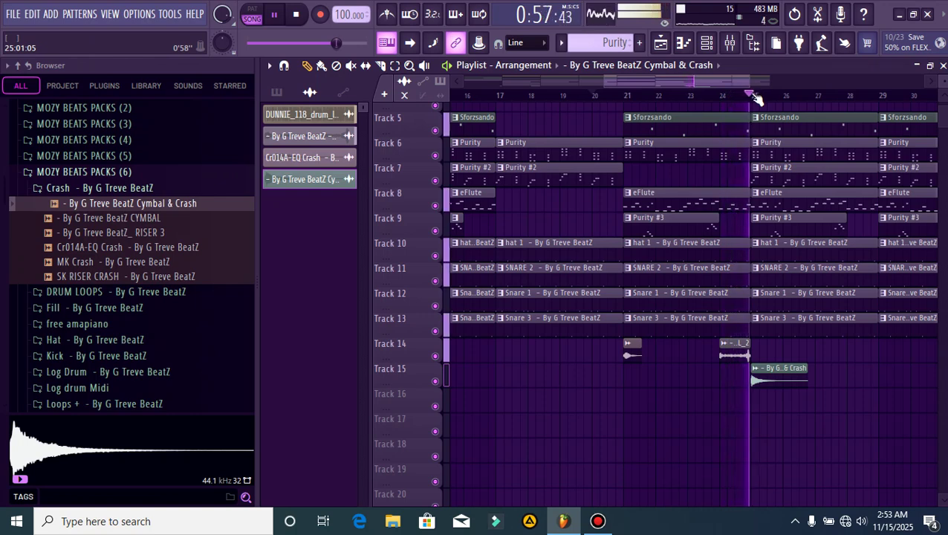
pyautogui.scroll(-3, 754, 96)
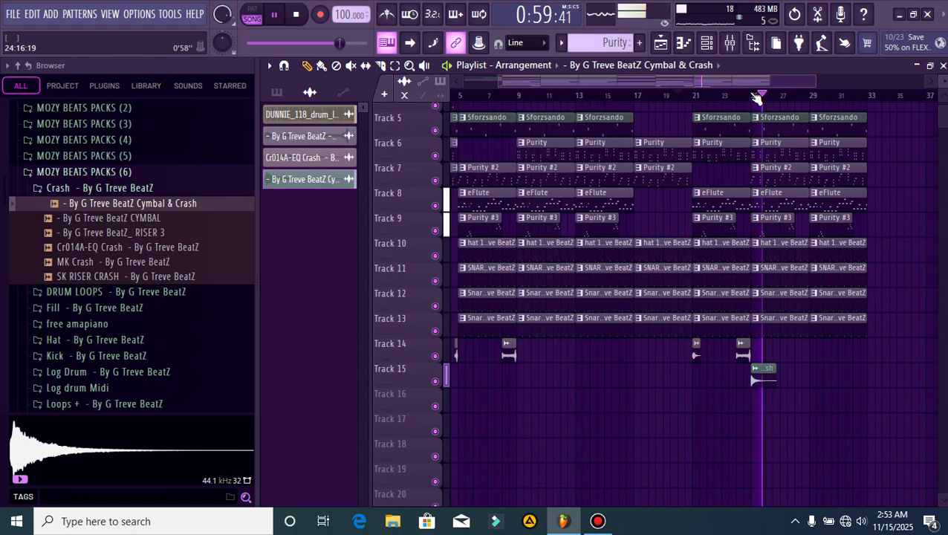
pyautogui.scroll(-1, 798, 98)
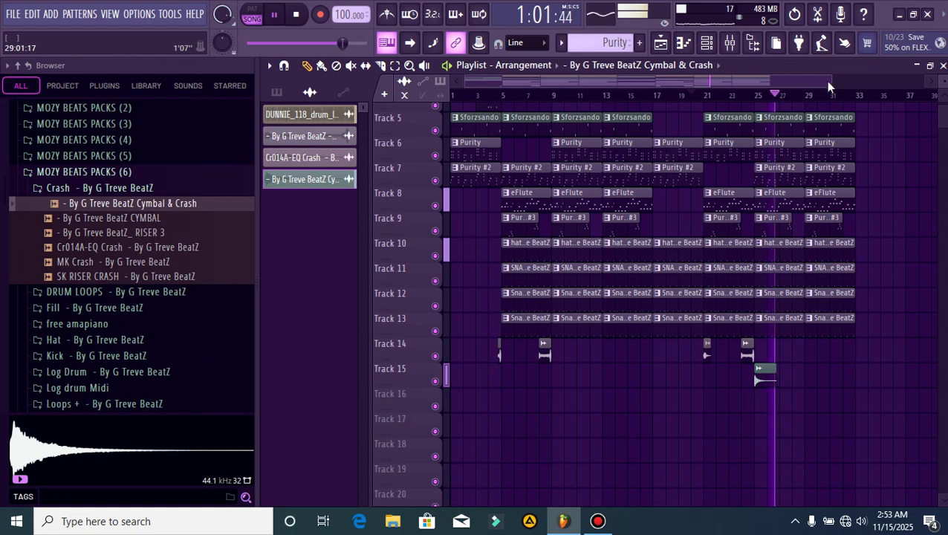
pyautogui.moveTo(831, 86); pyautogui.dragTo(804, 88)
pyautogui.scroll(2, 908, 278)
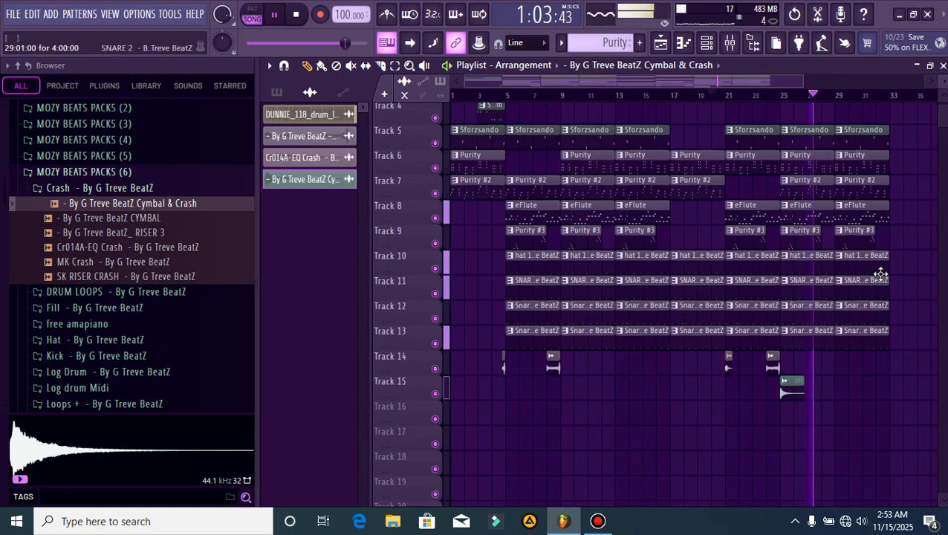
pyautogui.scroll(2, 908, 278)
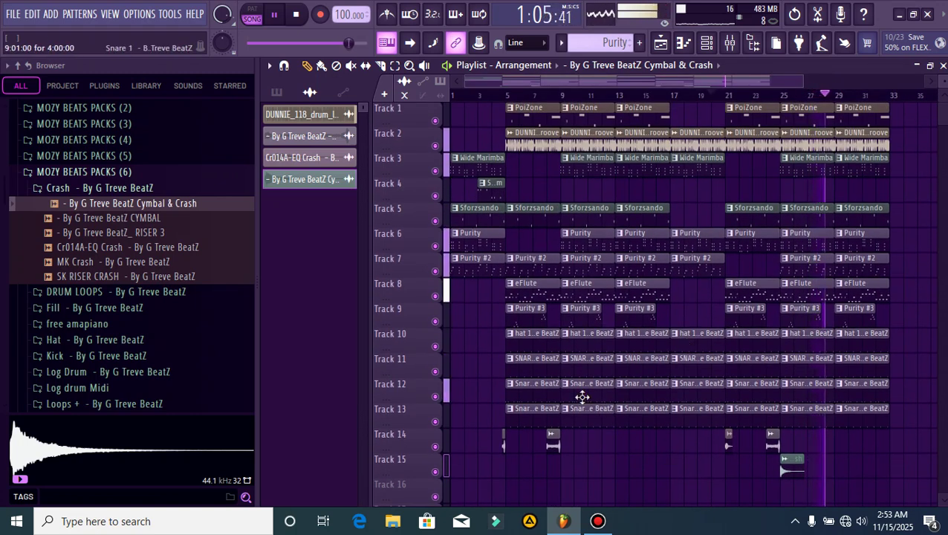
pyautogui.moveTo(545, 435); pyautogui.dragTo(910, 126)
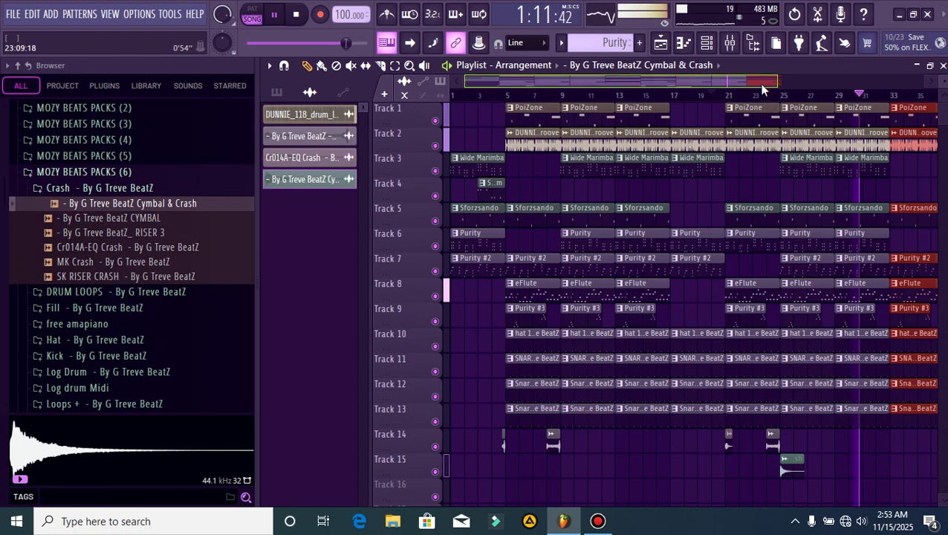
pyautogui.hscroll(4, 870, 201)
pyautogui.click(870, 204)
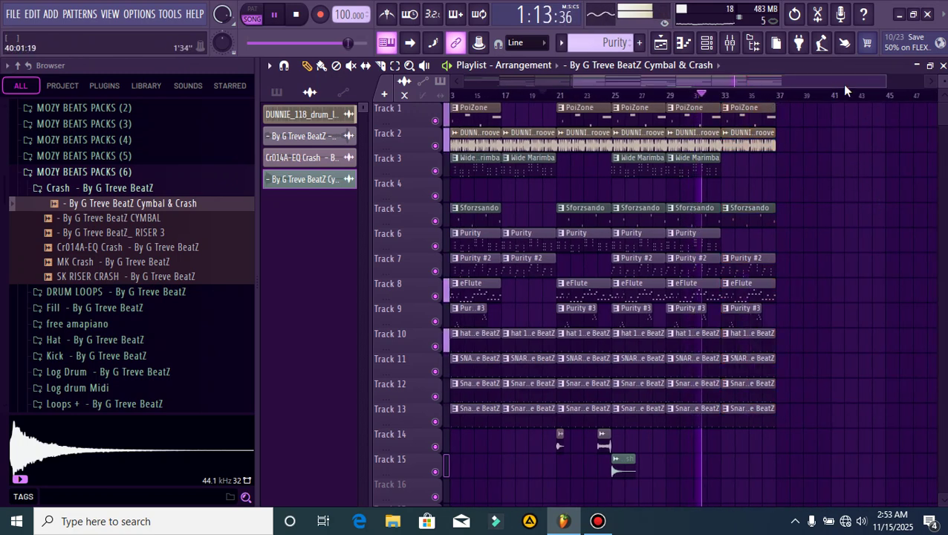
# - Duplicate the clips of bars 33 to 36 in Tracks 1 to 13 to start at bar 37, and clear the selection
pyautogui.moveTo(887, 80); pyautogui.dragTo(814, 80)
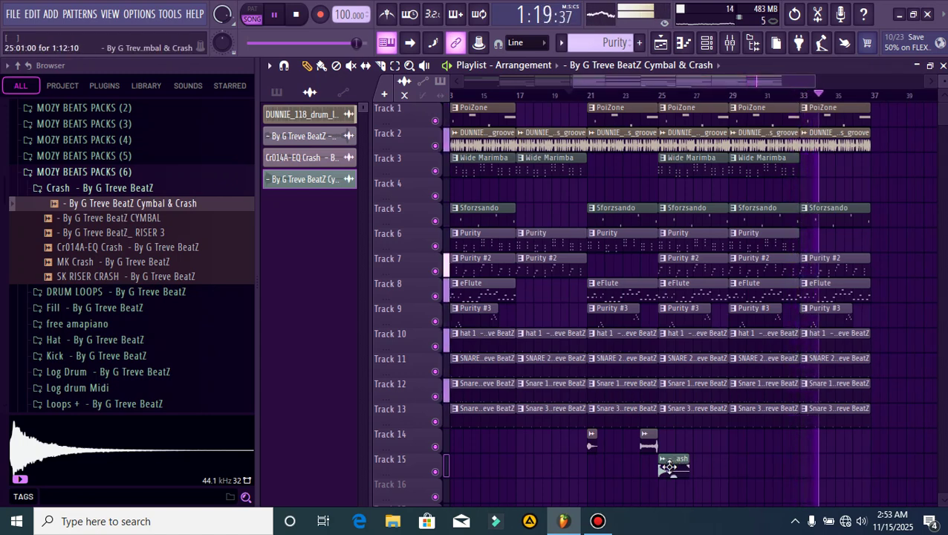
pyautogui.moveTo(839, 428); pyautogui.dragTo(921, 121)
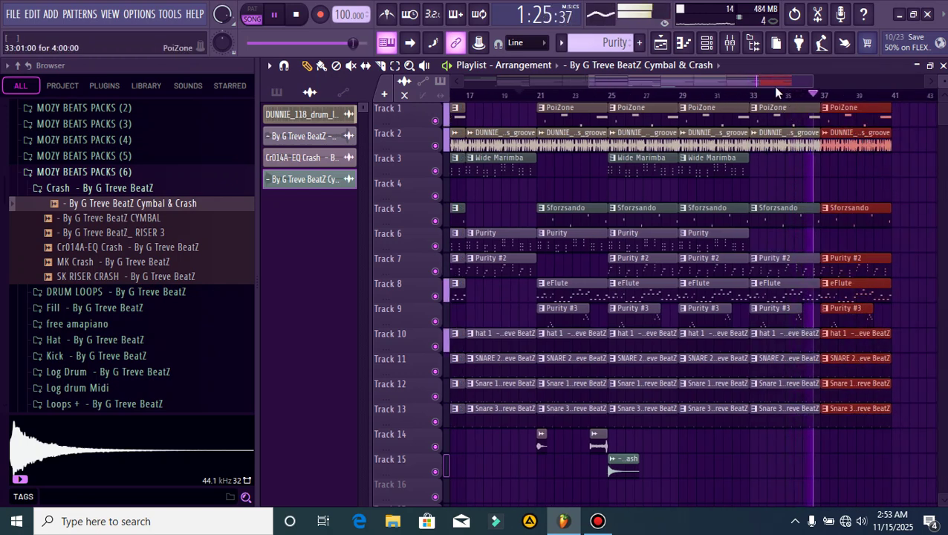
pyautogui.moveTo(769, 78); pyautogui.dragTo(818, 88)
pyautogui.click(806, 195)
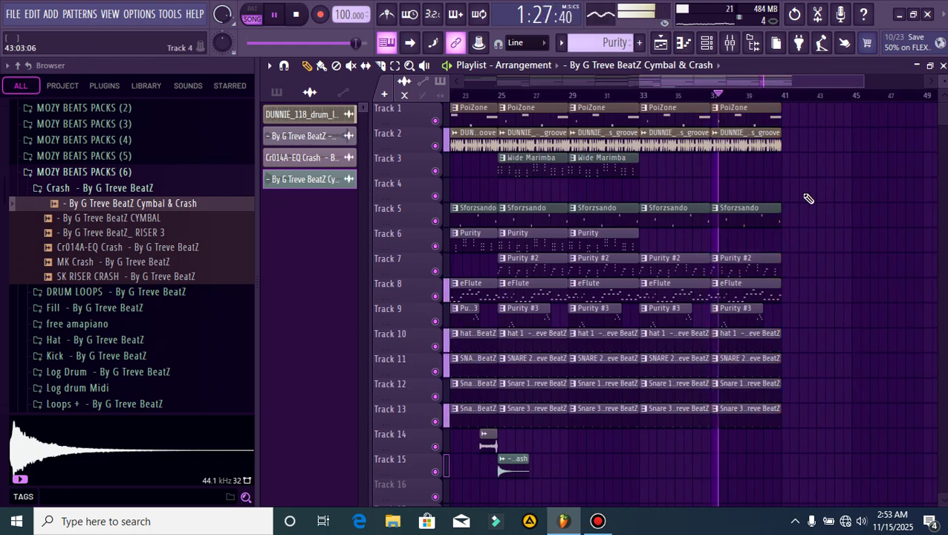
# - Place a Wide Marimba clip at bar 41 of Track 3 and a Purity clip at bar 41 of Track 6
pyautogui.click(599, 162)
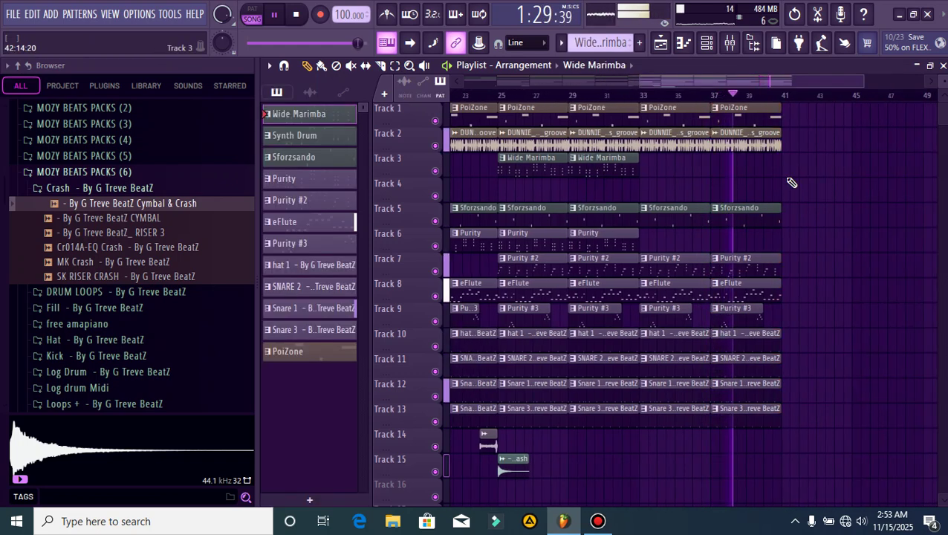
pyautogui.click(787, 166)
pyautogui.click(616, 240)
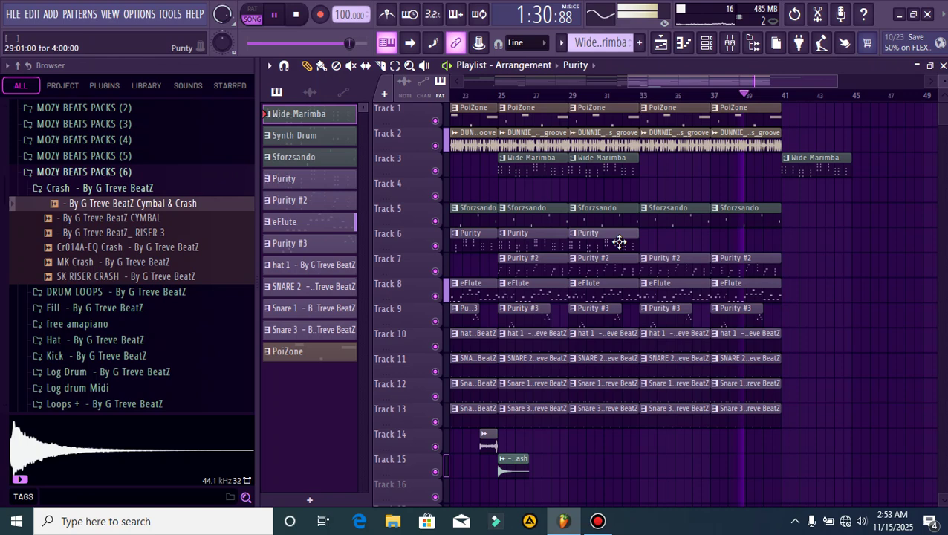
pyautogui.click(786, 238)
# - Add the DUNNIE drum loop at bar 41 of Track 2 and duplicate the hat and snare clips of Tracks 10 to 13 there
pyautogui.click(765, 138)
pyautogui.click(786, 140)
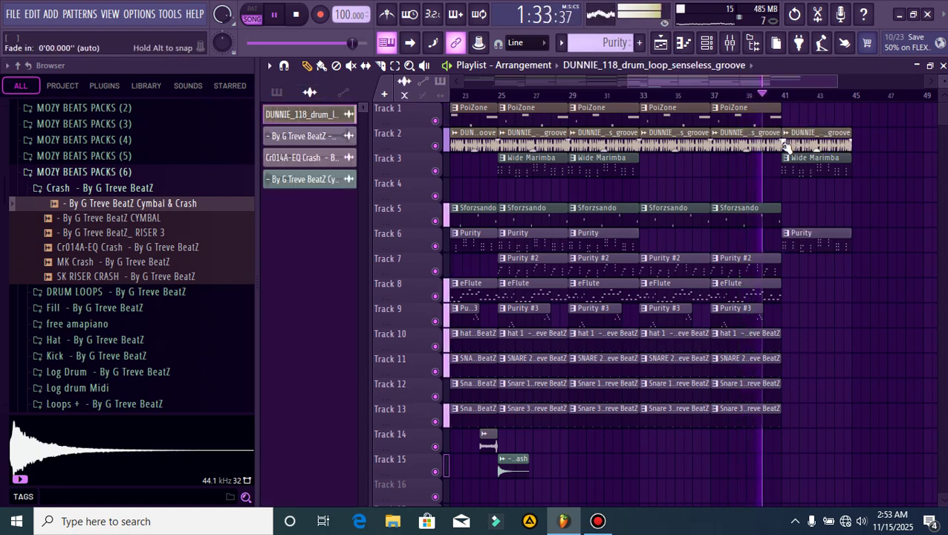
pyautogui.moveTo(786, 446); pyautogui.dragTo(754, 305)
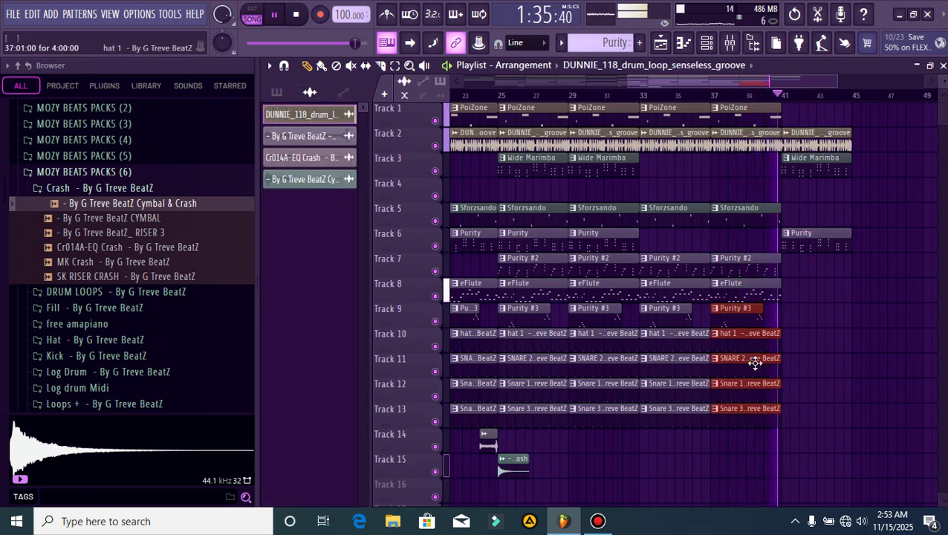
pyautogui.hotkey('ctrl', 'b')
pyautogui.rightClick(809, 322)
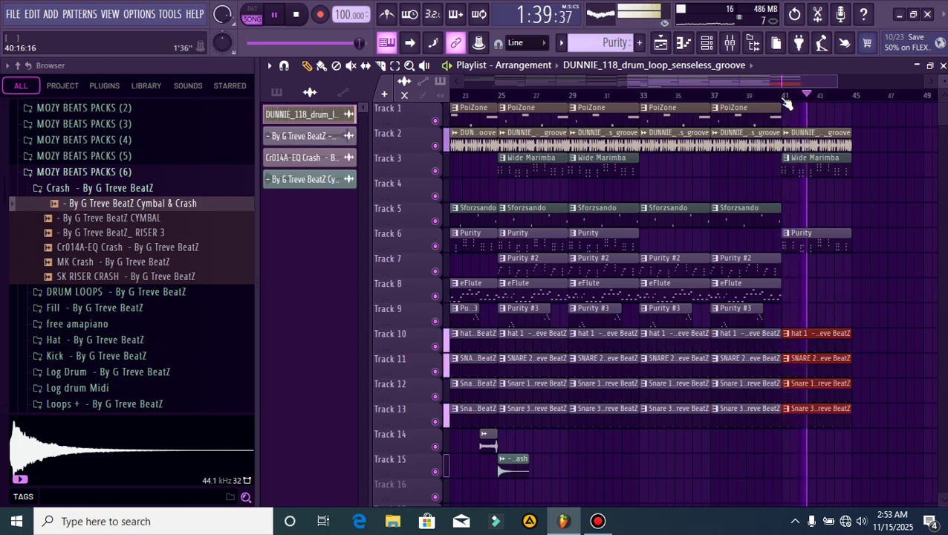
# - Clear the selection and copy the clips of bars 25 to 32 in Tracks 1 to 13 to start at bar 45
pyautogui.scroll(-2, 779, 97)
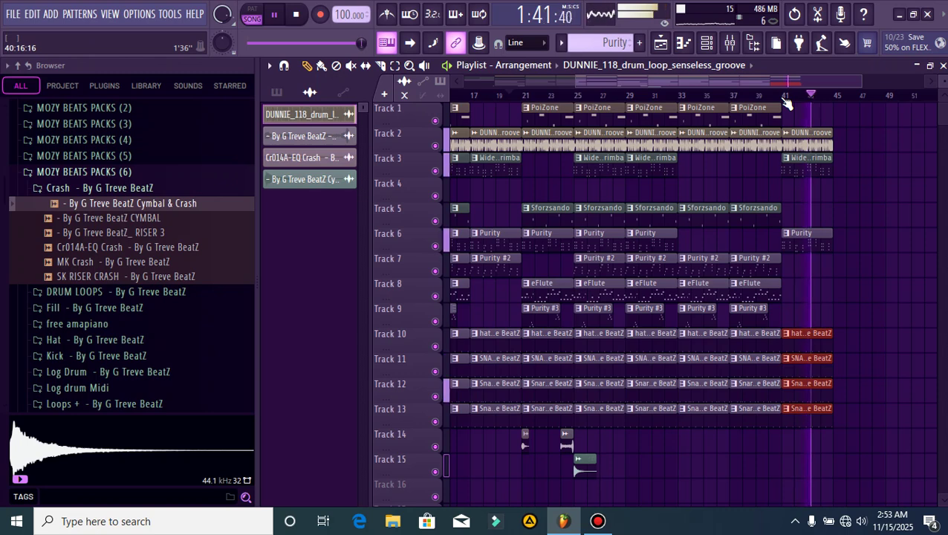
pyautogui.click(855, 200)
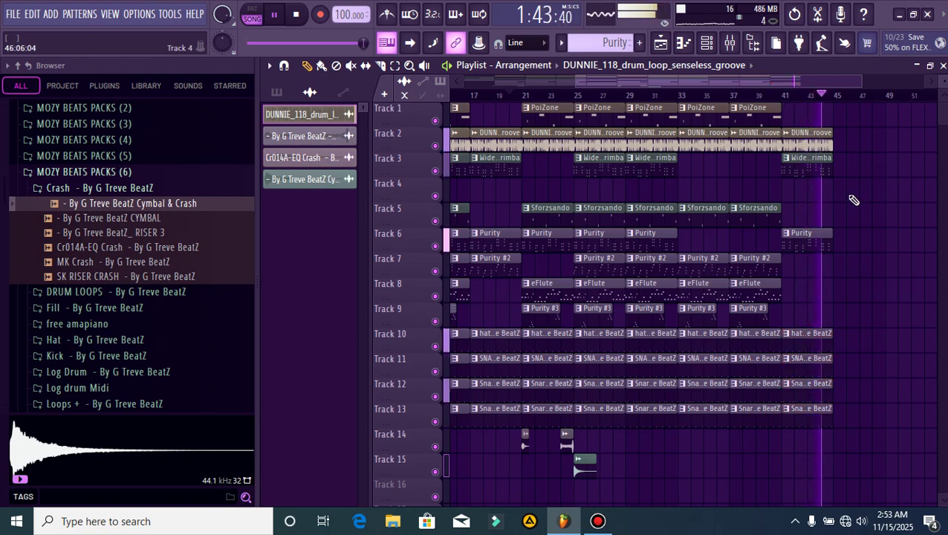
pyautogui.moveTo(745, 443); pyautogui.dragTo(706, 121)
pyautogui.moveTo(649, 450); pyautogui.dragTo(857, 123)
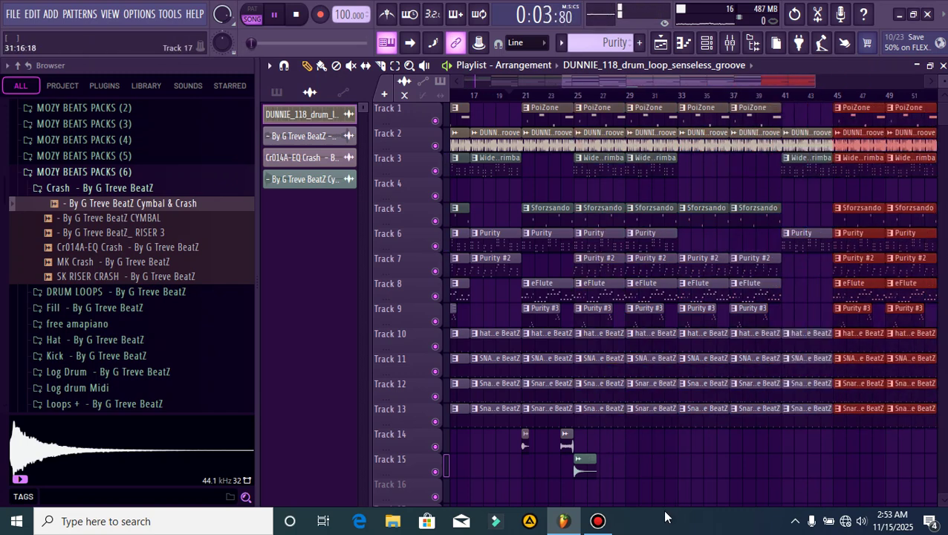
# - Clear the clip selection and place a Cr014A-EQ Crash clip at bar 41 of Track 14
pyautogui.click(653, 485)
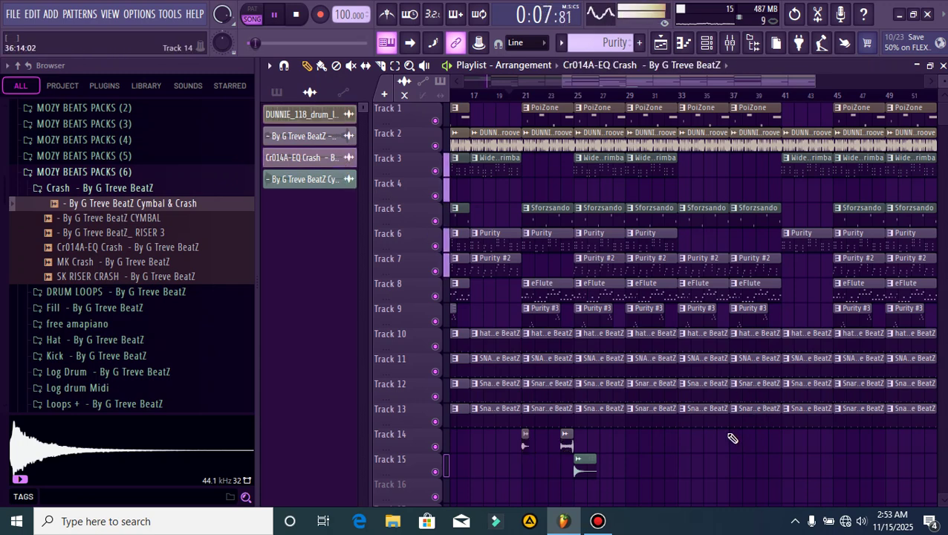
pyautogui.click(778, 439)
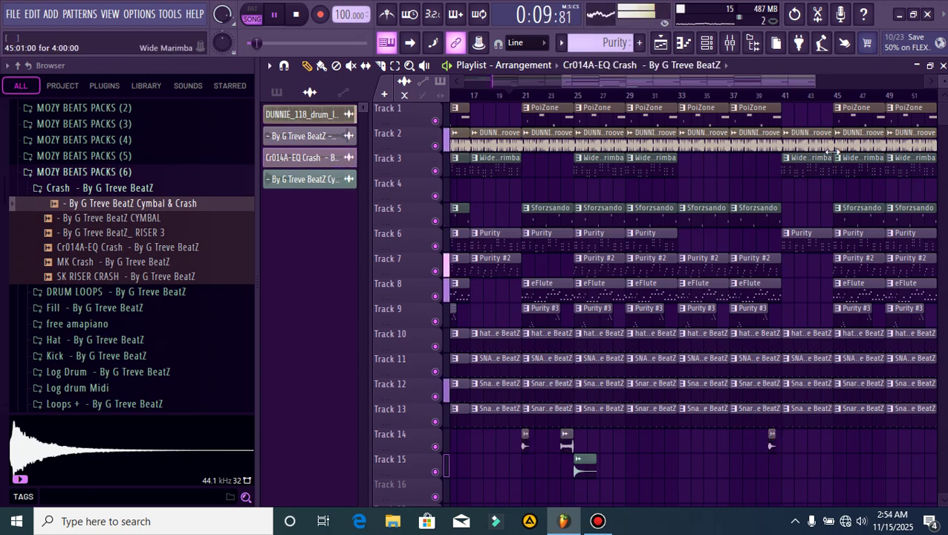
pyautogui.keyDown('ctrl'); pyautogui.scroll(2, 784, 366); pyautogui.keyUp('ctrl')
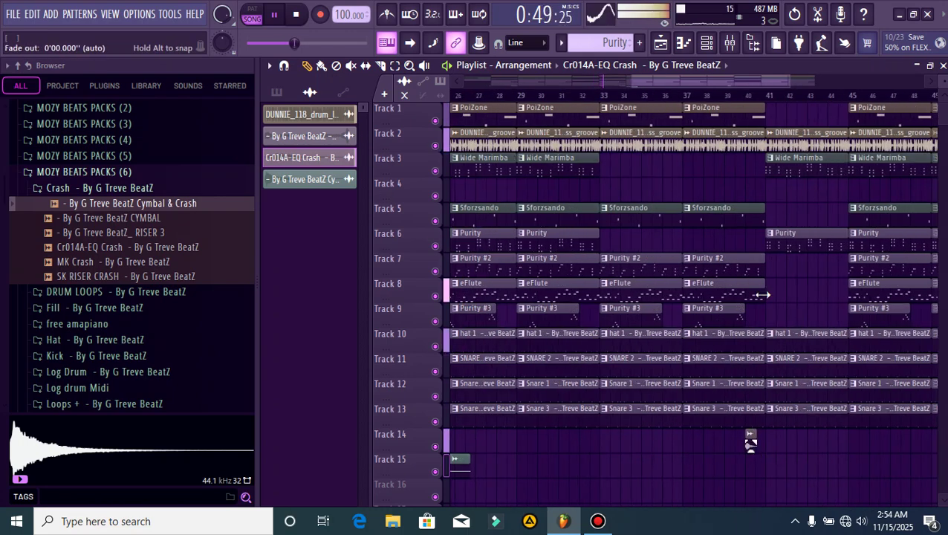
pyautogui.scroll(1, 751, 90)
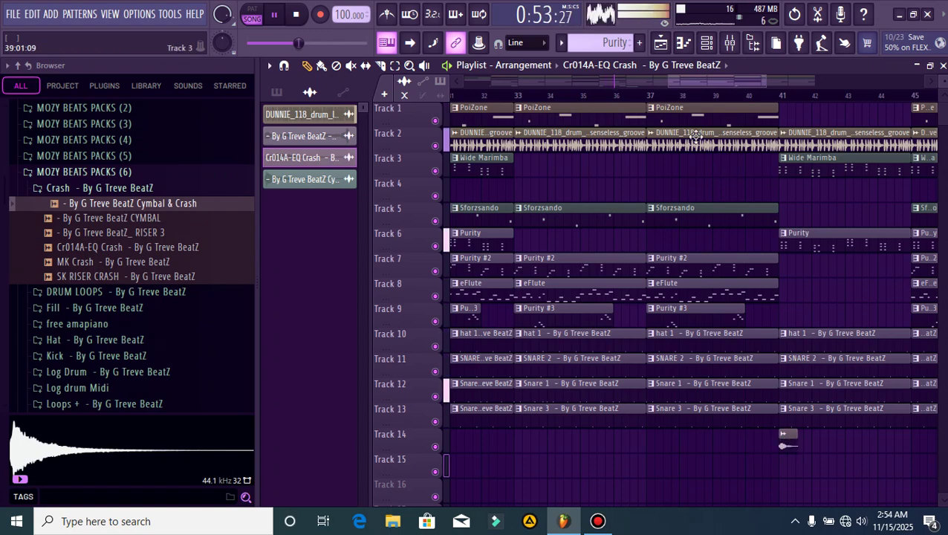
# - Place Cymbal & Crash clips at bars 45 and 53 of Track 15
pyautogui.keyDown('ctrl'); pyautogui.scroll(-2, 707, 108); pyautogui.keyUp('ctrl')
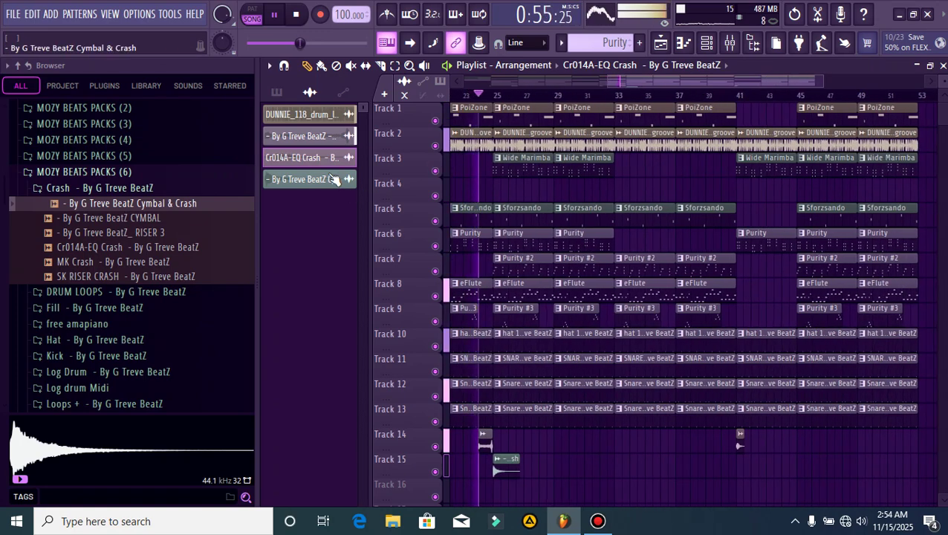
pyautogui.click(332, 181)
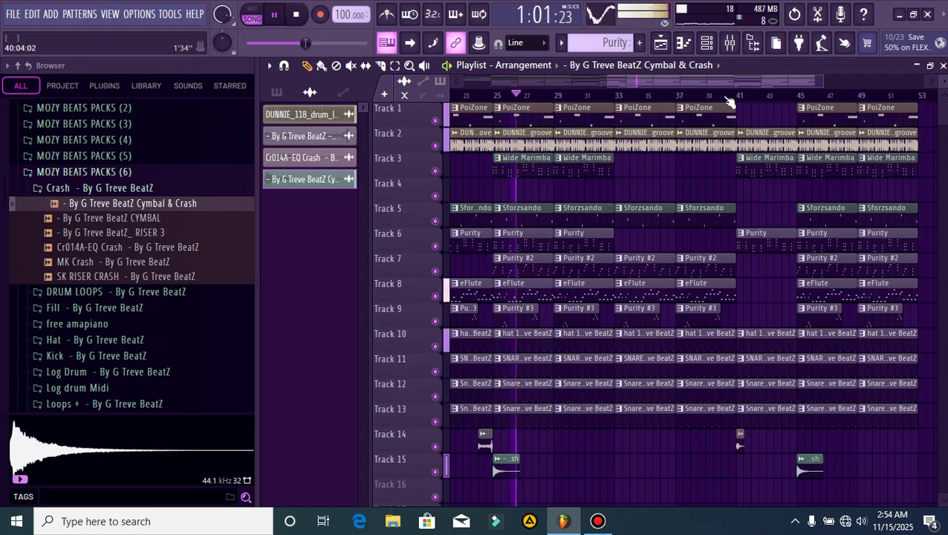
pyautogui.keyDown('ctrl'); pyautogui.scroll(-2, 730, 102); pyautogui.keyUp('ctrl')
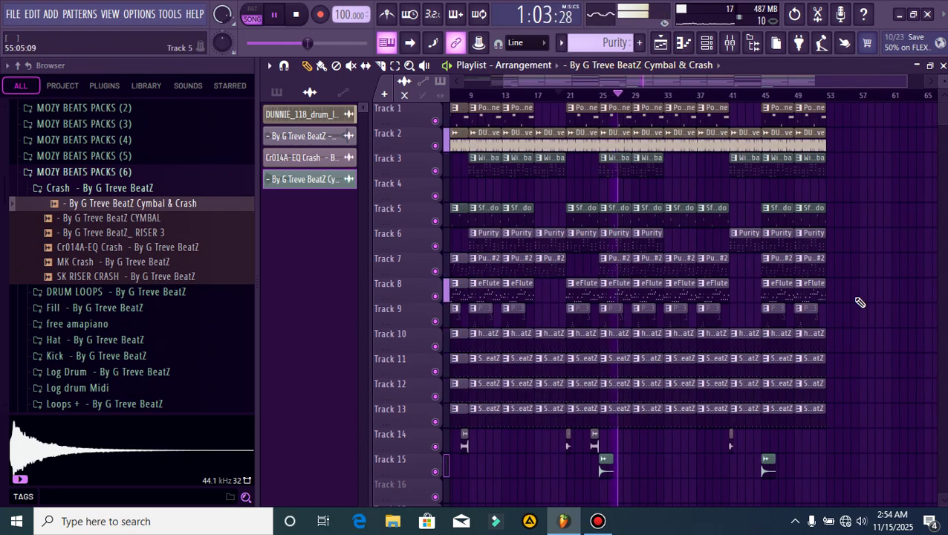
pyautogui.click(826, 467)
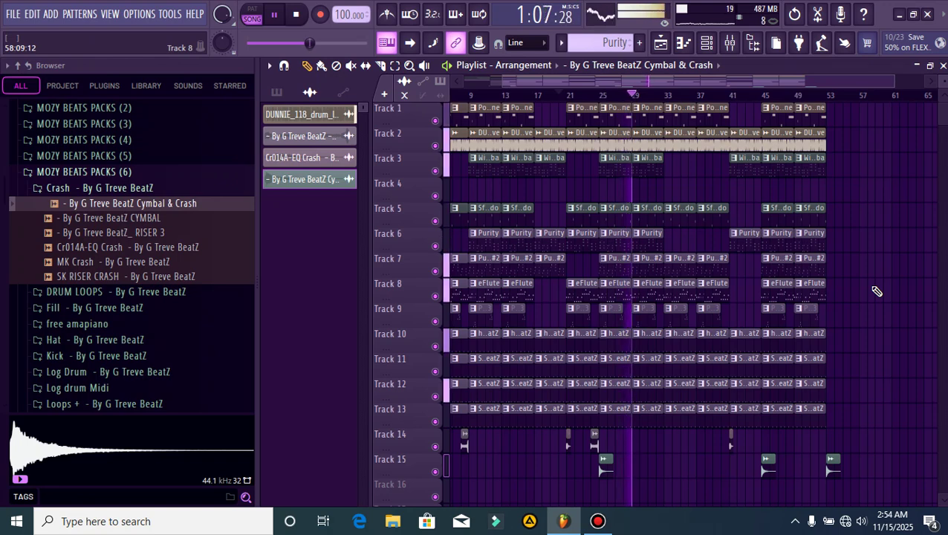
pyautogui.keyDown('ctrl'); pyautogui.scroll(-1, 719, 106); pyautogui.keyUp('ctrl')
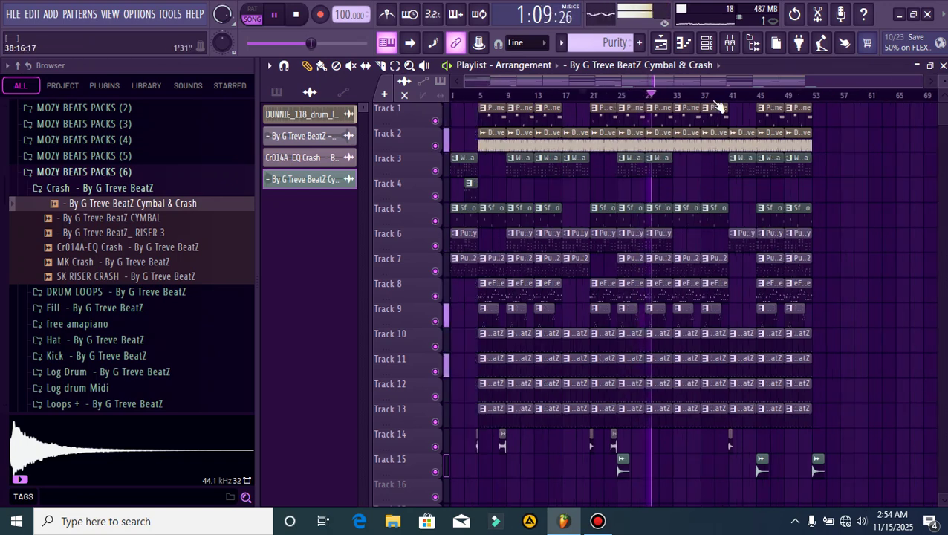
# - Place a LIMPOPO TYB FILL_2 clip at bar 52 of Track 14, leading into the crash at bar 53
pyautogui.moveTo(919, 87); pyautogui.dragTo(829, 125)
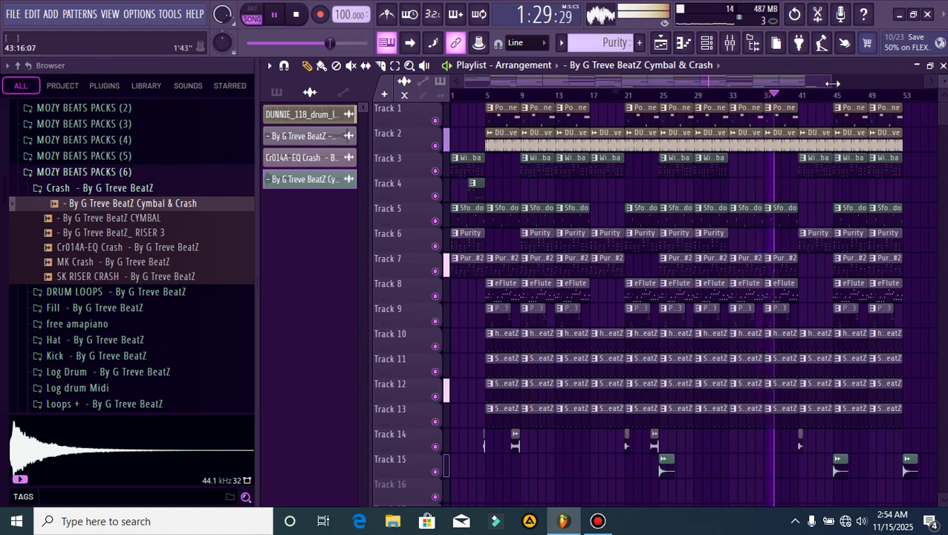
pyautogui.moveTo(833, 83); pyautogui.dragTo(842, 84)
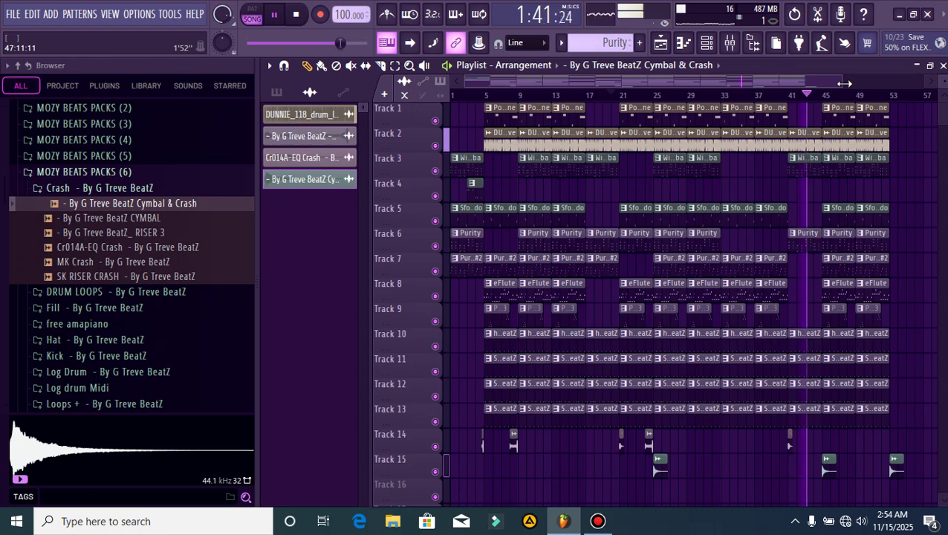
pyautogui.moveTo(845, 83); pyautogui.dragTo(825, 91)
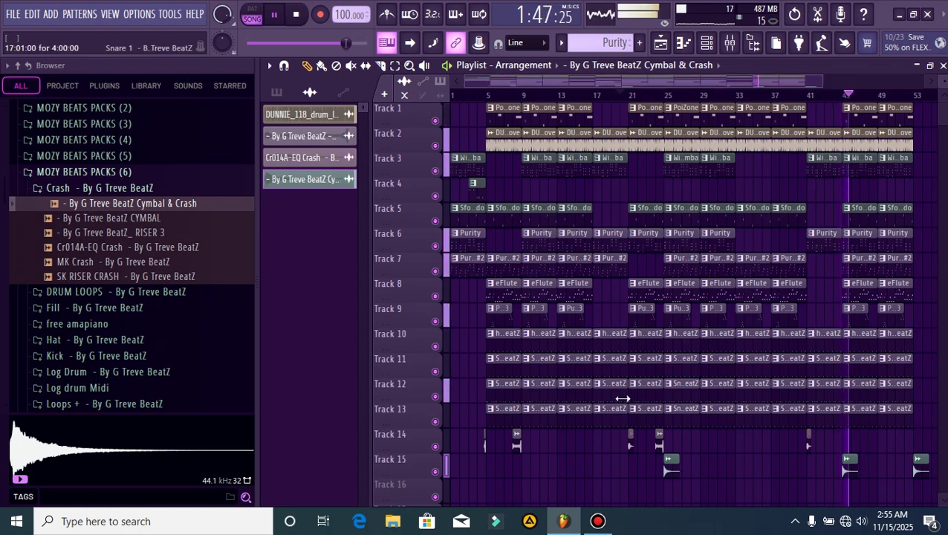
pyautogui.click(334, 143)
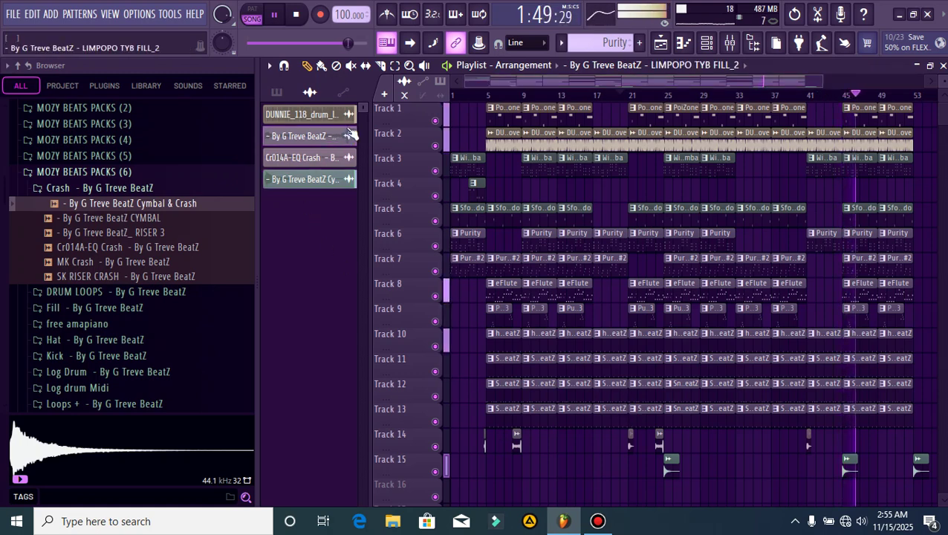
pyautogui.click(906, 444)
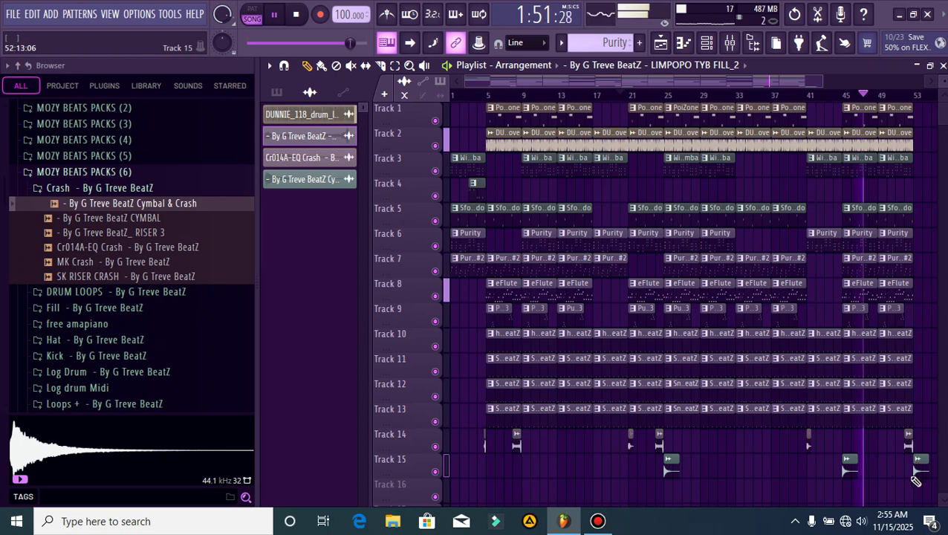
# - Listen to the final section of the arrangement up to bar 53 and stop playback
pyautogui.scroll(-2, 743, 100)
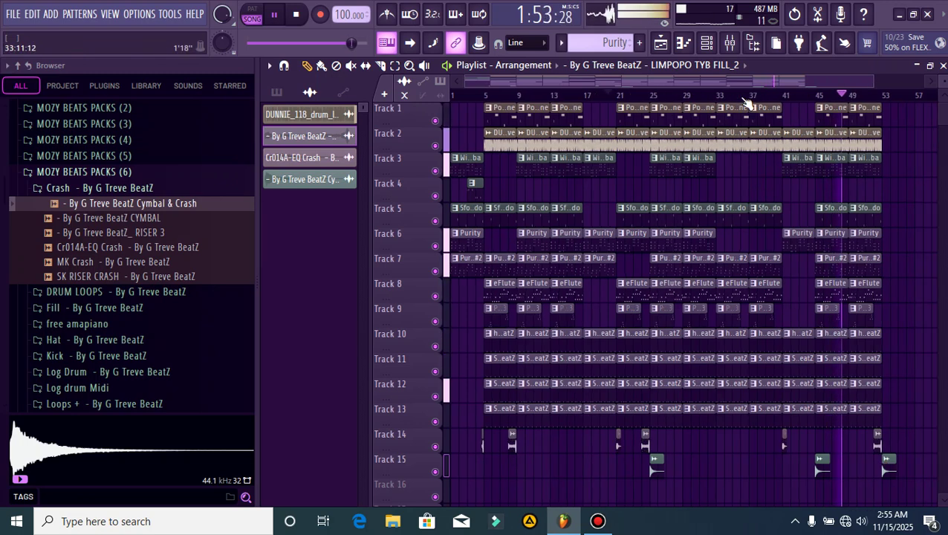
pyautogui.scroll(-1, 743, 100)
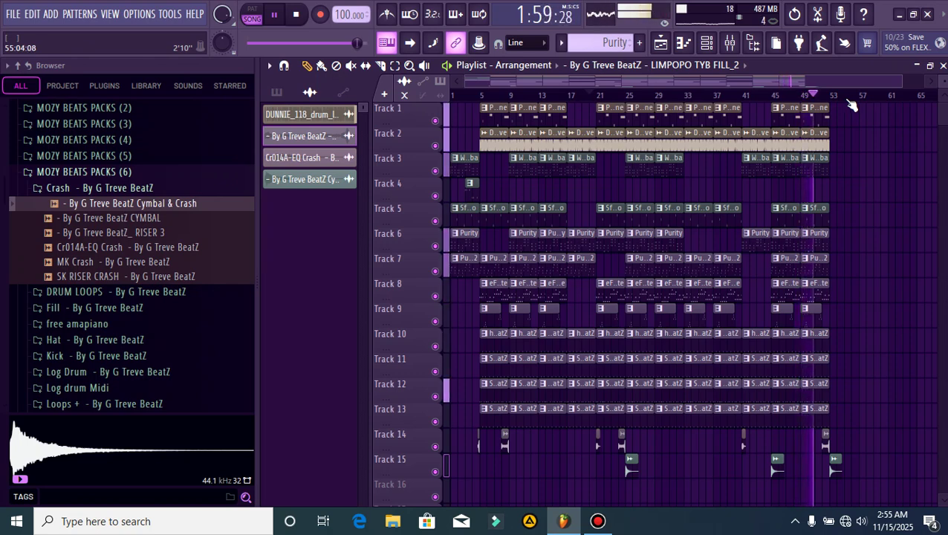
pyautogui.scroll(1, 852, 104)
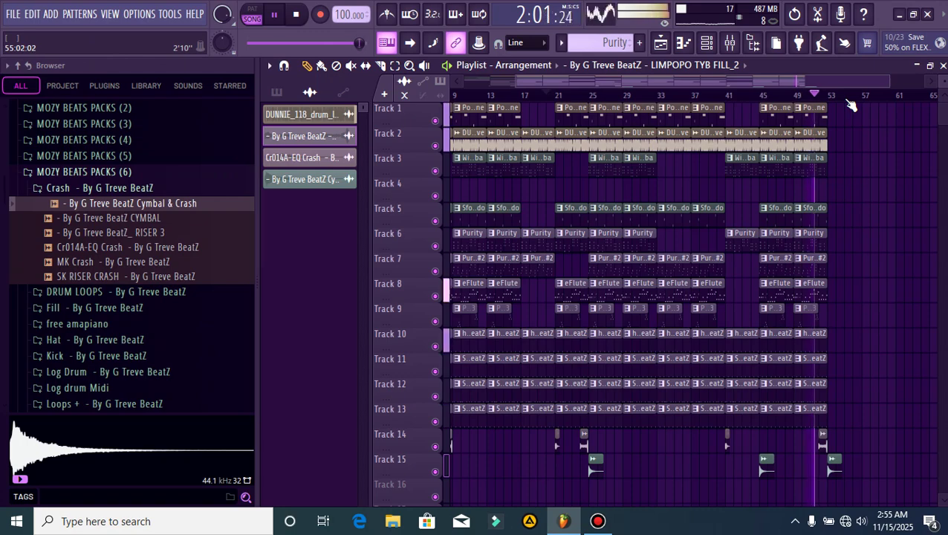
pyautogui.scroll(1, 852, 105)
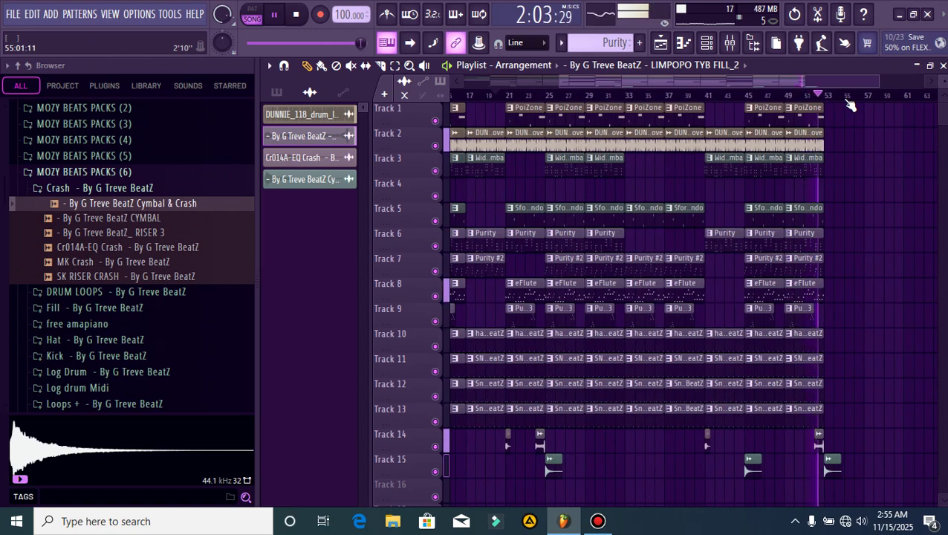
pyautogui.scroll(-2, 851, 105)
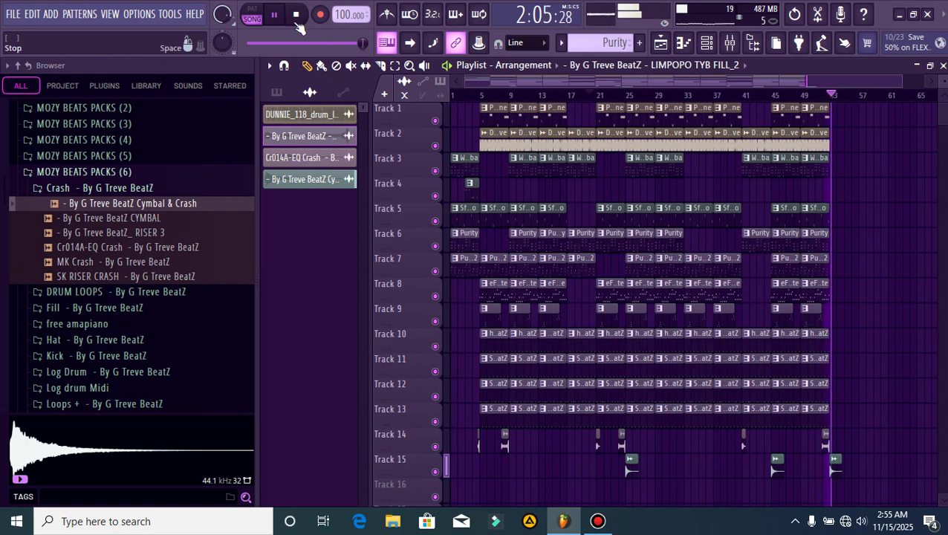
pyautogui.click(298, 14)
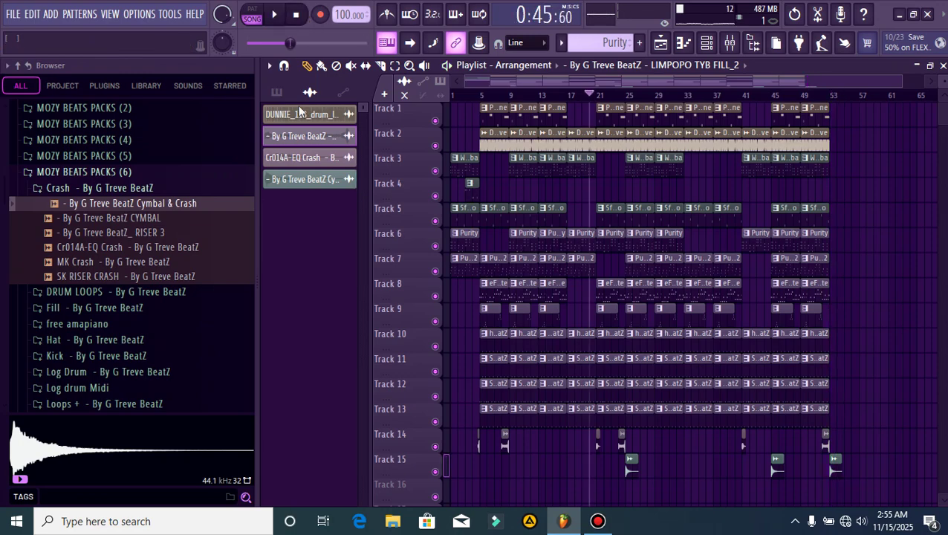
# - Switch to File Explorer and open the music folder inside Documents\mozybeatz on Local Disk (E:)
pyautogui.click(393, 523)
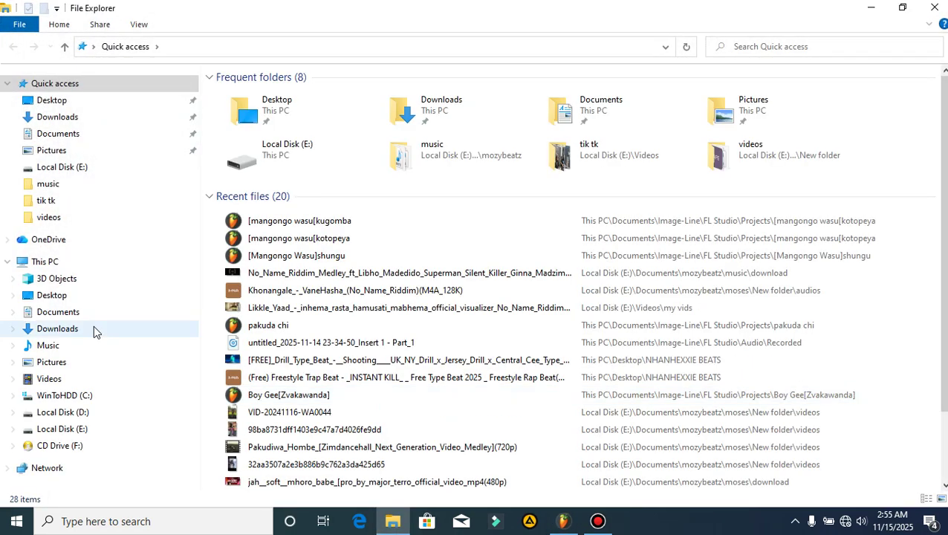
pyautogui.click(71, 429)
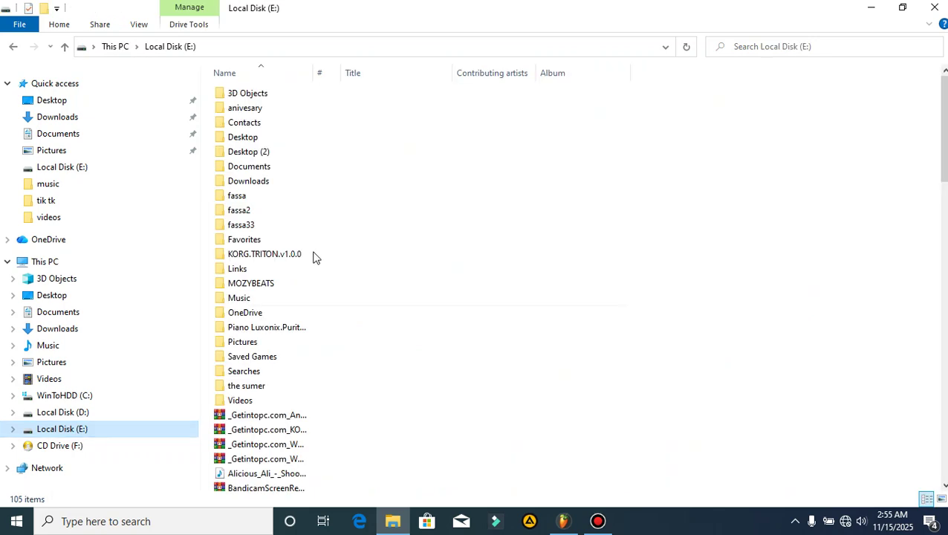
pyautogui.doubleClick(258, 170)
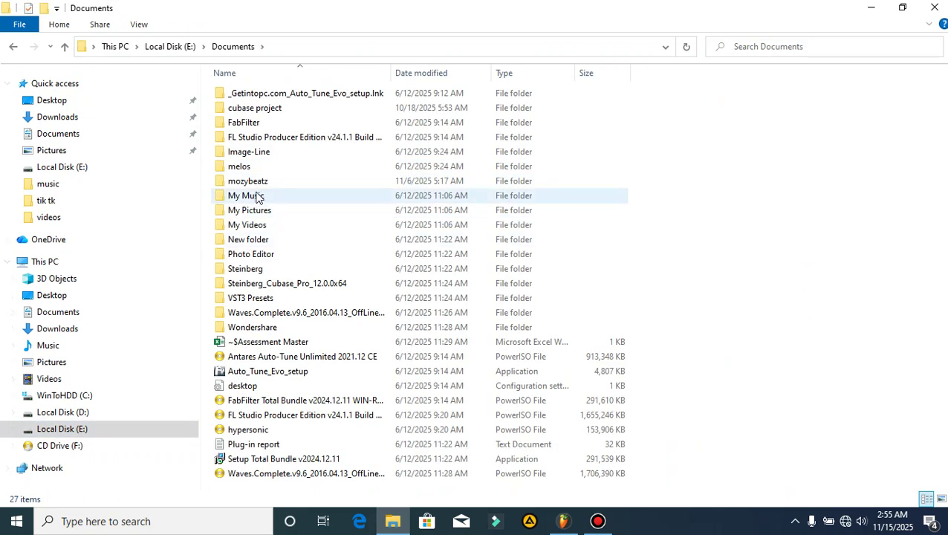
pyautogui.doubleClick(249, 182)
pyautogui.doubleClick(239, 269)
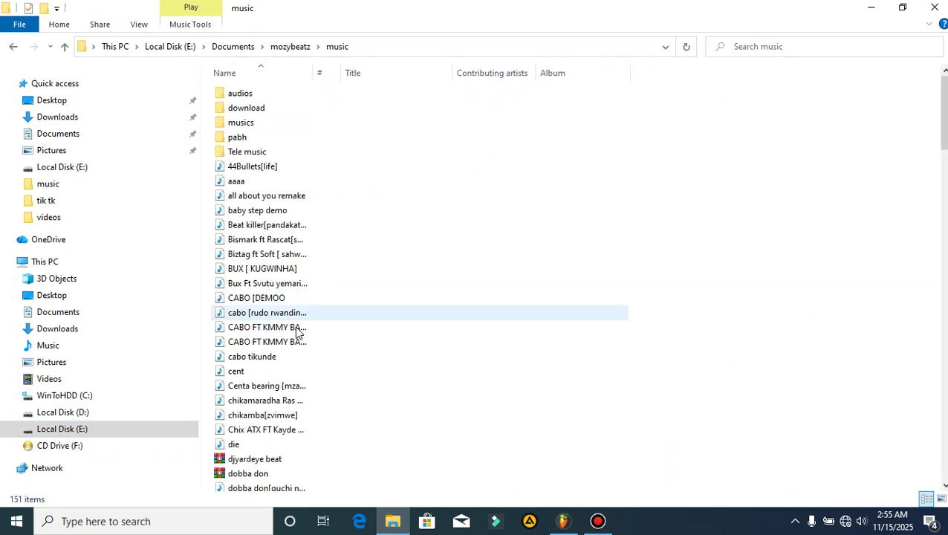
# - Find the my tag audio file in the music folder and preview it in the media player
pyautogui.scroll(-20, 296, 334)
pyautogui.scroll(-2, 296, 347)
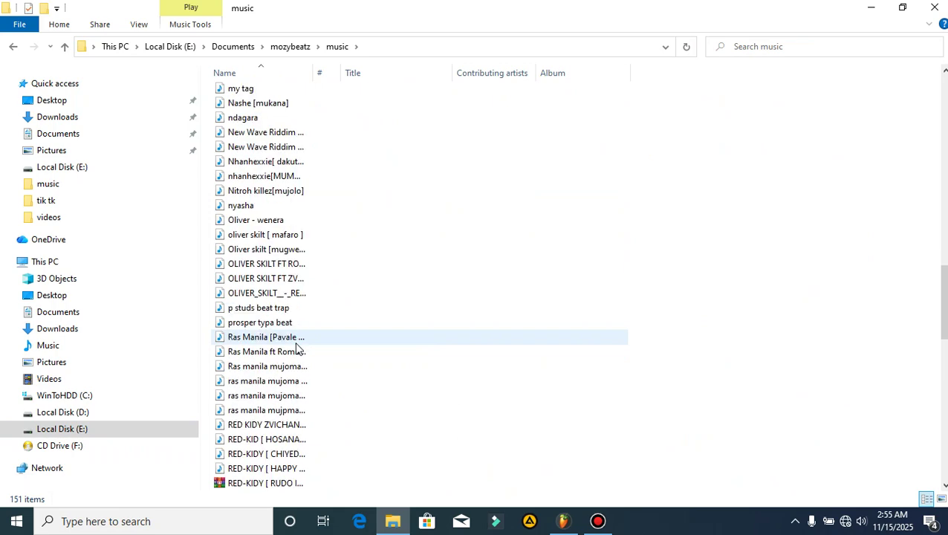
pyautogui.scroll(-5, 297, 347)
pyautogui.scroll(4, 296, 348)
pyautogui.scroll(-7, 296, 347)
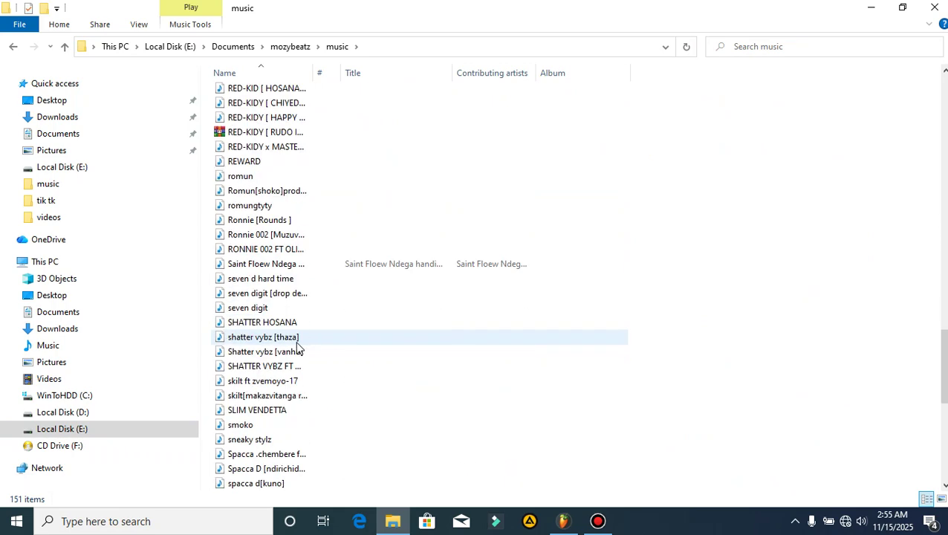
pyautogui.scroll(-9, 291, 360)
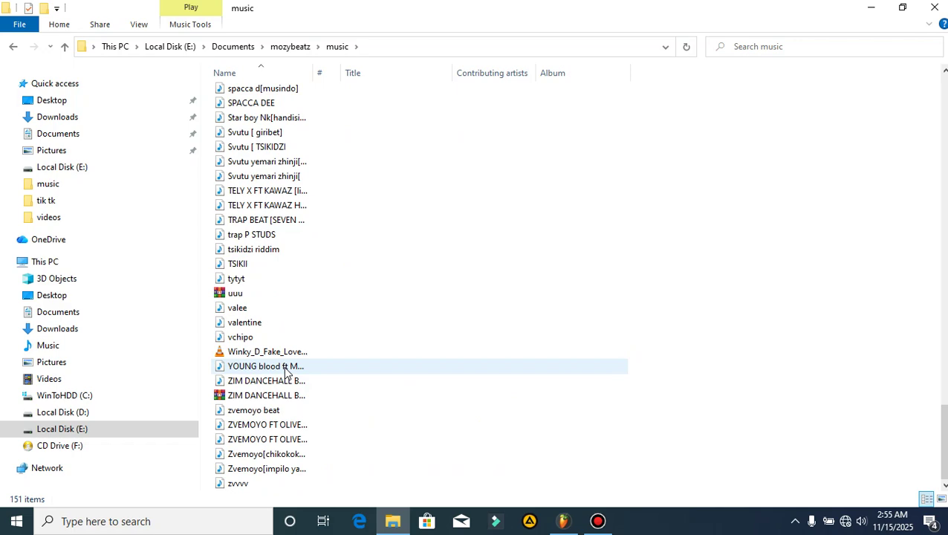
pyautogui.press('Home')
pyautogui.scroll(-5, 335, 399)
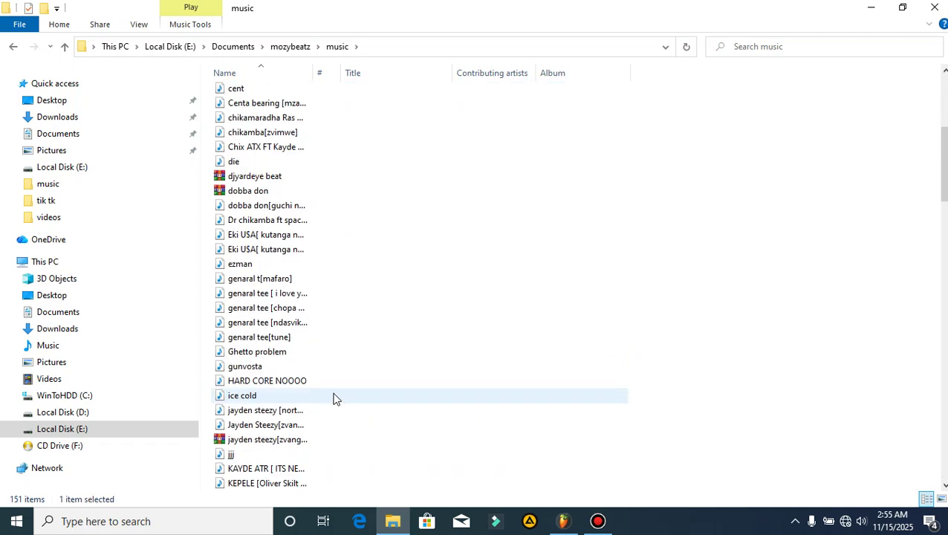
pyautogui.press('m')
pyautogui.press('m')
pyautogui.press('m')
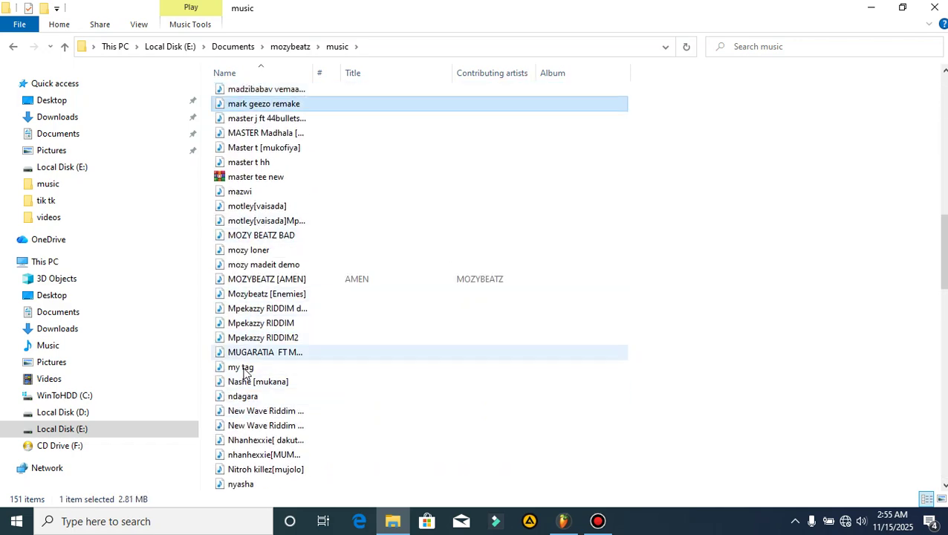
pyautogui.click(246, 369)
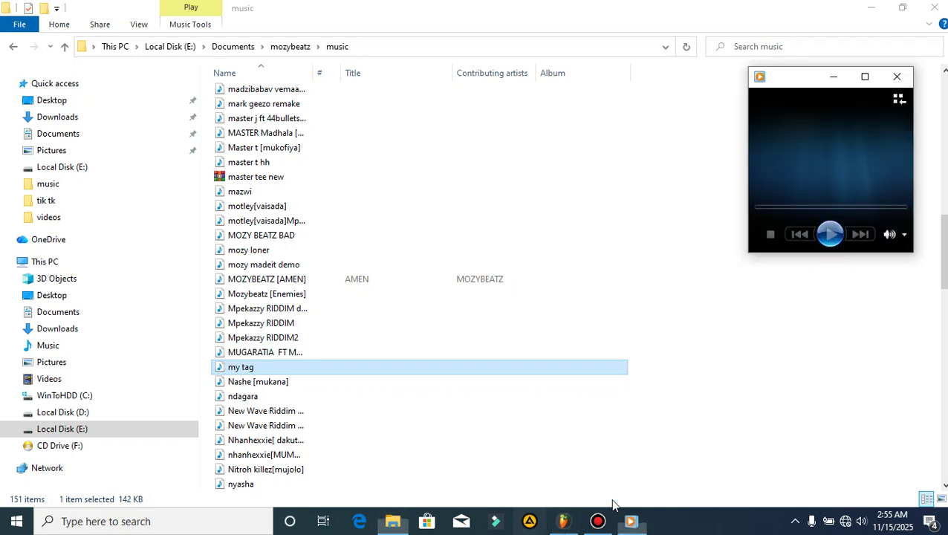
pyautogui.click(829, 235)
# - Add the my tag audio file to the FL Studio playlist at bar 5 of Track 15 and play the song
pyautogui.moveTo(223, 369); pyautogui.dragTo(487, 415)
pyautogui.press('space')
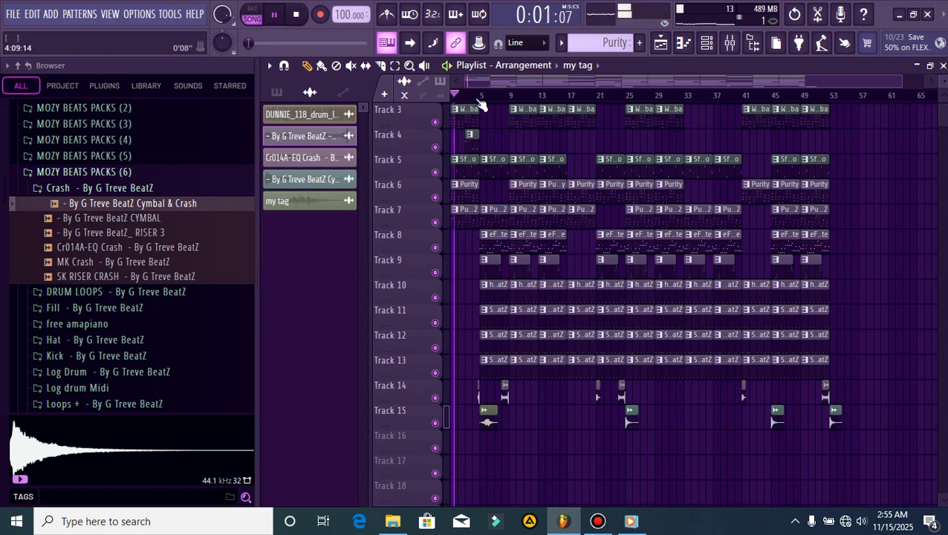
# - Set the my tag clip's channel volume to 50% and close its channel settings
pyautogui.scroll(6, 482, 98)
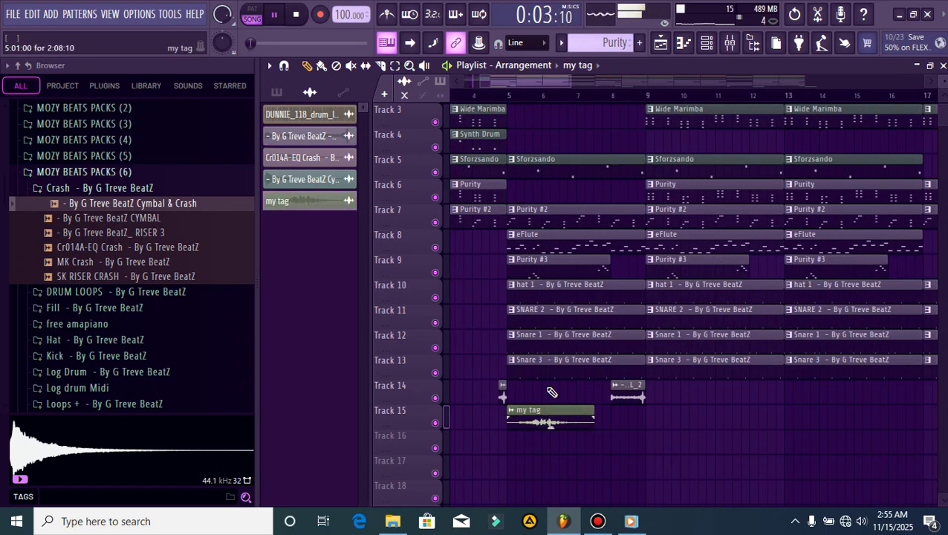
pyautogui.hscroll(-3, 525, 78)
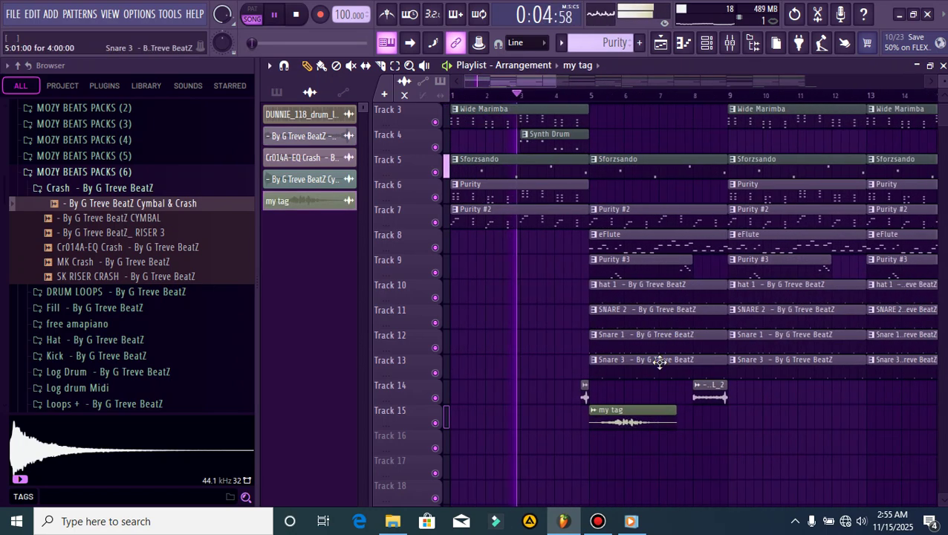
pyautogui.doubleClick(631, 417)
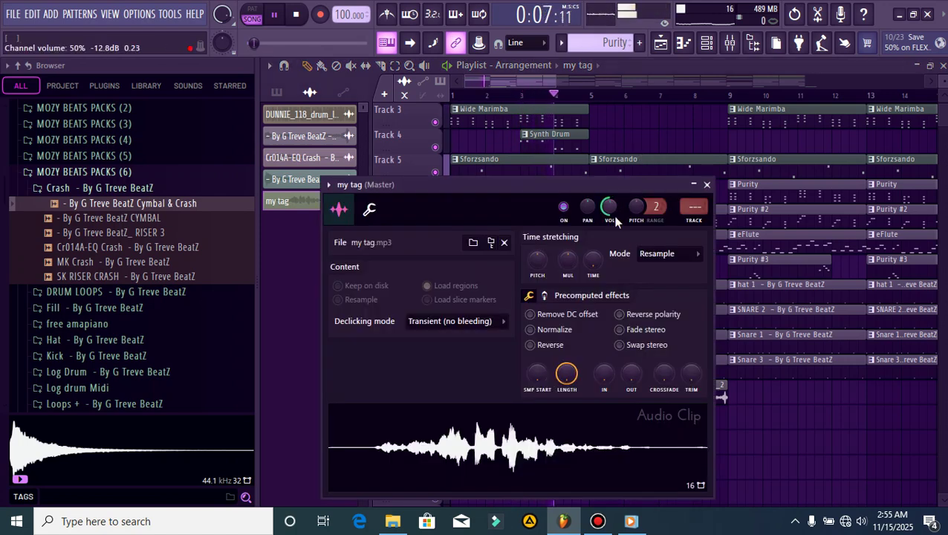
pyautogui.press('Escape')
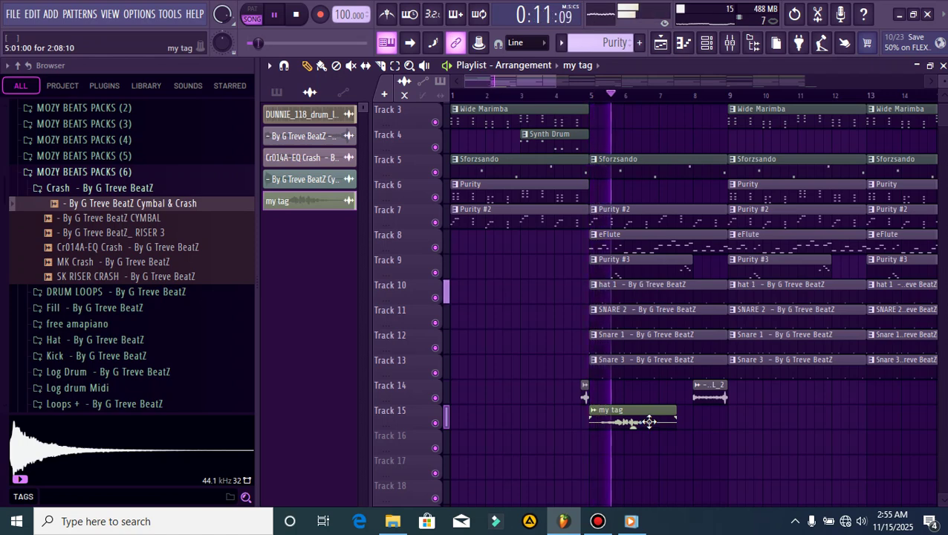
# - Place two more my tag clips on Track 16 of the playlist, at bar 25 and about bar 51, and stop playback
pyautogui.scroll(-4, 719, 259)
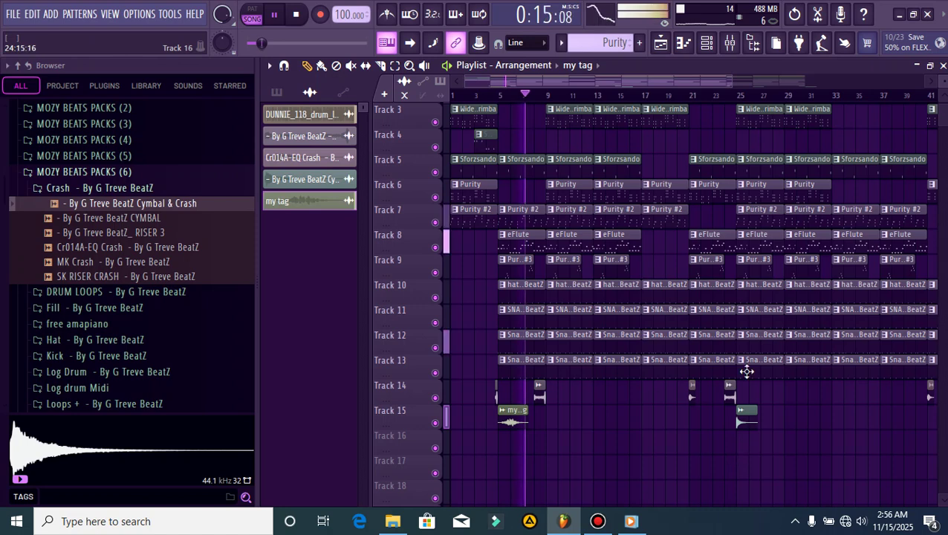
pyautogui.scroll(-2, 674, 78)
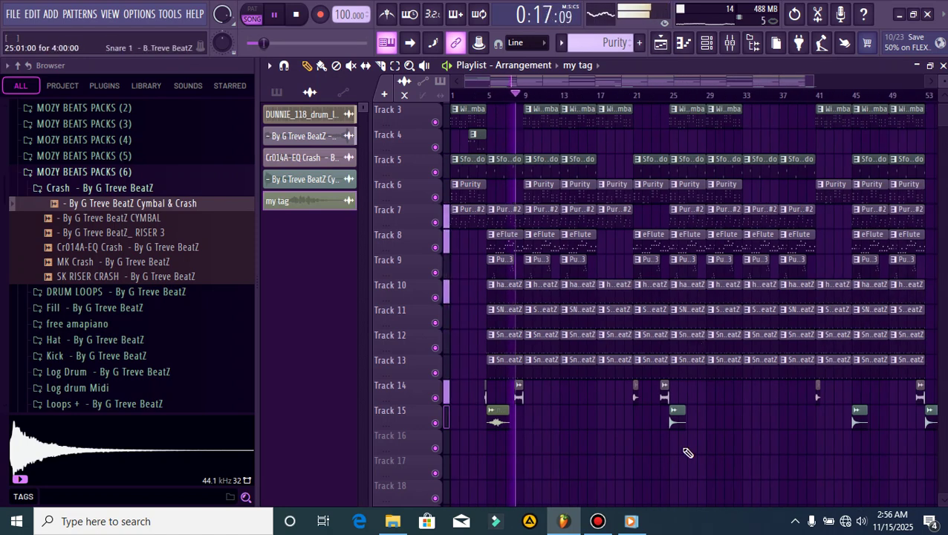
pyautogui.click(677, 448)
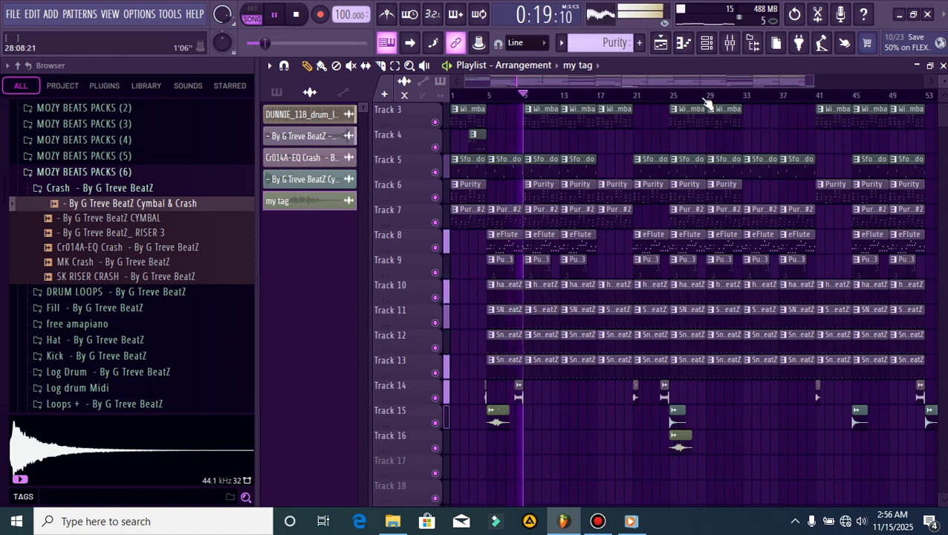
pyautogui.scroll(-1, 707, 104)
pyautogui.click(845, 444)
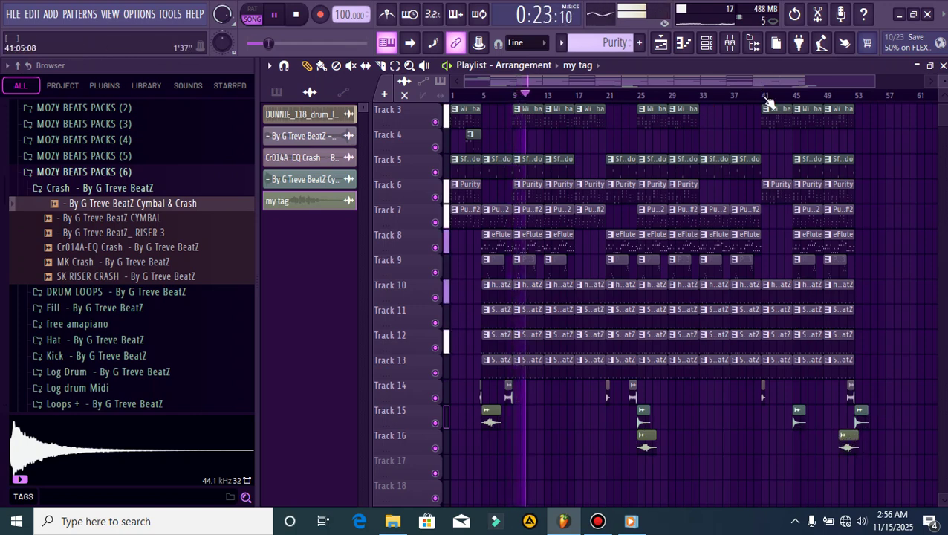
pyautogui.scroll(-1, 770, 100)
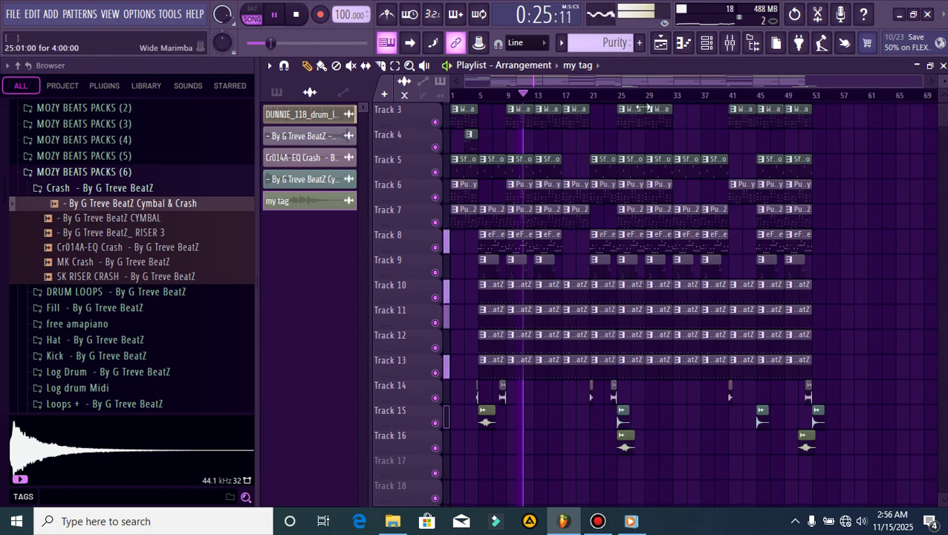
pyautogui.scroll(4, 923, 81)
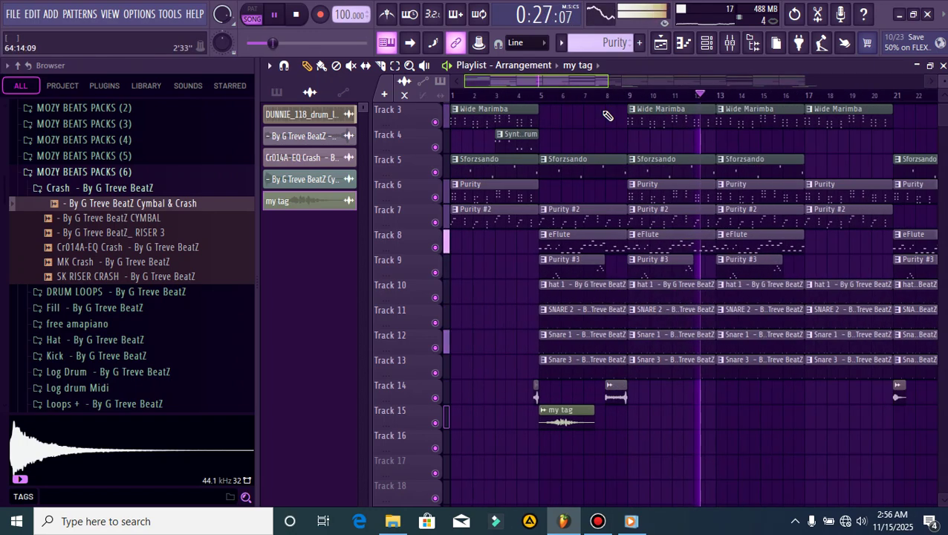
pyautogui.click(297, 16)
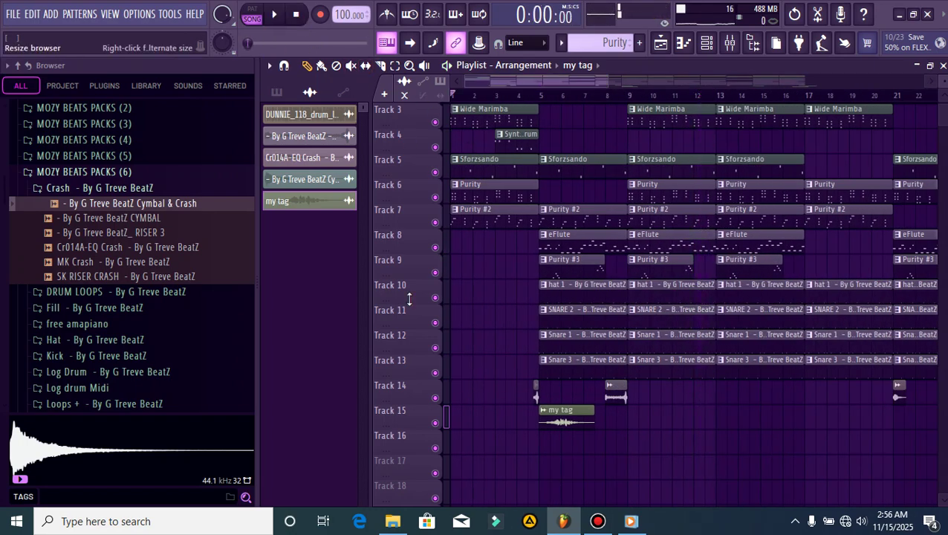